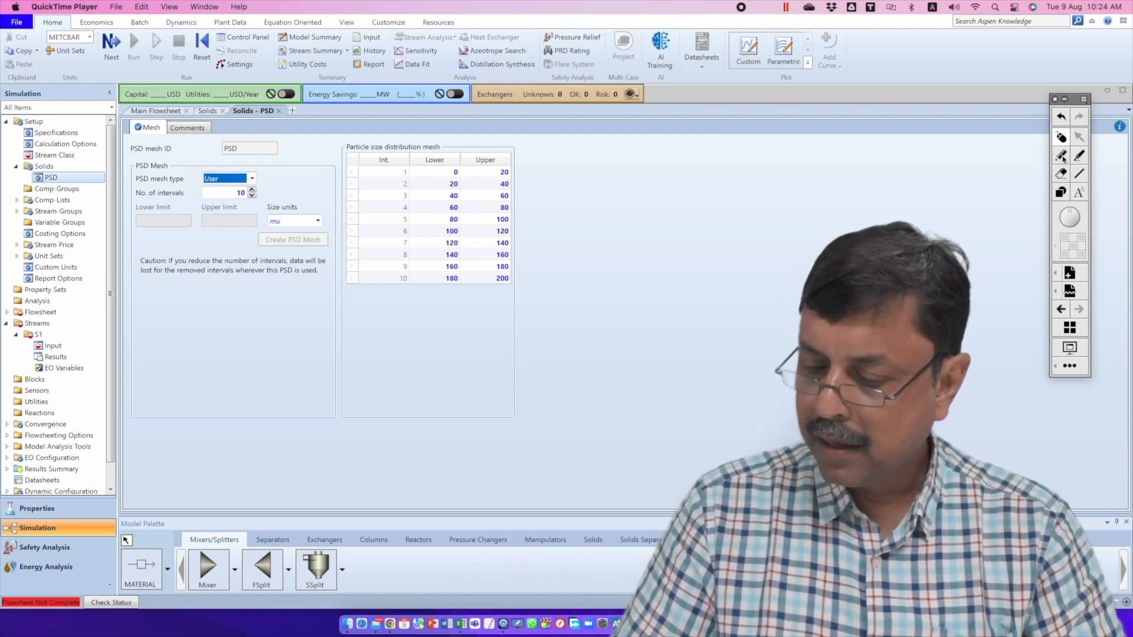
Step: Annotate the PSD mesh form with the pen, circling the size units, the first lower limit and the last upper limit, and clear the marks
click(1064, 160)
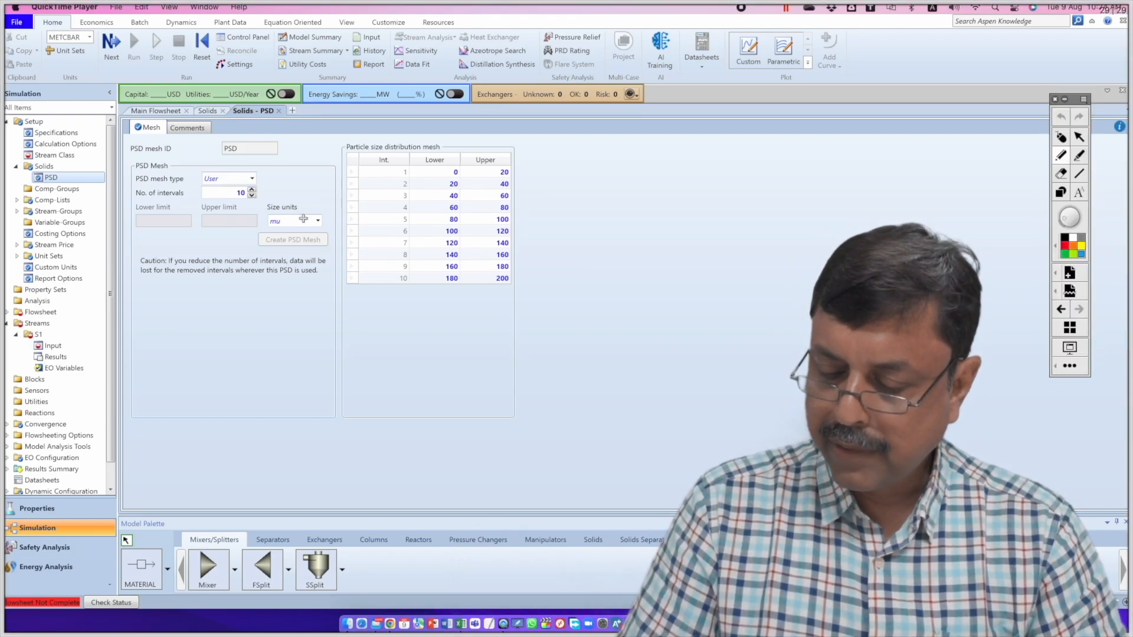
mouse_move(291, 196)
mouse_down()
mouse_move(264, 247)
mouse_move(298, 198)
mouse_up()
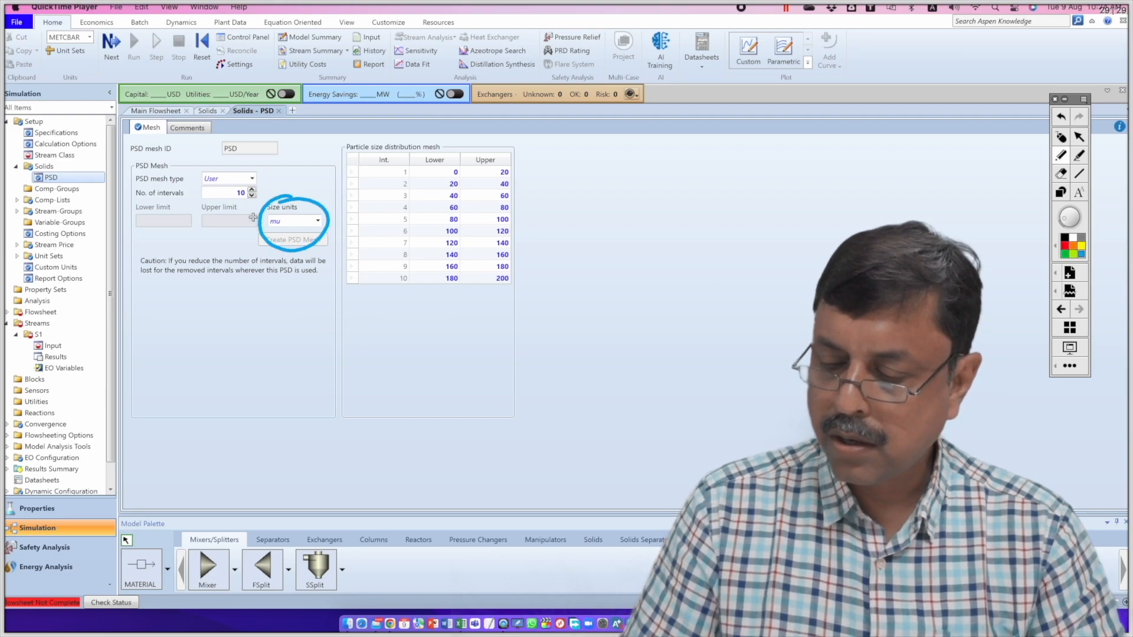
mouse_move(466, 165)
mouse_down()
mouse_move(452, 165)
mouse_move(464, 164)
mouse_up()
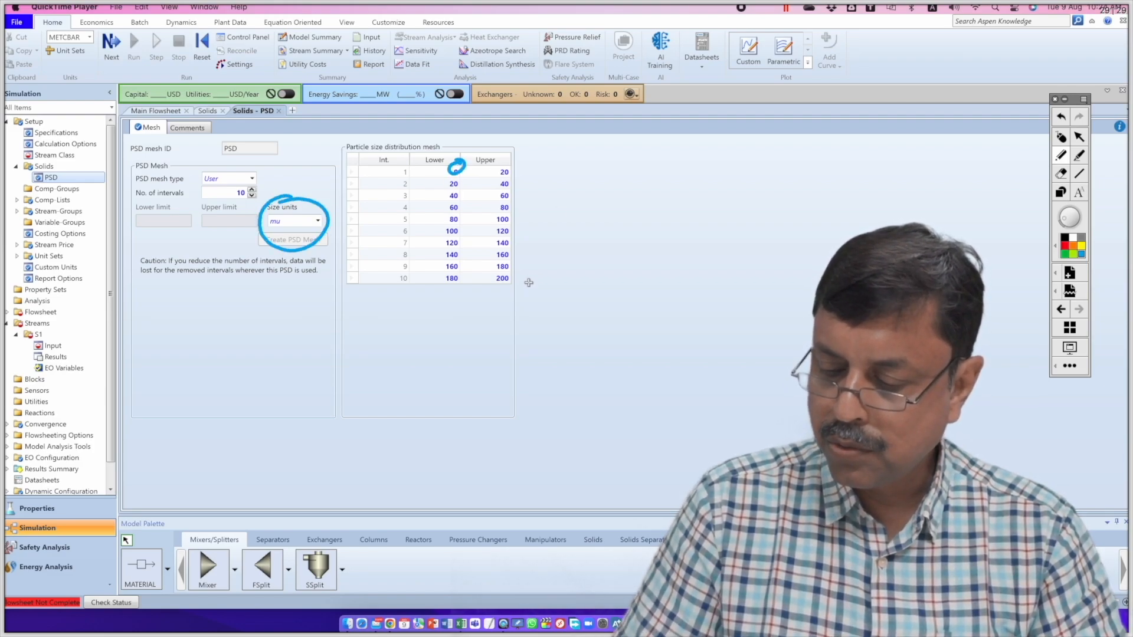
drag(523, 269, 503, 266)
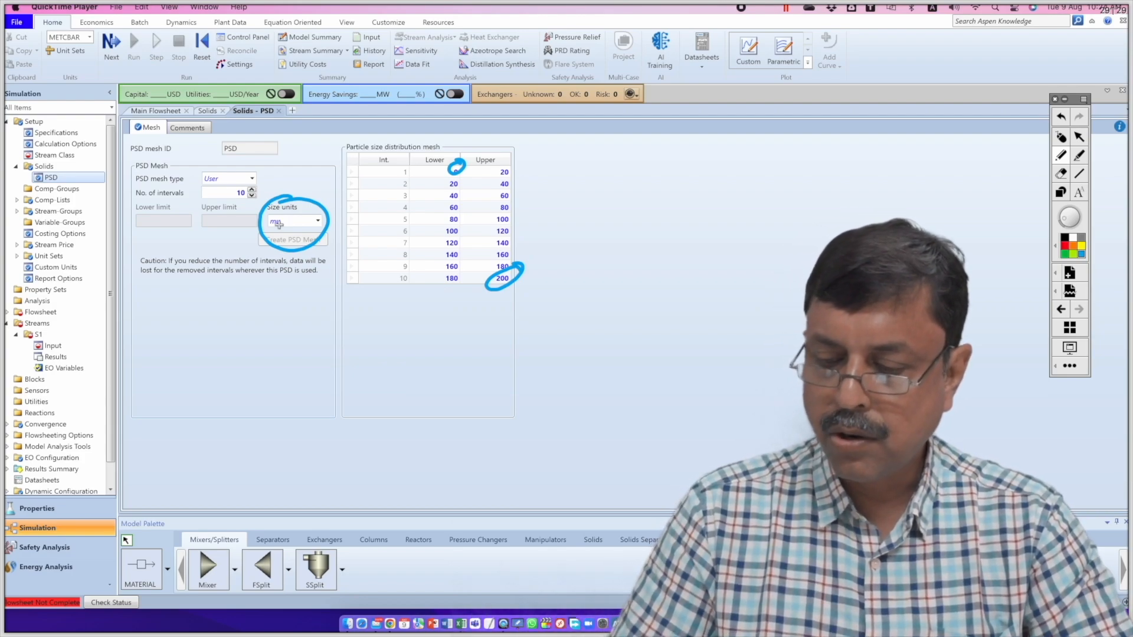
drag(353, 137, 336, 177)
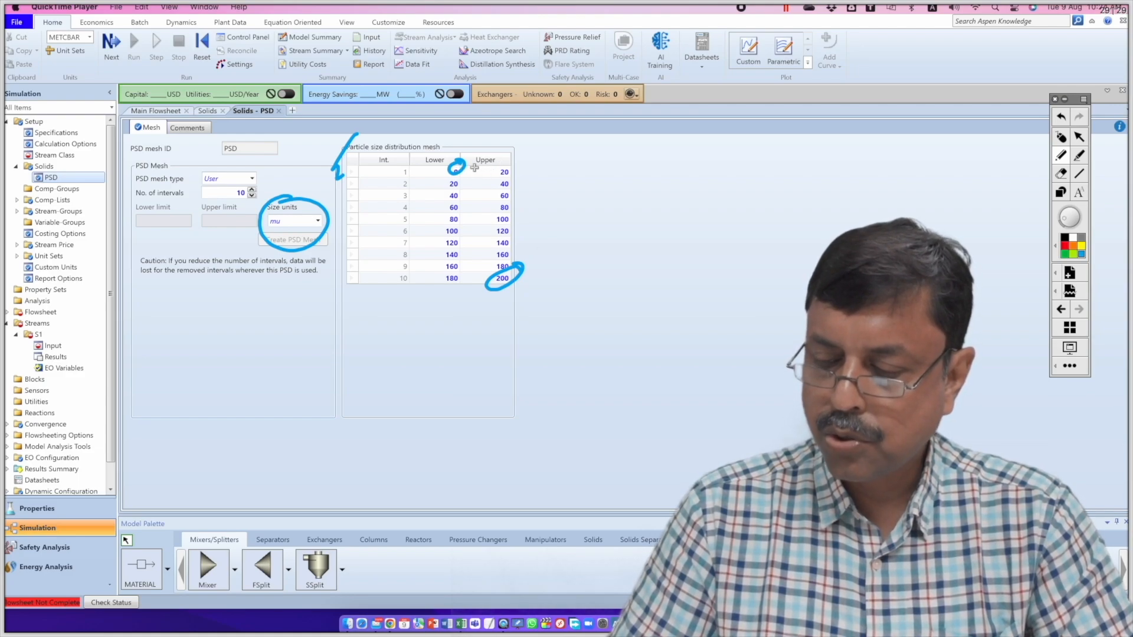
click(517, 183)
click(516, 167)
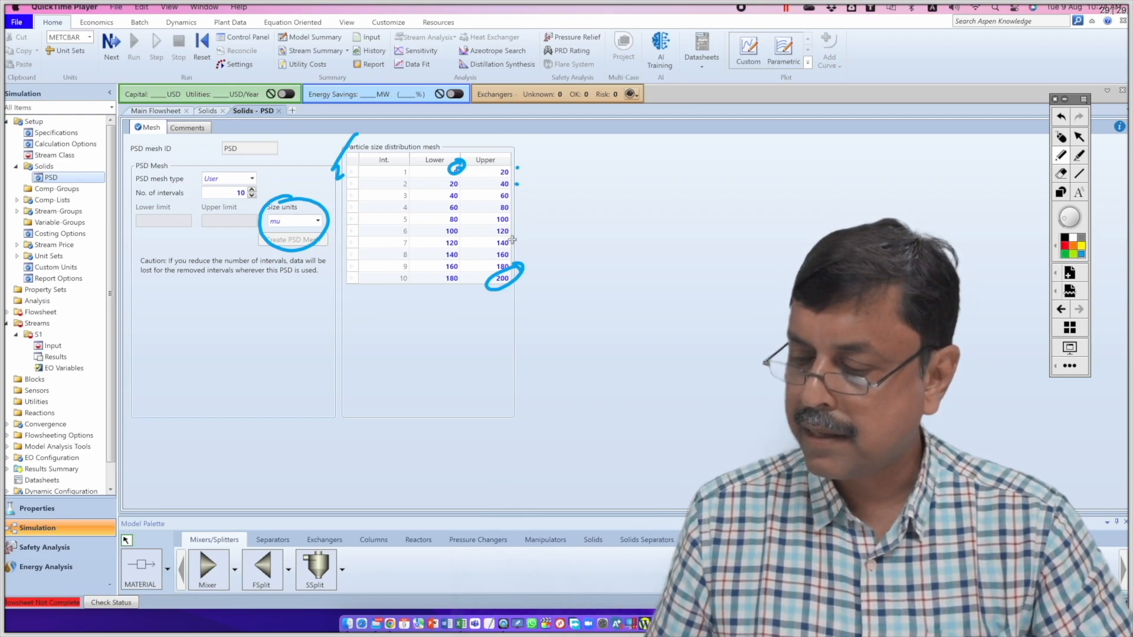
click(1060, 137)
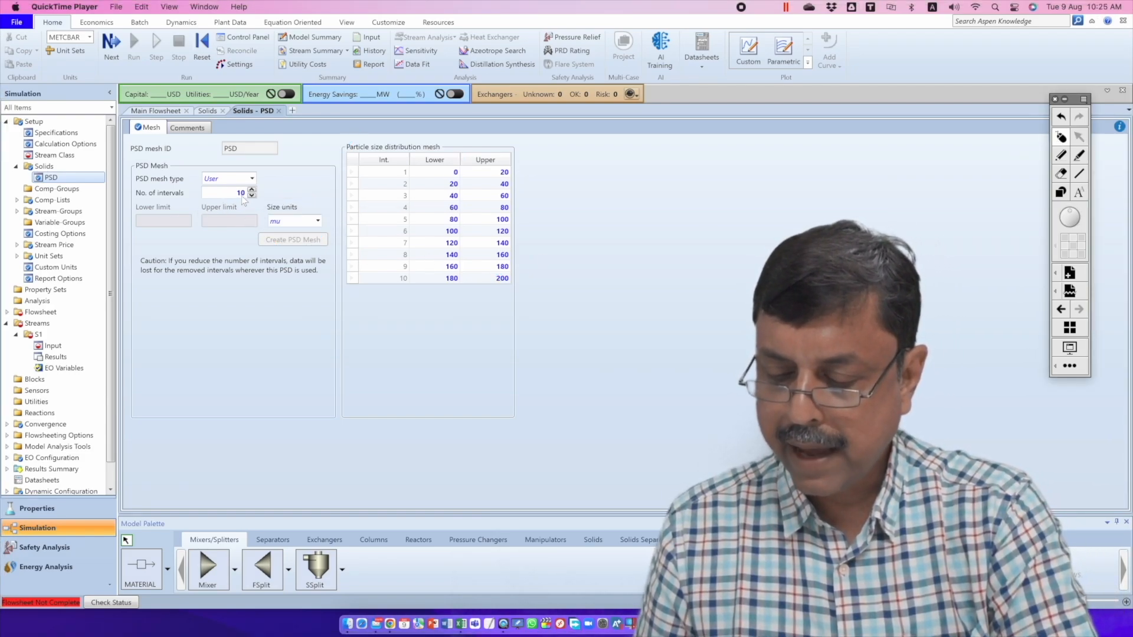
Step: Reduce the PSD mesh to 5 intervals, accept the redefinition notice, and set the first interval's upper limit to 10
double_click(240, 193)
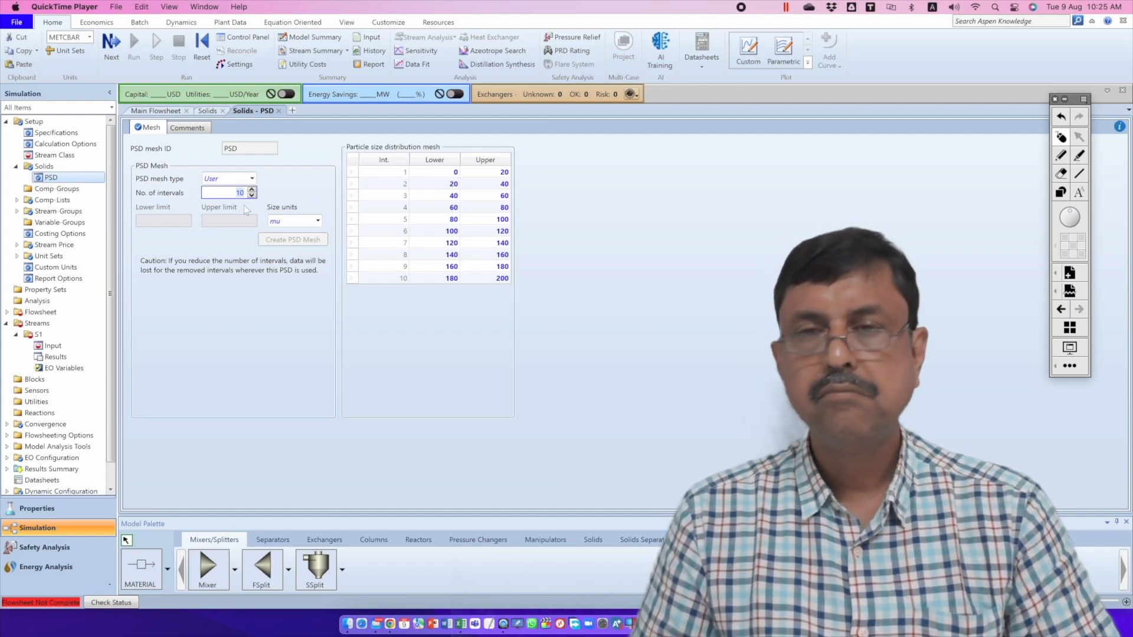
mouse_move(247, 211)
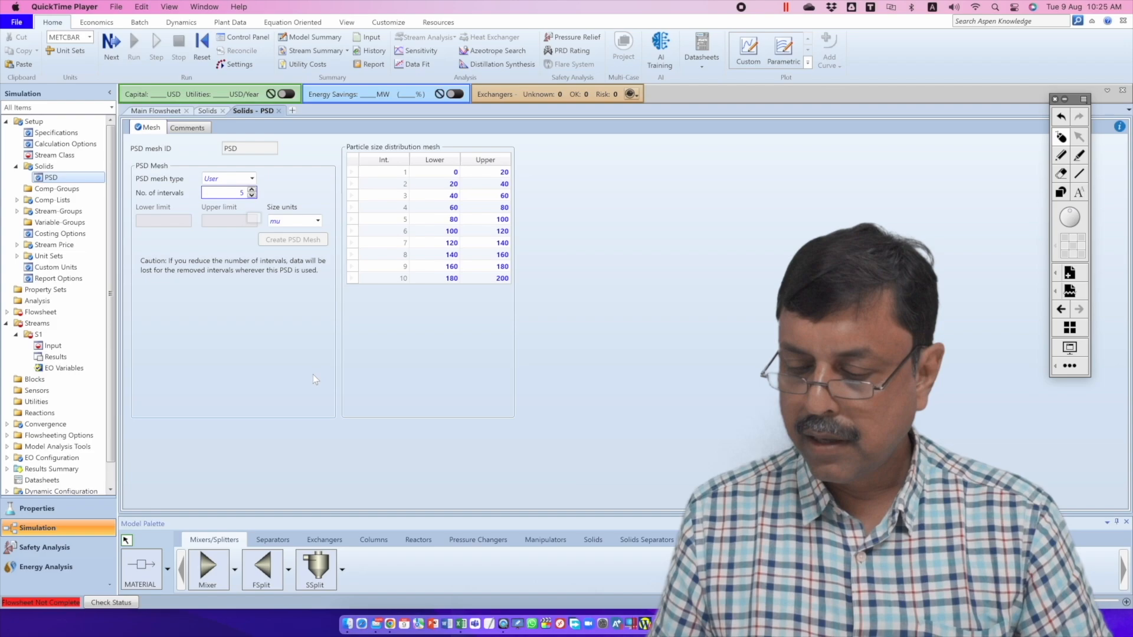
click(308, 348)
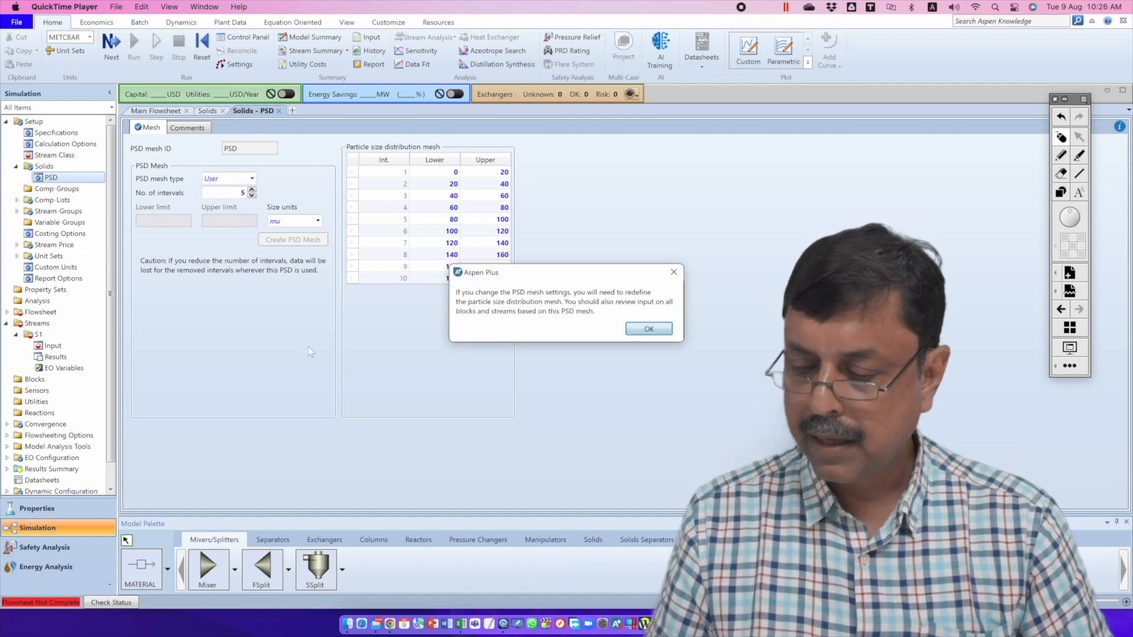
click(645, 328)
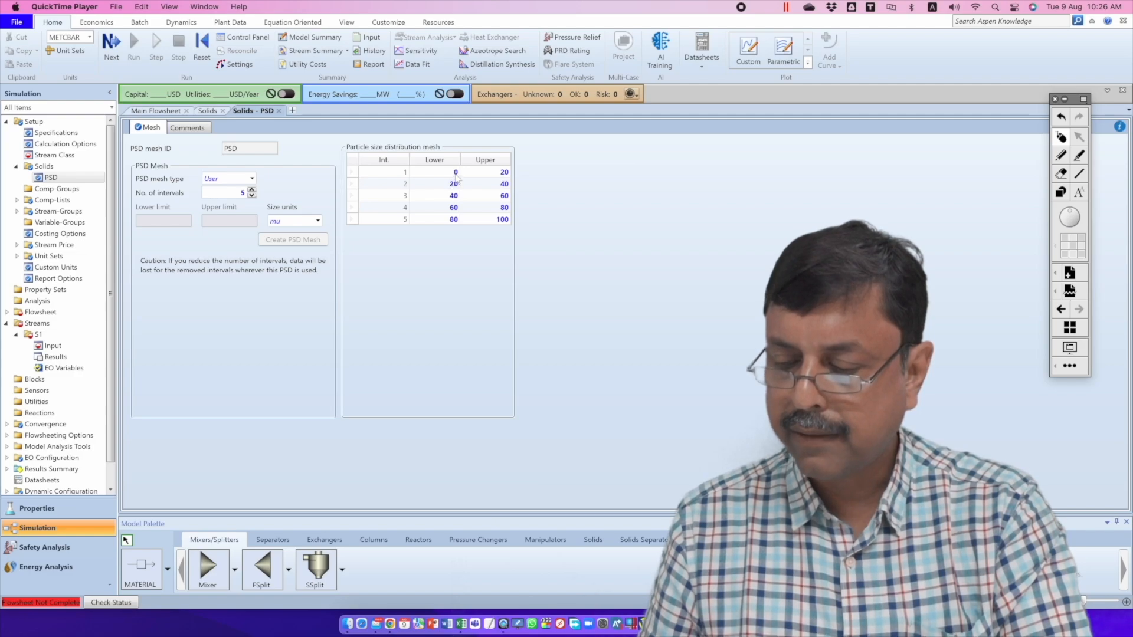
click(500, 173)
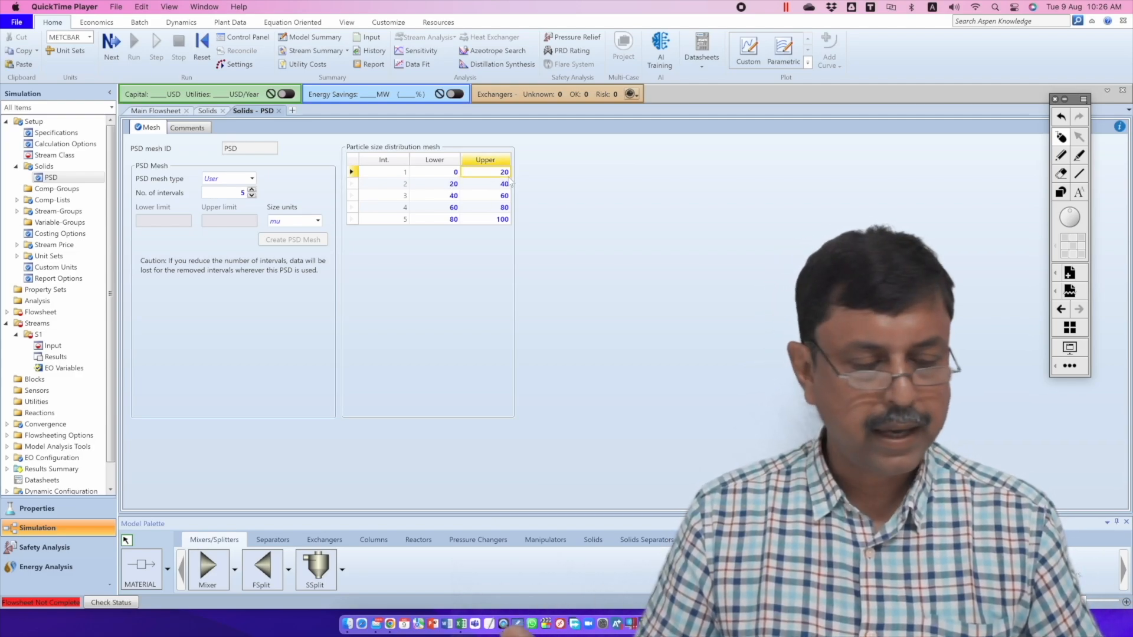
text(10)
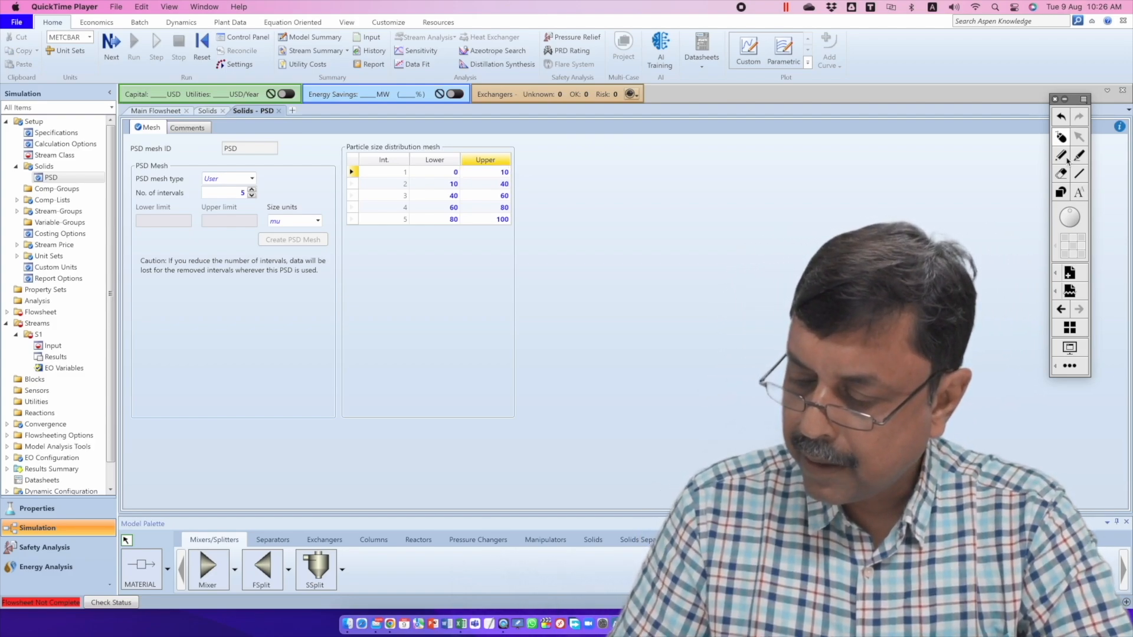
Step: Mark the first interval's upper limit and both limits of the second interval with pen arrows, and clear the marks
click(1079, 155)
drag(517, 171, 540, 158)
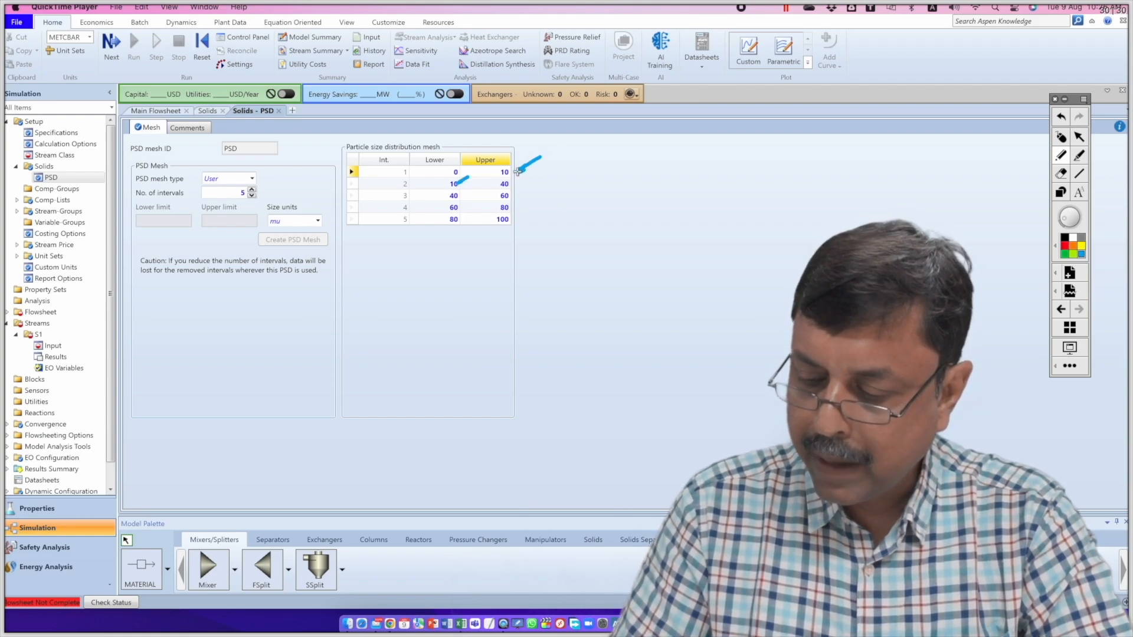
drag(456, 181, 453, 186)
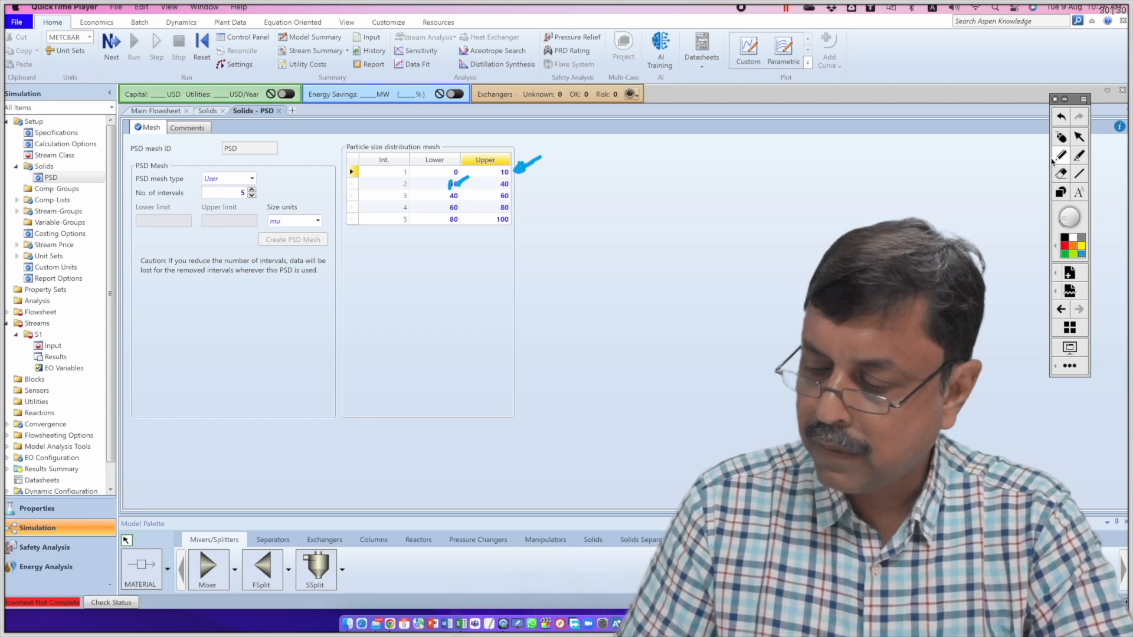
click(1063, 146)
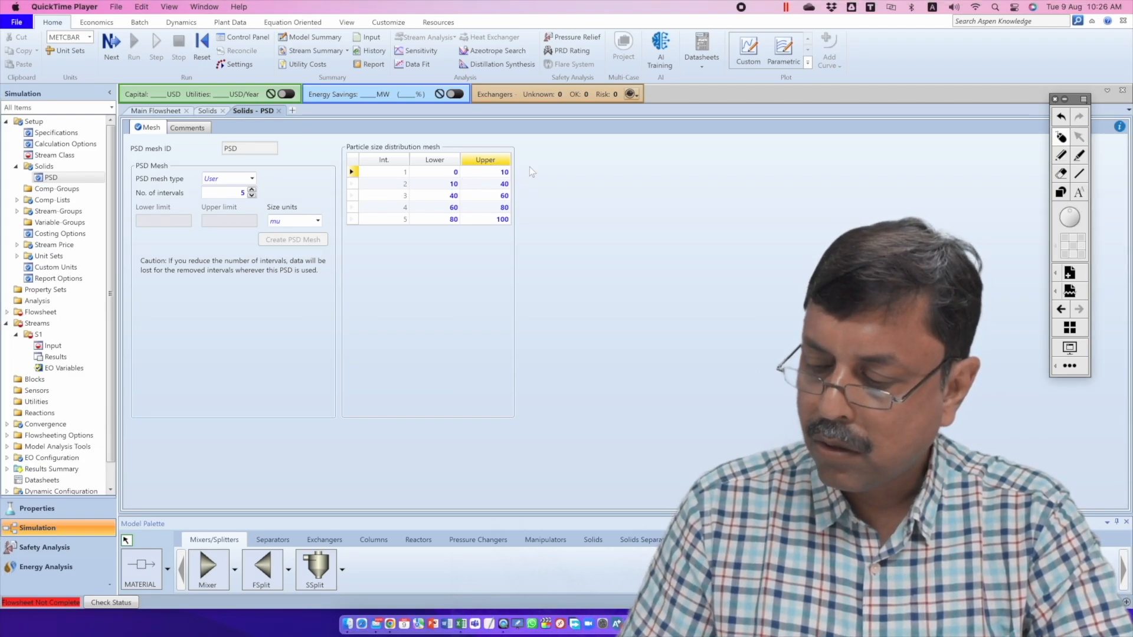
click(1061, 155)
mouse_move(558, 150)
mouse_down()
mouse_move(522, 171)
mouse_move(534, 170)
mouse_up()
drag(384, 242, 436, 191)
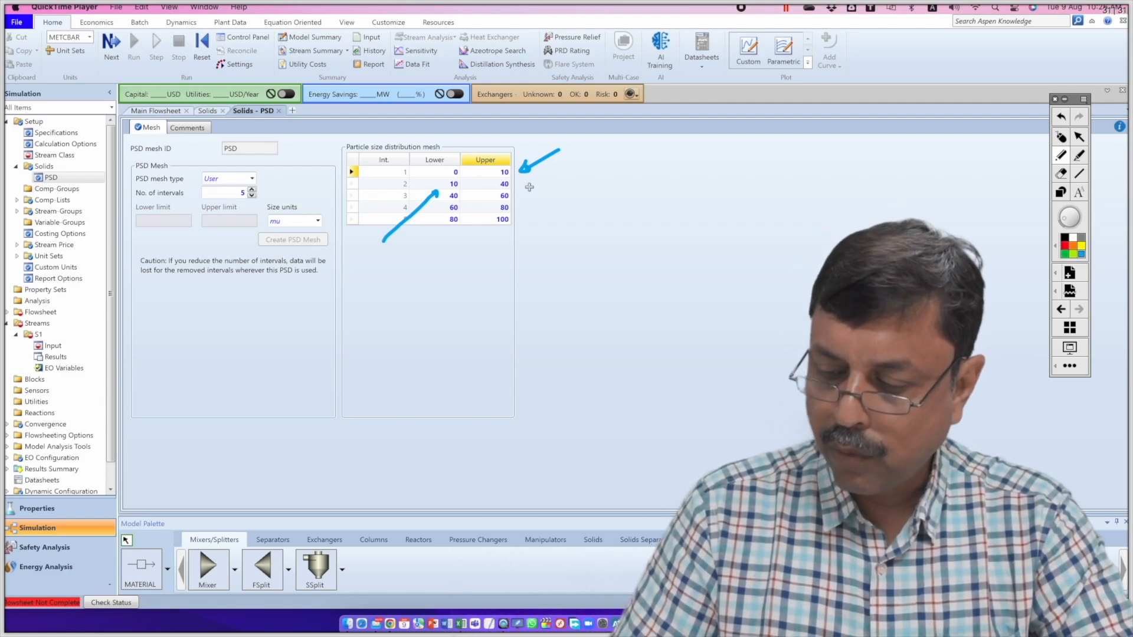
drag(527, 182, 555, 172)
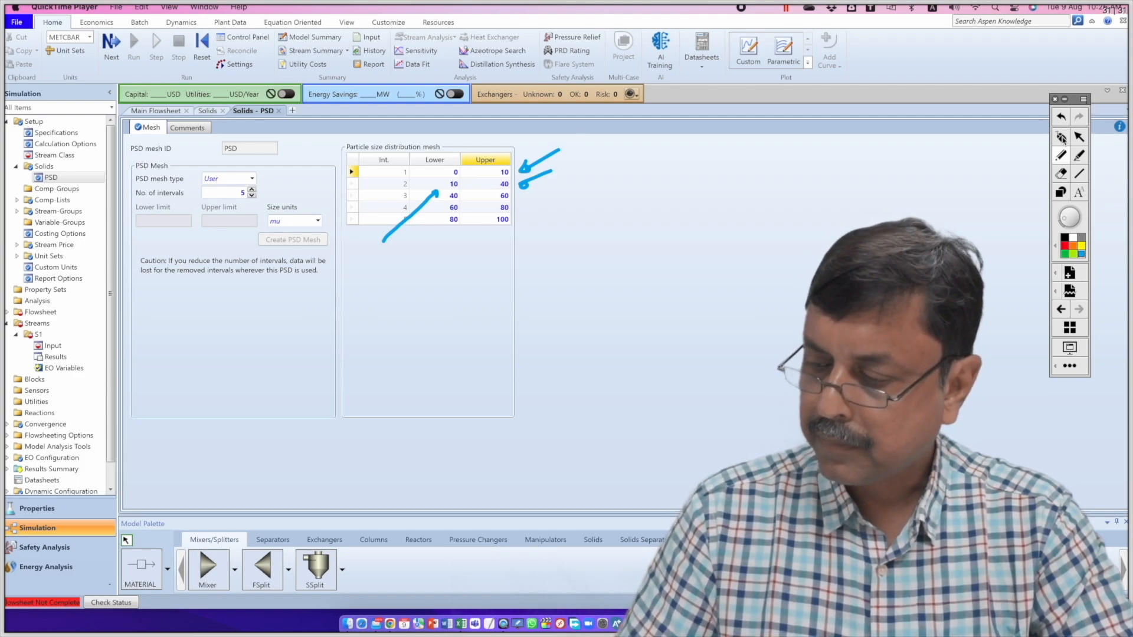
click(1062, 137)
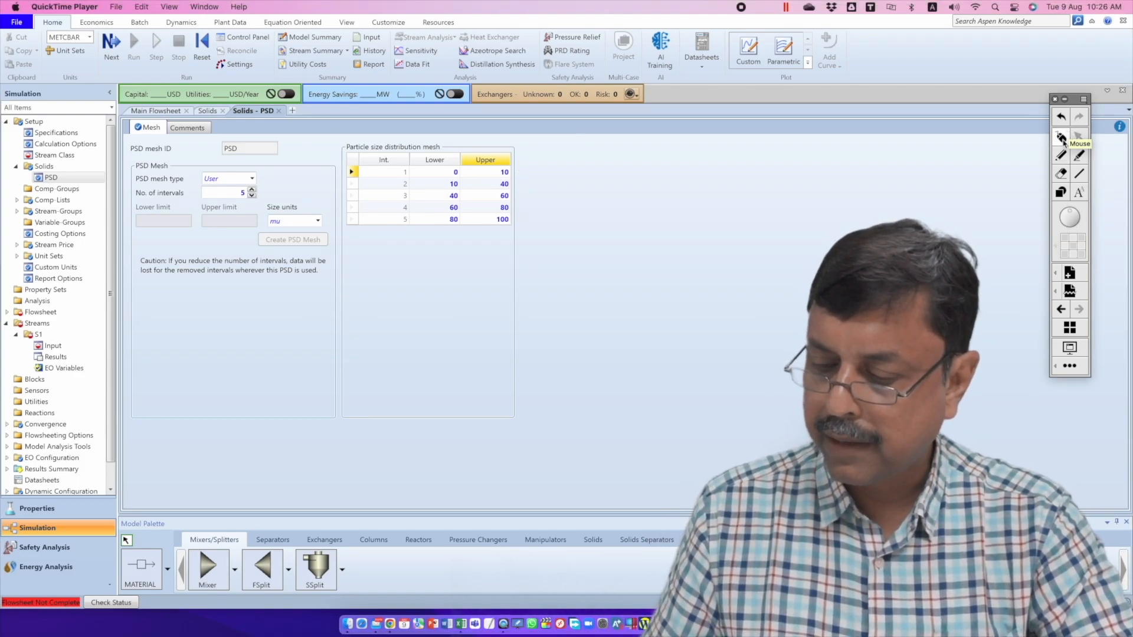
Step: Set the upper limits of mesh intervals 2 to 5 to 50, 65, 70 and 90
click(505, 186)
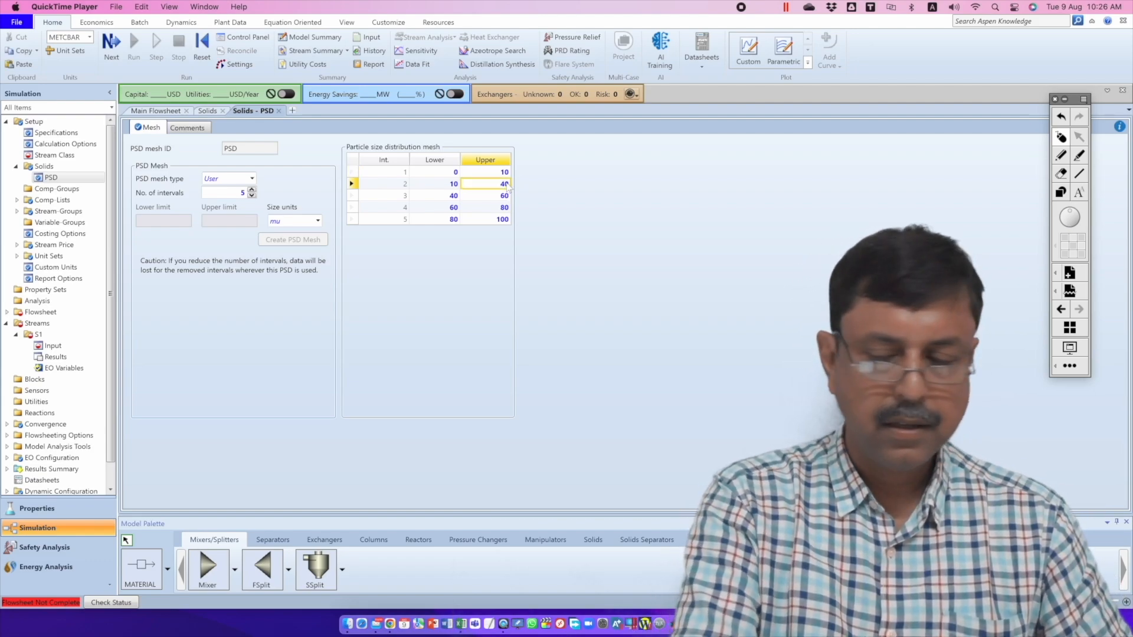
text(50)
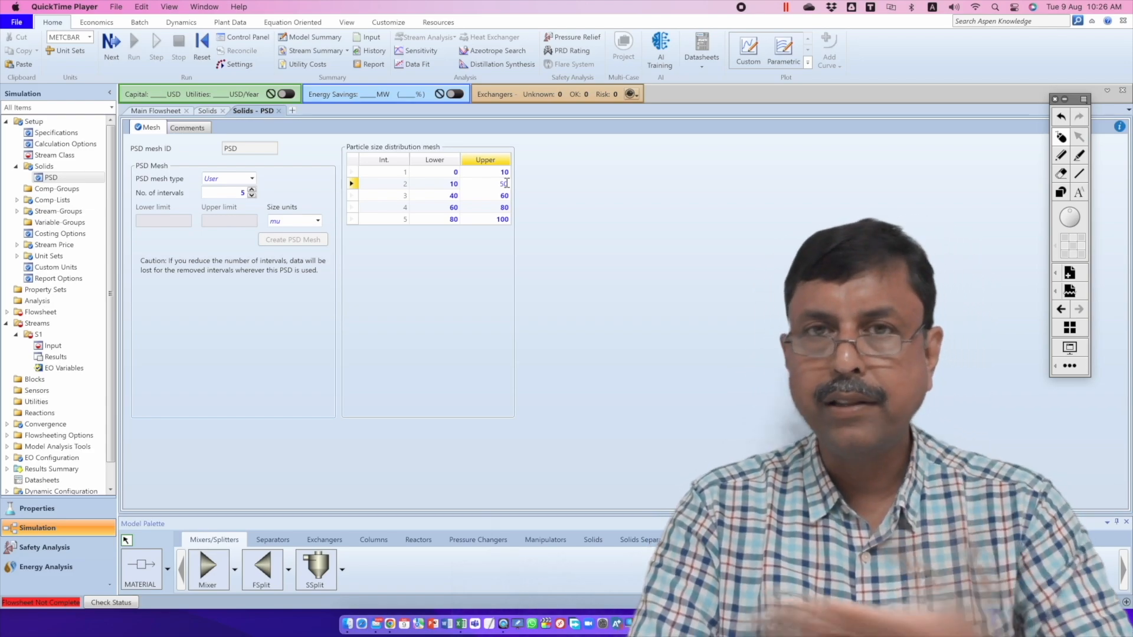
key(Return)
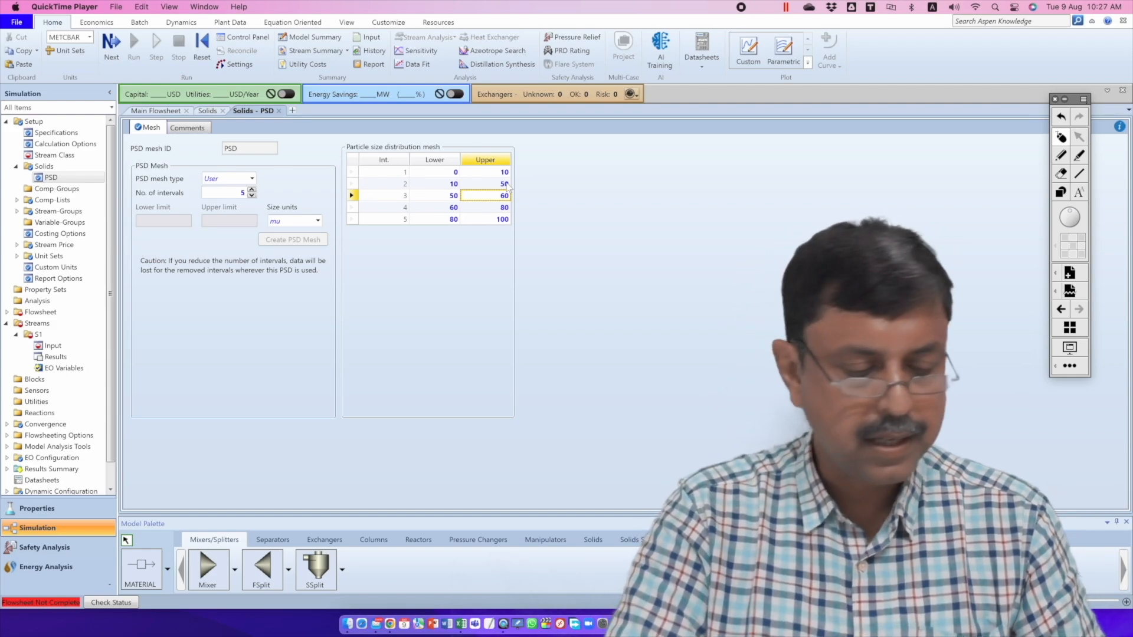
text(65)
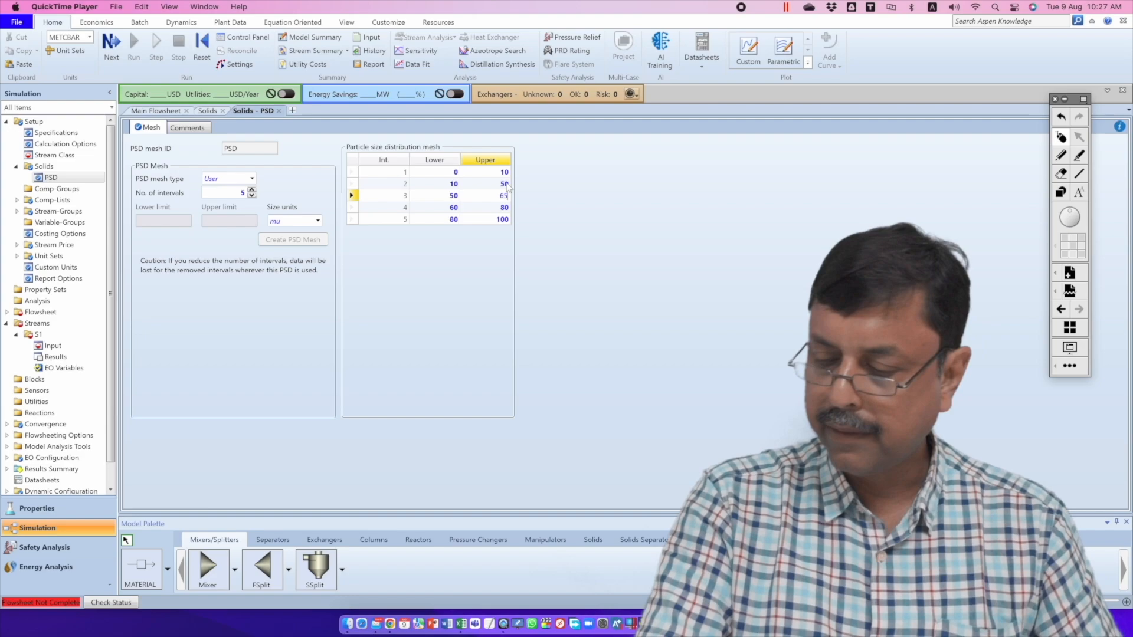
key(Return)
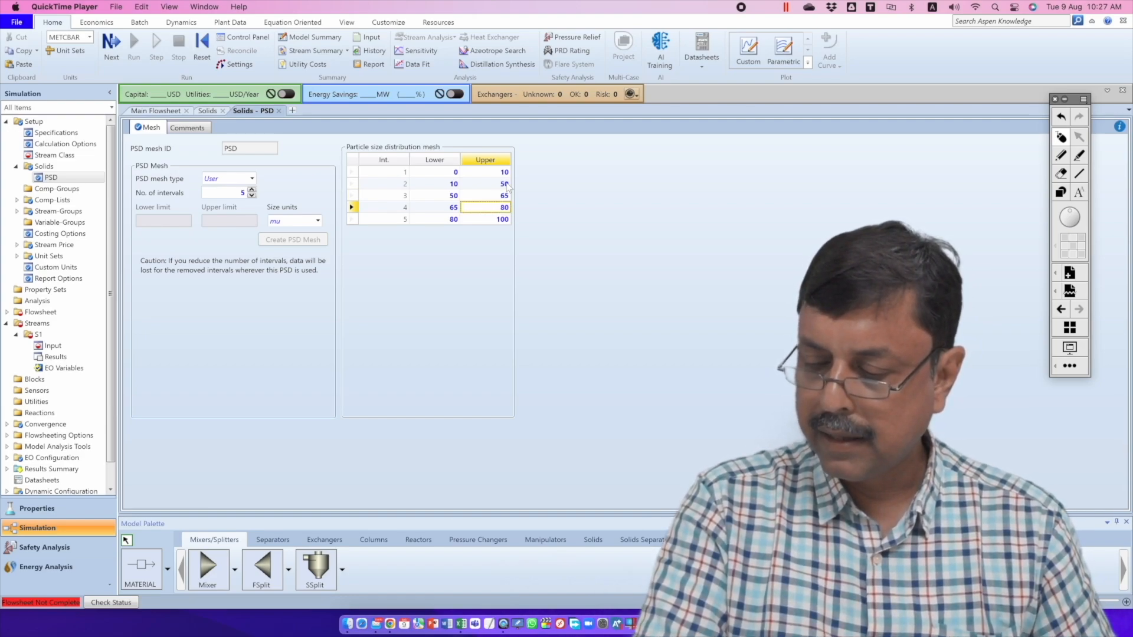
text(70)
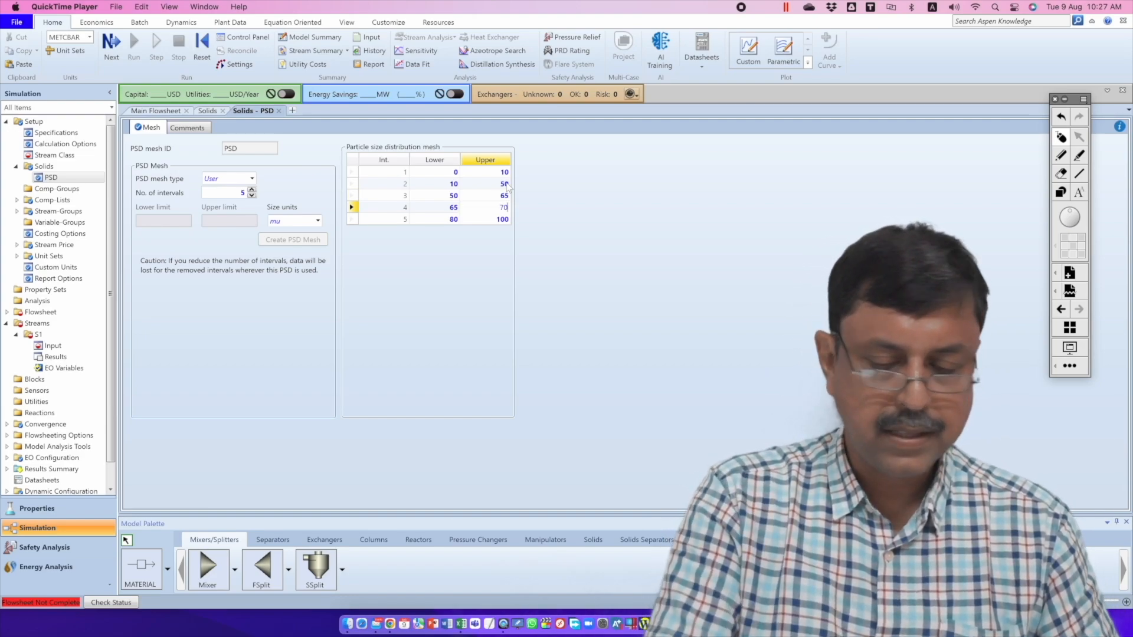
key(Return)
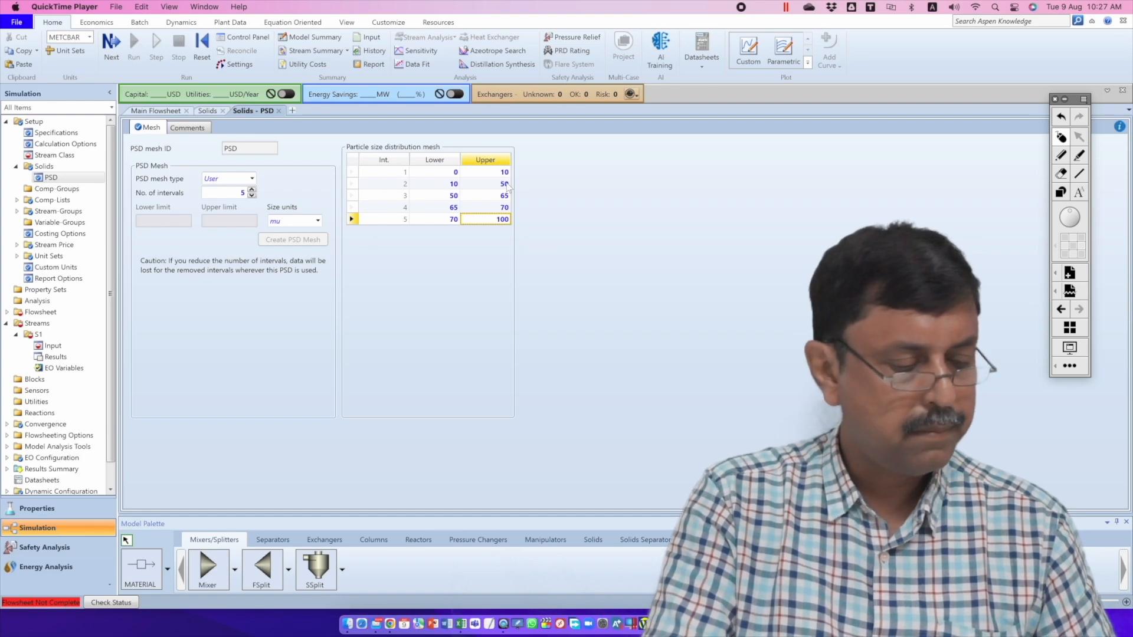
text(90)
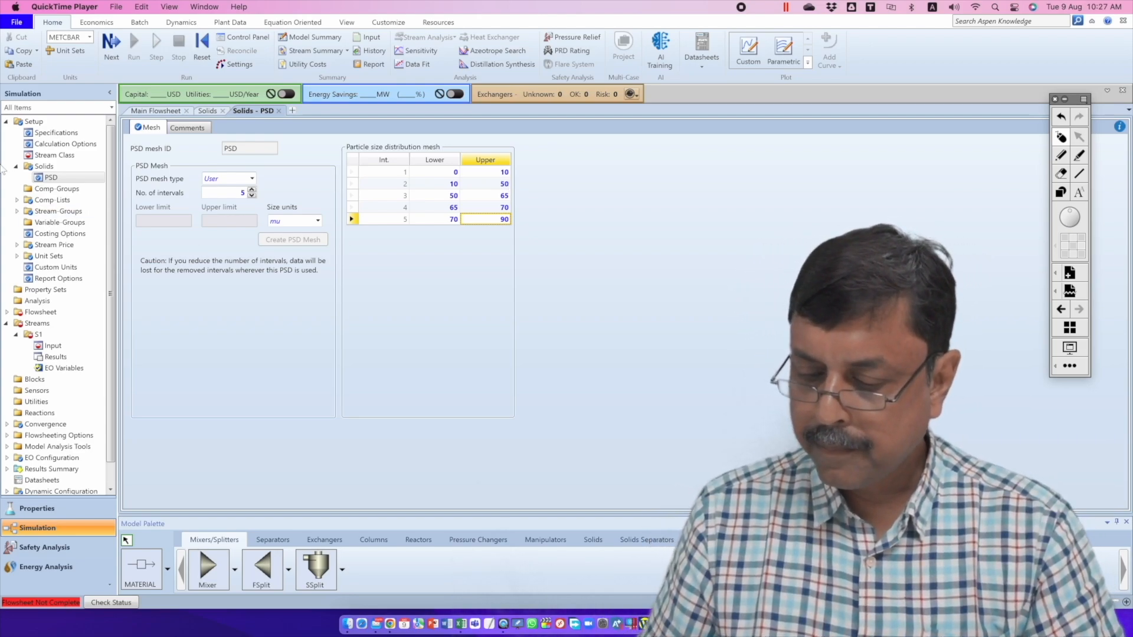
Step: Change the PSD mesh type to Equidistant and accept the notice about redefining the mesh
click(252, 180)
click(252, 179)
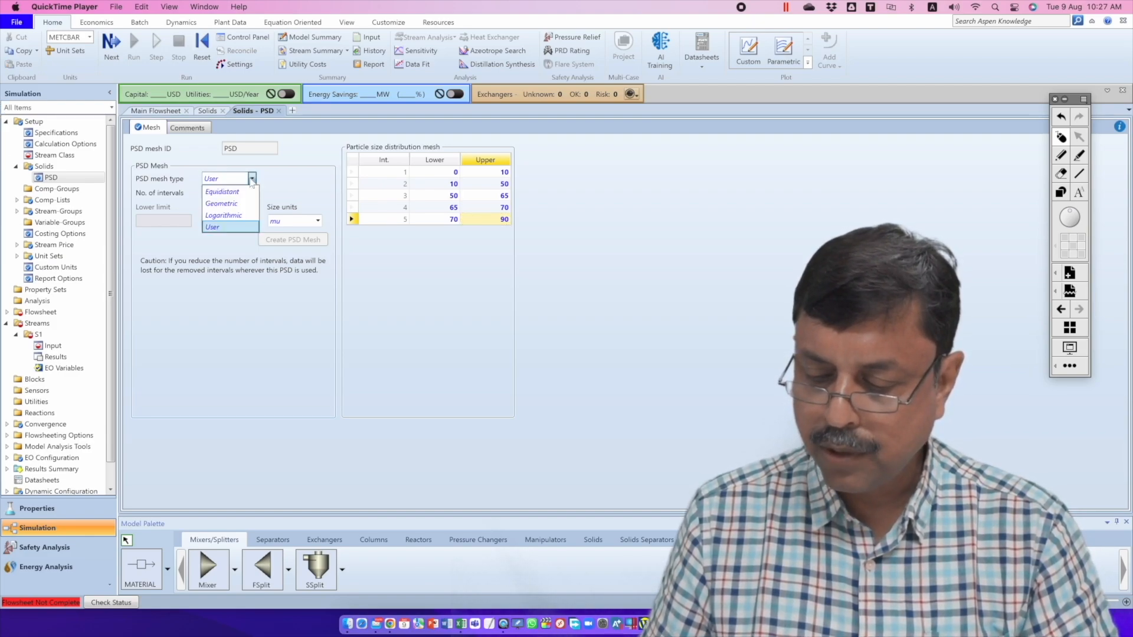
click(238, 192)
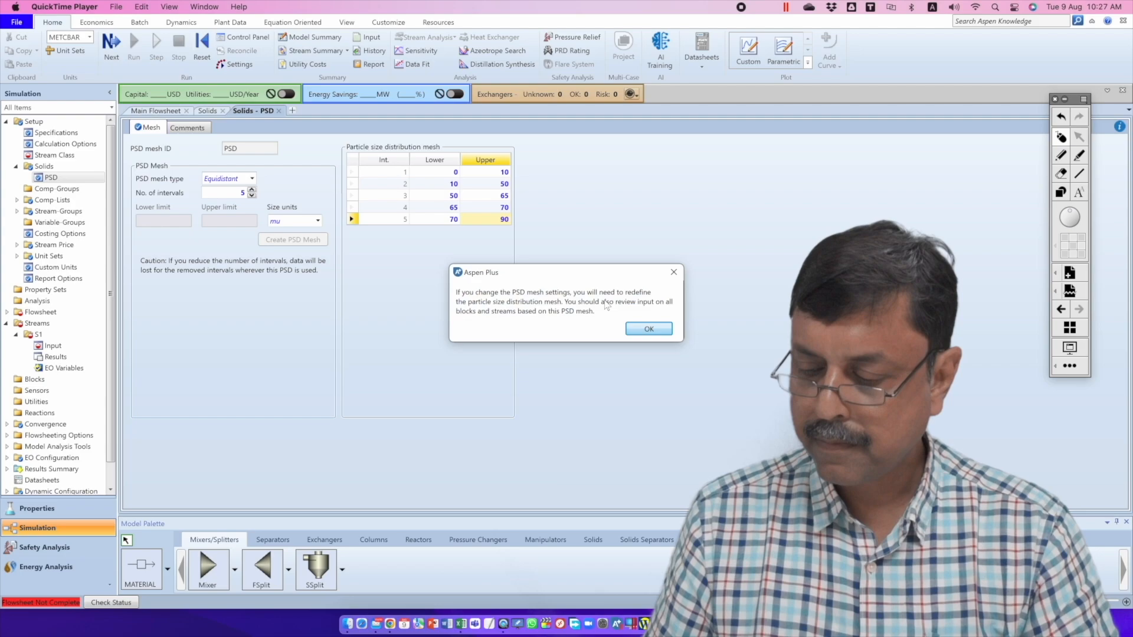
click(639, 325)
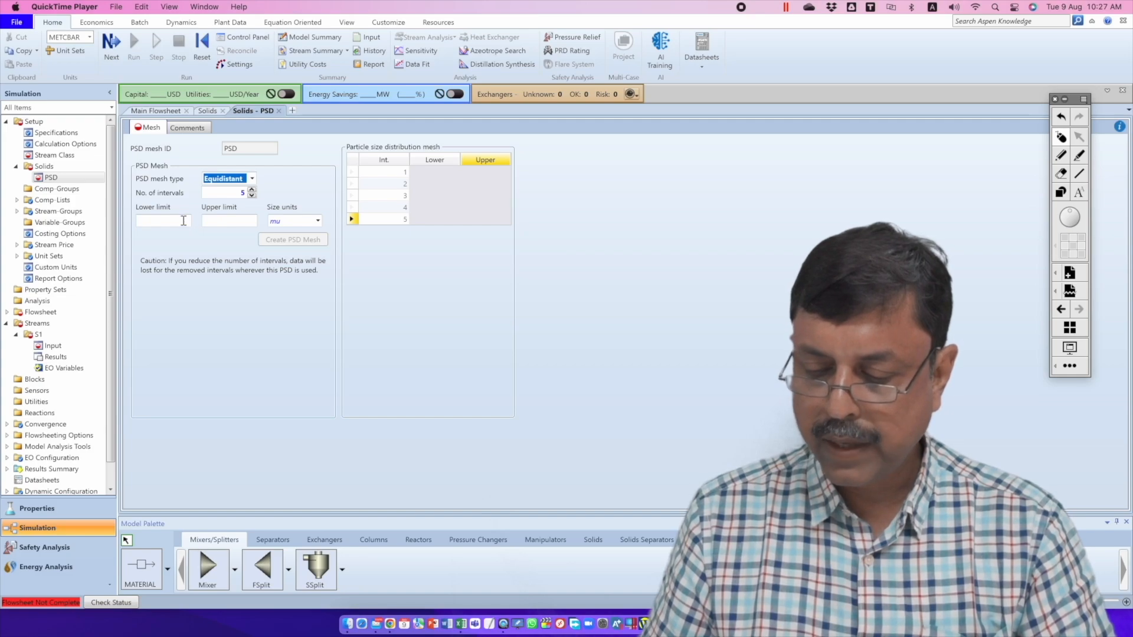
Step: Set the equidistant mesh's lower limit to 0, its upper limit to 100 and the size units to mm
click(184, 220)
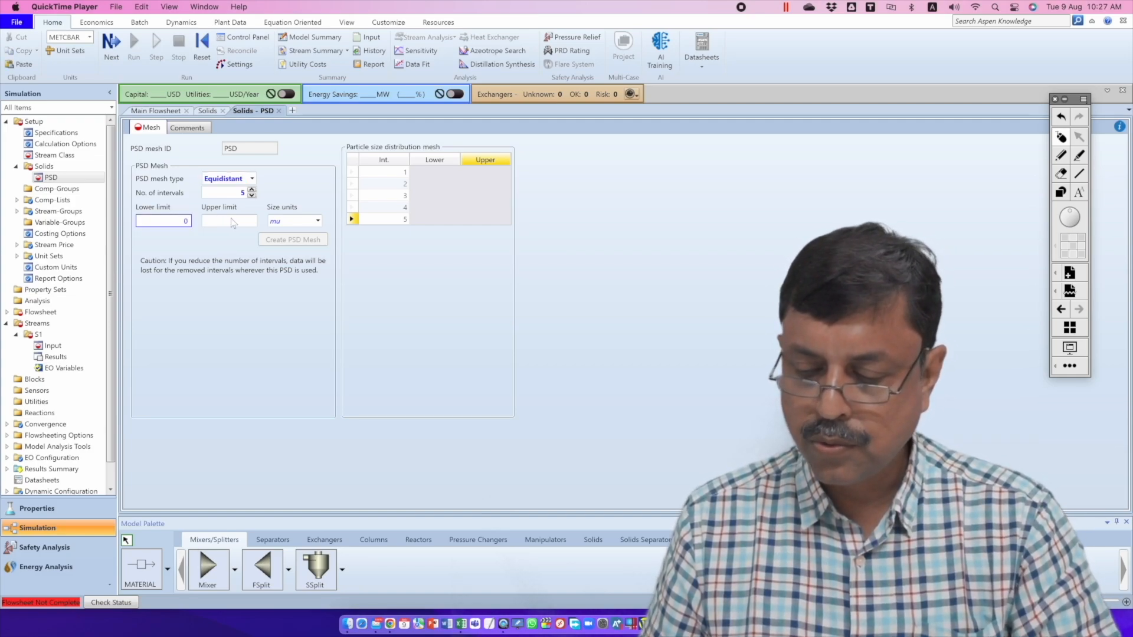
click(236, 222)
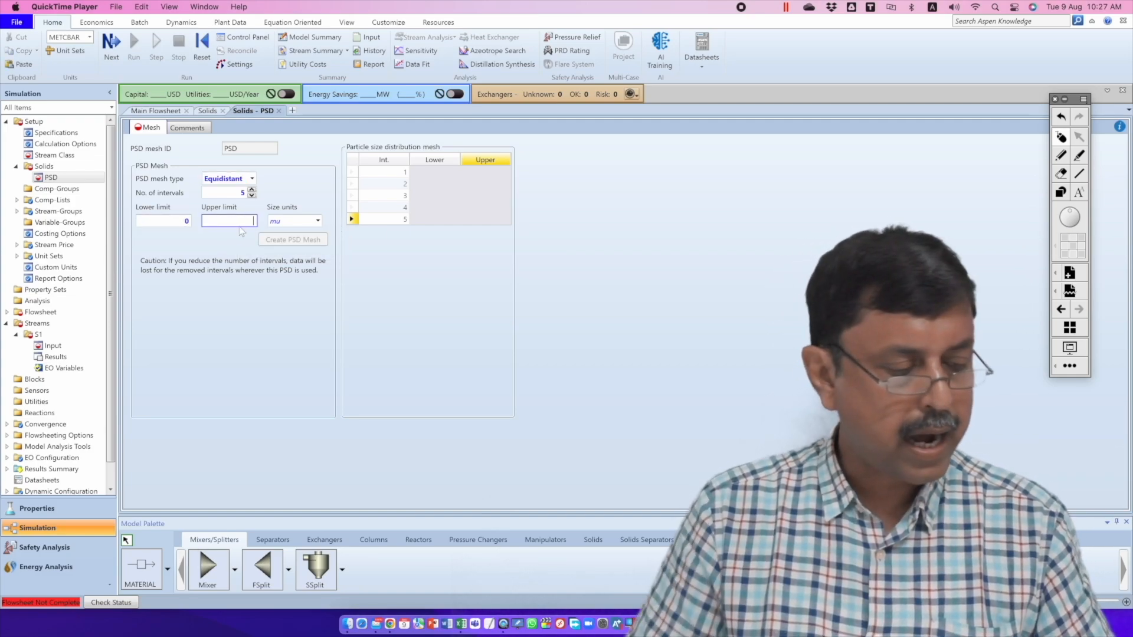
text(100)
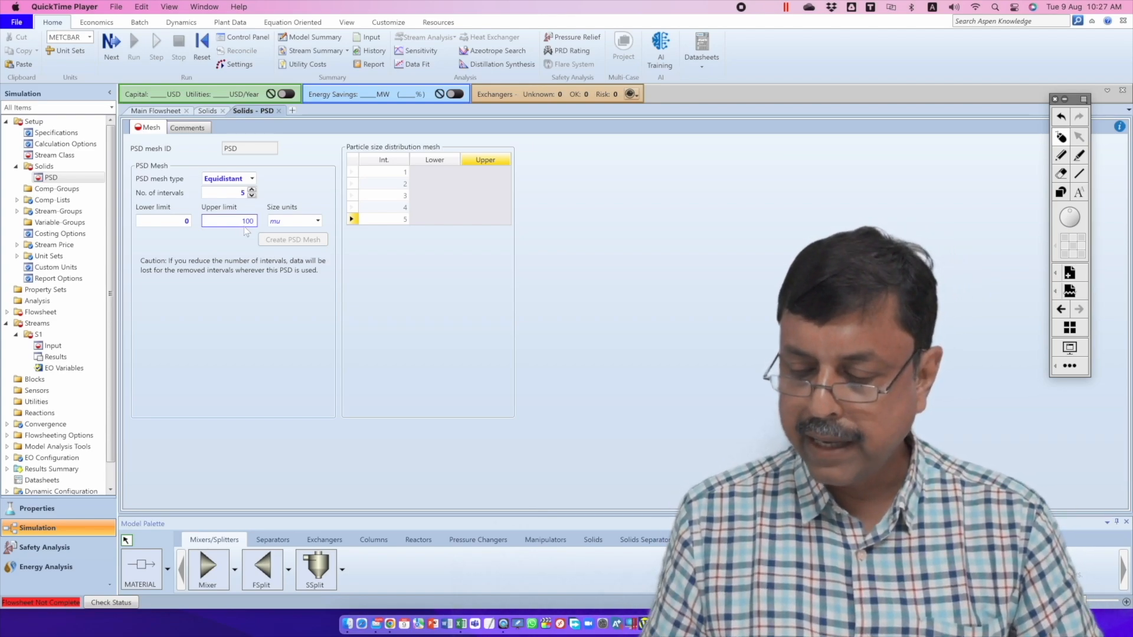
click(318, 220)
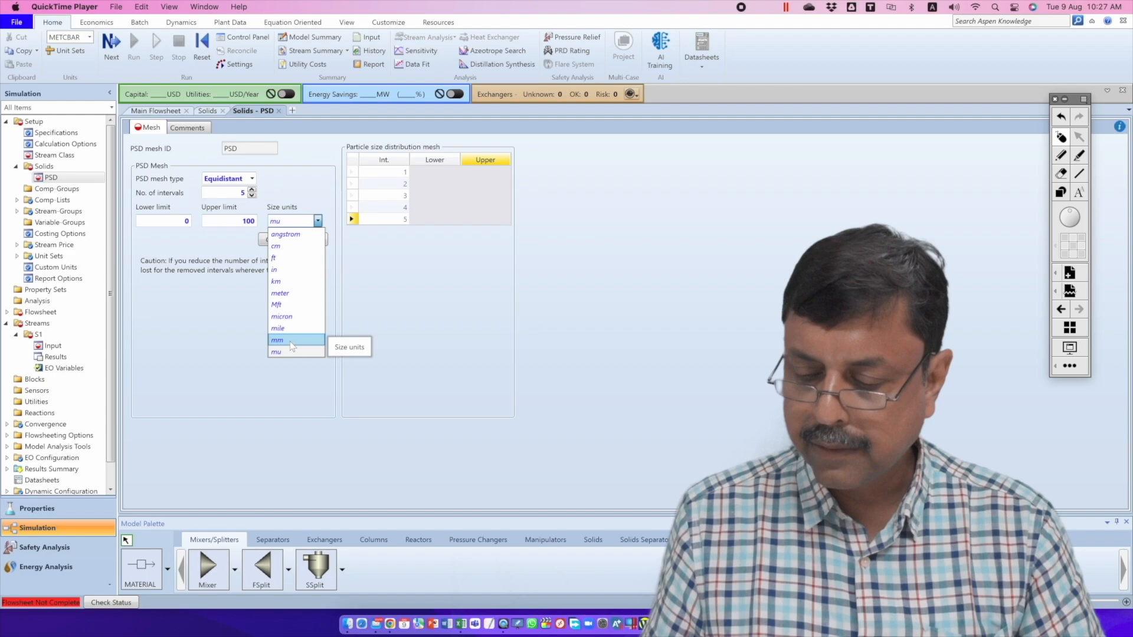
click(290, 341)
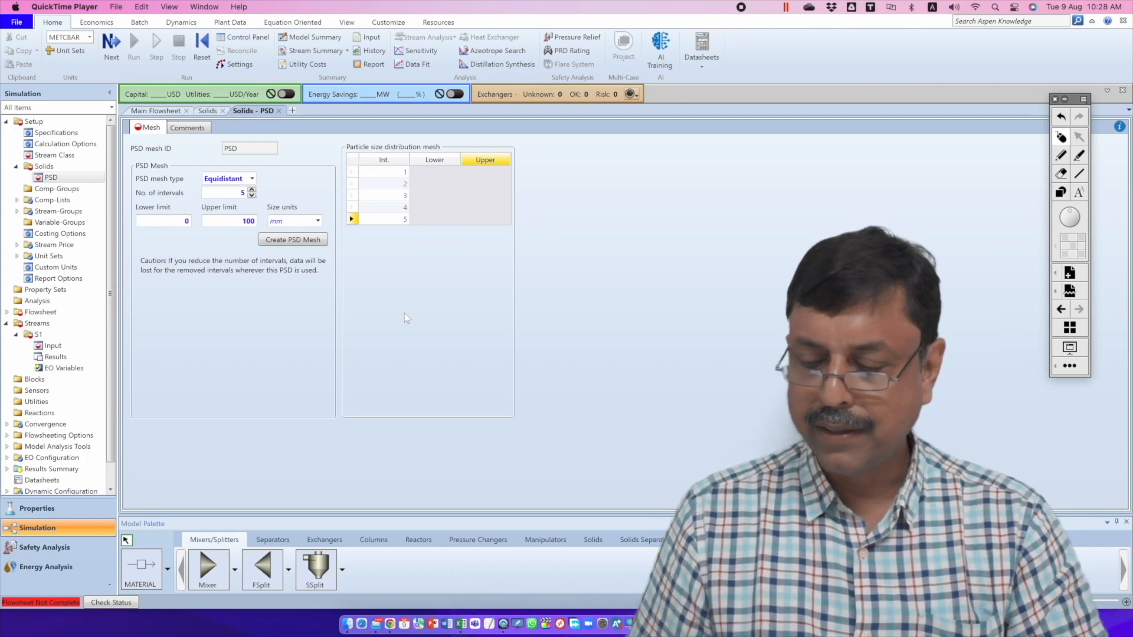
Step: Create the equidistant PSD mesh, set the number of intervals to 10, accept the redefinition notice and create the mesh again
click(295, 242)
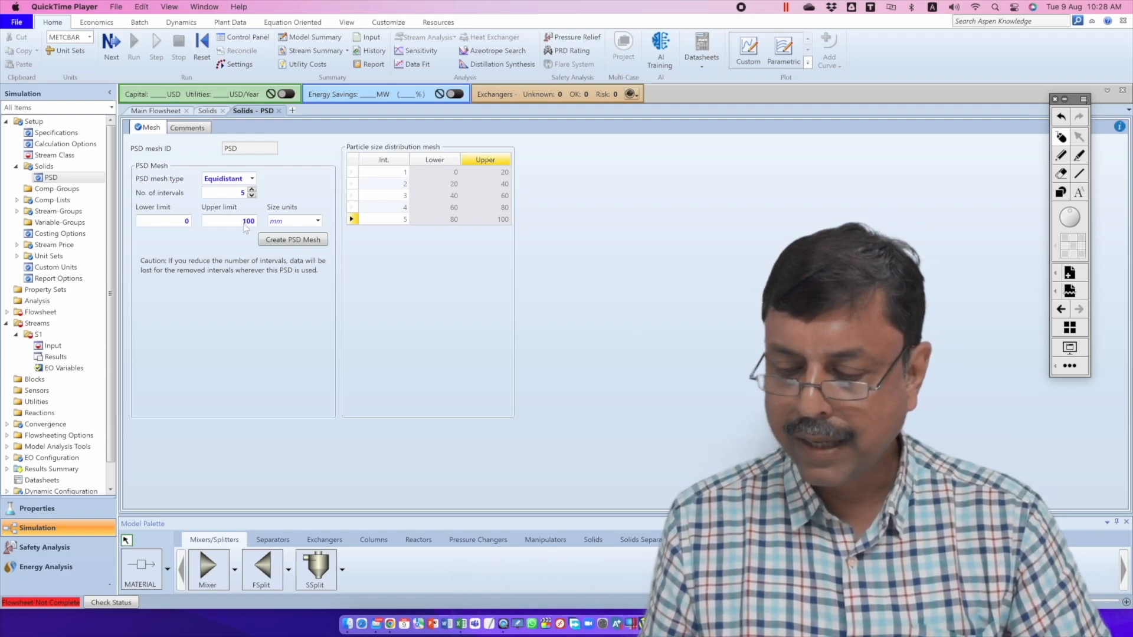
click(246, 194)
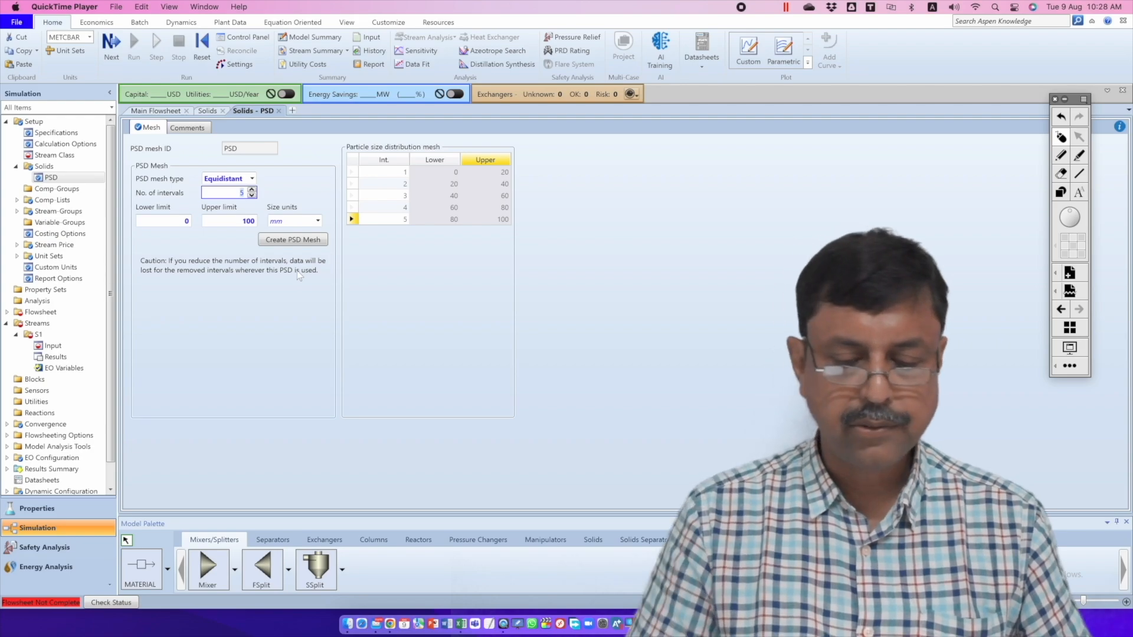
text(10)
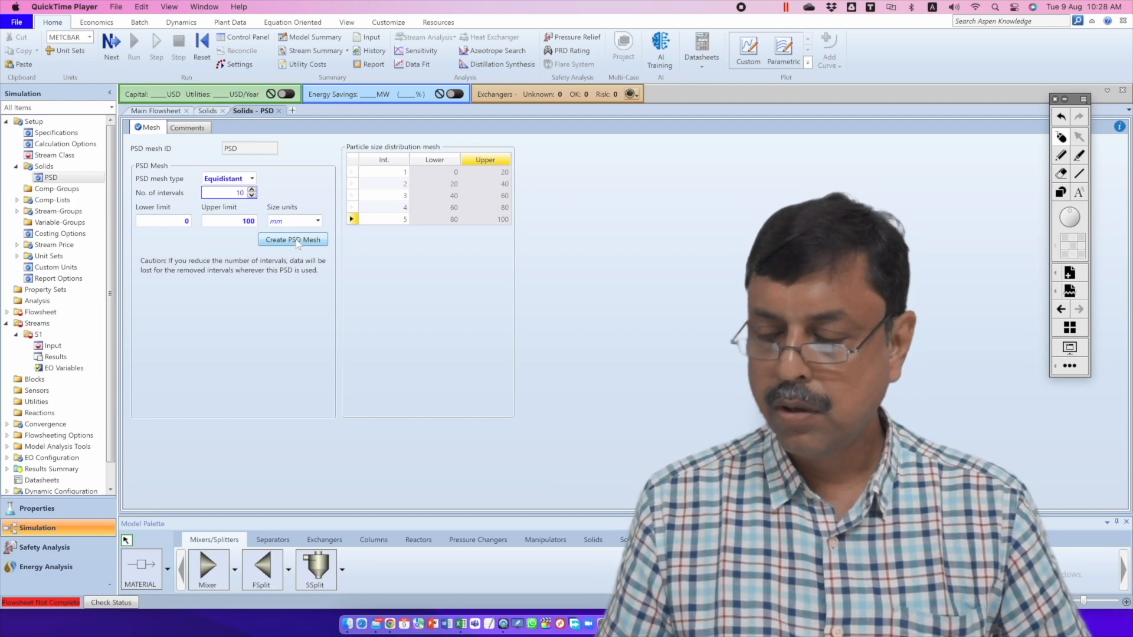
click(297, 242)
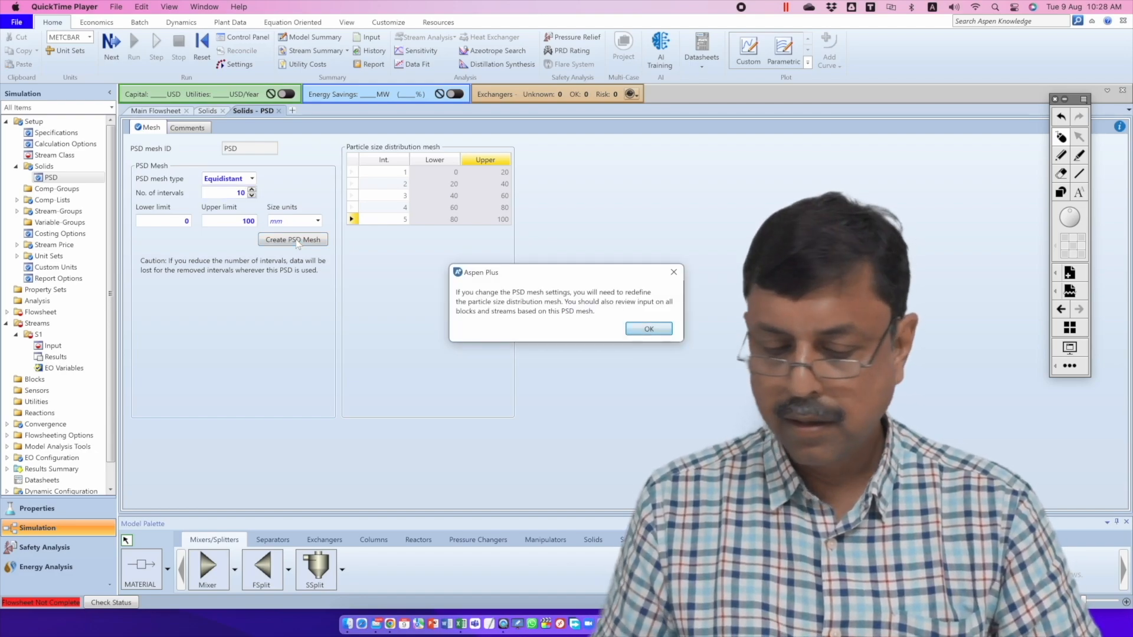
key(Return)
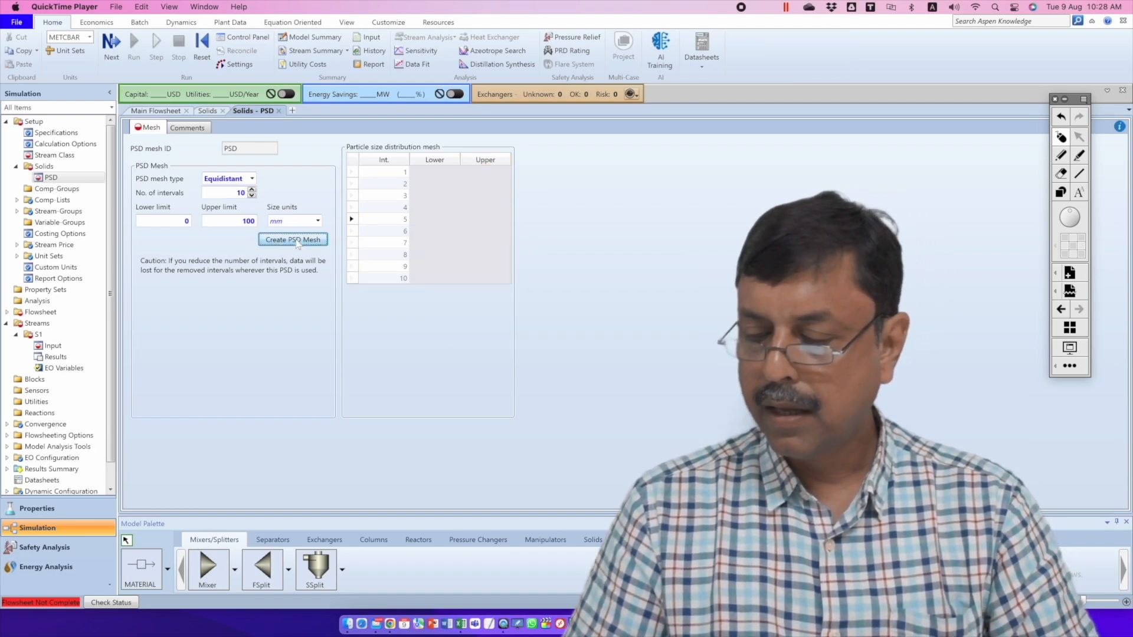
click(297, 240)
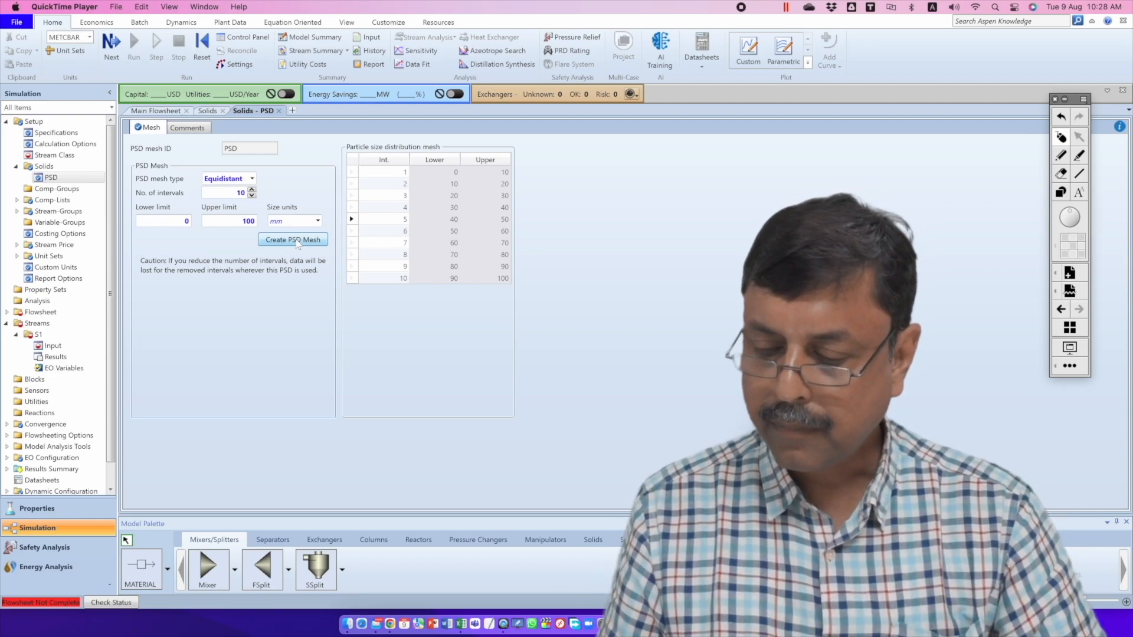
Step: Mark the first interval's upper and lower limits with pen arrows and label them du and dL
click(252, 179)
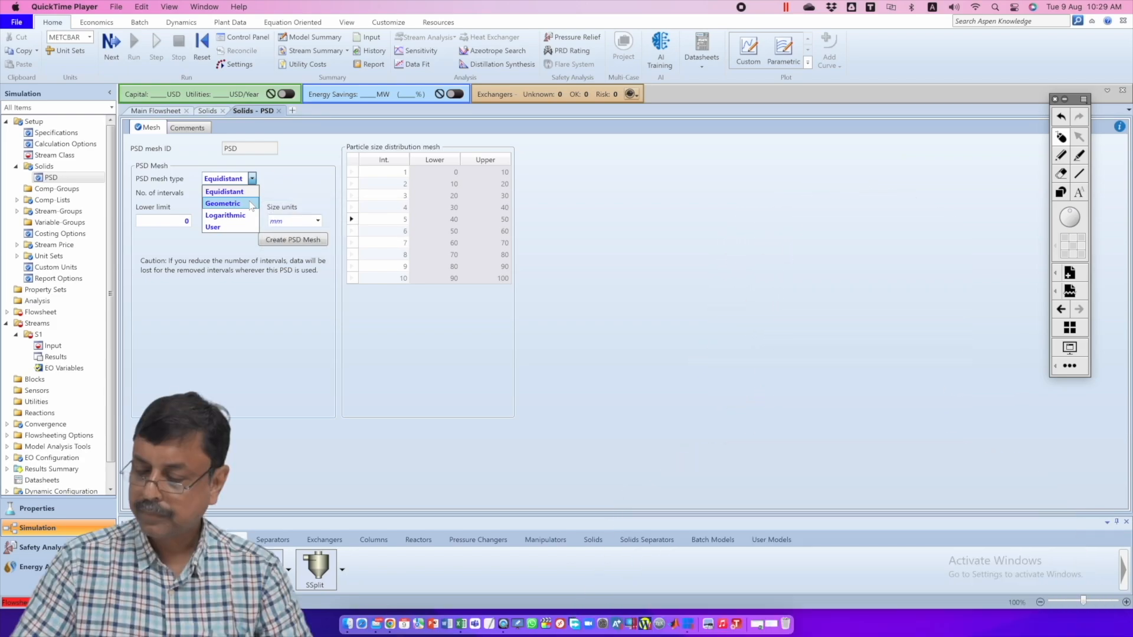
click(1061, 156)
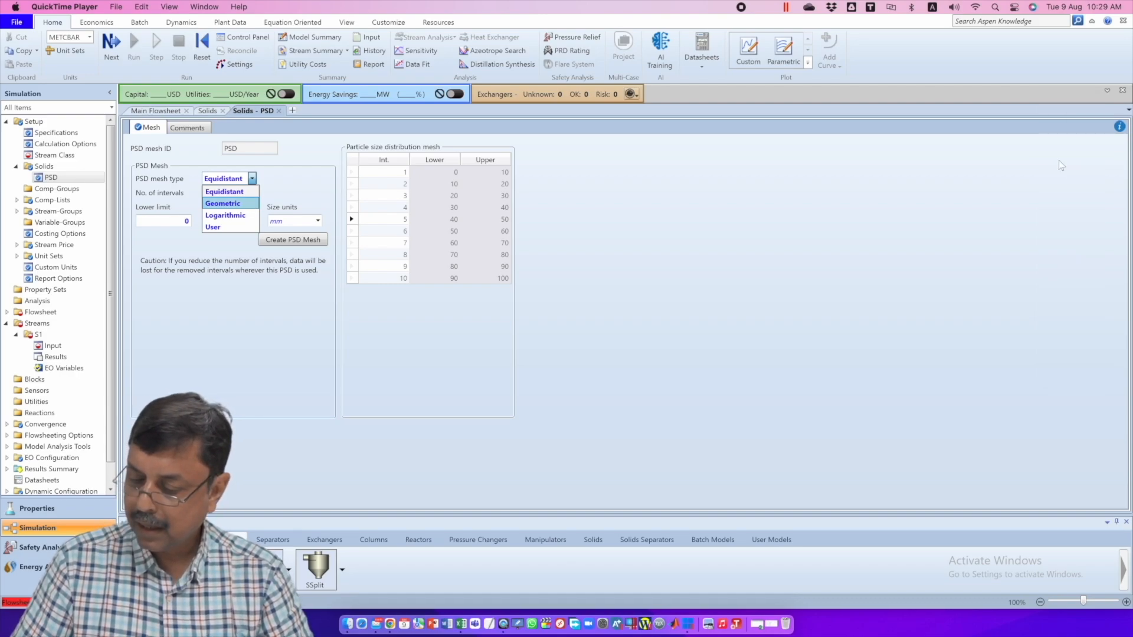
drag(570, 143, 523, 175)
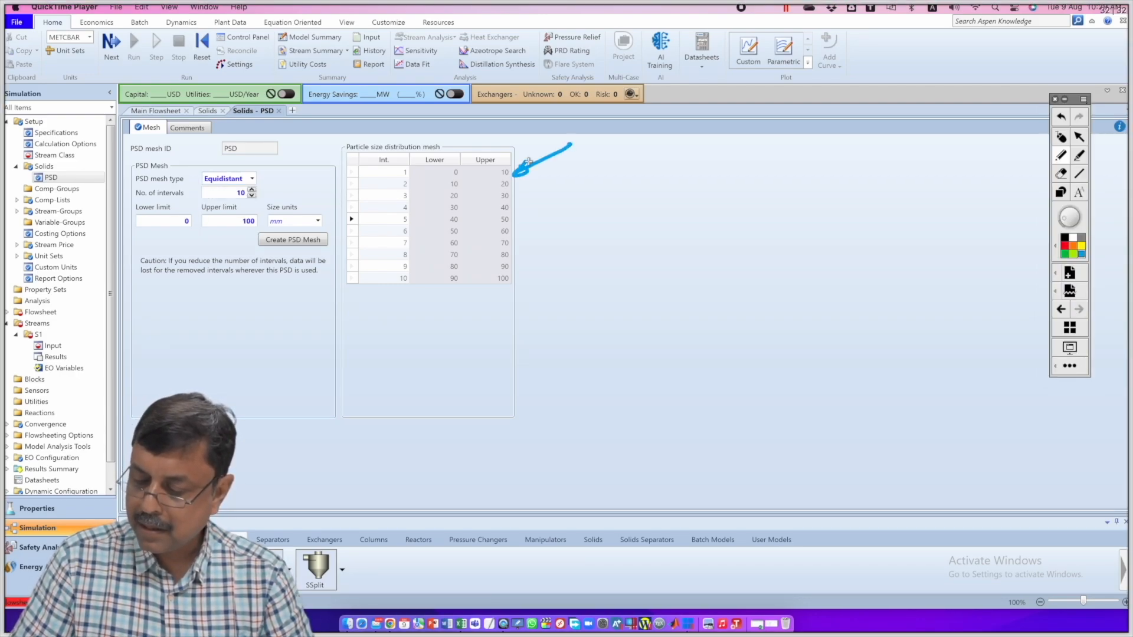
drag(514, 135, 472, 171)
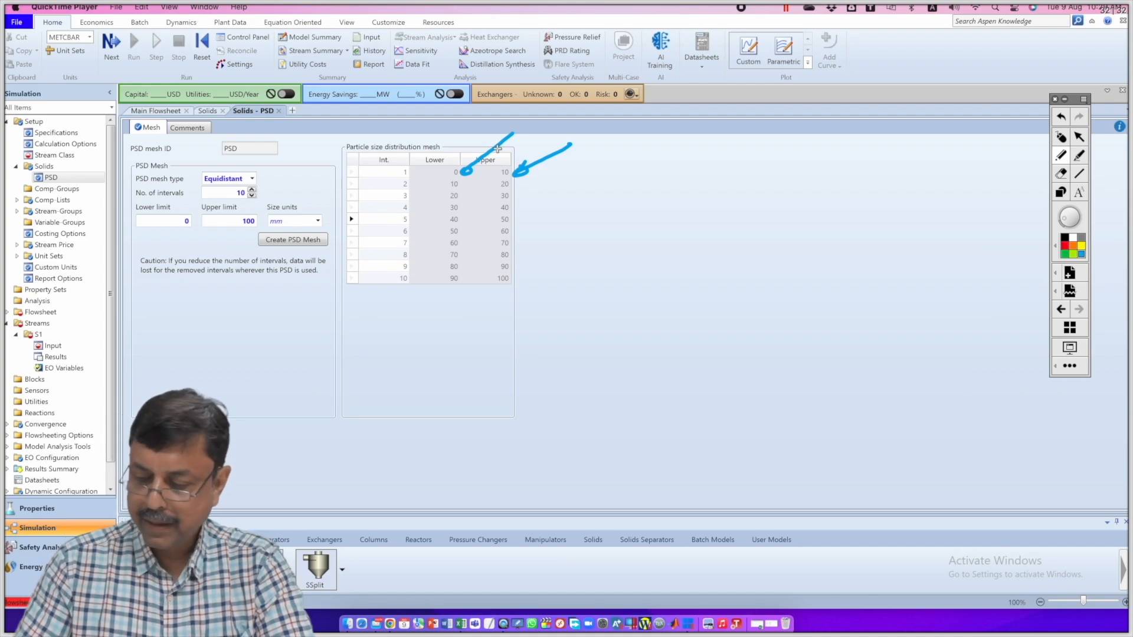
mouse_move(513, 173)
mouse_down()
mouse_move(592, 167)
mouse_move(547, 163)
mouse_up()
mouse_move(634, 162)
mouse_down()
mouse_move(620, 176)
mouse_move(672, 170)
mouse_up()
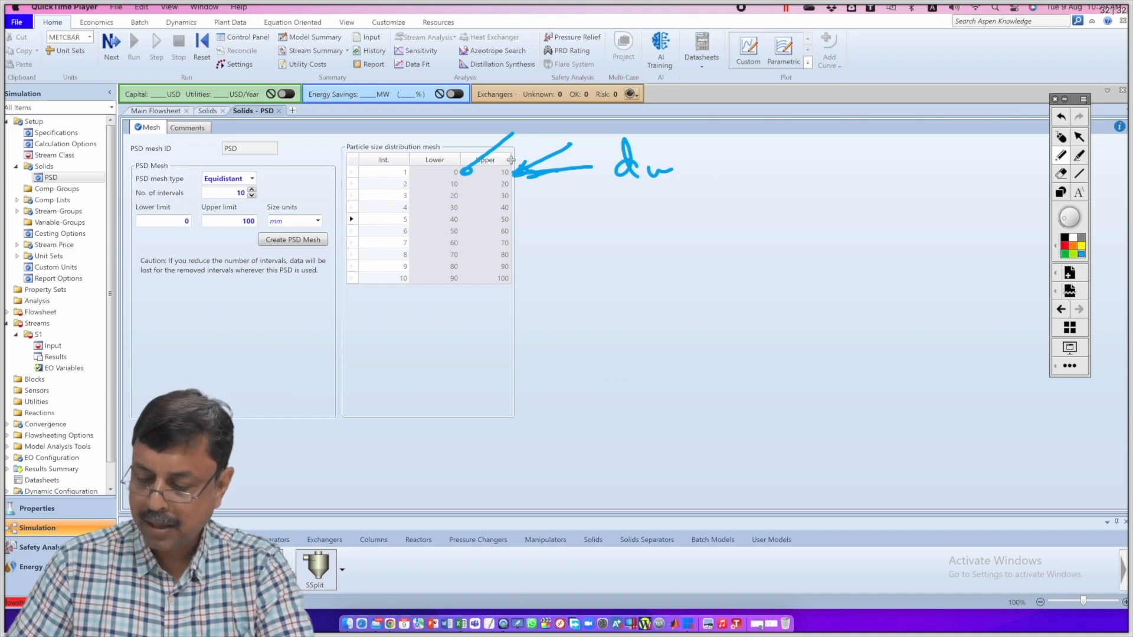
mouse_move(452, 176)
mouse_down()
mouse_move(397, 348)
mouse_move(407, 383)
mouse_move(431, 363)
mouse_up()
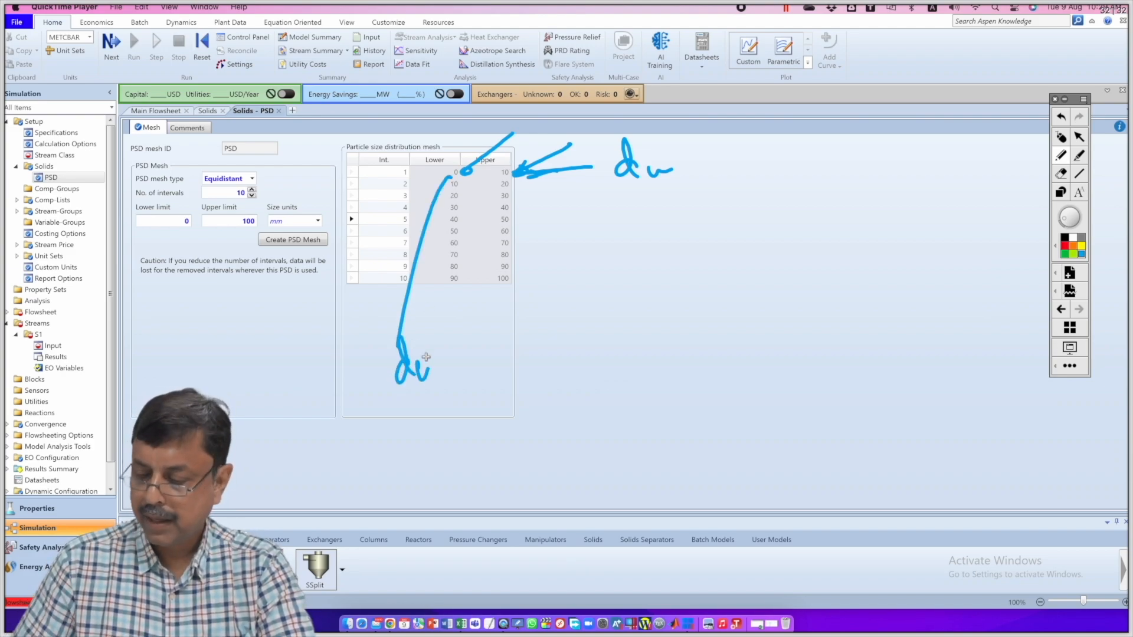
Step: Write the upper-size particle volume expression 4/3 π (du/2)³ with the pen, erasing and redrawing its exponent
mouse_move(677, 252)
mouse_down()
mouse_move(670, 288)
mouse_move(686, 305)
mouse_move(702, 272)
mouse_up()
mouse_move(711, 258)
mouse_down()
mouse_move(713, 271)
mouse_move(730, 216)
mouse_move(735, 238)
mouse_move(770, 232)
mouse_move(767, 259)
mouse_up()
drag(727, 217, 756, 273)
mouse_move(758, 207)
mouse_down()
mouse_move(785, 263)
mouse_move(774, 207)
mouse_move(772, 218)
mouse_up()
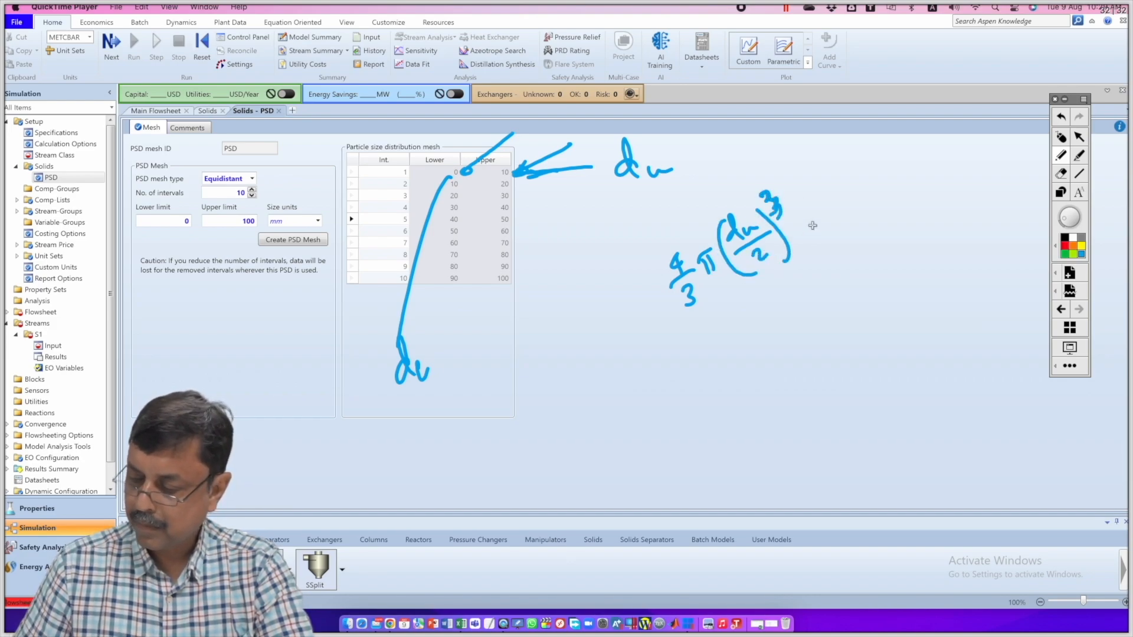
click(1061, 174)
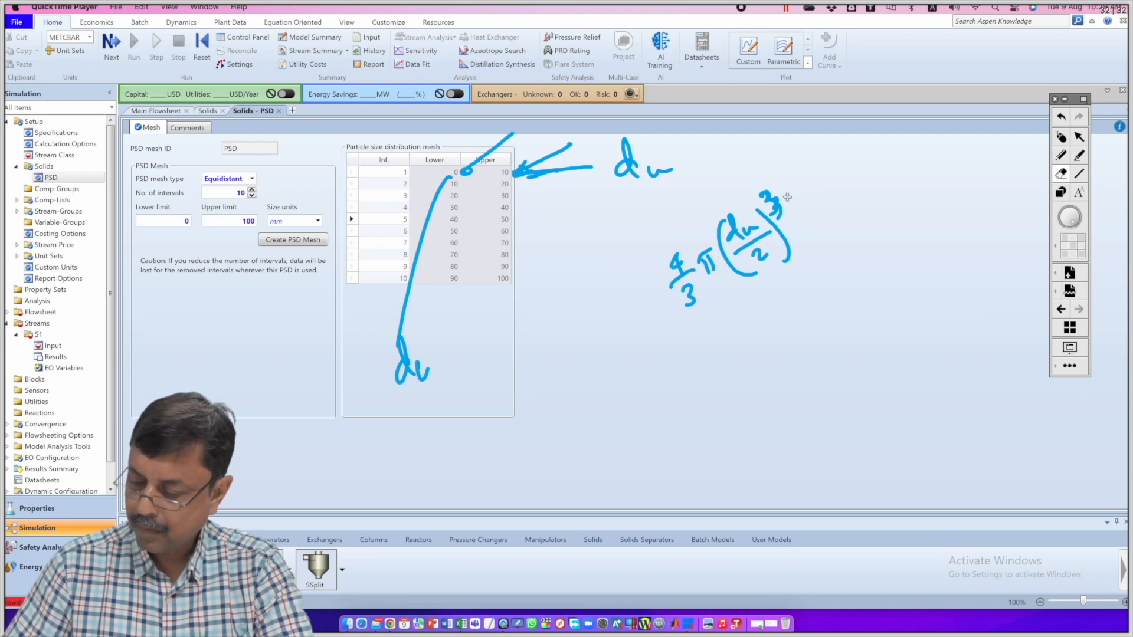
click(771, 184)
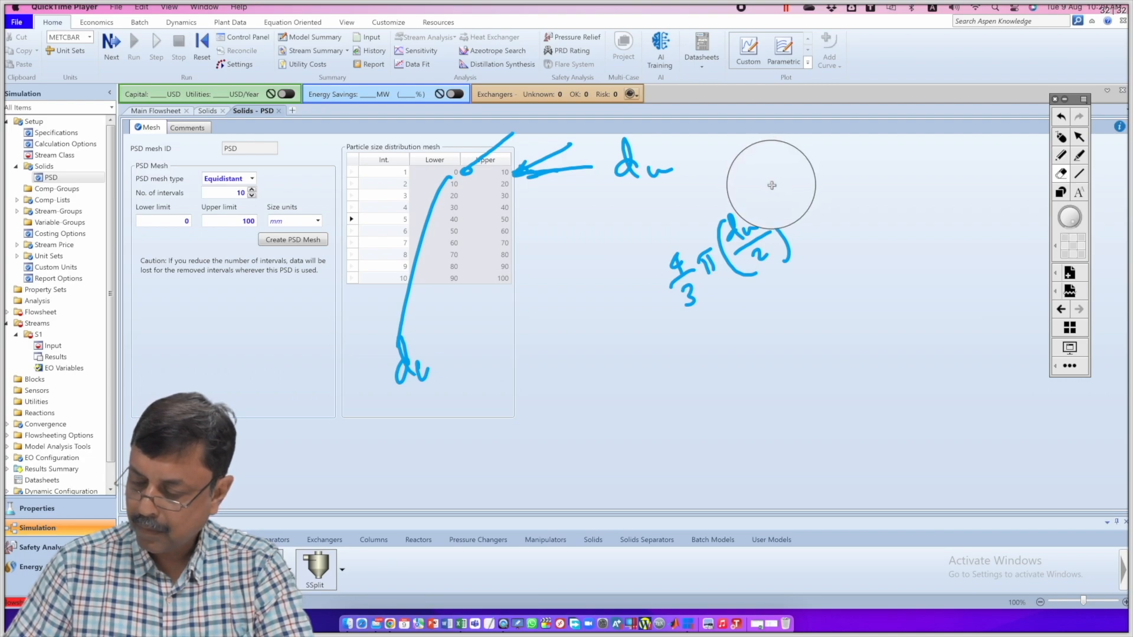
click(1060, 156)
drag(752, 202, 789, 239)
drag(761, 177, 770, 192)
Step: Divide the handwritten expression by 4/3 π (dL/2)³ and equate the volume ratio to 2
drag(667, 348, 843, 252)
drag(721, 339, 742, 361)
mouse_move(744, 372)
mouse_down()
mouse_move(729, 390)
mouse_move(739, 407)
mouse_move(767, 348)
mouse_up()
mouse_move(785, 301)
mouse_down()
mouse_move(783, 337)
mouse_move(809, 366)
mouse_up()
mouse_move(814, 313)
mouse_down()
mouse_move(803, 288)
mouse_move(832, 306)
mouse_move(826, 347)
mouse_move(846, 354)
mouse_up()
drag(834, 283, 836, 295)
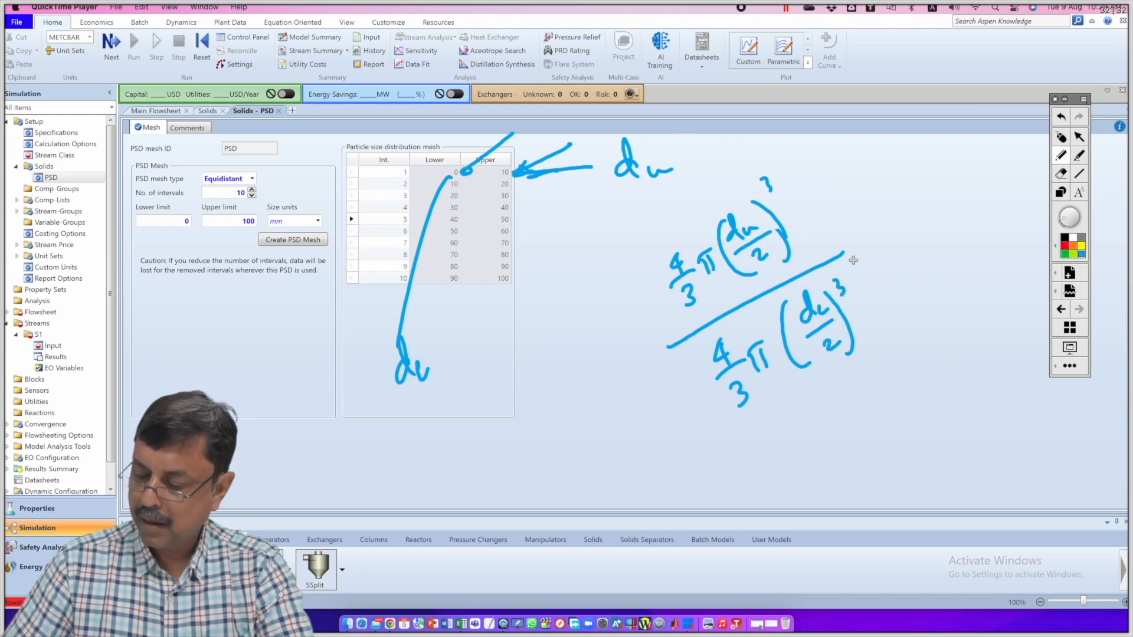
drag(866, 226, 880, 219)
drag(869, 238, 878, 231)
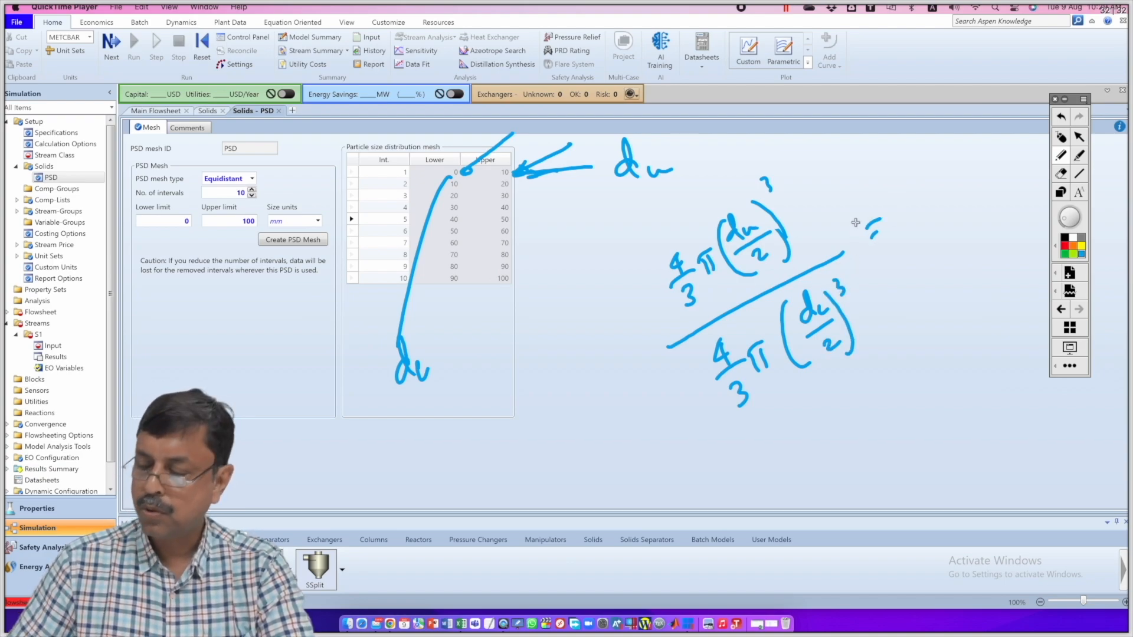
drag(907, 192, 961, 196)
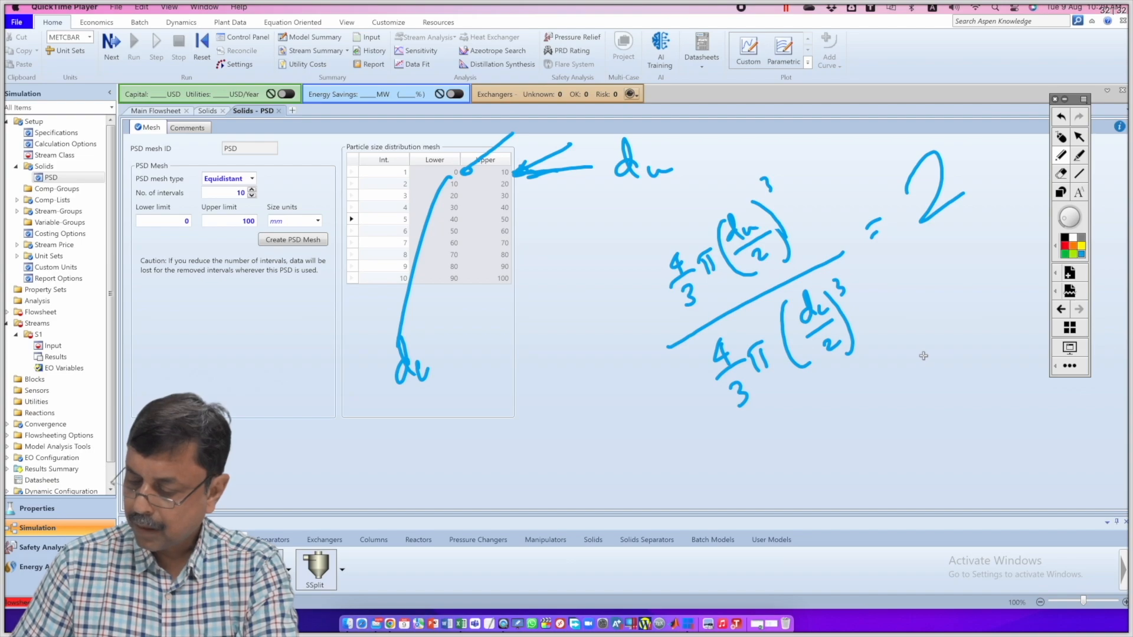
Step: Strike out the common factors in the handwritten ratio and write the simplified equation (du/dL)³ = 2
drag(699, 262, 696, 331)
drag(741, 361, 739, 420)
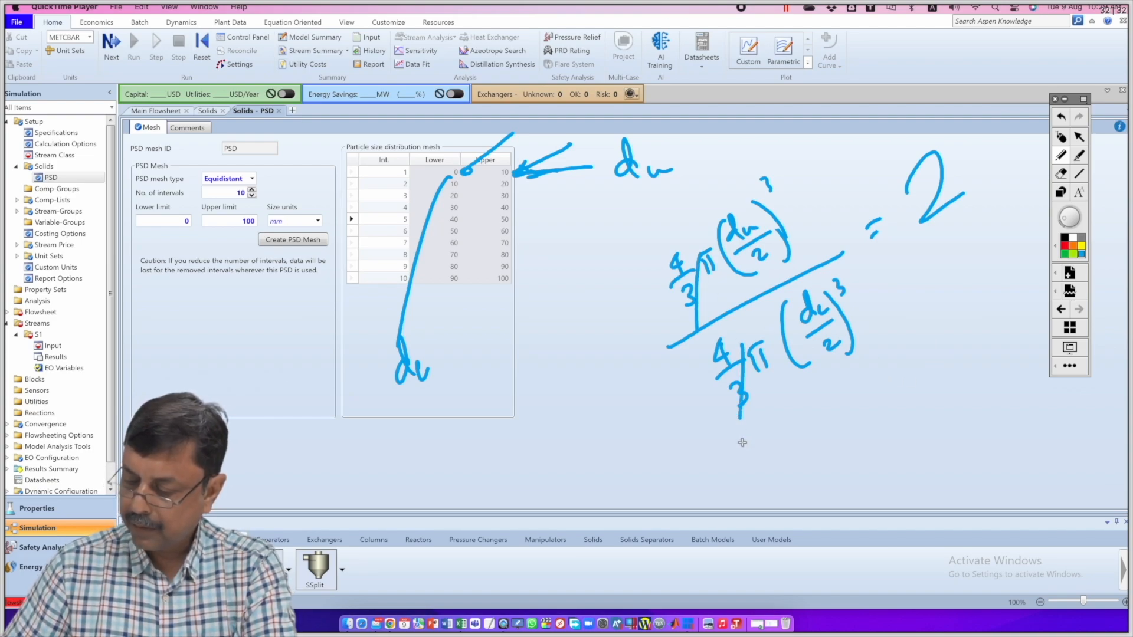
mouse_move(861, 405)
mouse_down()
mouse_move(865, 386)
mouse_move(868, 406)
mouse_move(911, 385)
mouse_up()
mouse_move(874, 424)
mouse_down()
mouse_move(917, 390)
mouse_move(896, 403)
mouse_move(930, 421)
mouse_up()
drag(866, 386, 901, 463)
mouse_move(897, 356)
mouse_down()
mouse_move(906, 354)
mouse_move(939, 435)
mouse_move(907, 357)
mouse_move(959, 348)
mouse_up()
drag(947, 361, 960, 356)
mouse_move(976, 312)
mouse_down()
mouse_move(988, 333)
mouse_move(1013, 331)
mouse_up()
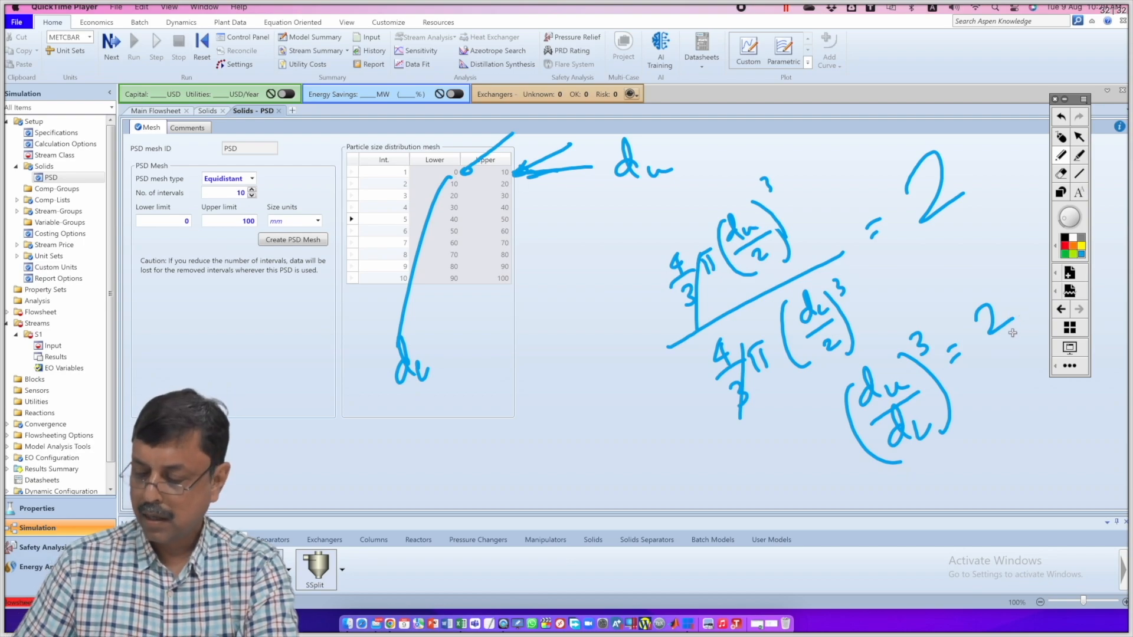
Step: Write the solved relation du/dL = ³√2 with the pen, and clear all pen marks from the screen
mouse_move(471, 440)
mouse_down()
mouse_move(476, 454)
mouse_move(507, 438)
mouse_move(464, 474)
mouse_move(495, 493)
mouse_up()
drag(503, 489, 518, 479)
drag(524, 435, 532, 433)
mouse_move(525, 444)
mouse_down()
mouse_move(555, 369)
mouse_move(599, 330)
mouse_up()
drag(547, 382, 547, 409)
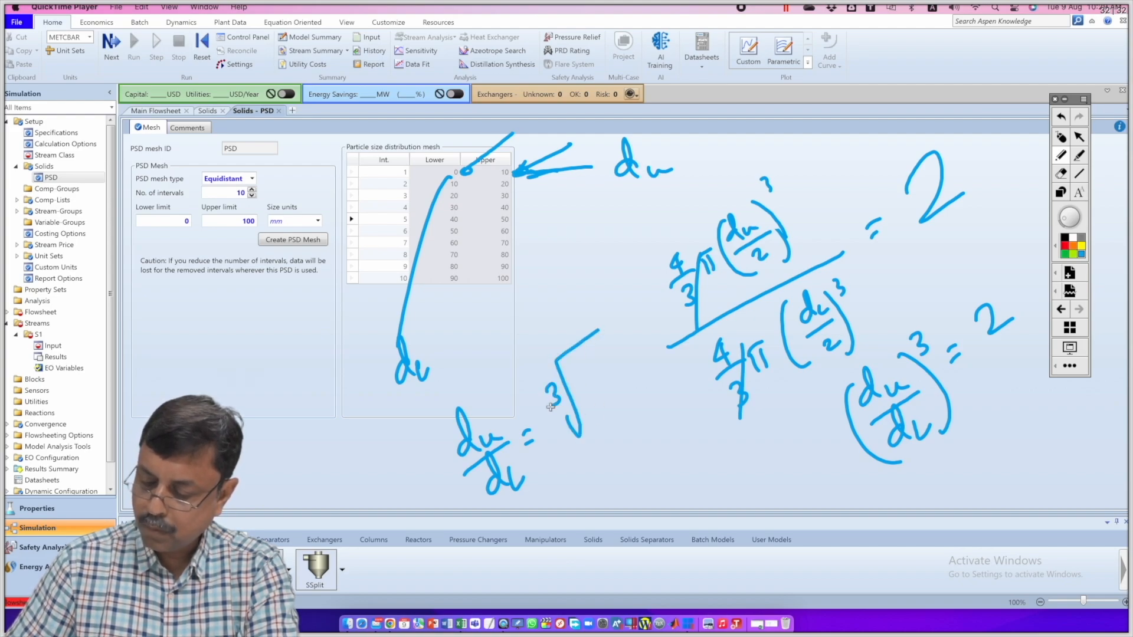
mouse_move(584, 368)
mouse_down()
mouse_move(586, 400)
mouse_move(617, 375)
mouse_up()
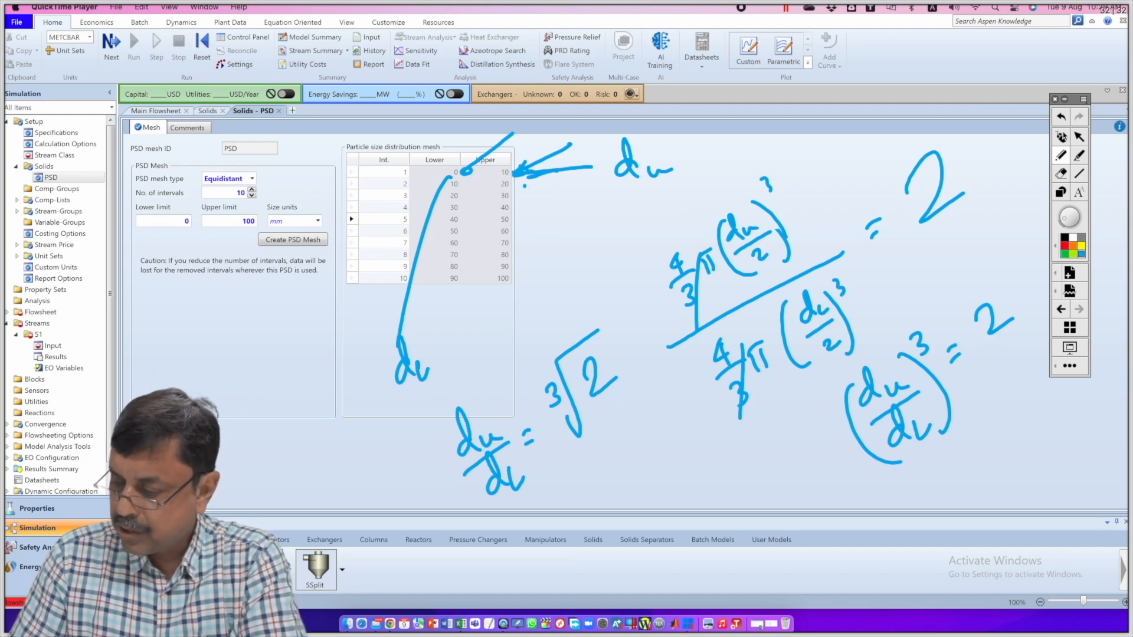
click(1063, 136)
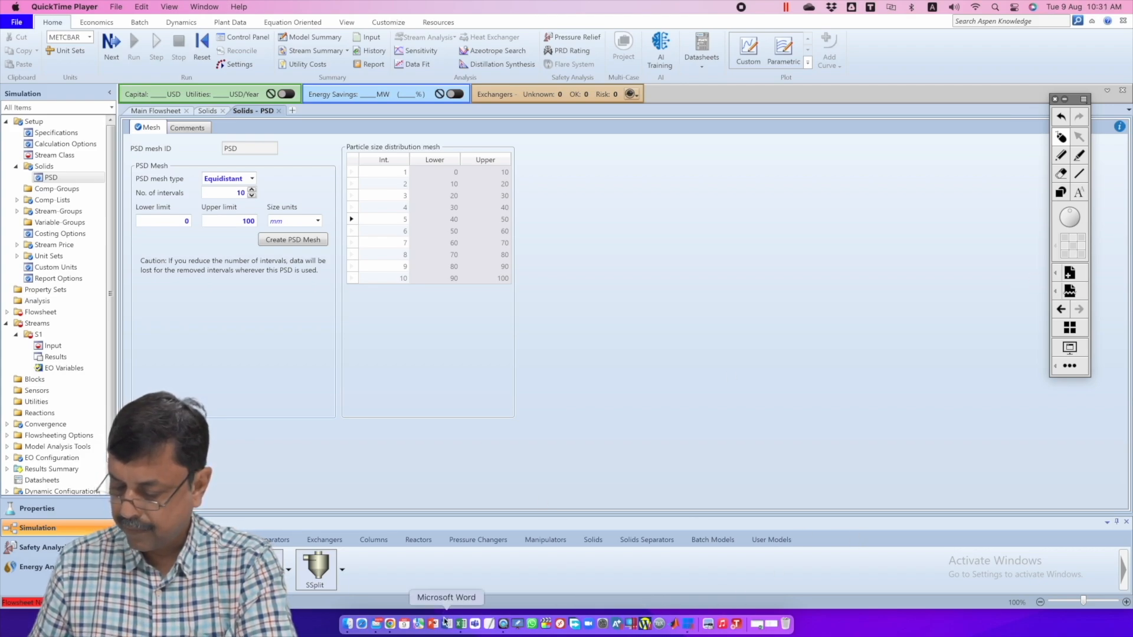
Step: Switch to the PSDexmp workbook in Excel and calculate =2^(1/3) in cell F4 of Sheet1
click(461, 623)
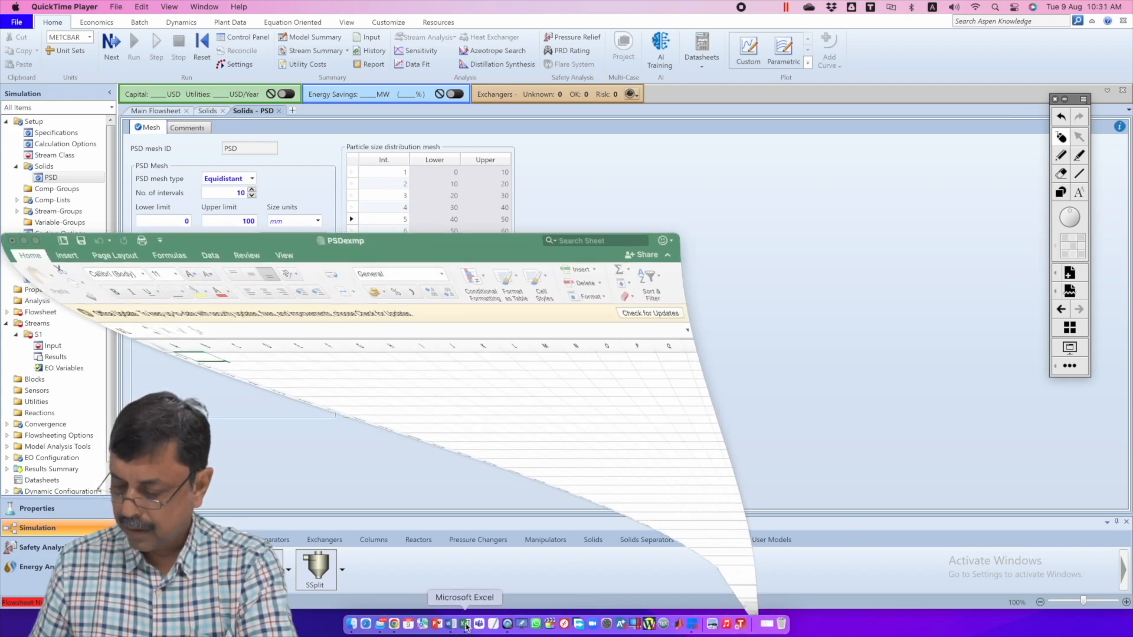
click(233, 385)
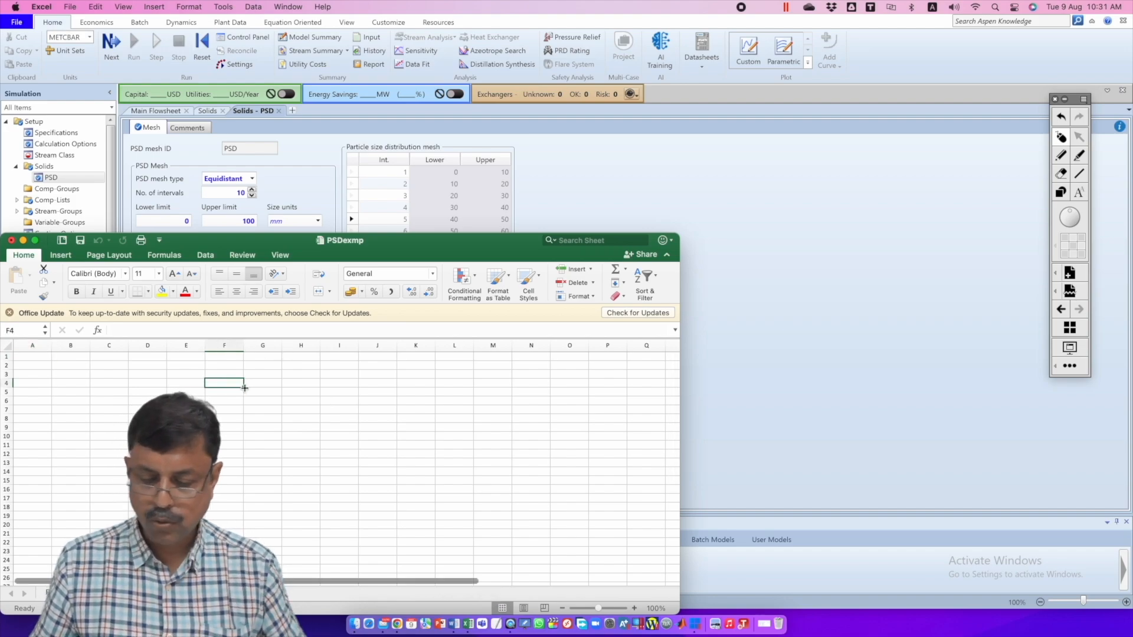
text(=)
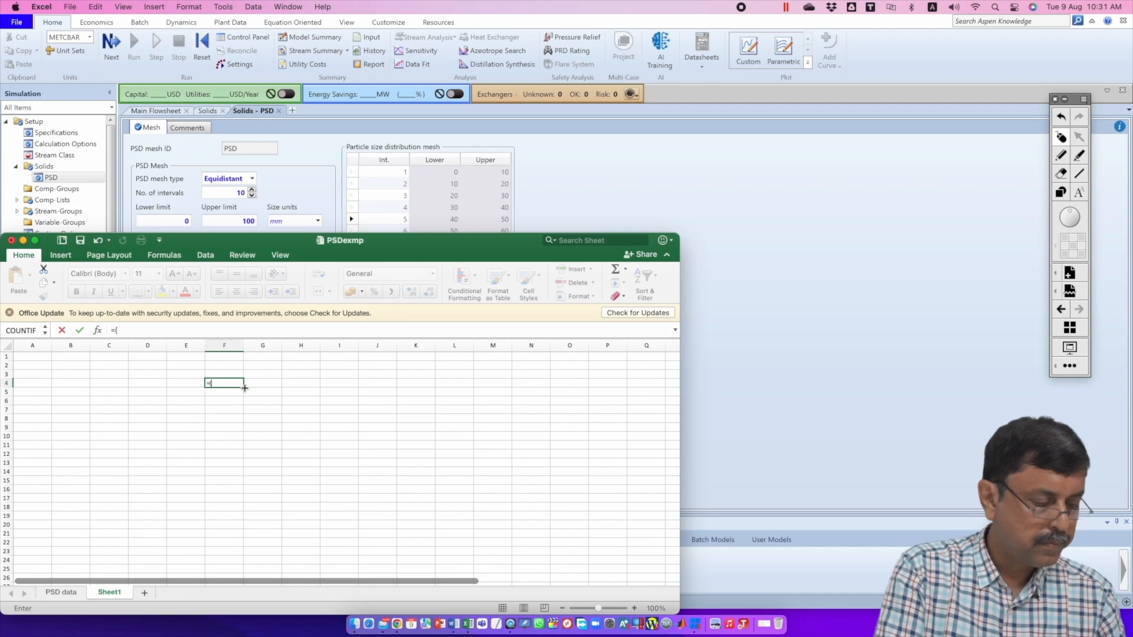
text(2^(1/3))
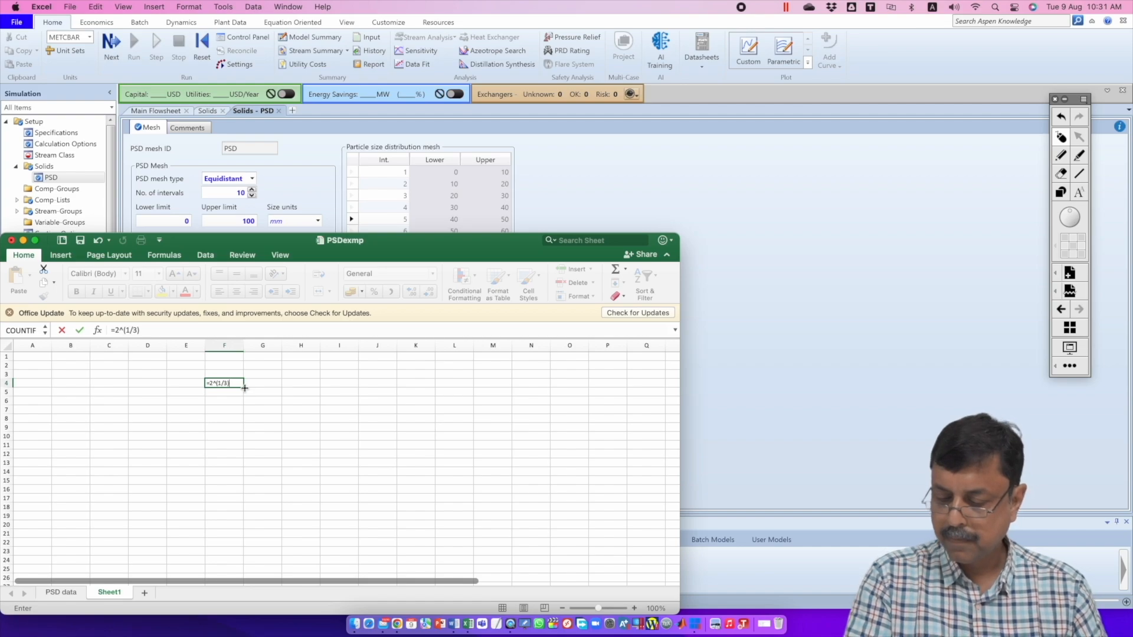
key(Return)
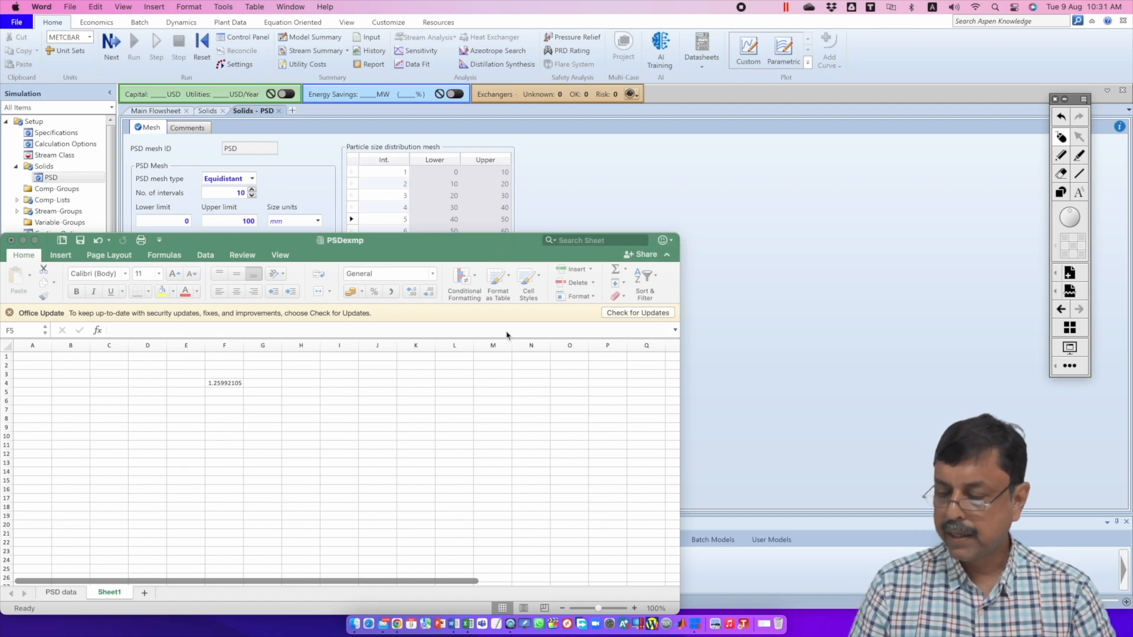
Step: Return to Aspen Plus, change the PSD mesh type to Geometric and override the lower-limit consistency check
click(675, 232)
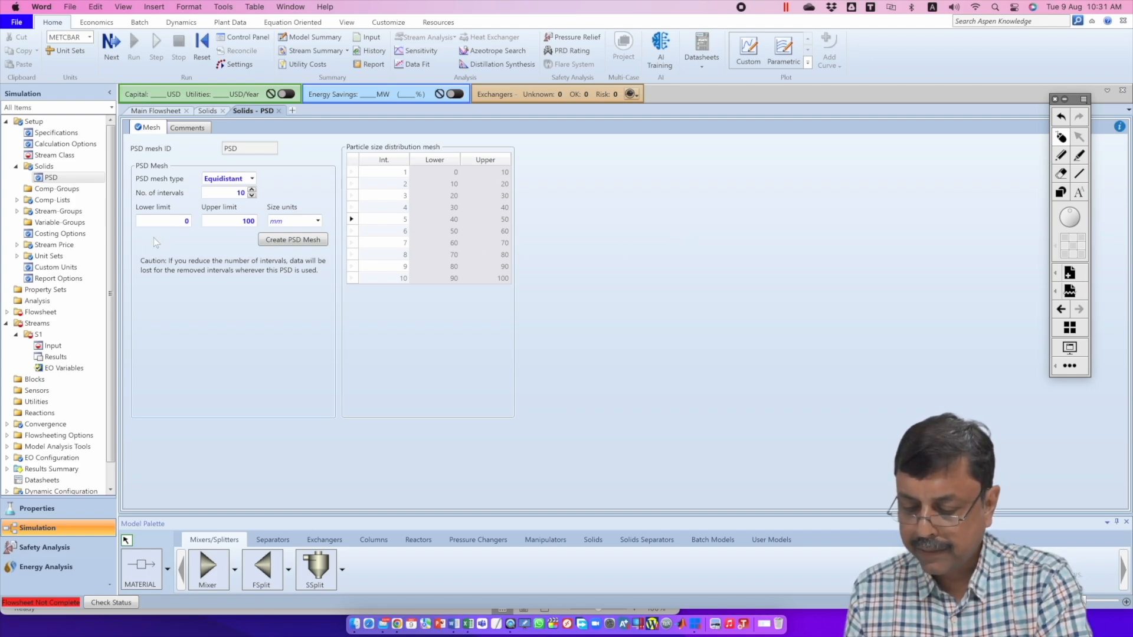
click(252, 178)
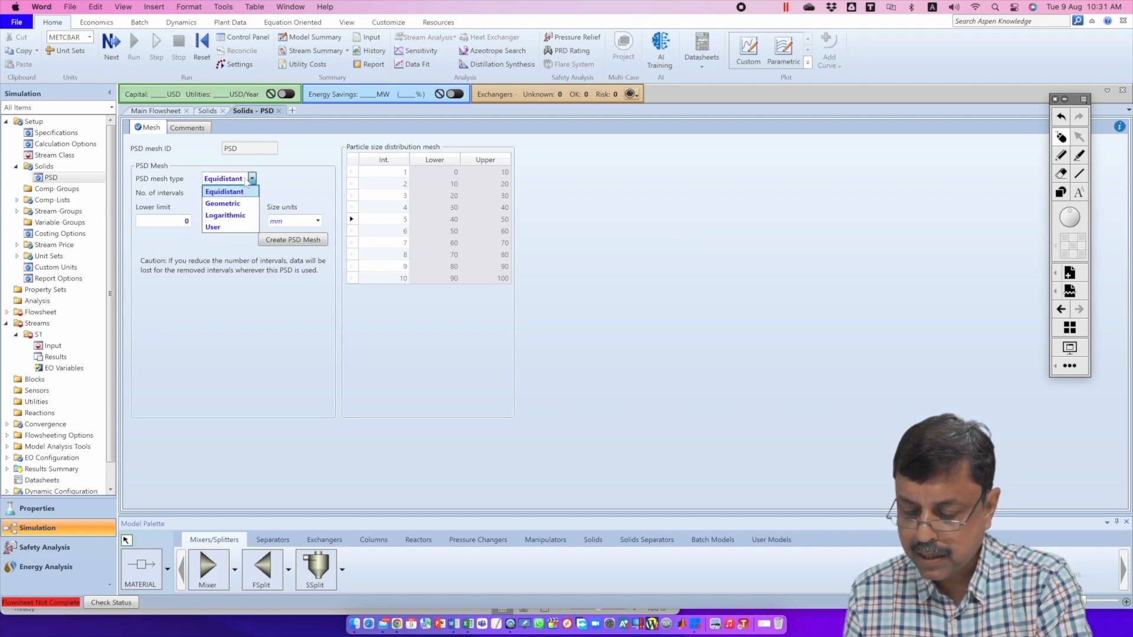
click(229, 202)
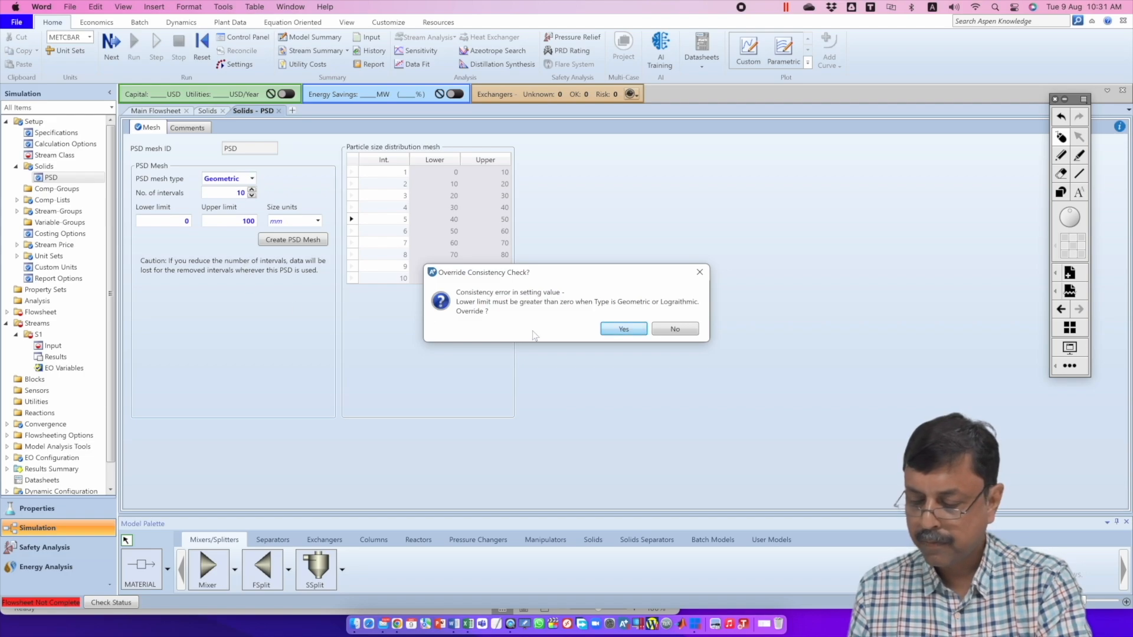
click(625, 328)
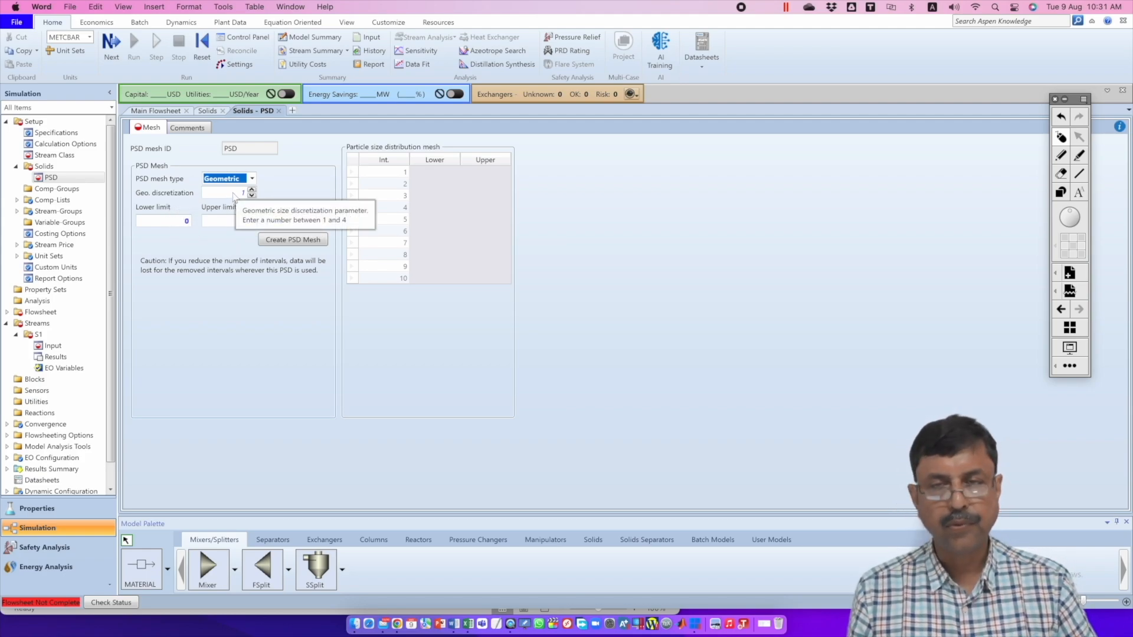
Step: Set the geometric mesh's lower limit to 2 mm
click(239, 307)
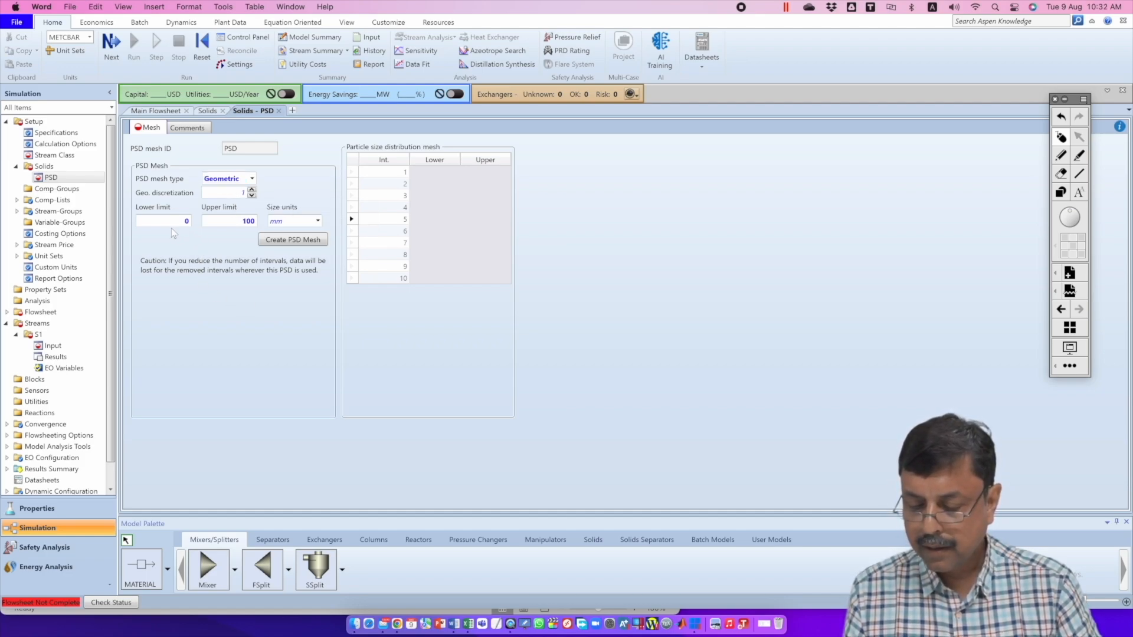
click(186, 221)
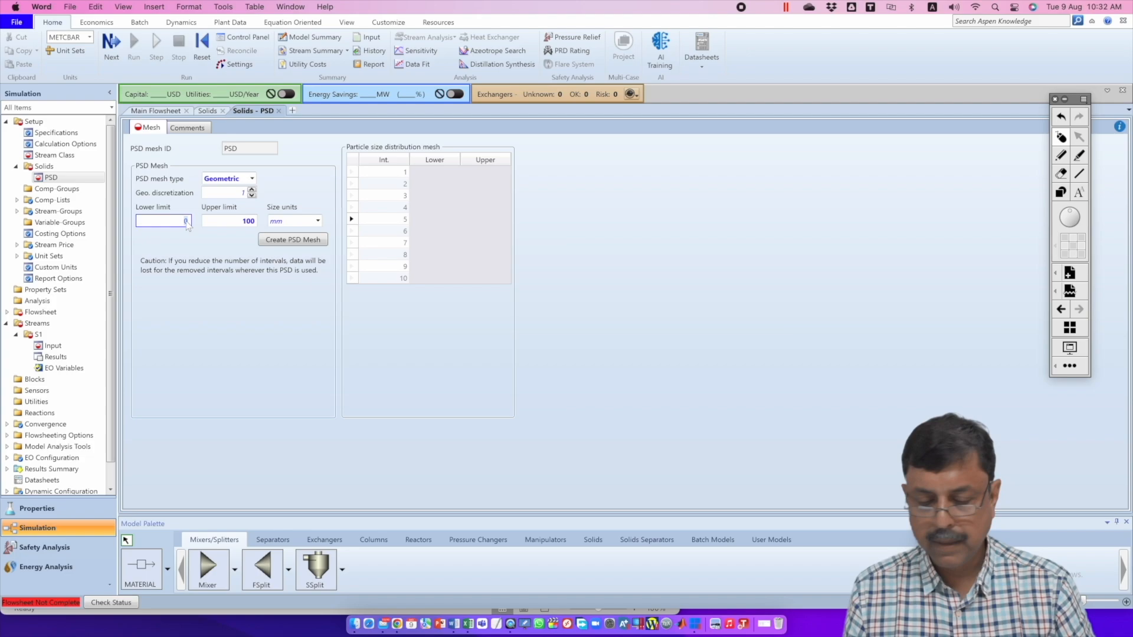
text(2)
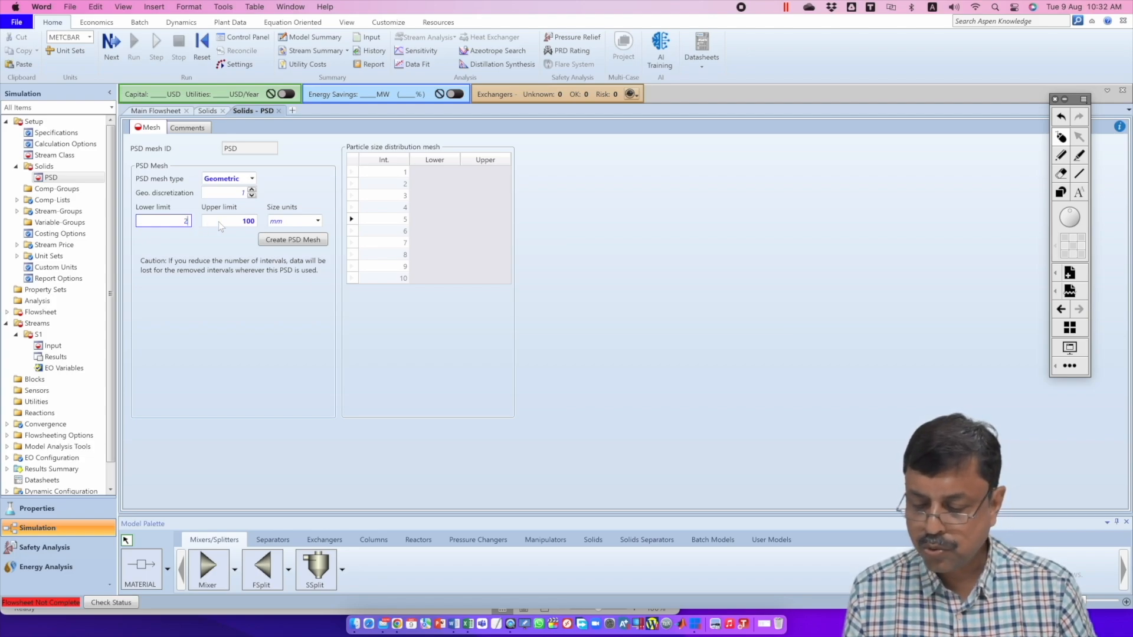
Step: Set the geometric mesh's upper limit to 20 mm and create the PSD mesh
click(247, 226)
text(20)
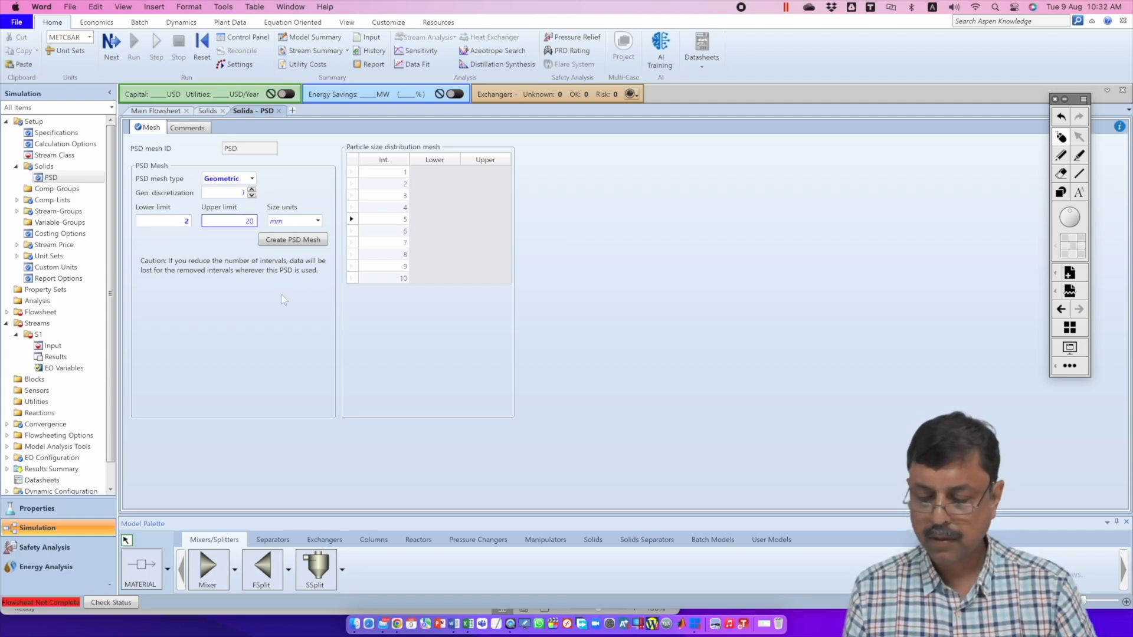
key(Return)
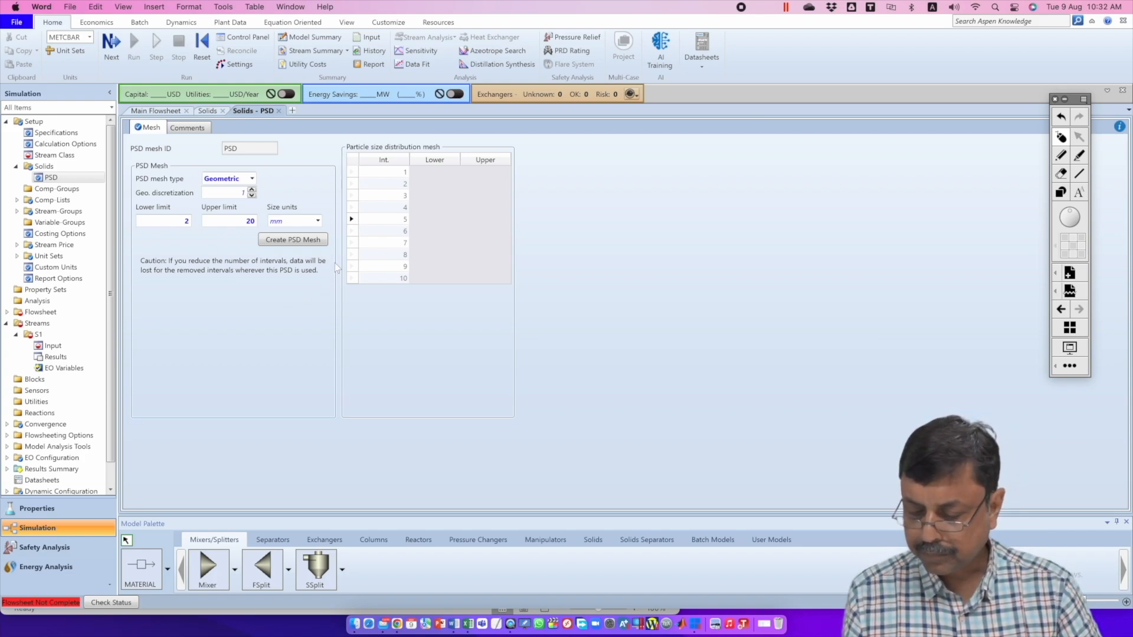
click(308, 241)
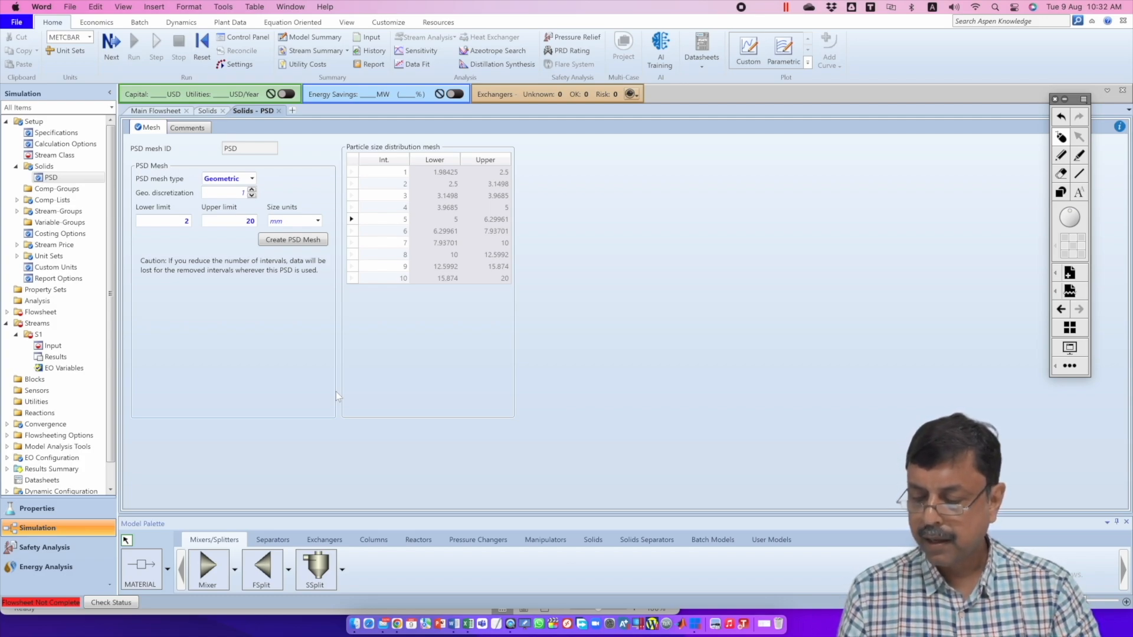
Step: Mark the first and fifth mesh intervals with the pen, write ³√2 beside the table, and clear all pen marks
click(1065, 155)
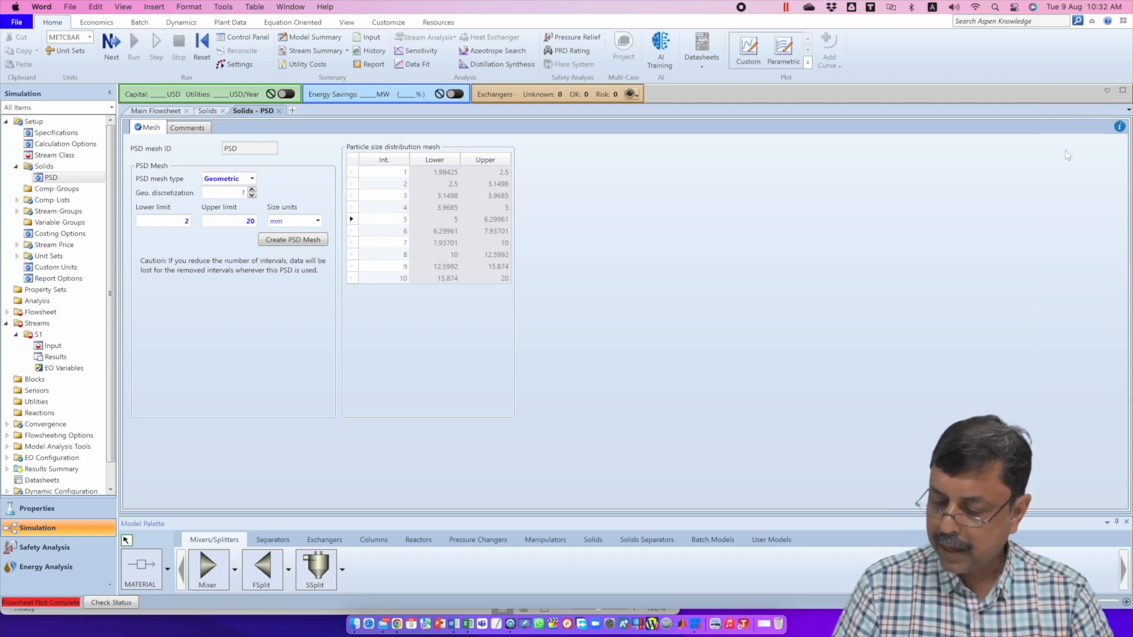
drag(525, 171, 568, 148)
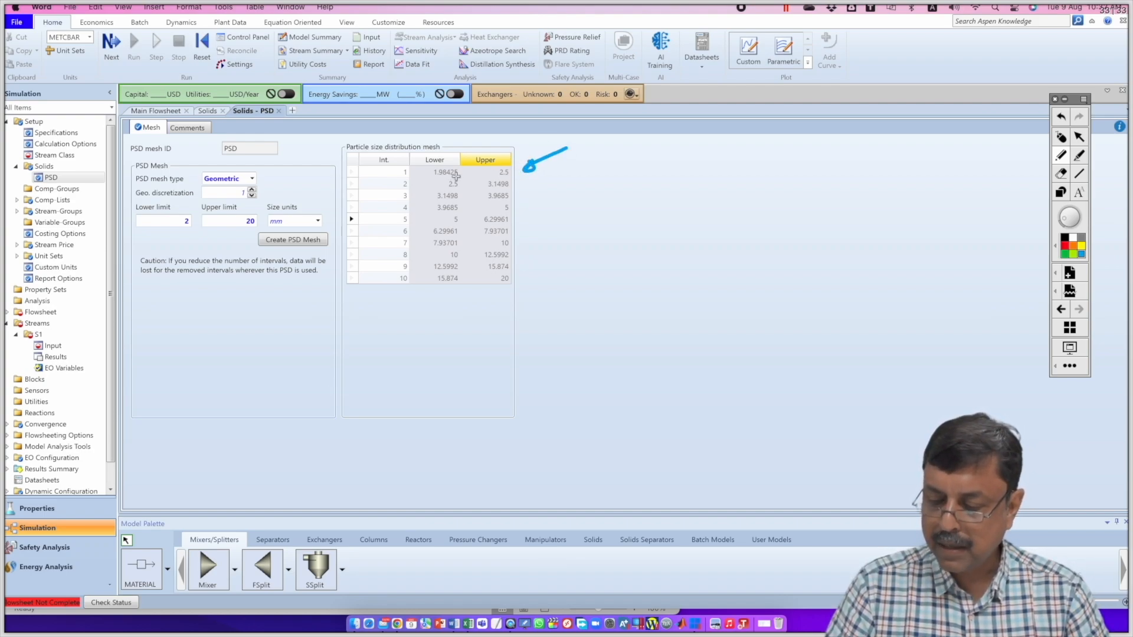
click(467, 175)
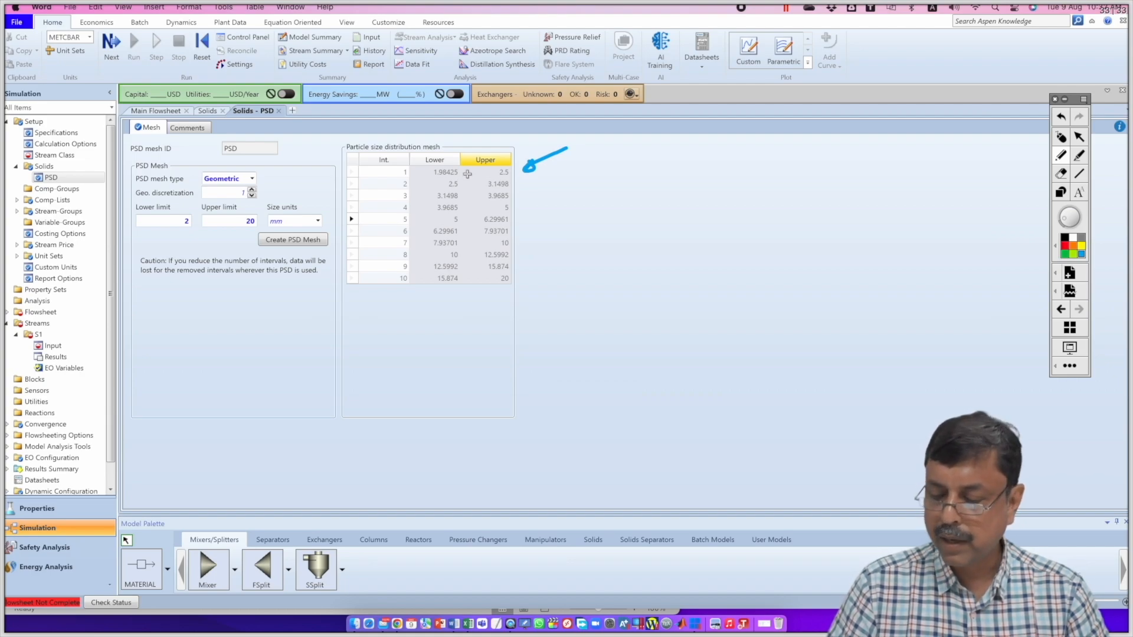
mouse_move(627, 216)
mouse_down()
mouse_move(630, 161)
mouse_move(619, 208)
mouse_up()
drag(648, 188, 673, 201)
drag(631, 166, 662, 148)
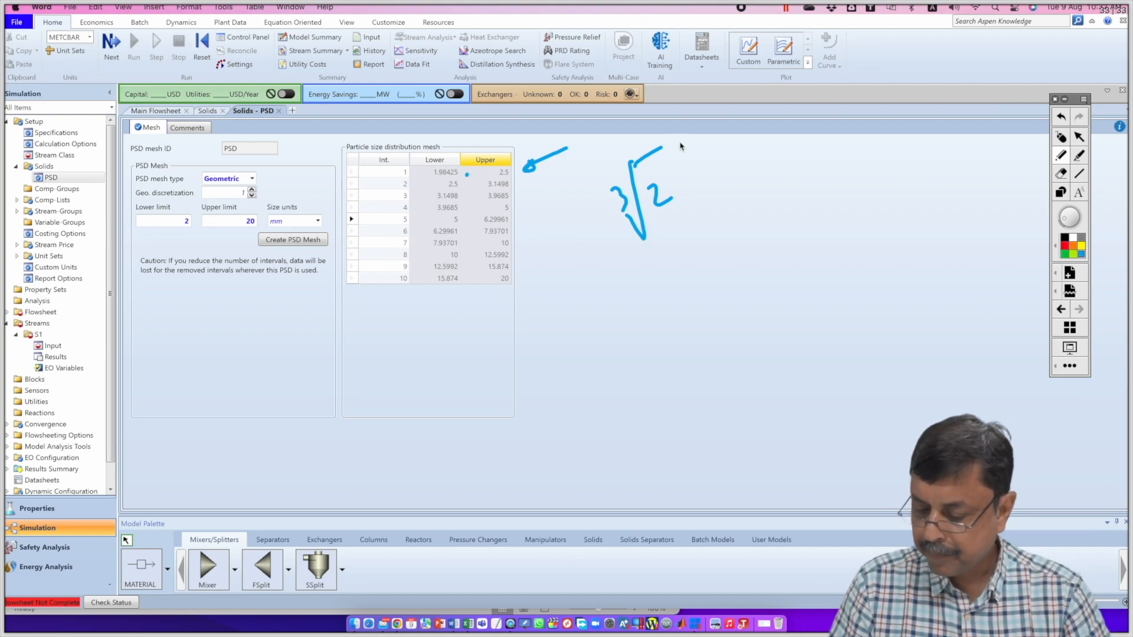
drag(515, 218, 572, 187)
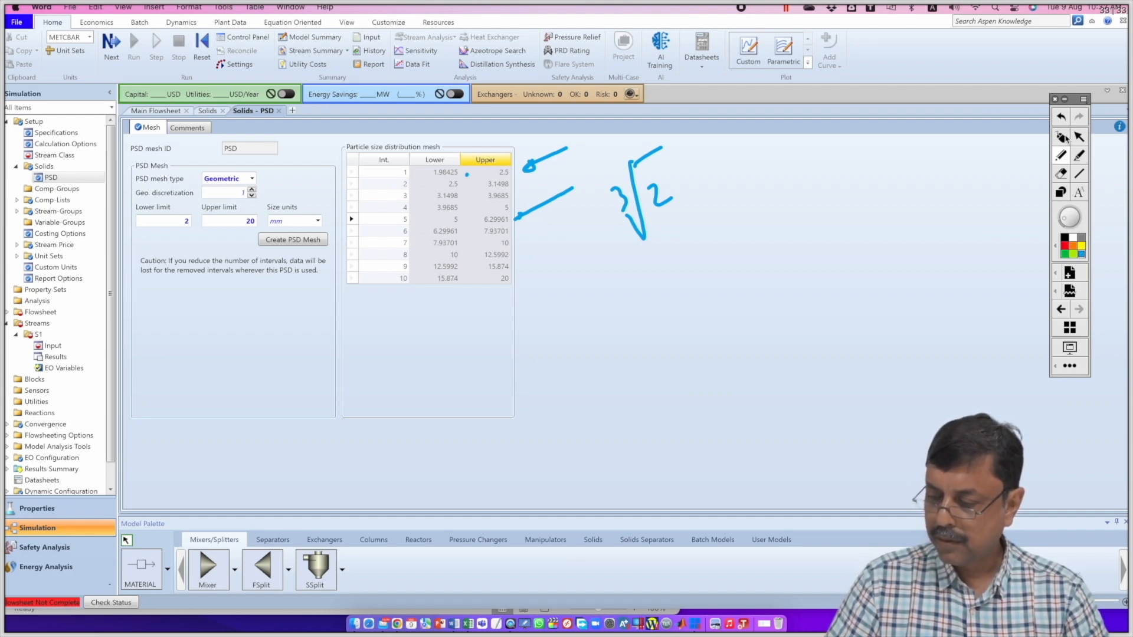
click(1062, 138)
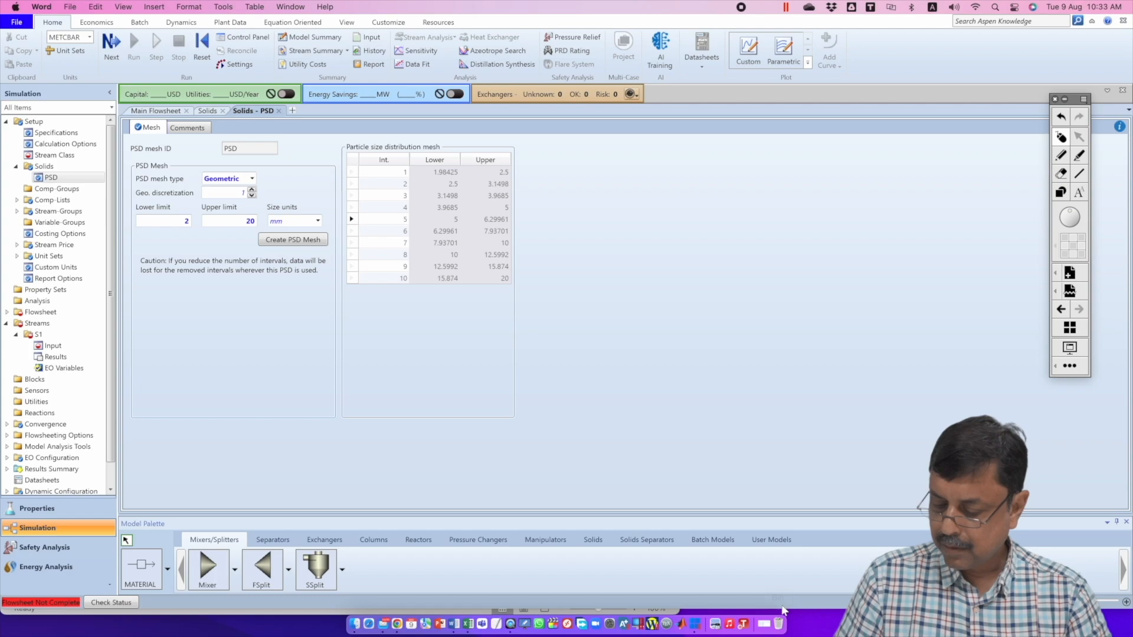
Step: Switch to the PSDexmp workbook in Excel and calculate the fifth interval's size ratio as =6.29961/5 in cell F5
click(467, 624)
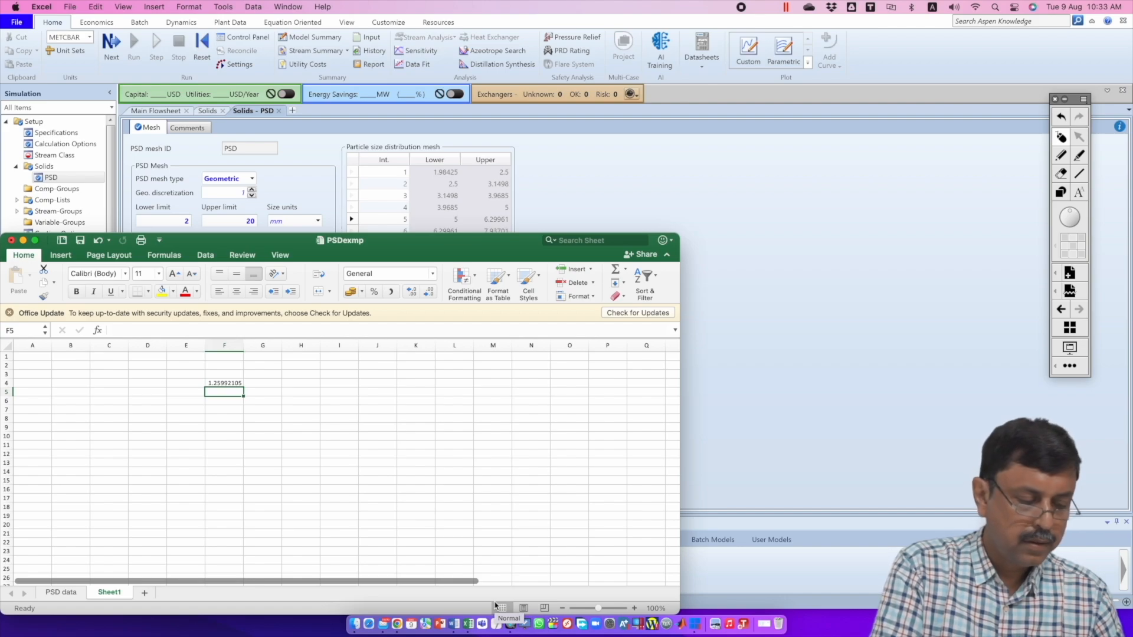
text(=6.2996)
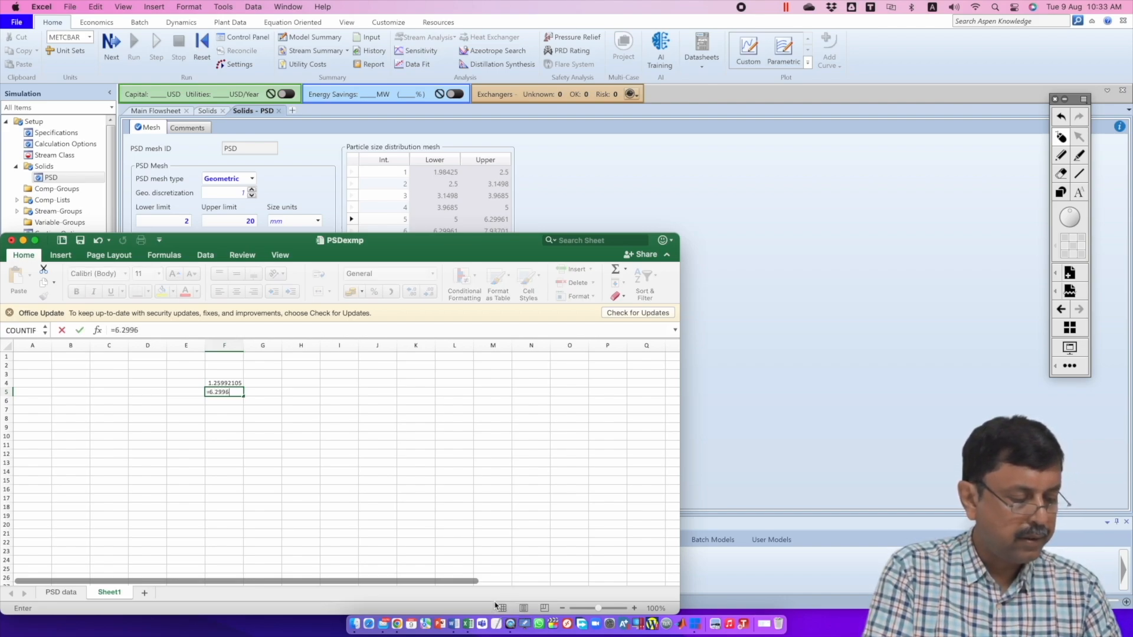
text(1/5)
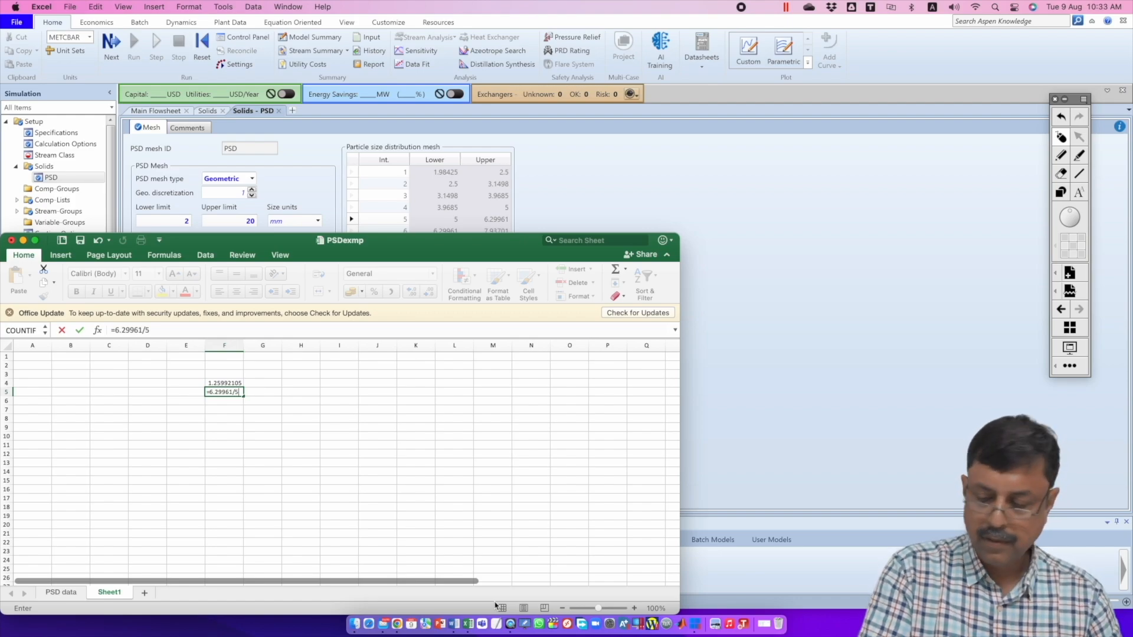
key(Return)
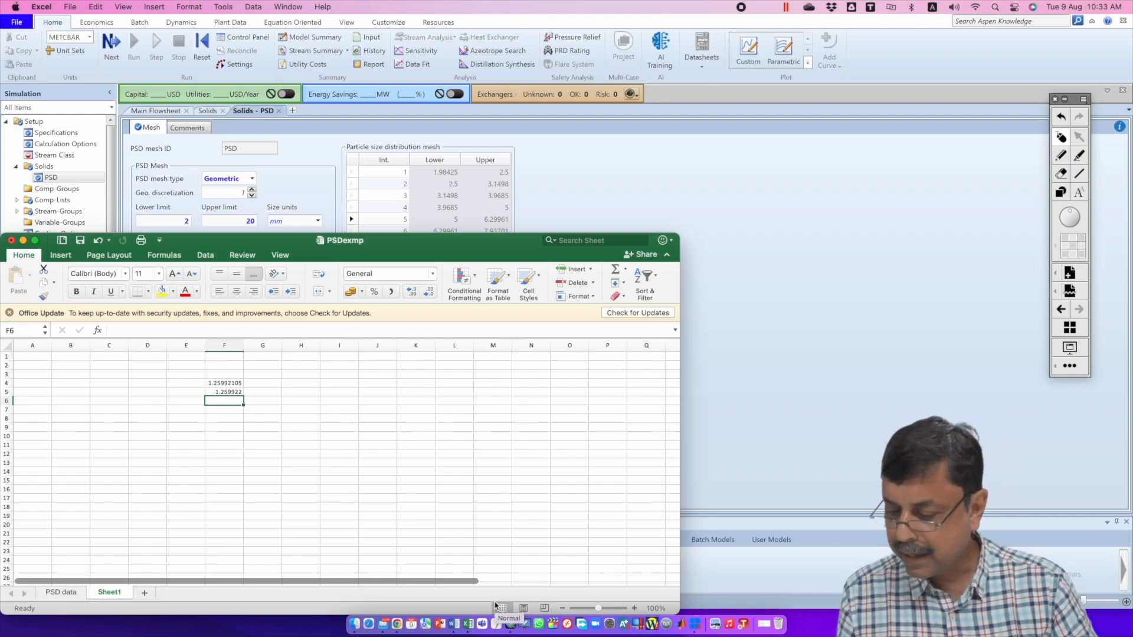
Step: Check the mesh limits in Aspen Plus, and calculate the second interval's ratio as =3.1498/2.5 in cell F6 of the Excel sheet
click(754, 456)
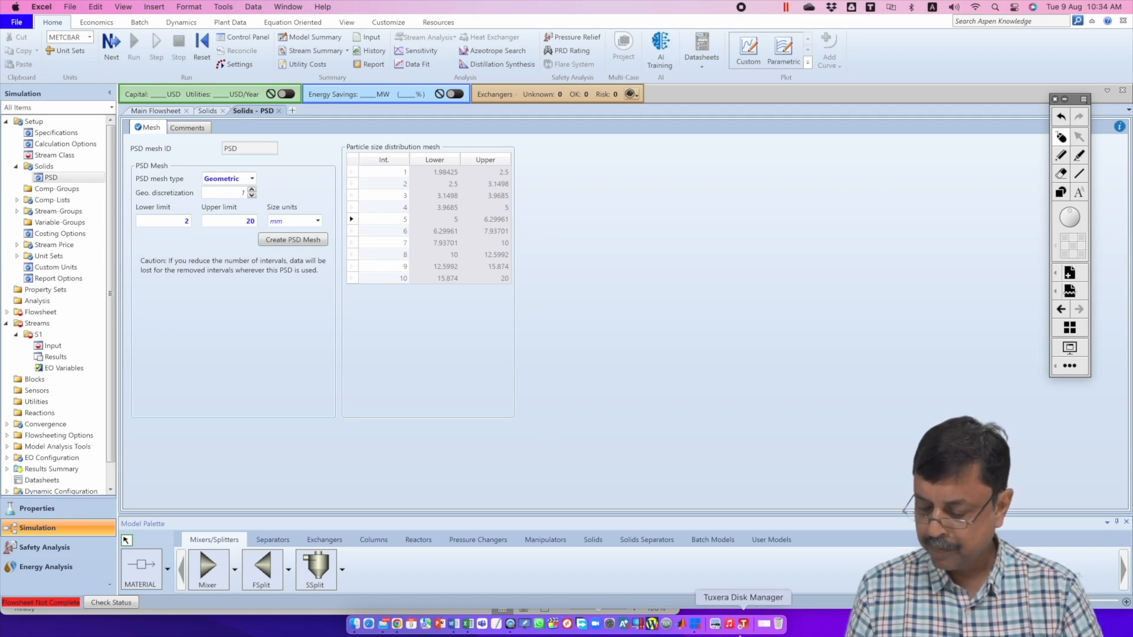
click(469, 622)
text(=)
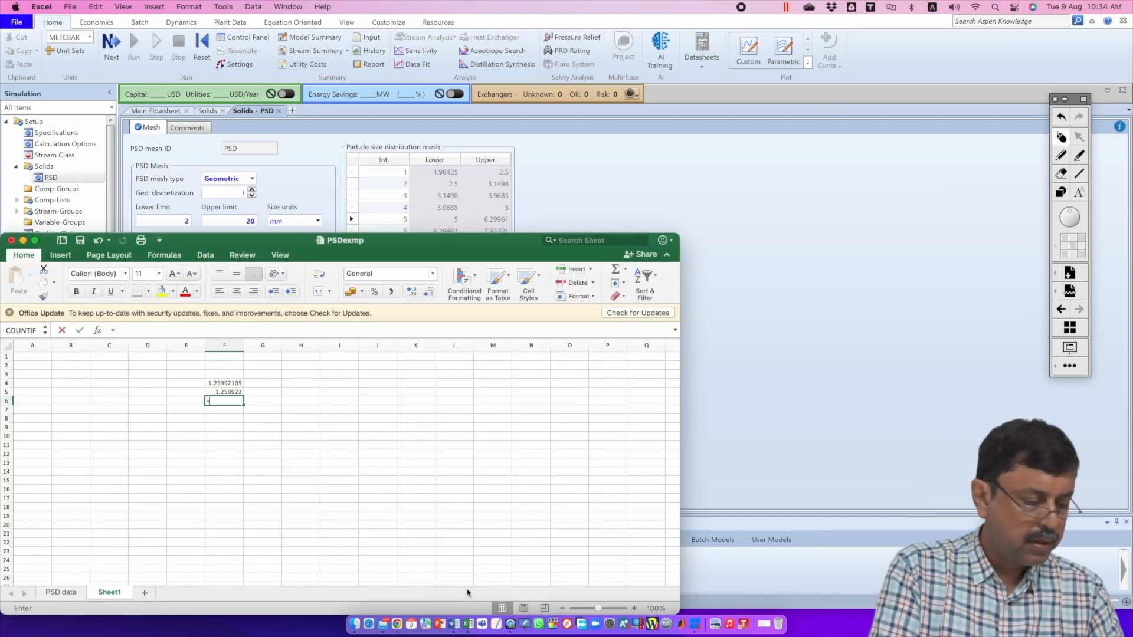
text(3.14)
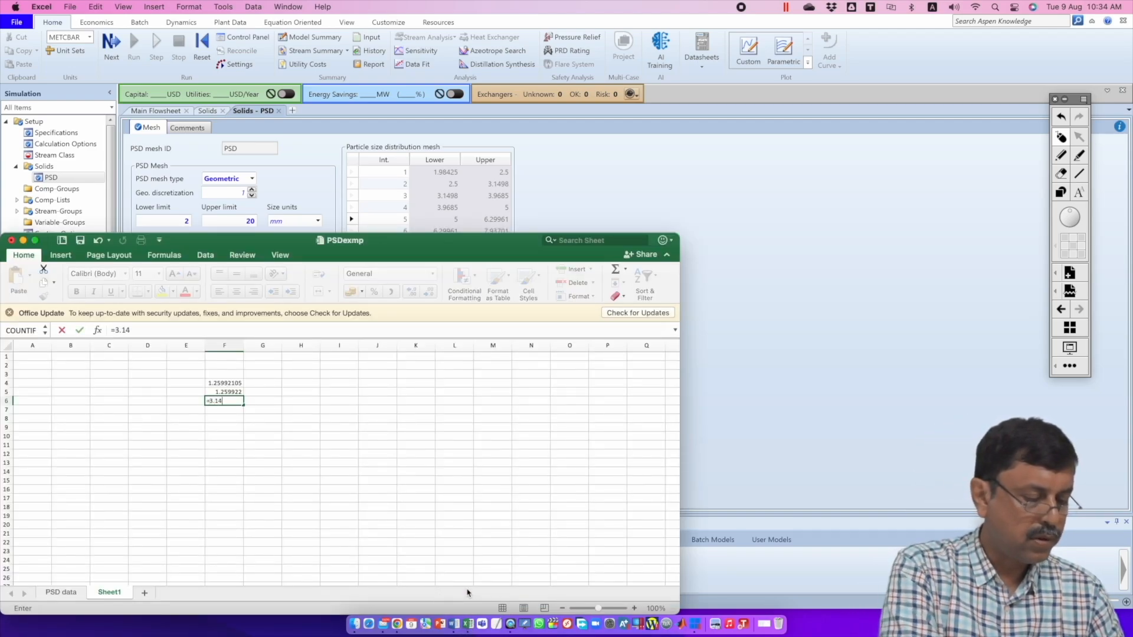
text(98)
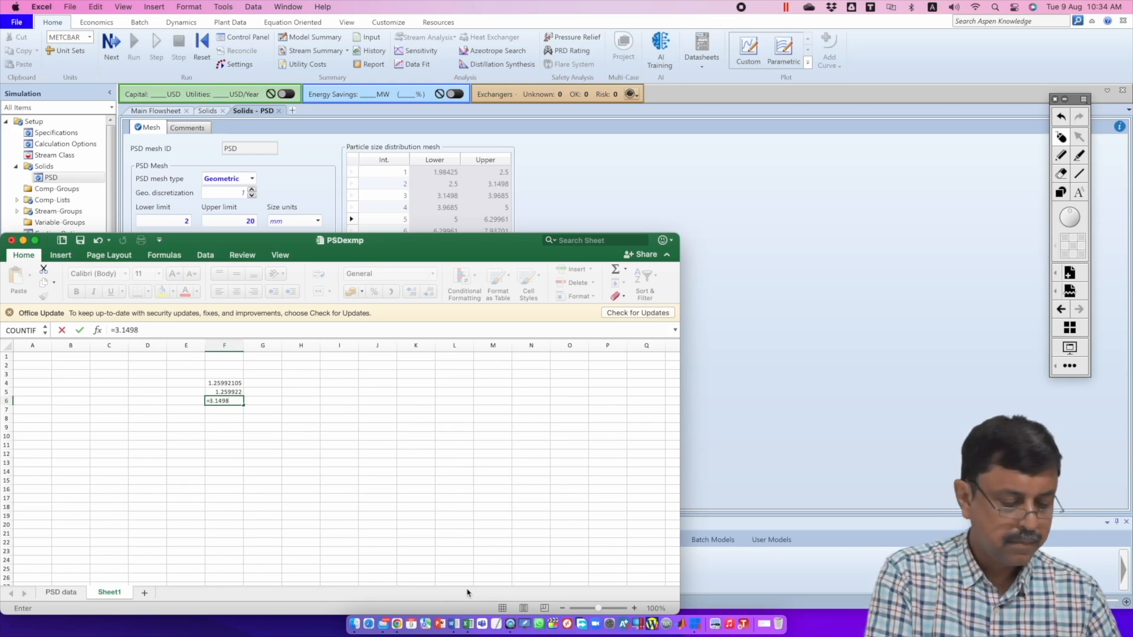
text(/25)
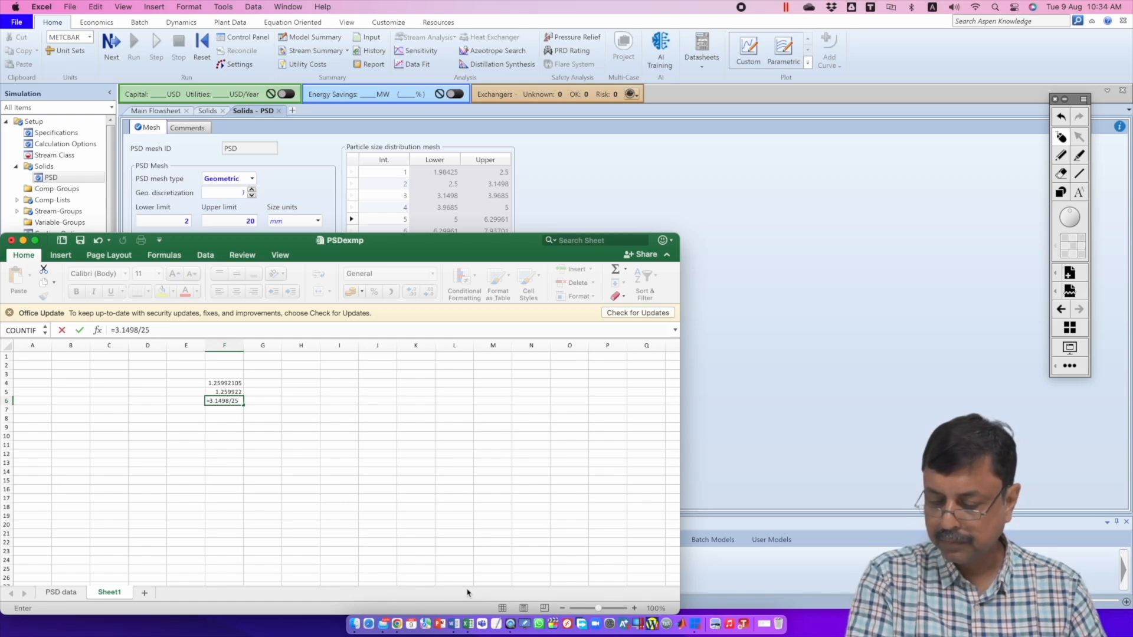
key(BackSpace)
text(.5)
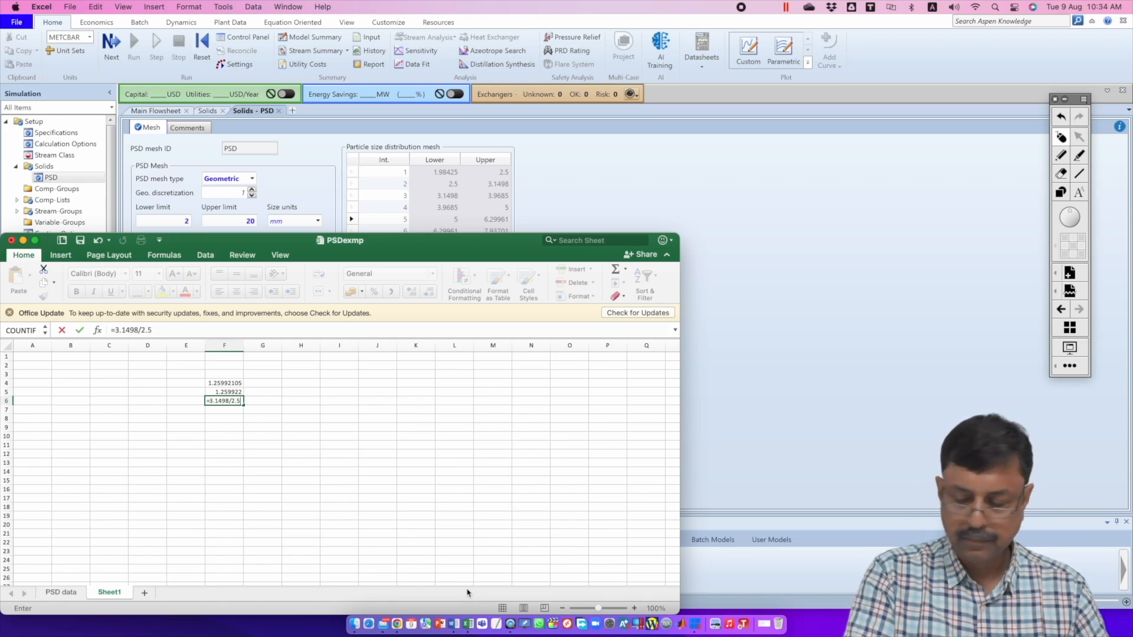
key(Return)
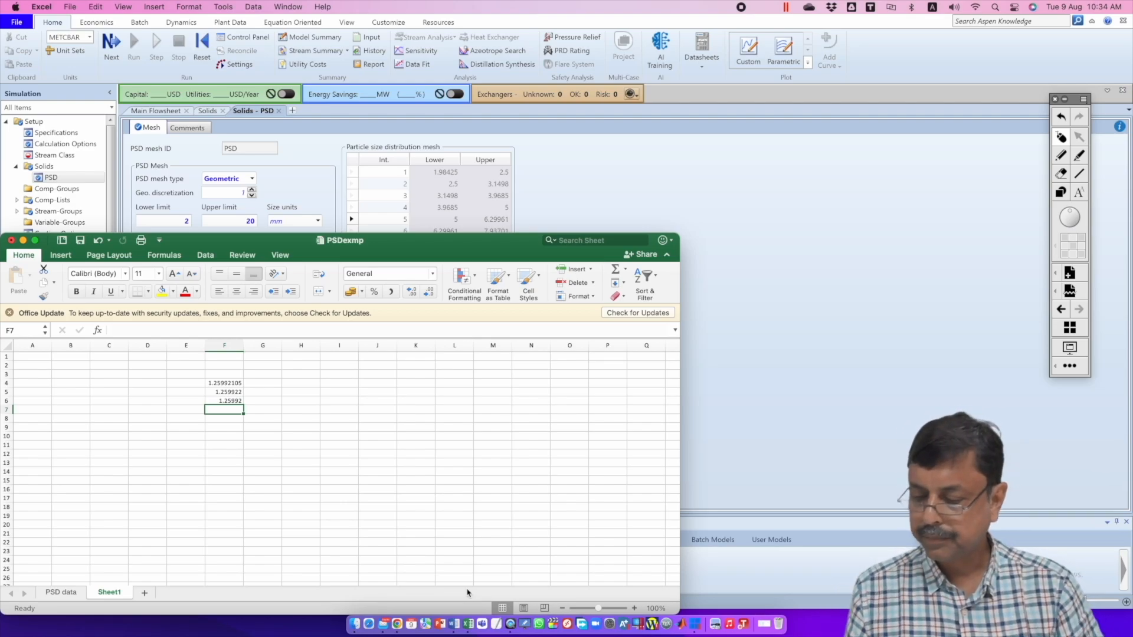
Step: Return to Aspen Plus, set the geometric discretization to 2 and acknowledge the mesh redefinition notice
click(807, 359)
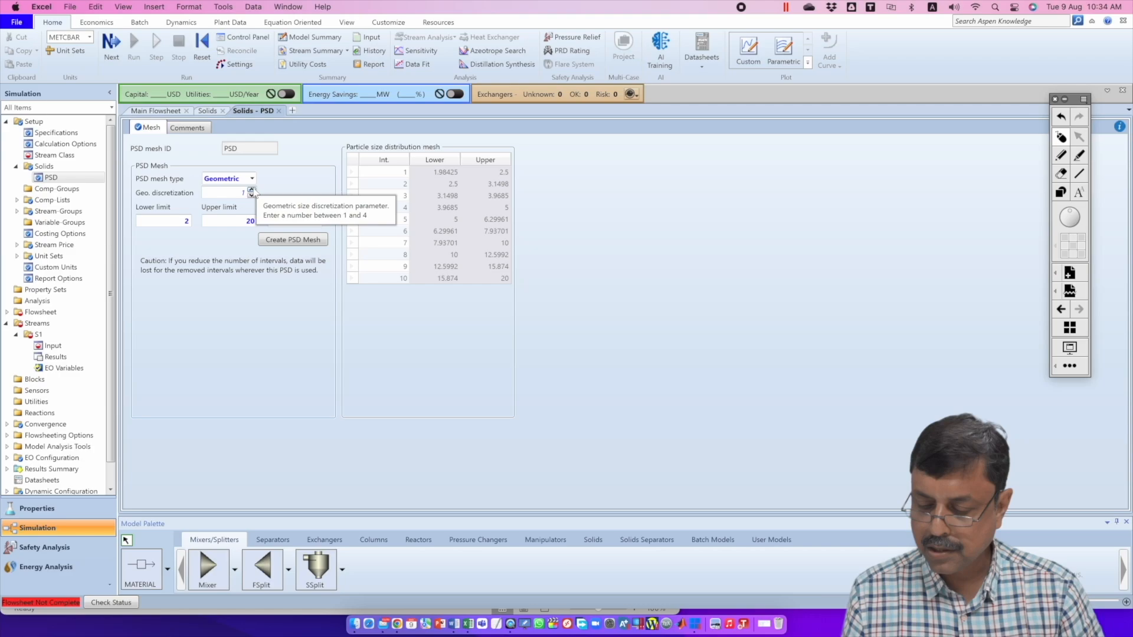
click(251, 190)
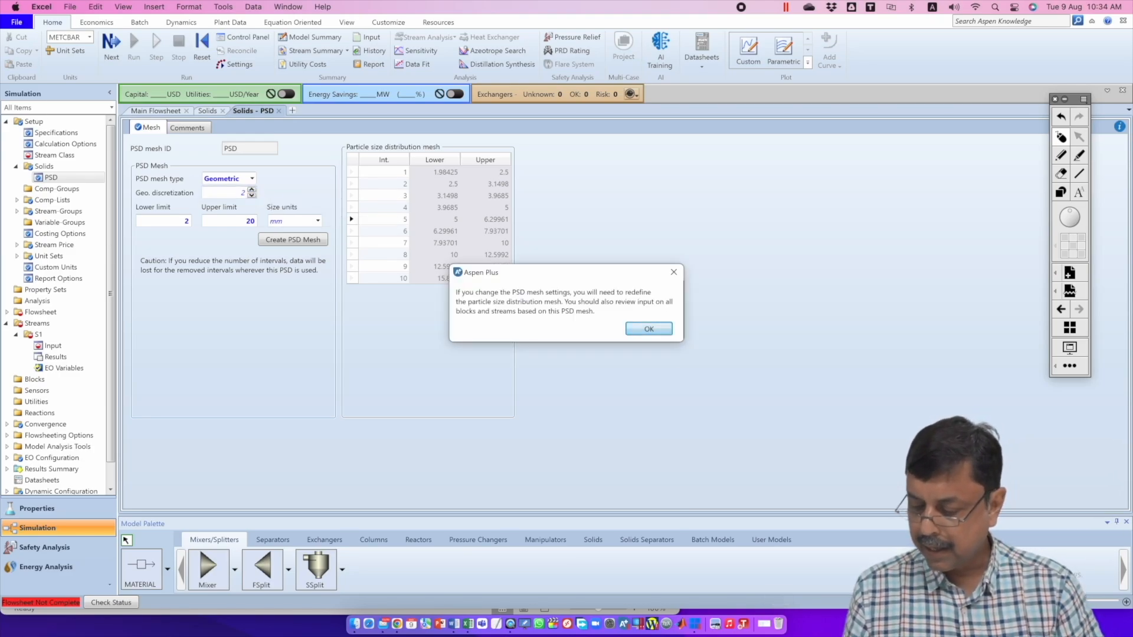
click(649, 327)
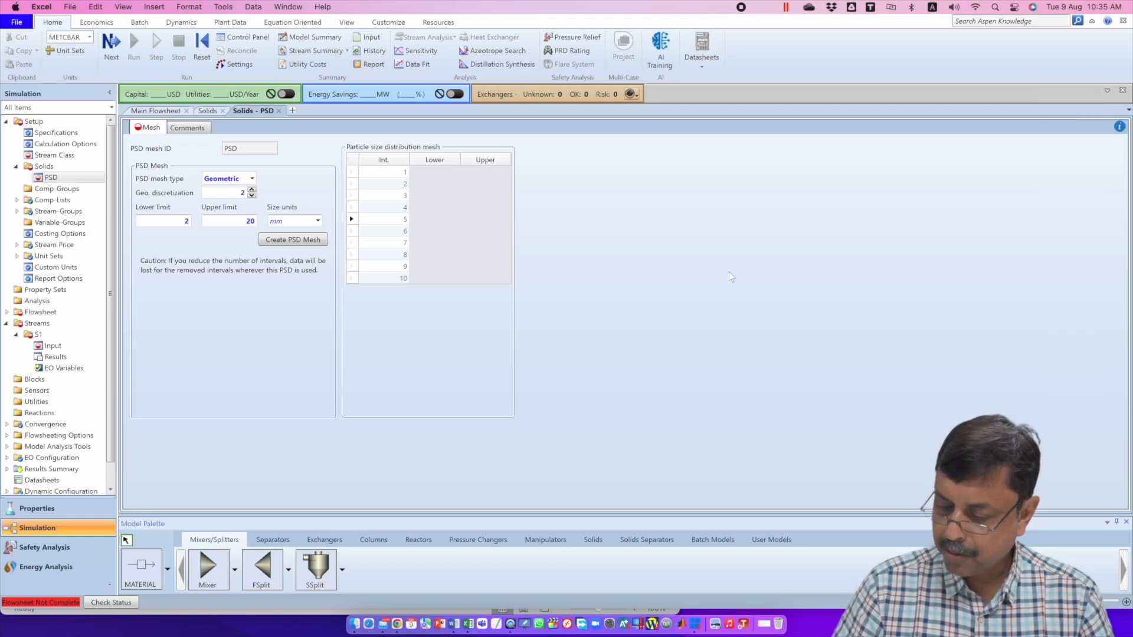
Step: Write the square root of ³√2 with the pen on the blank area beside the mesh table, and clear the pen marks
mouse_move(689, 279)
mouse_down()
mouse_move(690, 223)
mouse_move(675, 275)
mouse_up()
mouse_move(704, 253)
mouse_down()
mouse_move(716, 240)
mouse_move(740, 250)
mouse_up()
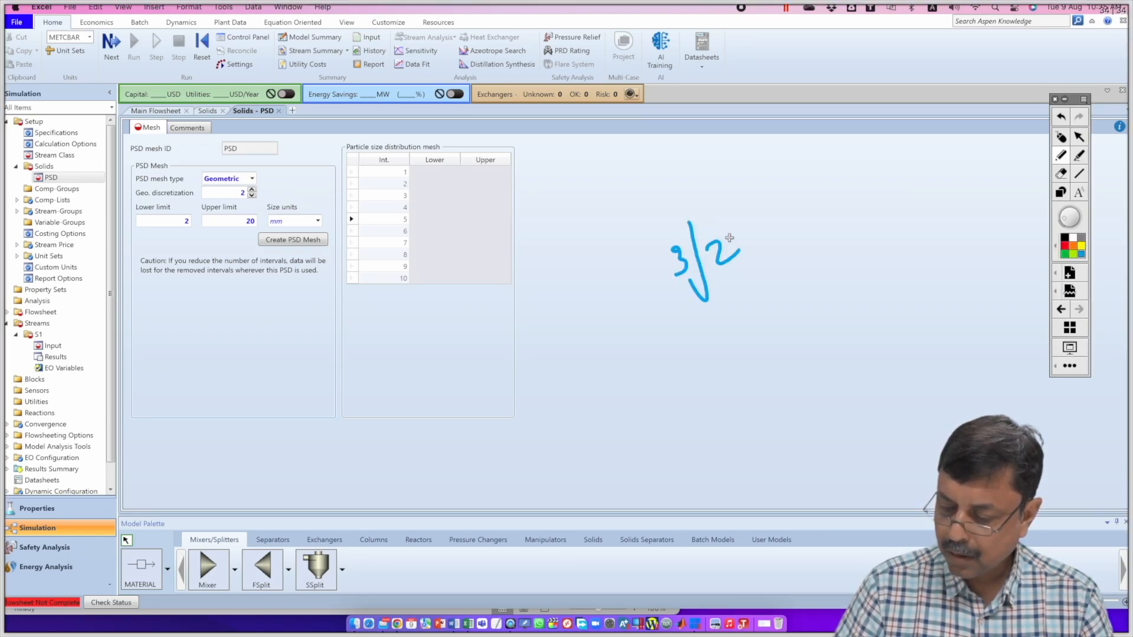
drag(635, 222, 714, 358)
mouse_move(699, 194)
mouse_down()
mouse_move(732, 205)
mouse_move(777, 308)
mouse_up()
mouse_move(616, 373)
mouse_down()
mouse_move(647, 389)
mouse_move(743, 133)
mouse_up()
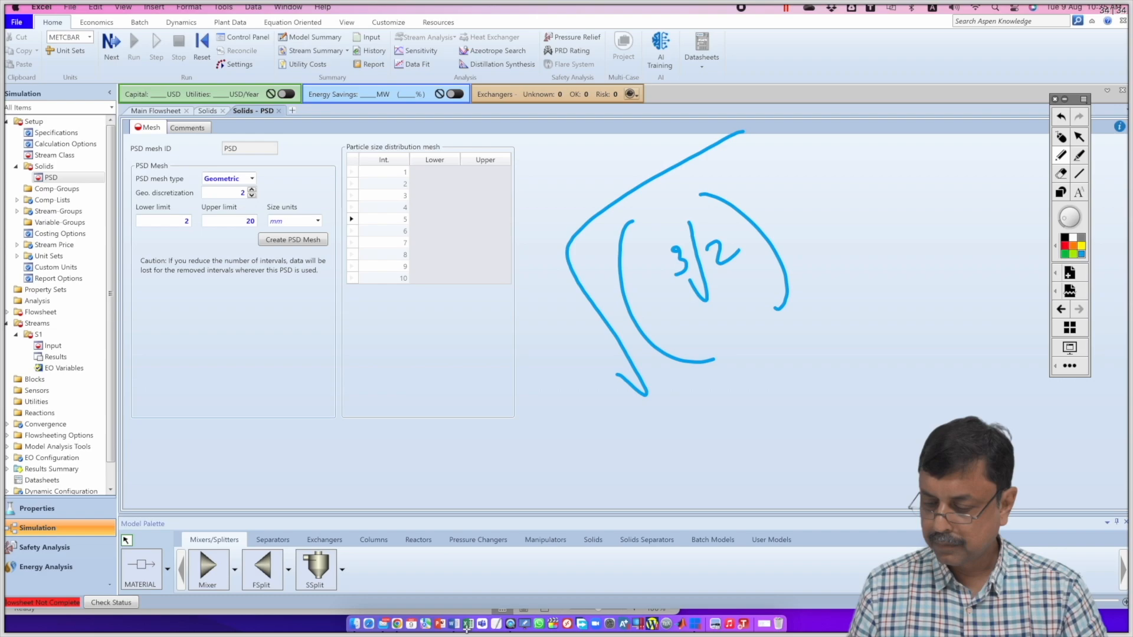
click(1060, 139)
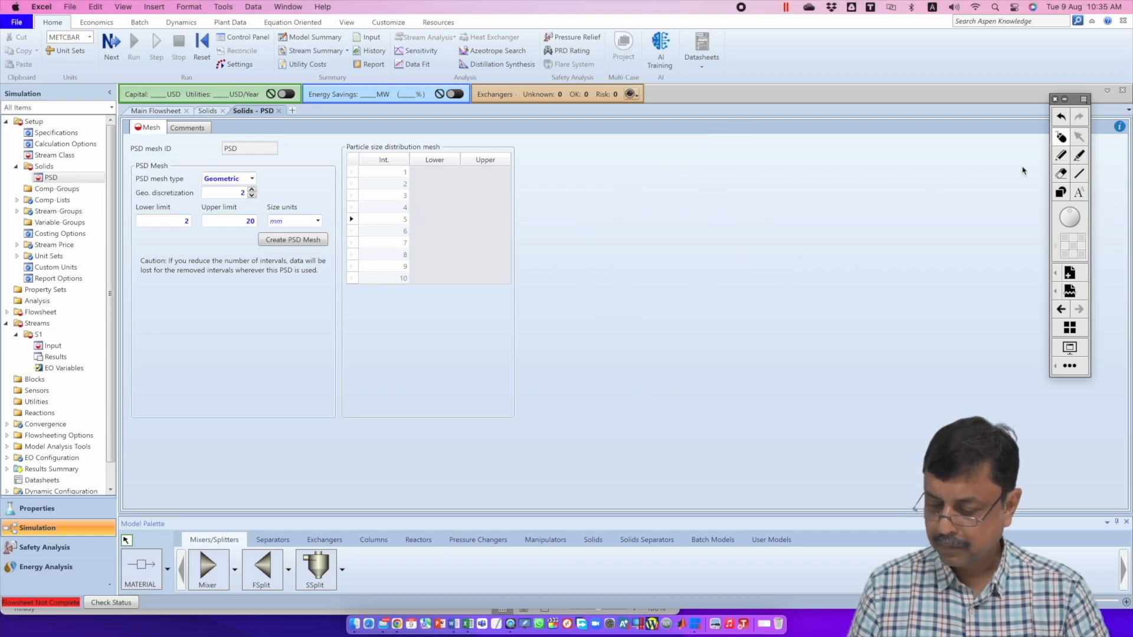
Step: Switch to the PSDexmp workbook in Excel and calculate the square root of cell F4 in cell I4 with the SQRT function
click(468, 624)
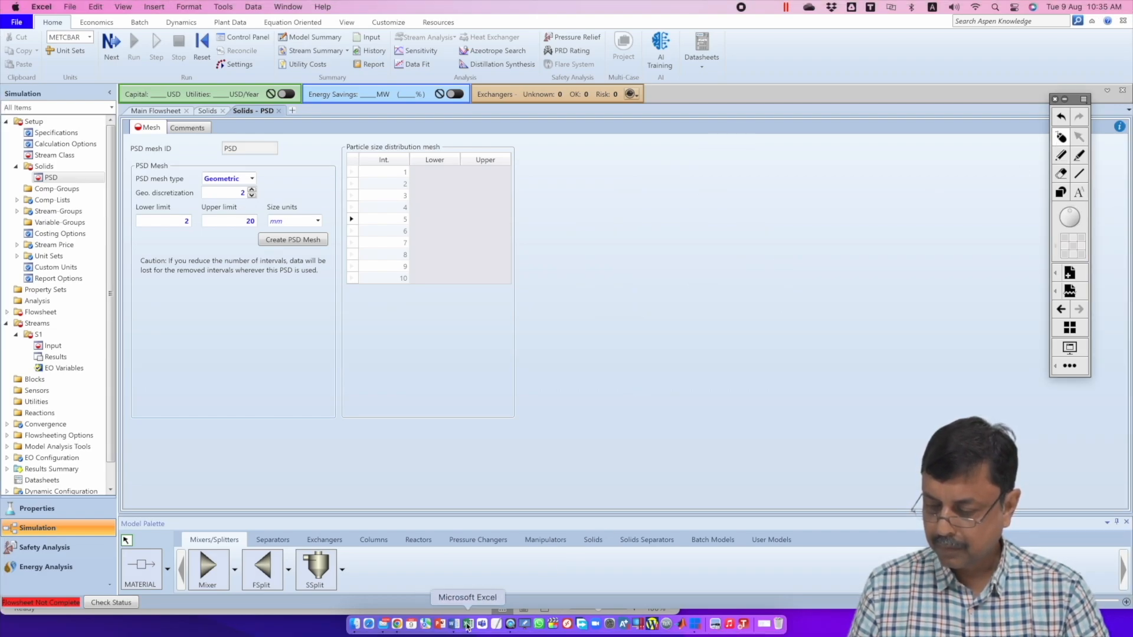
click(347, 381)
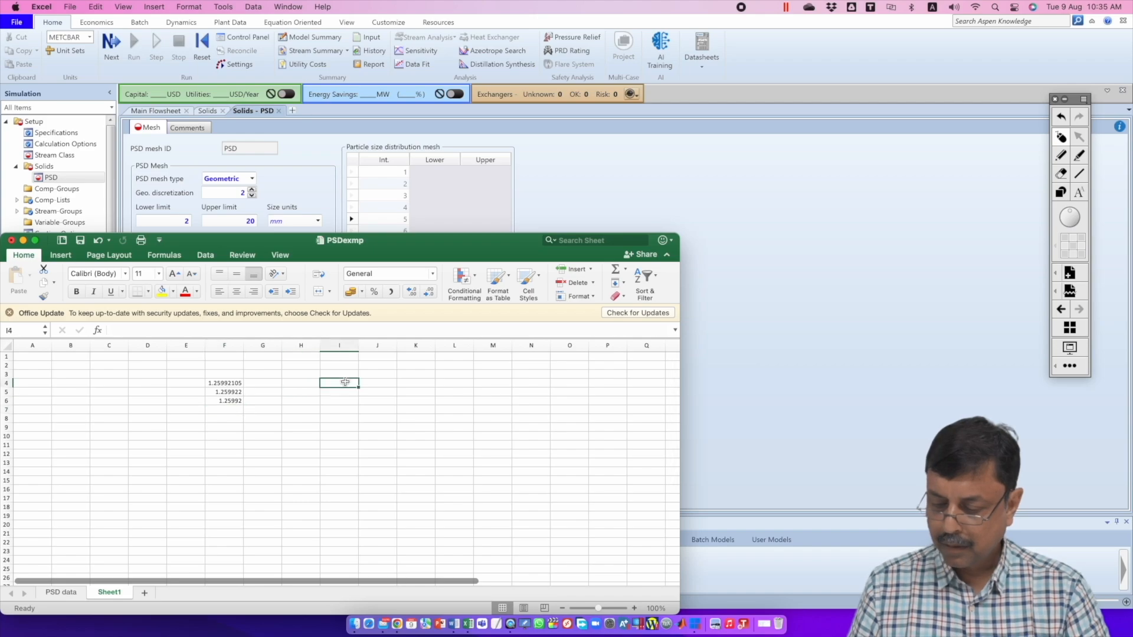
text(=)
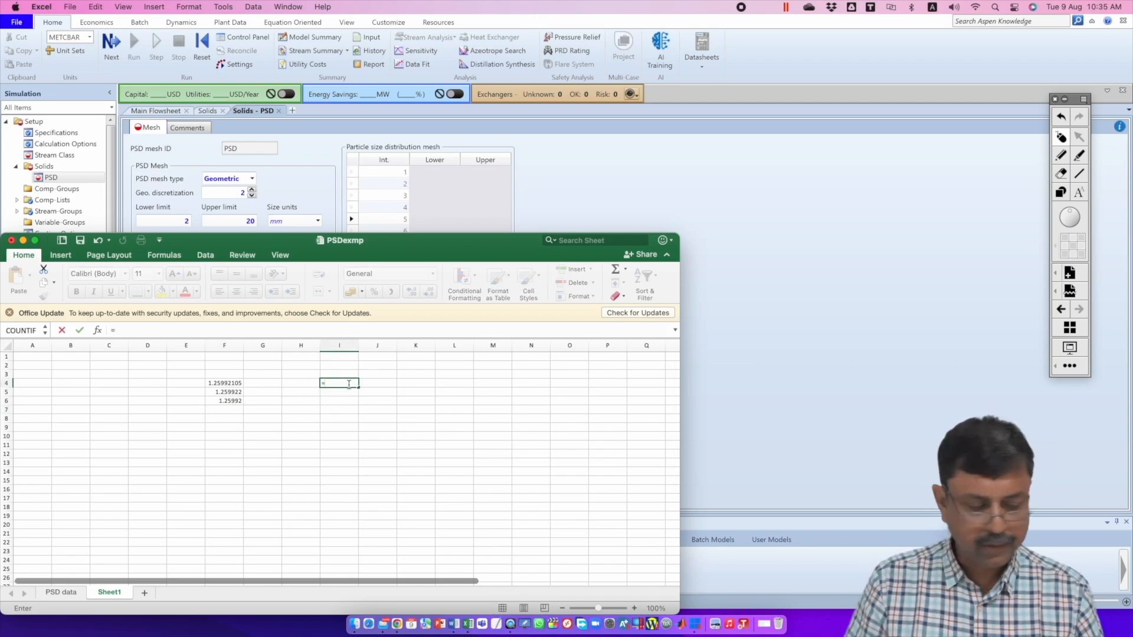
text(sqrt)
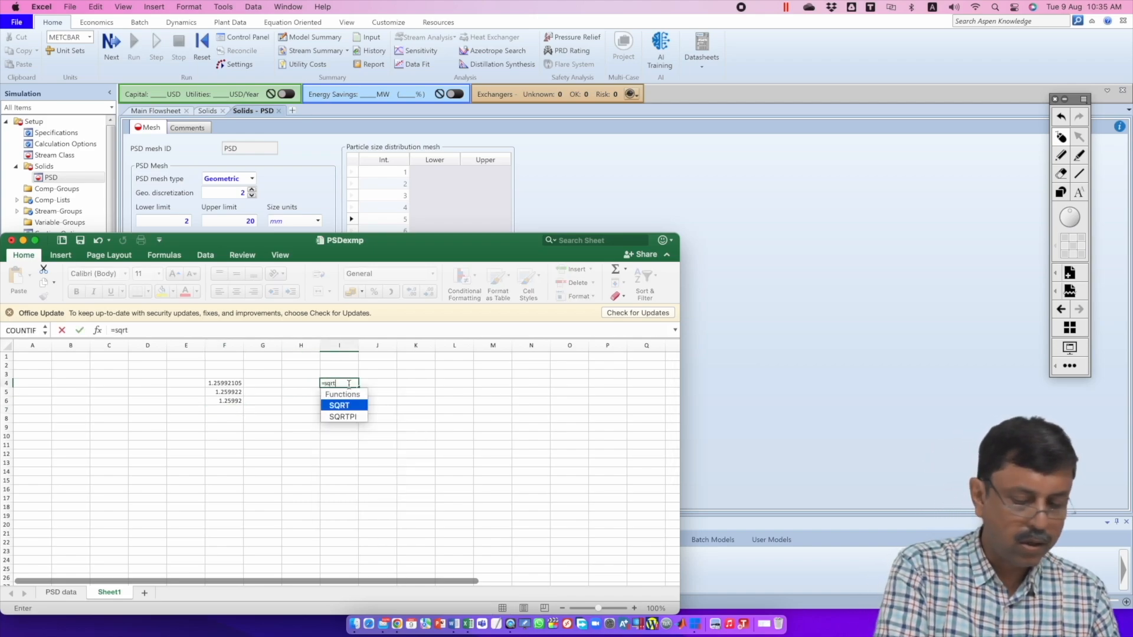
text(()
click(290, 373)
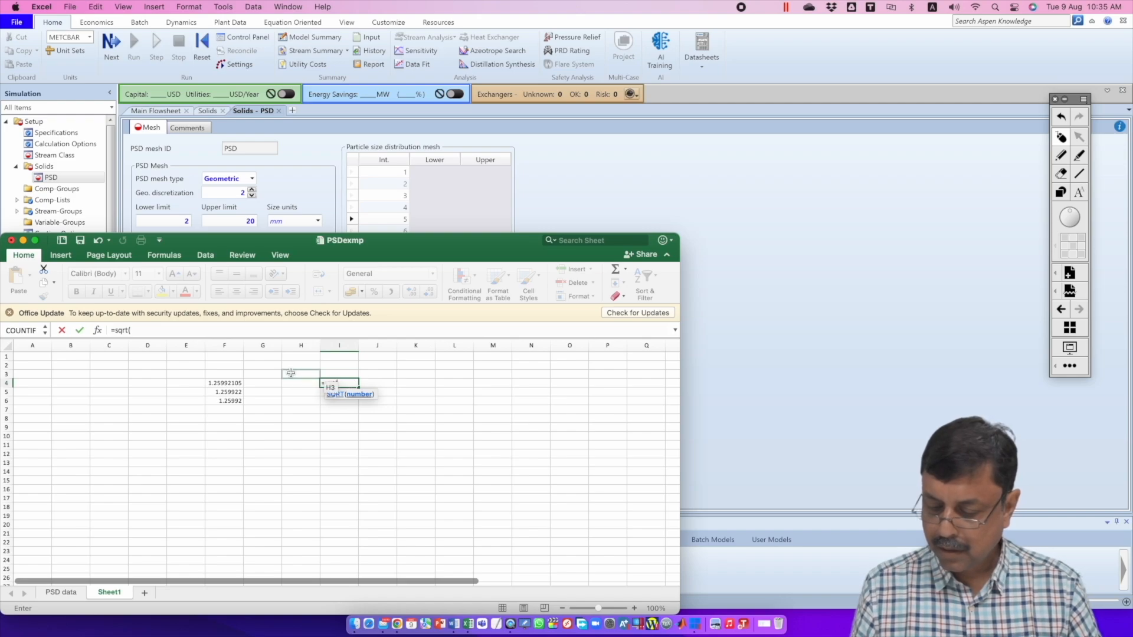
click(235, 382)
text())
key(Return)
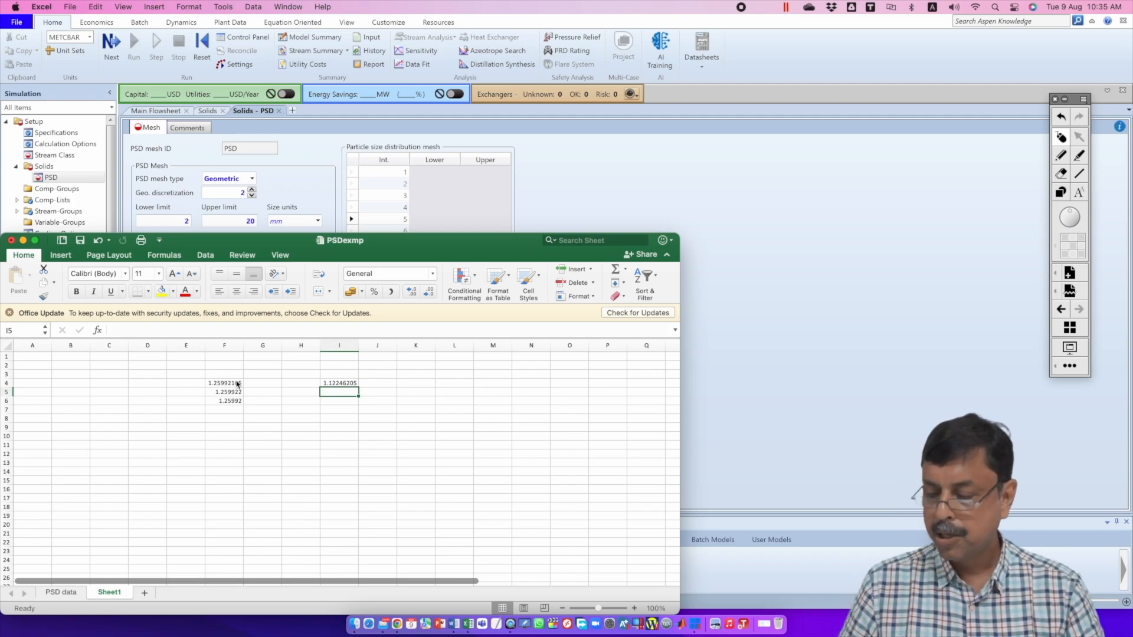
Step: Return to Aspen Plus and create the PSD mesh with the geometric discretization of 2
click(577, 193)
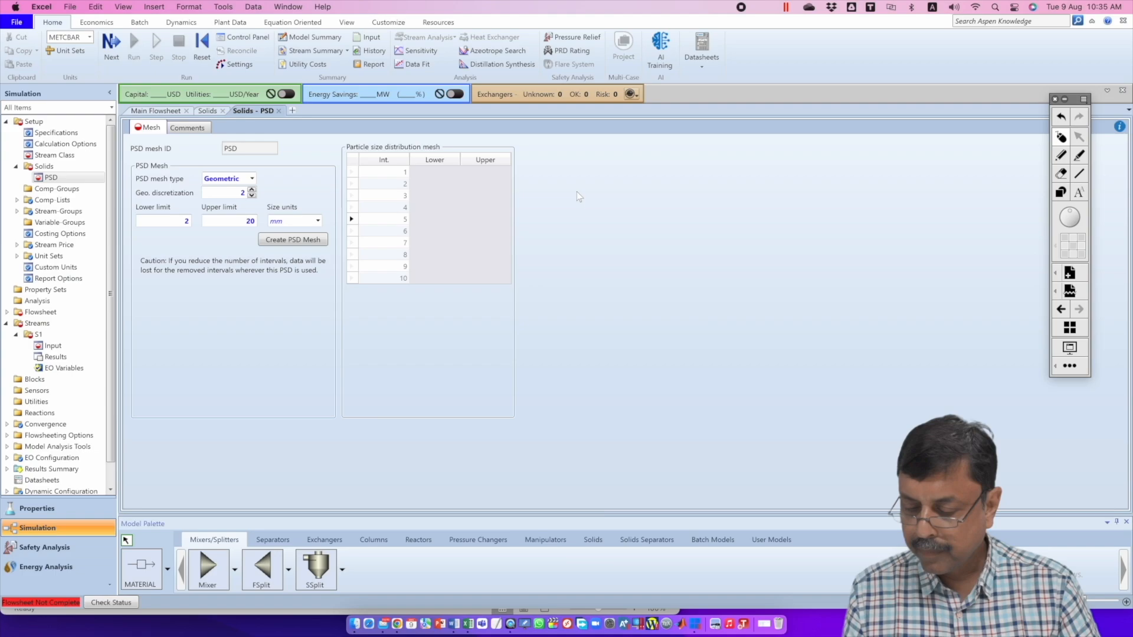
click(295, 243)
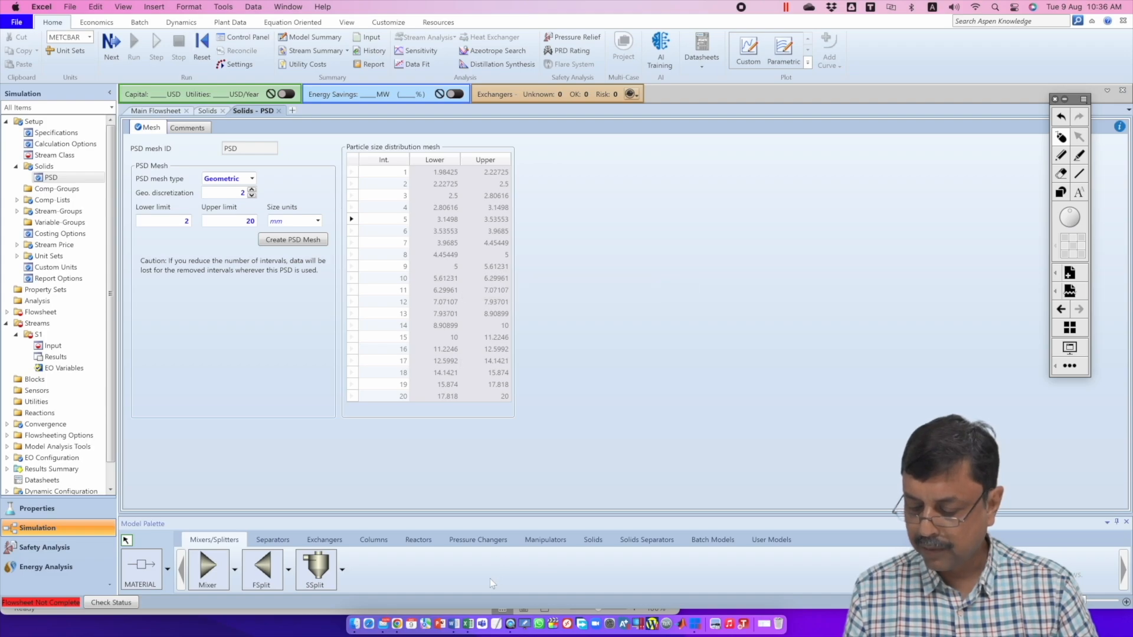
Step: Switch to the PSDexmp workbook in Excel and calculate the ratio 5.61231/5 in cell I5
click(468, 624)
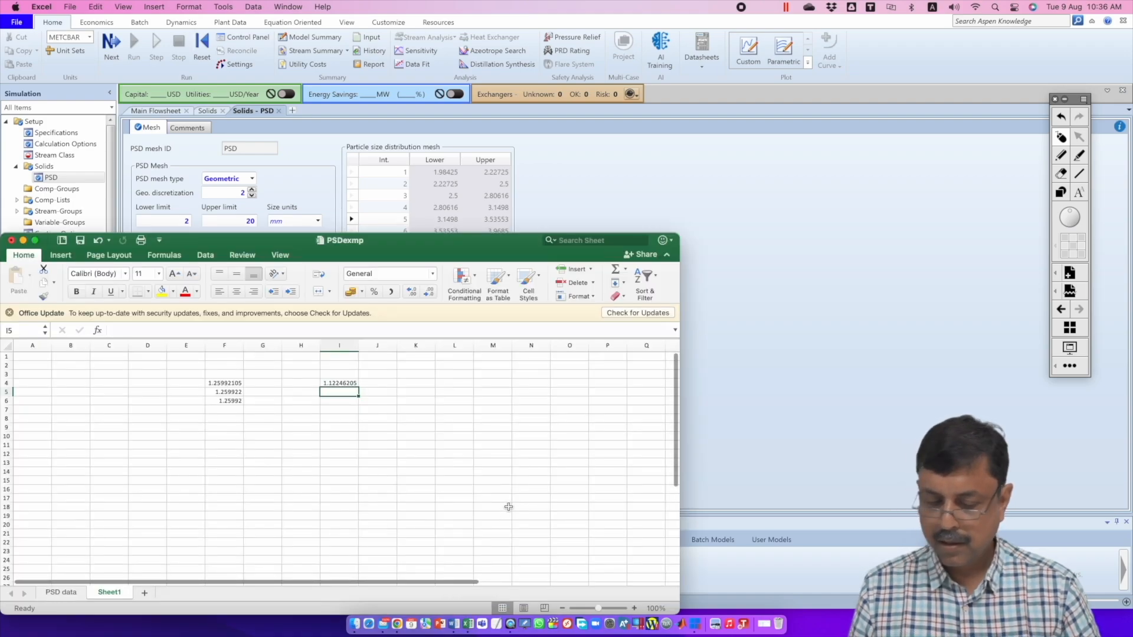
text(=5)
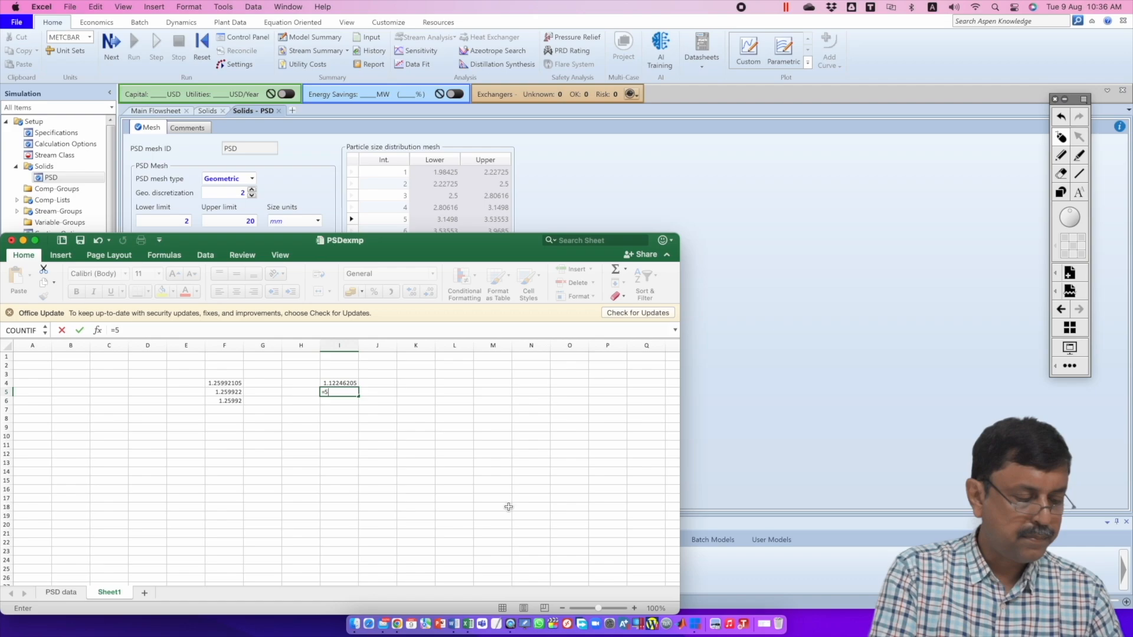
text(.612)
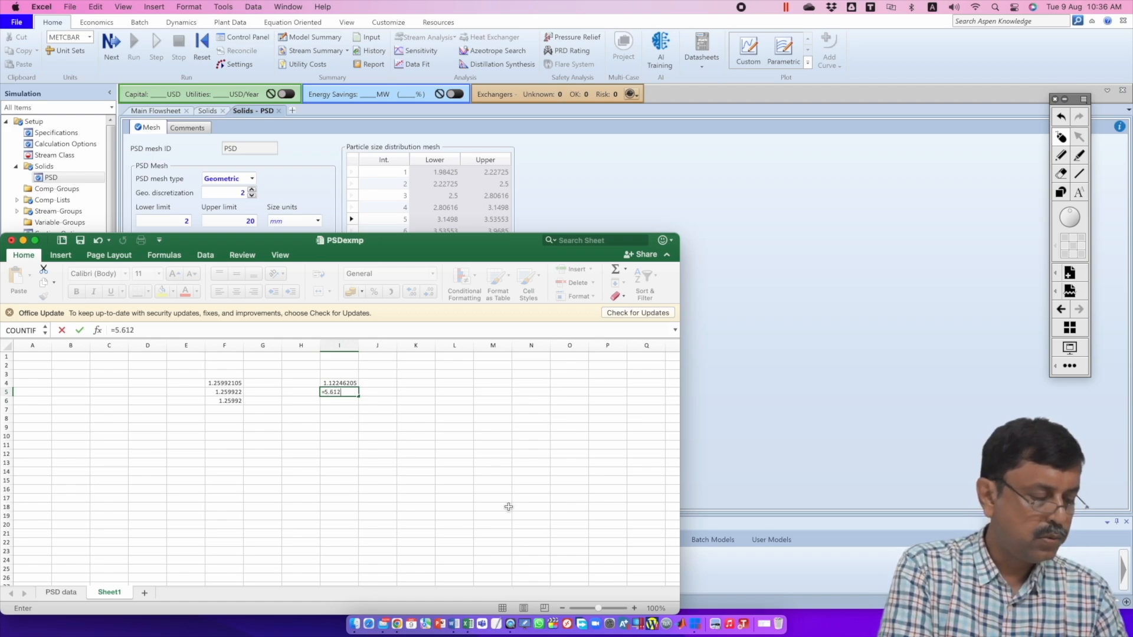
text(31/5)
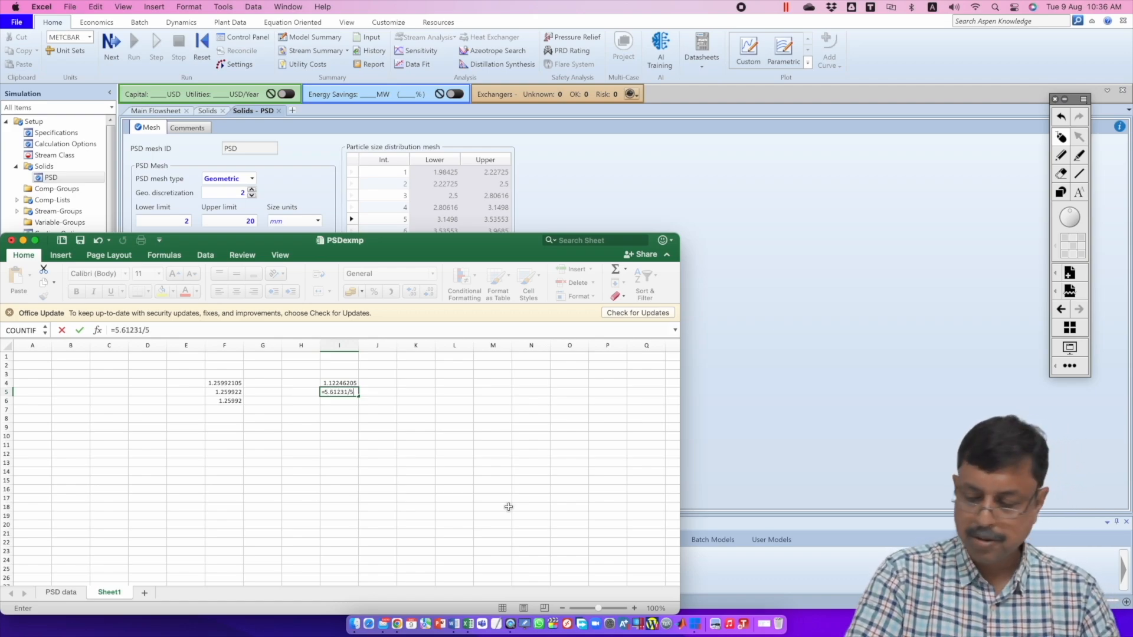
key(Return)
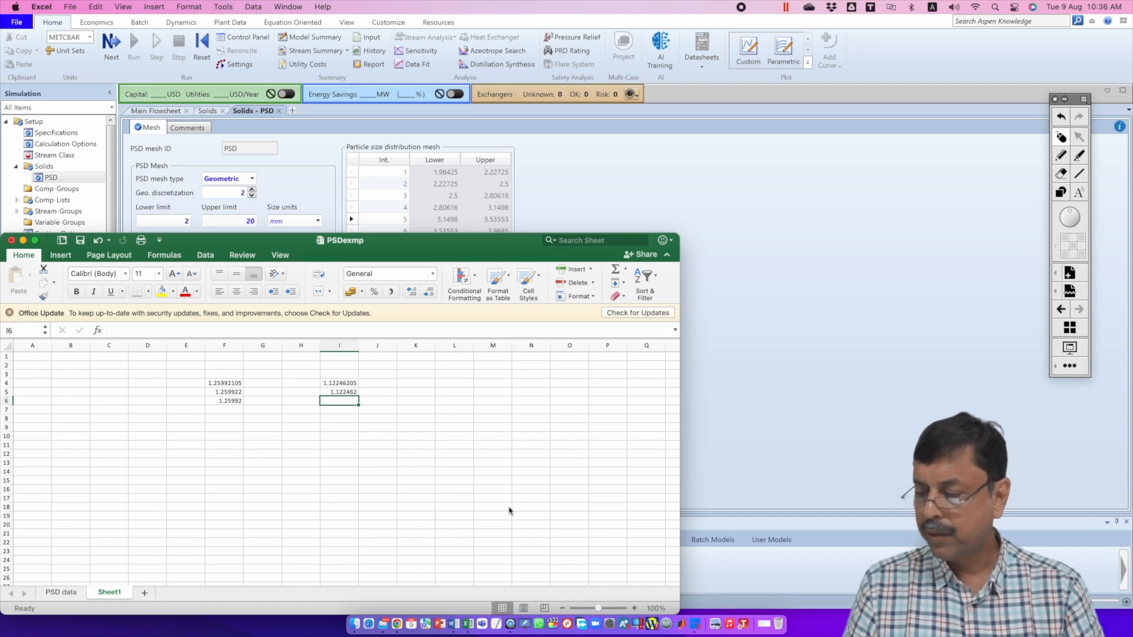
Step: Return to Aspen Plus, set the geometric discretization to 3 and acknowledge the mesh redefinition notice
click(869, 404)
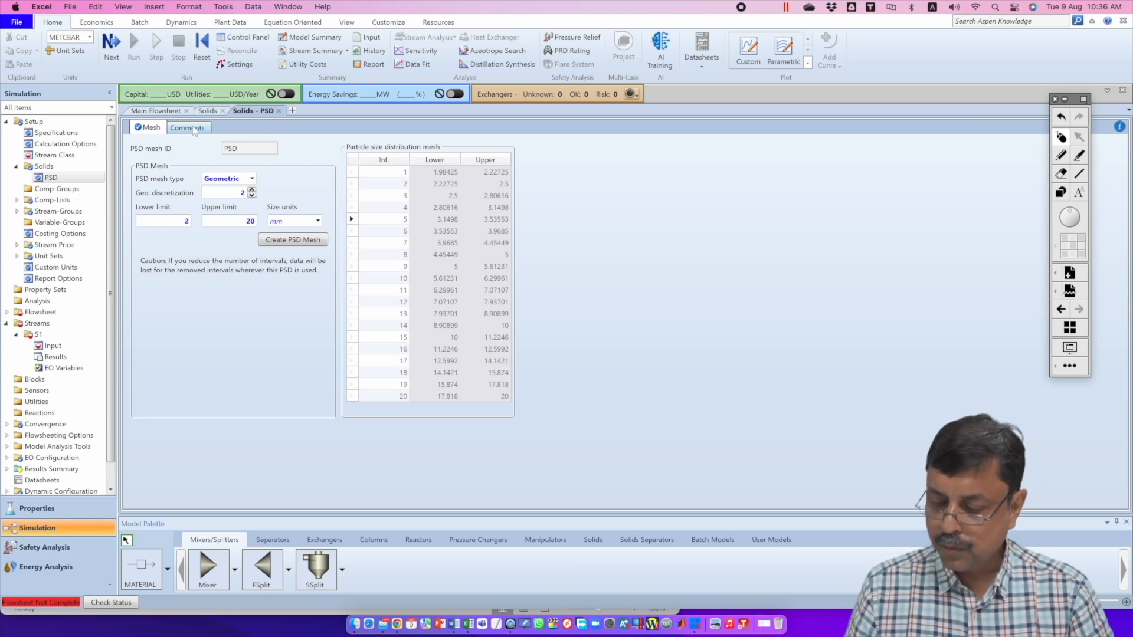
click(252, 189)
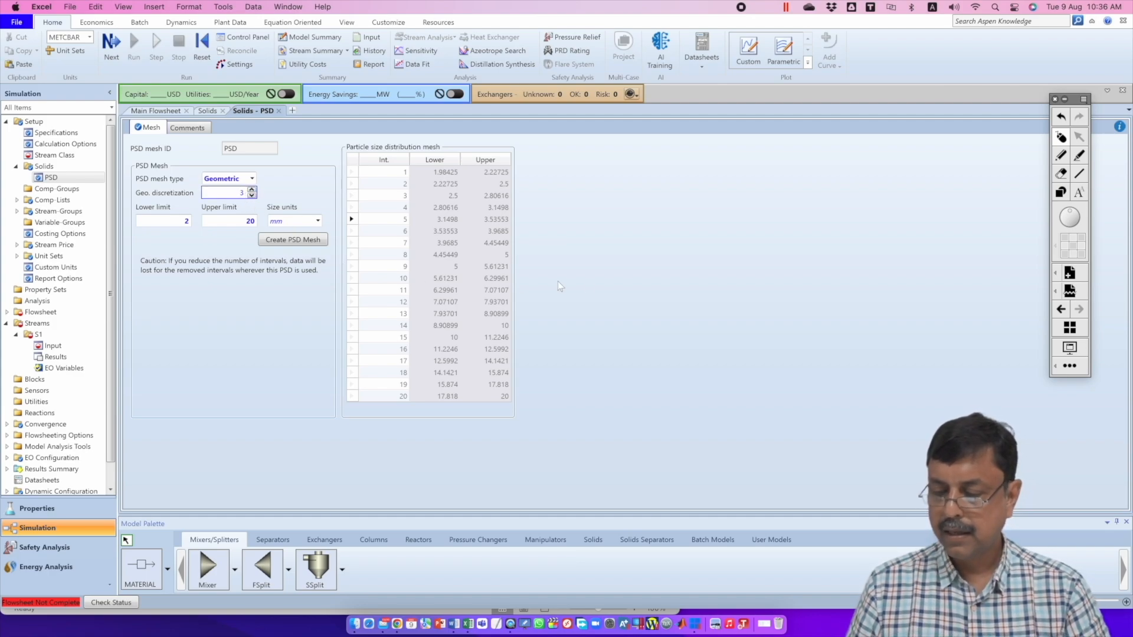
click(603, 281)
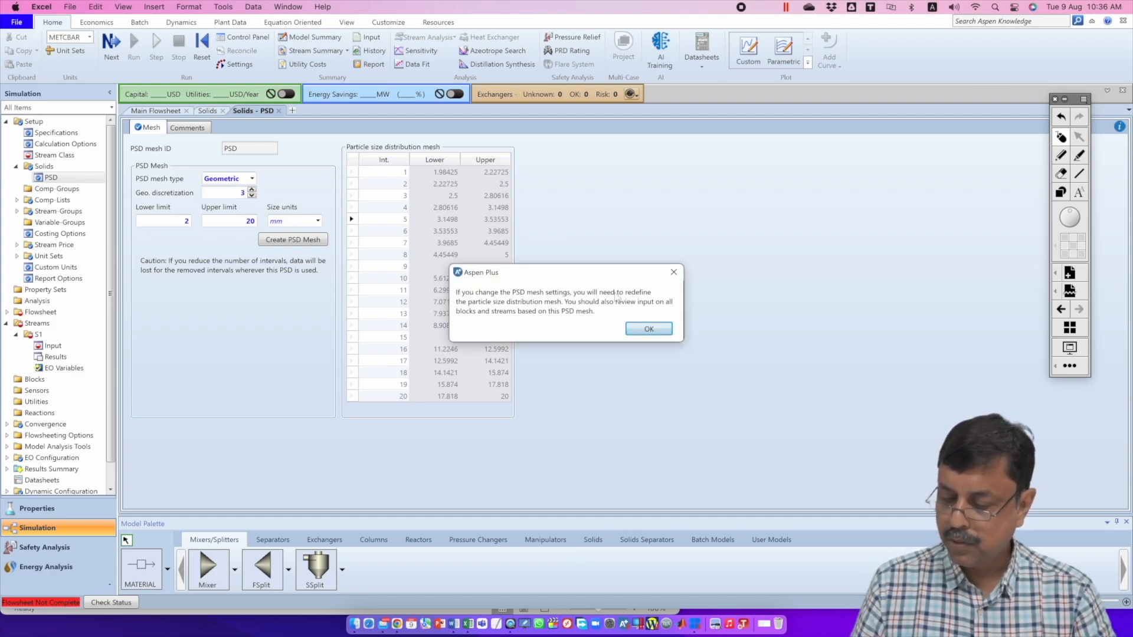
click(660, 325)
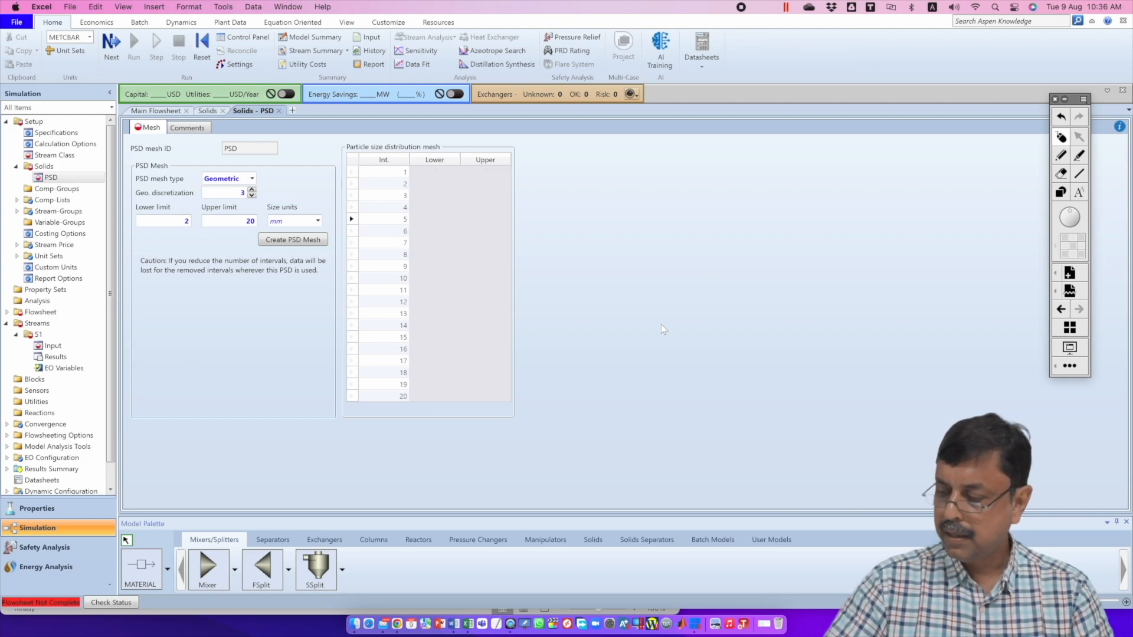
Step: Write du/dL equal to the cube root of (³√2) with the pen on the blank area beside the mesh table
click(1059, 154)
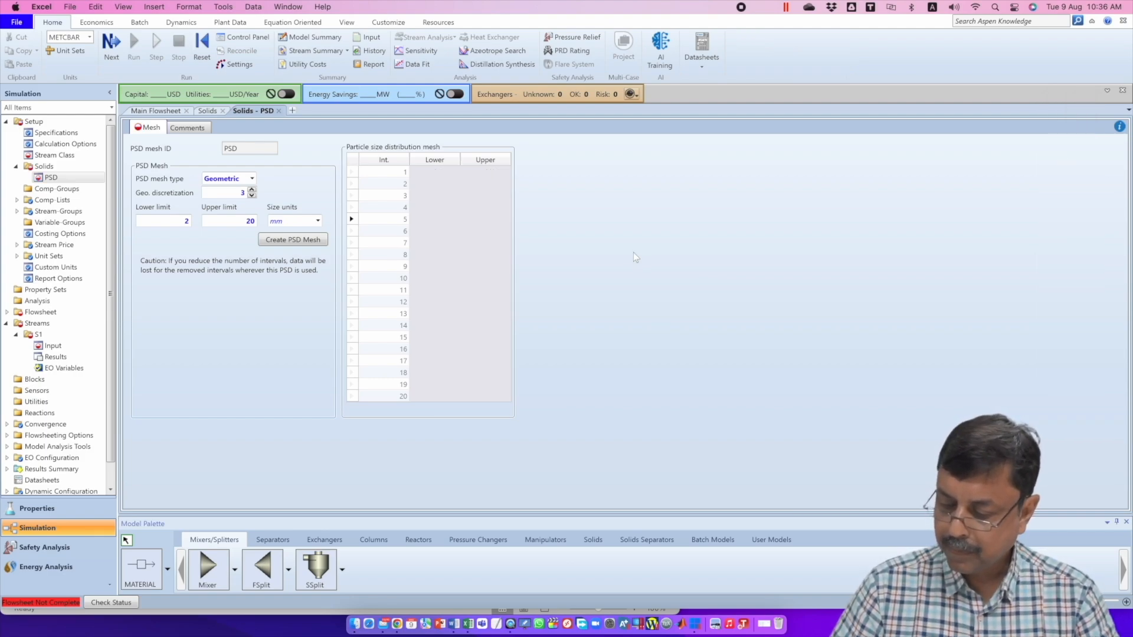
mouse_move(632, 265)
mouse_down()
mouse_move(619, 276)
mouse_move(665, 255)
mouse_up()
drag(626, 292, 673, 264)
mouse_move(659, 304)
mouse_down()
mouse_move(649, 315)
mouse_move(691, 298)
mouse_up()
click(695, 257)
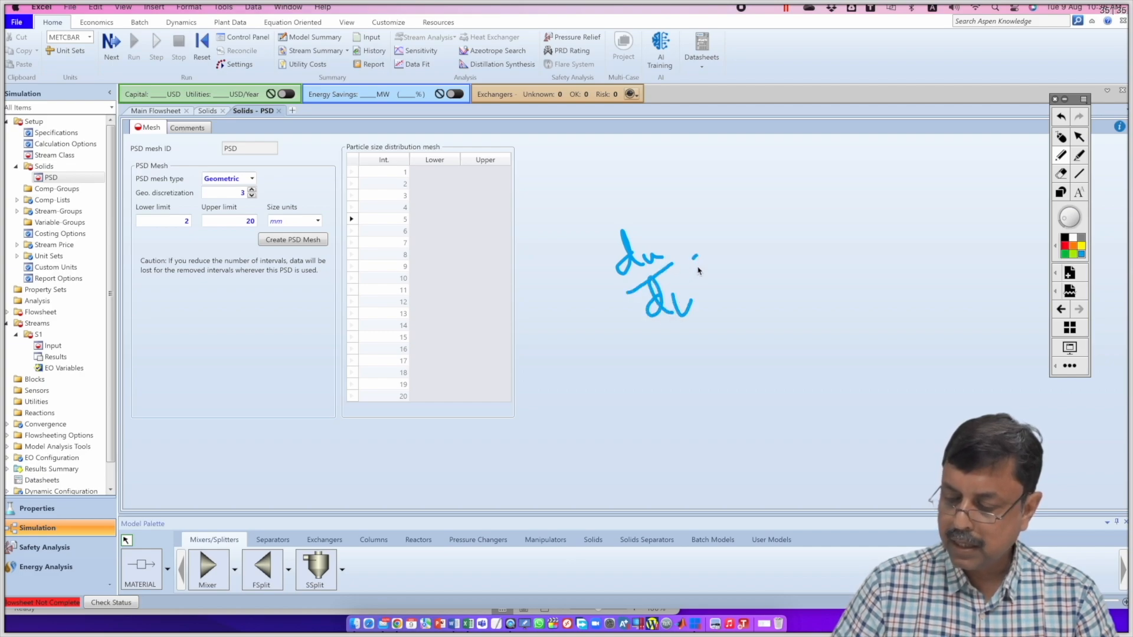
click(697, 268)
mouse_move(759, 224)
mouse_down()
mouse_move(768, 180)
mouse_move(746, 223)
mouse_move(789, 205)
mouse_up()
drag(721, 174, 781, 253)
mouse_move(761, 165)
mouse_down()
mouse_move(770, 159)
mouse_move(806, 230)
mouse_up()
mouse_move(711, 282)
mouse_down()
mouse_move(725, 297)
mouse_move(791, 114)
mouse_up()
drag(678, 202, 677, 220)
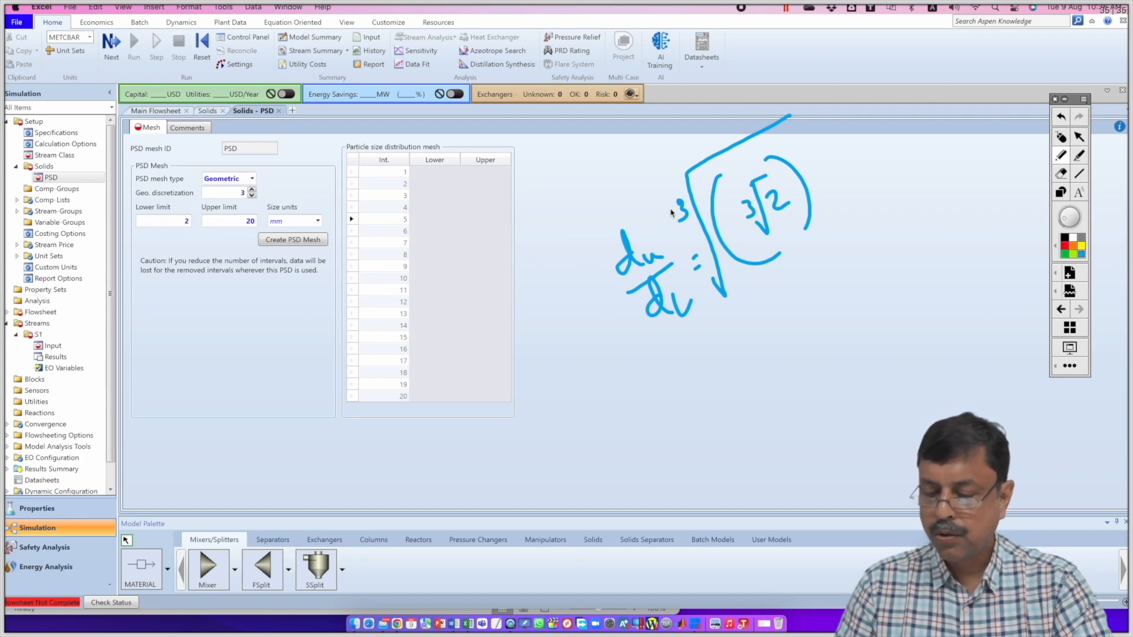
Step: Circle the geometric discretization value with the pen, overwrite the outer root's index in the formula, and clear the pen marks
mouse_move(254, 172)
mouse_down()
mouse_move(244, 199)
mouse_move(257, 201)
mouse_up()
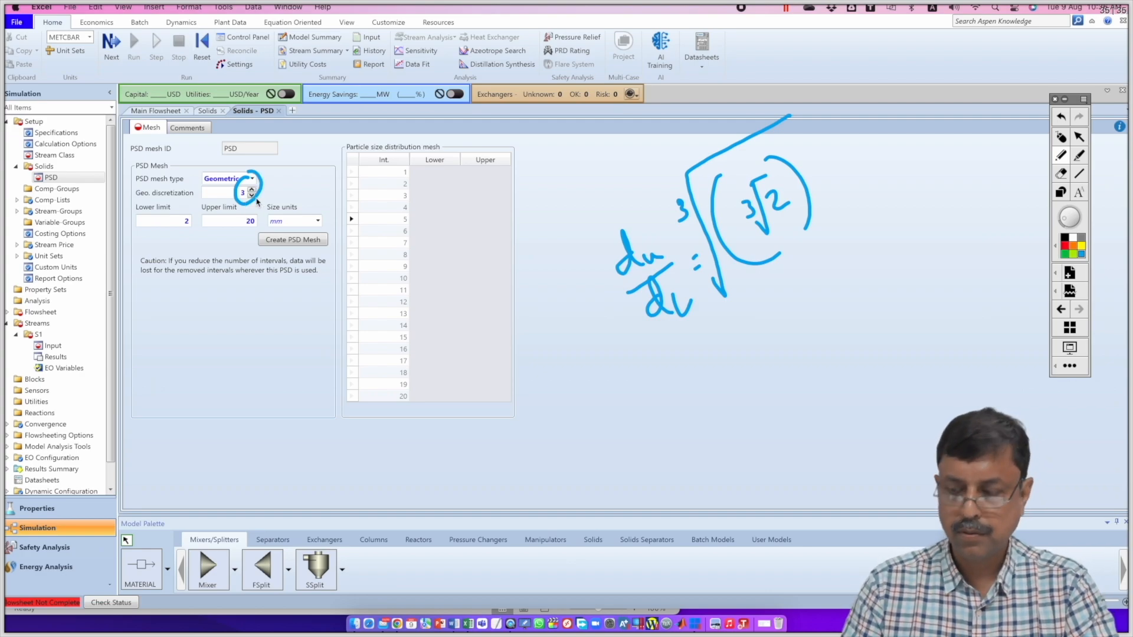
drag(681, 199, 684, 224)
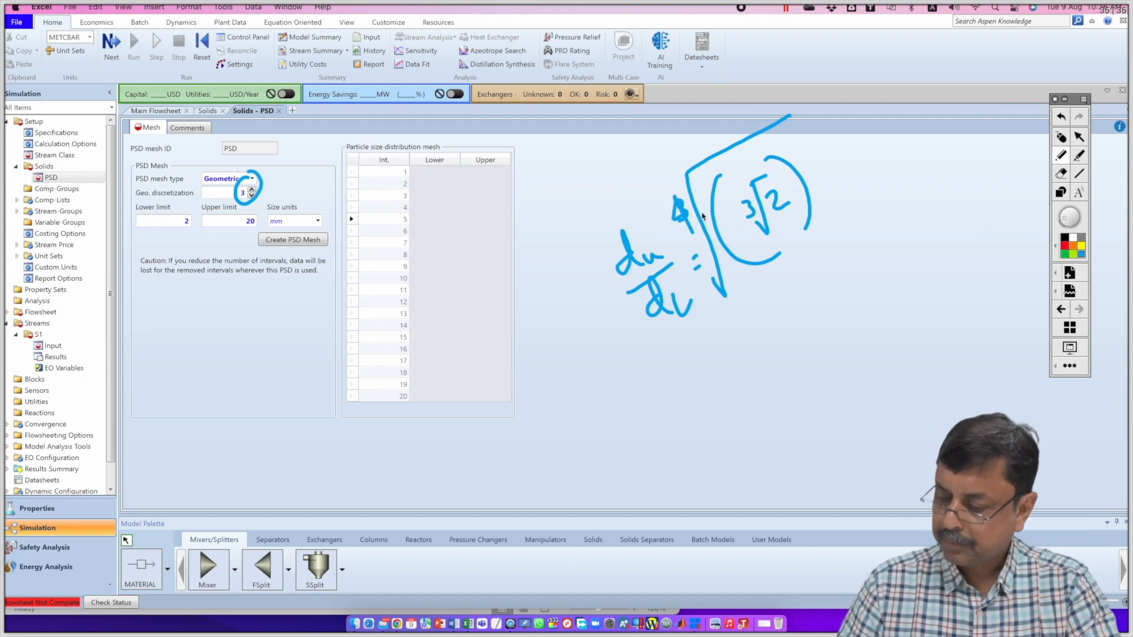
click(1062, 138)
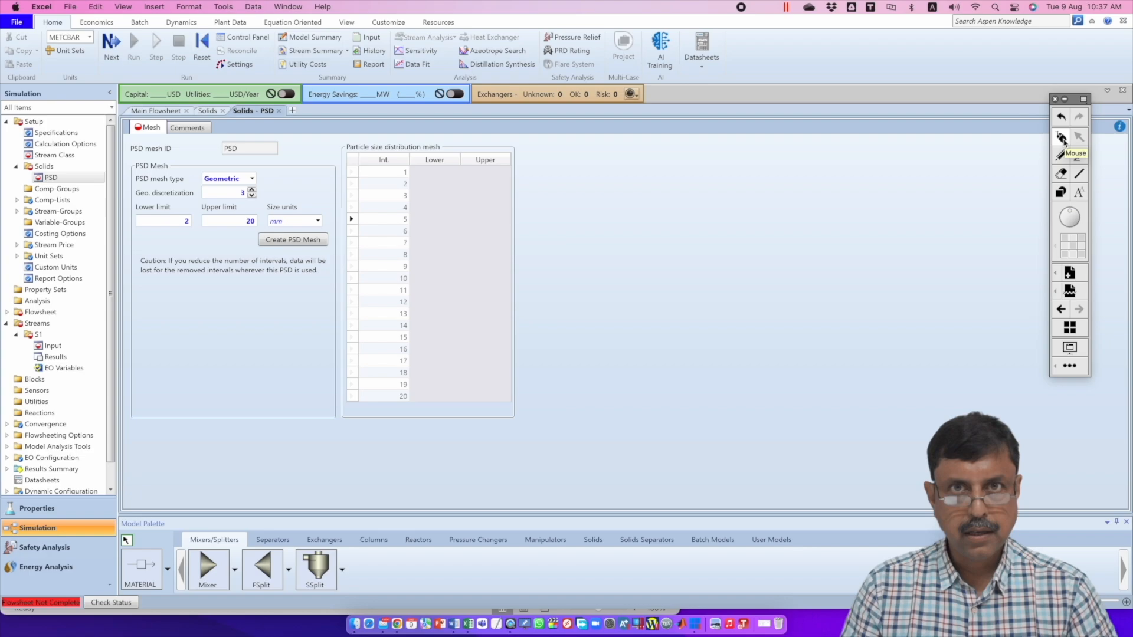
click(1063, 140)
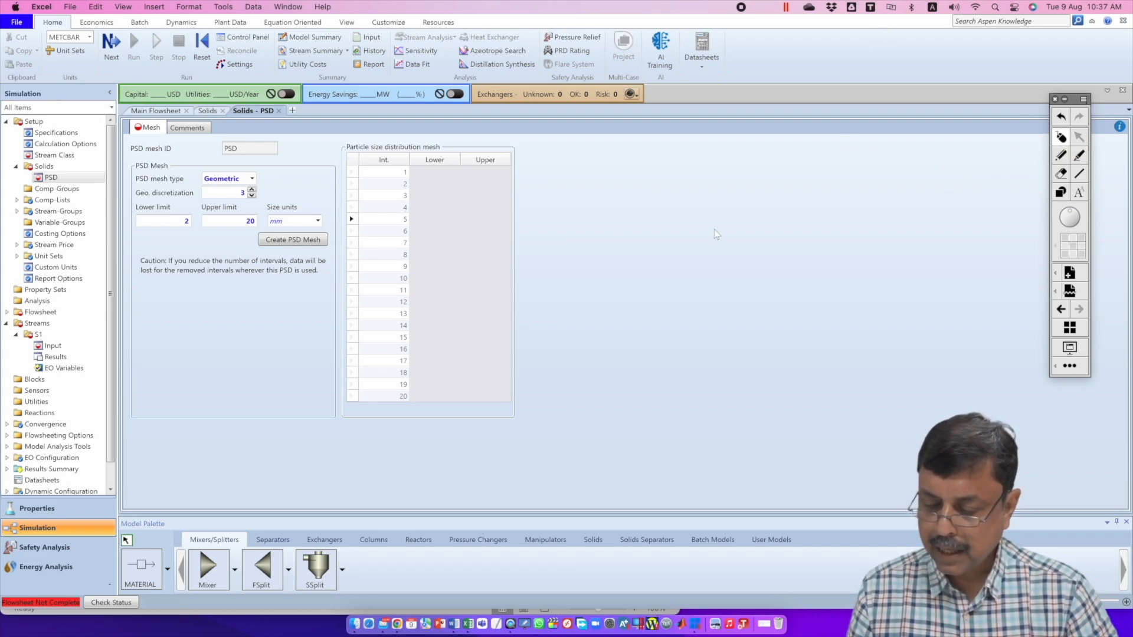
Step: Change the PSD mesh type to Logarithmic and create the mesh with 20 intervals between 2 and 20 mm
click(253, 179)
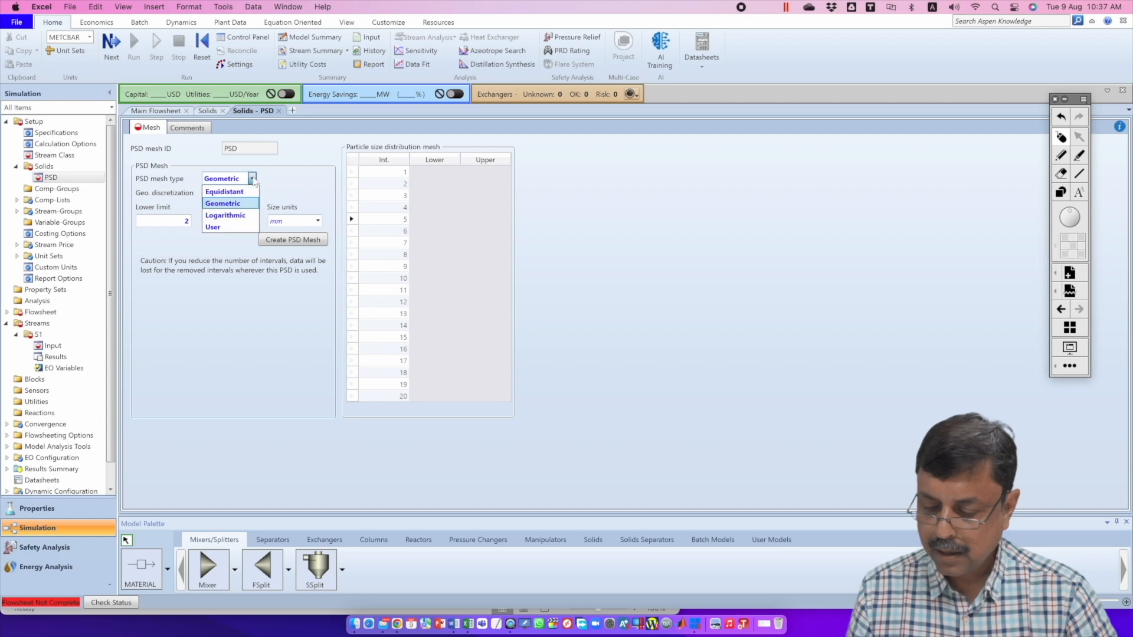
click(224, 216)
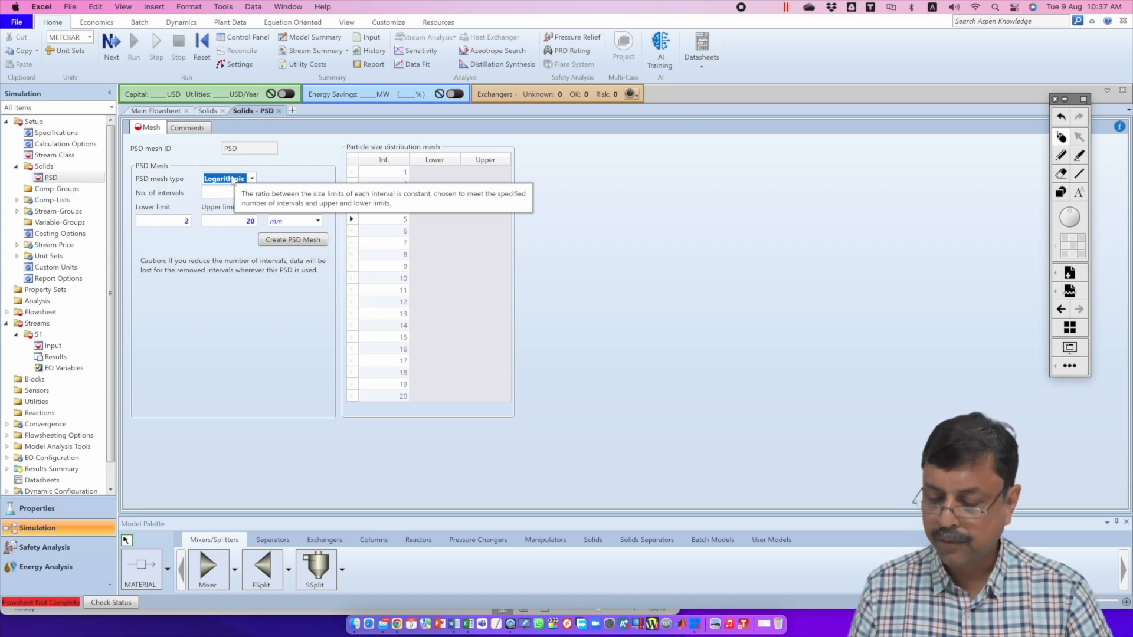
click(241, 195)
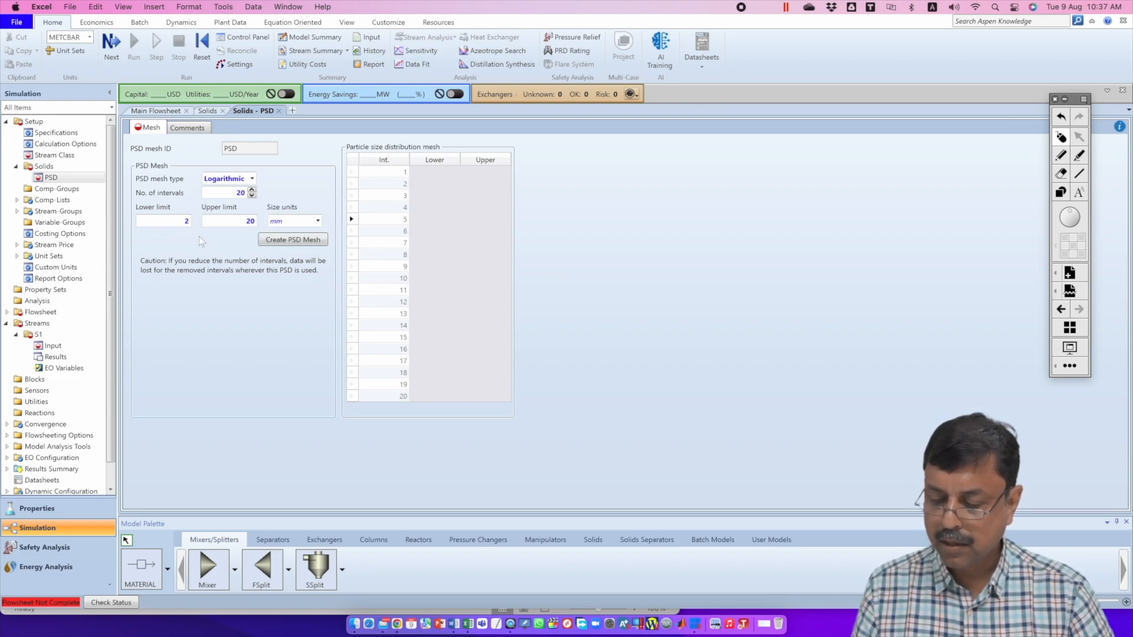
click(292, 240)
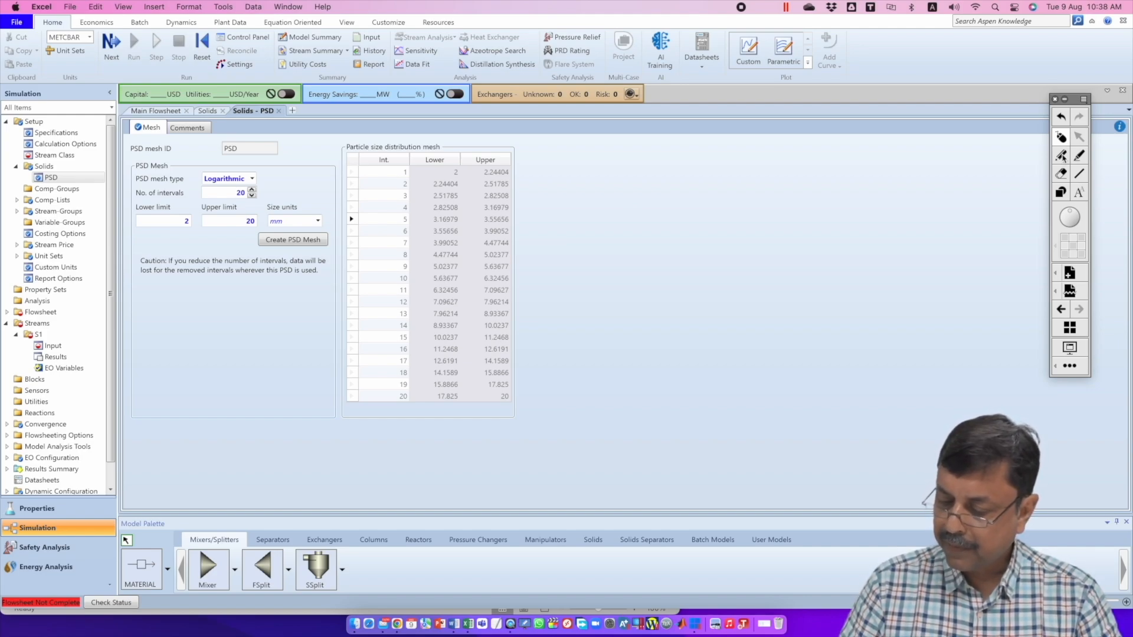
Step: Mark the first interval's upper limit and the second interval's lower limit with the pen, and clear the pen marks
click(1061, 157)
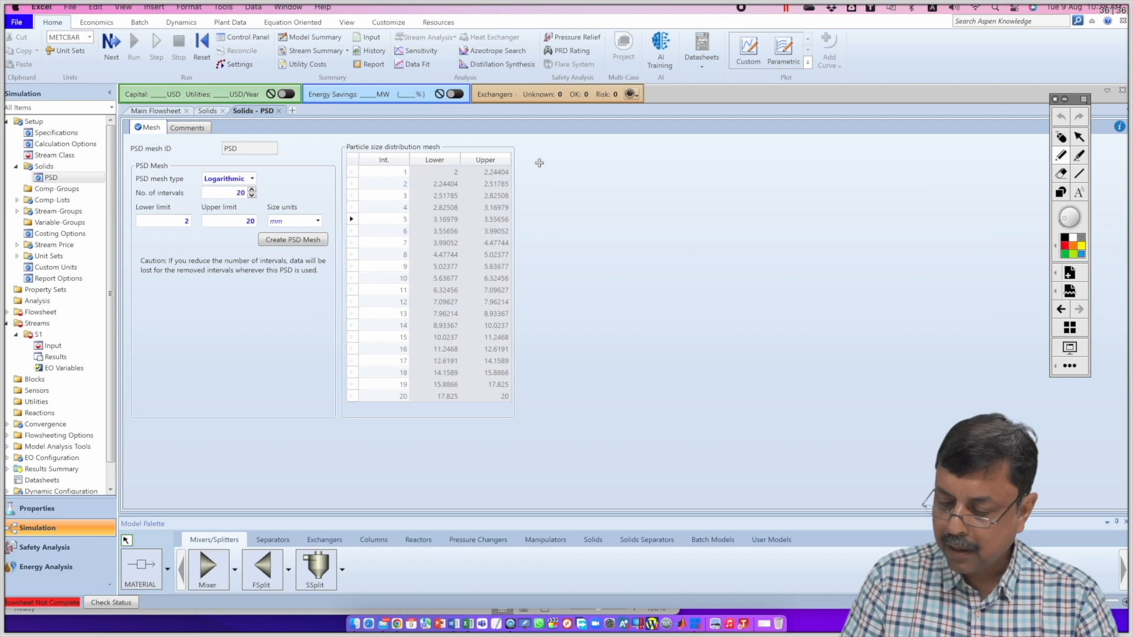
drag(520, 170, 574, 151)
drag(460, 185, 470, 180)
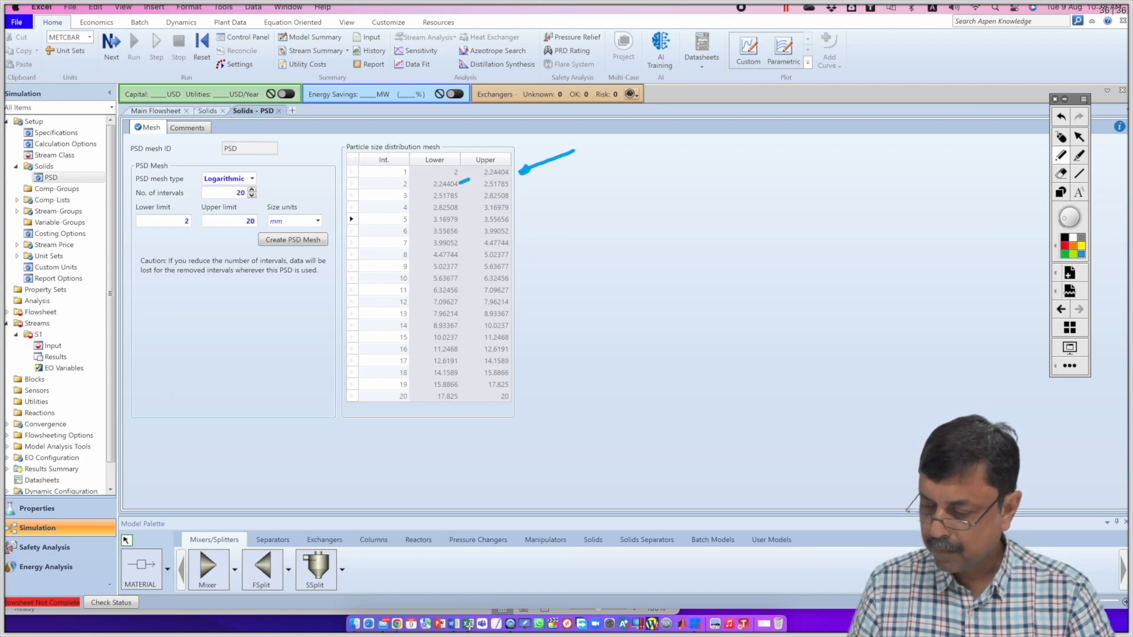
click(1061, 137)
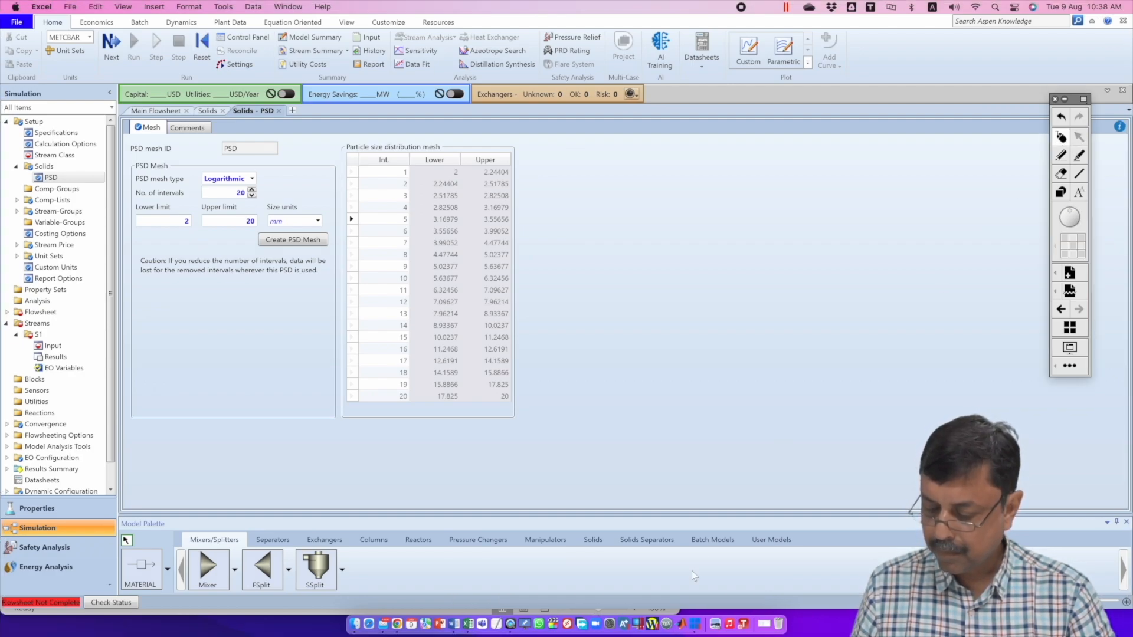
Step: Copy the mesh table's Int. column from Aspen Plus and paste it into the PSDexmp workbook in Excel starting at cell K5
click(471, 623)
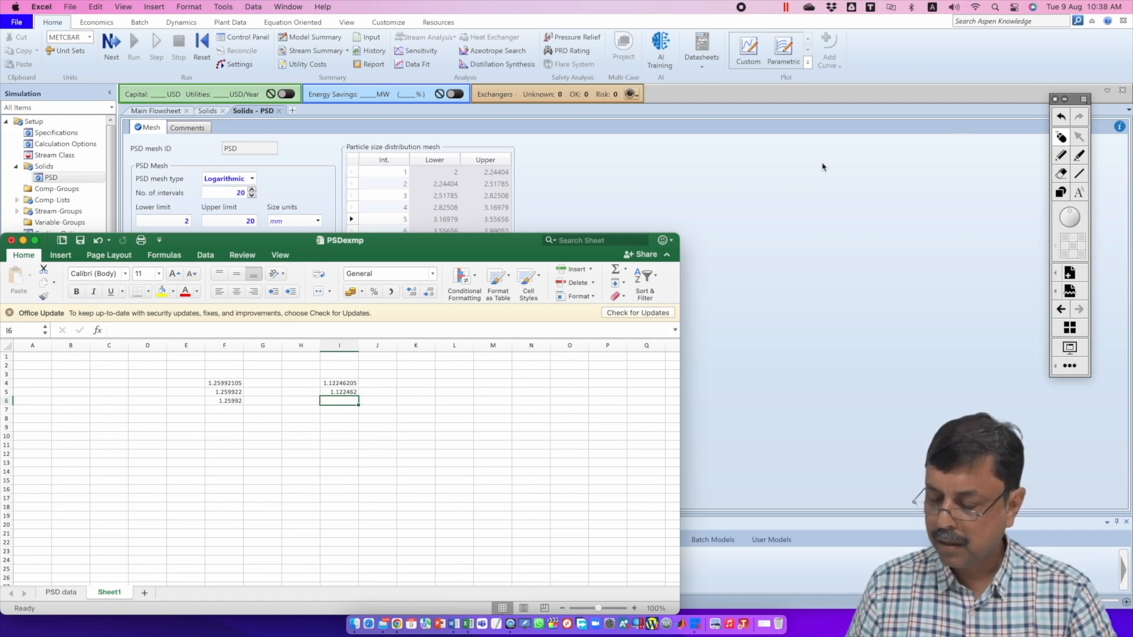
click(761, 138)
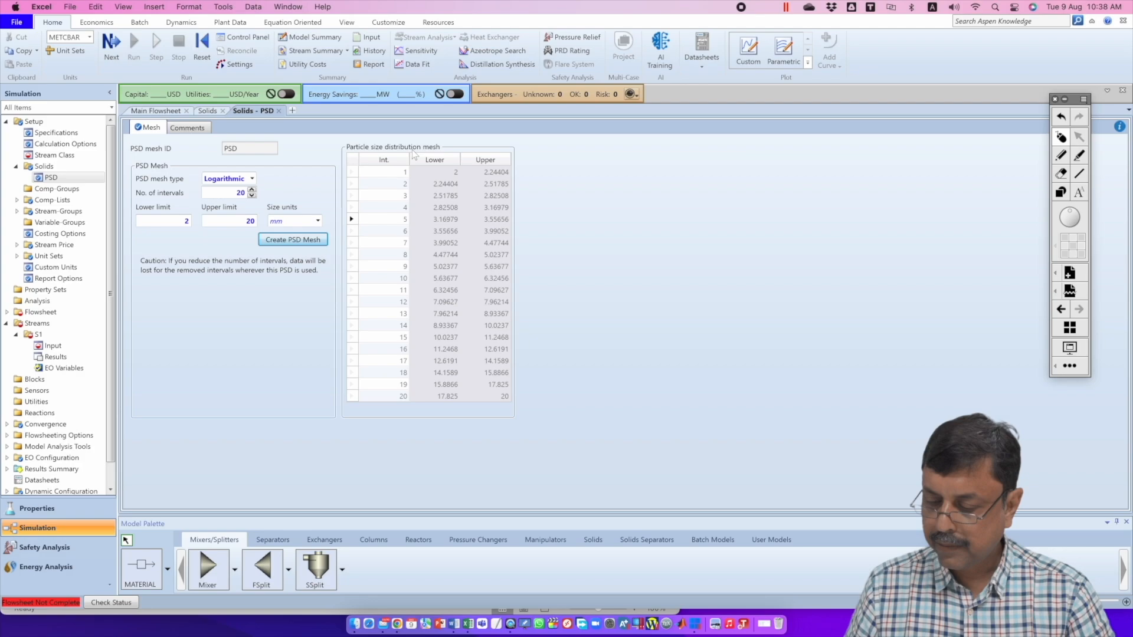
click(384, 160)
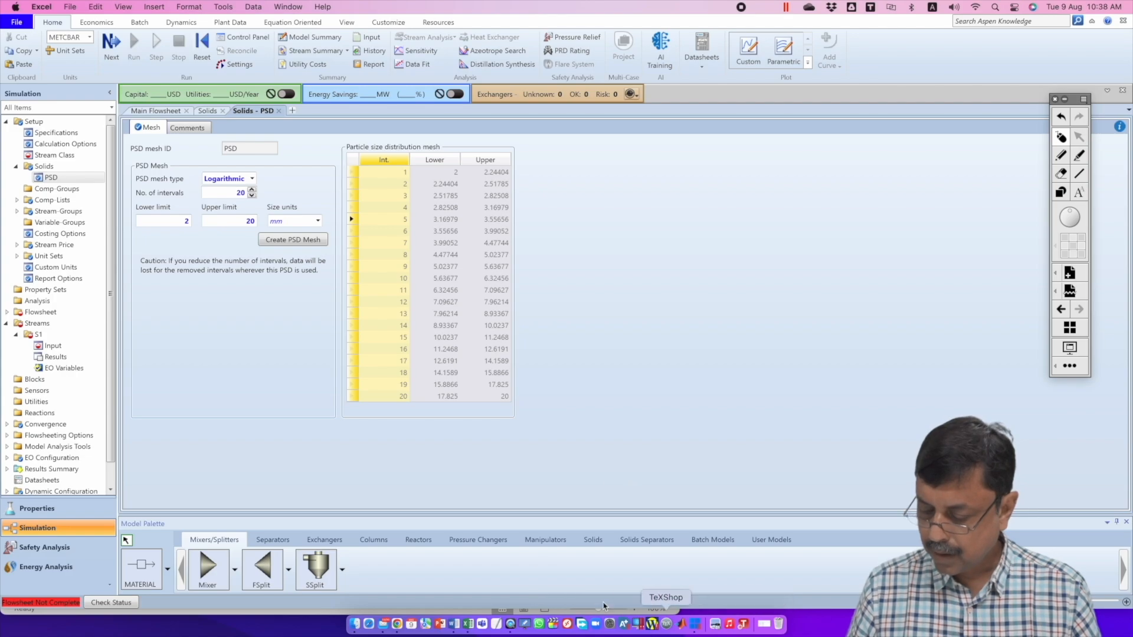
click(467, 624)
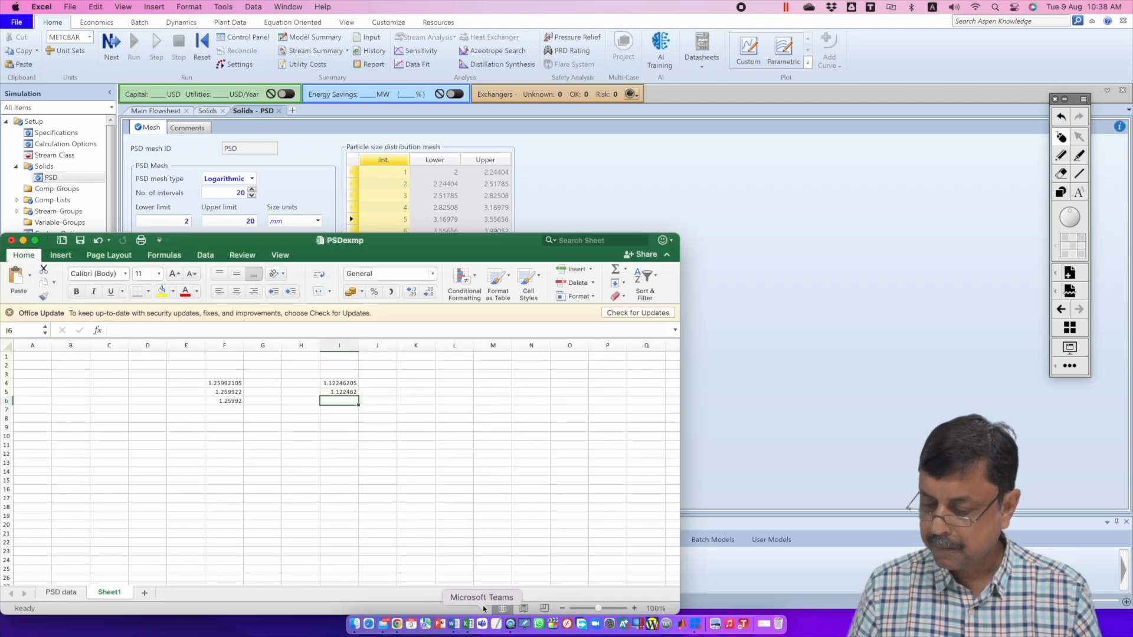
click(428, 394)
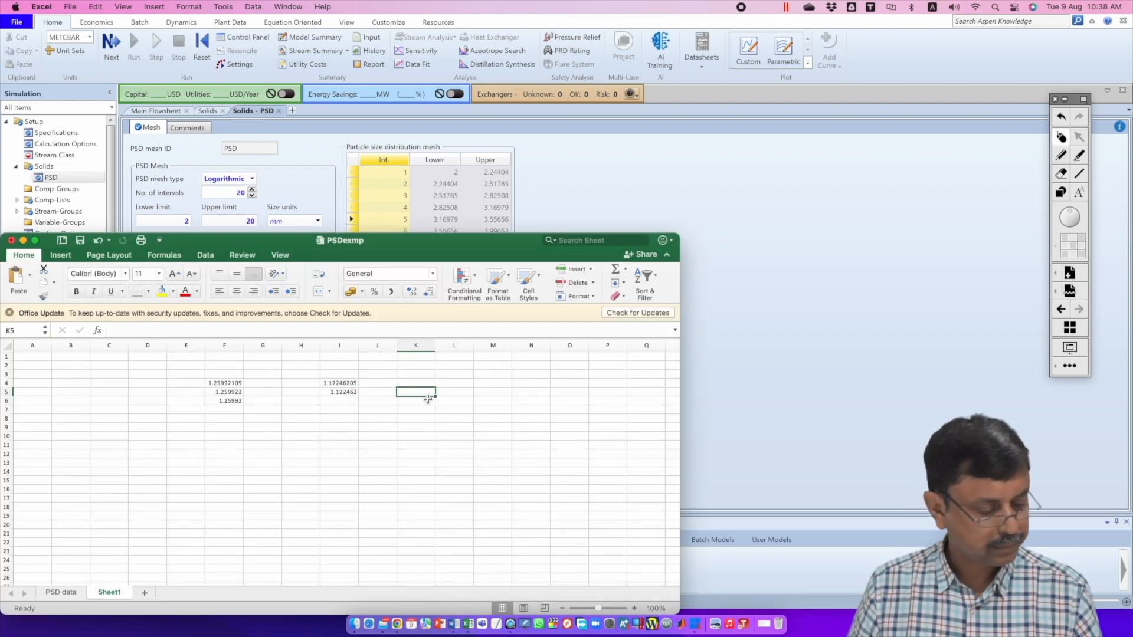
key(super+v)
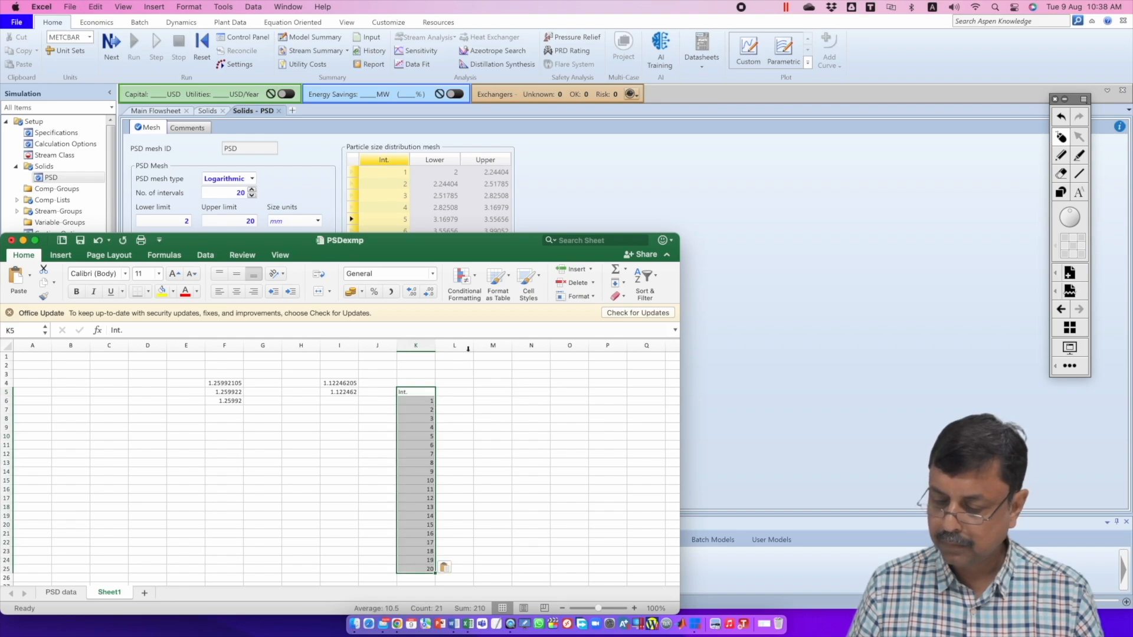
Step: Copy the logarithmic mesh's Lower column from Aspen Plus and paste it into the Excel sheet starting at cell L5
click(447, 159)
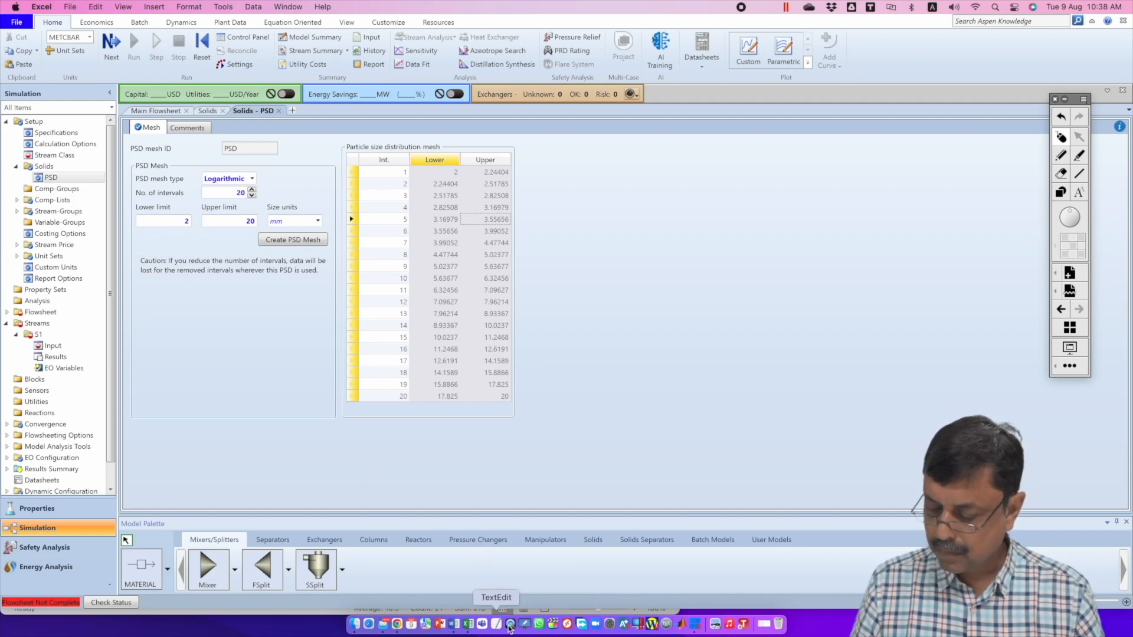
click(469, 627)
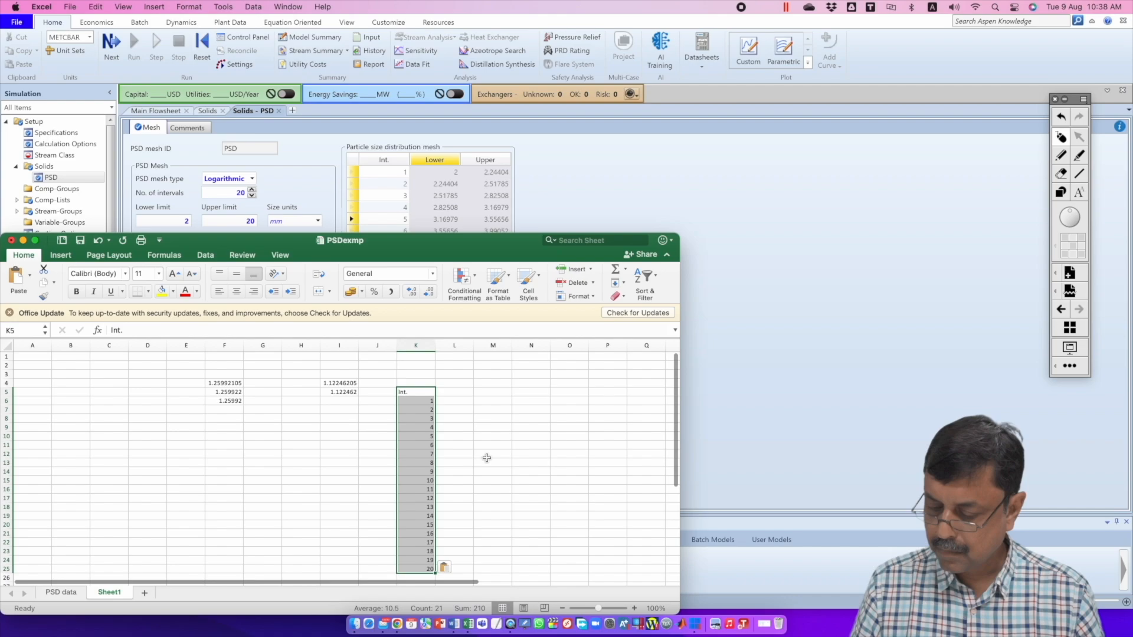
click(461, 391)
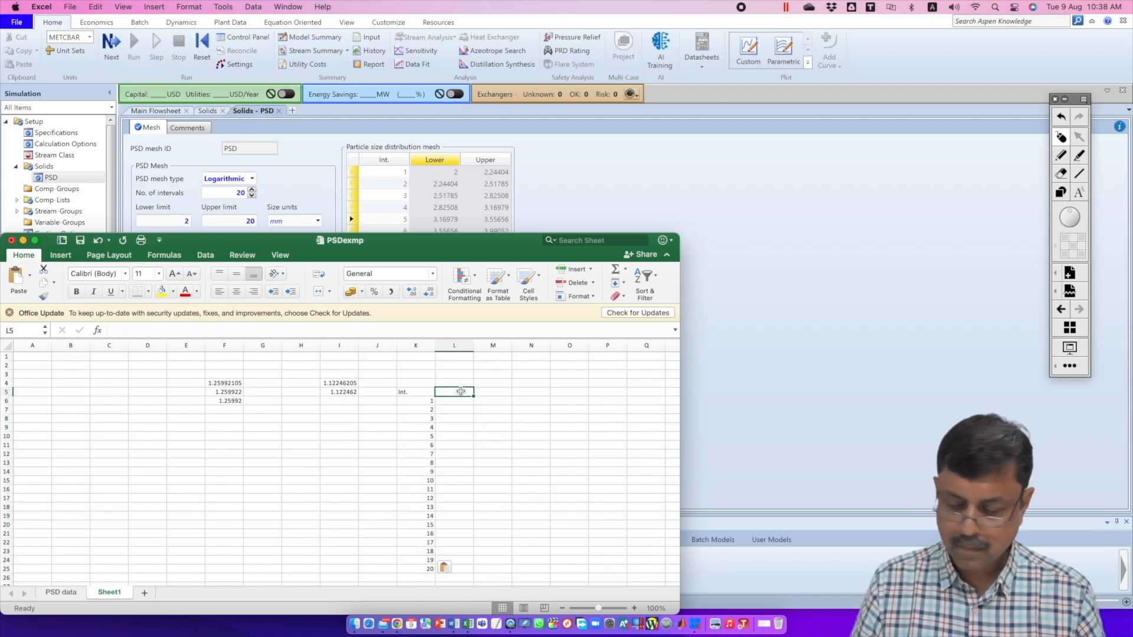
text(Lower 2 2.24403691 2.51785082 2.82507509 3.16978638 3.55655882 3.99052463 4.47744228 5.02377286 5.63676586 6.32455532 7.09626778 7.96214341 8.93367184 10.0237447 11.2468265 12.6191469 14.1589157 15.8865647 17.8250188)
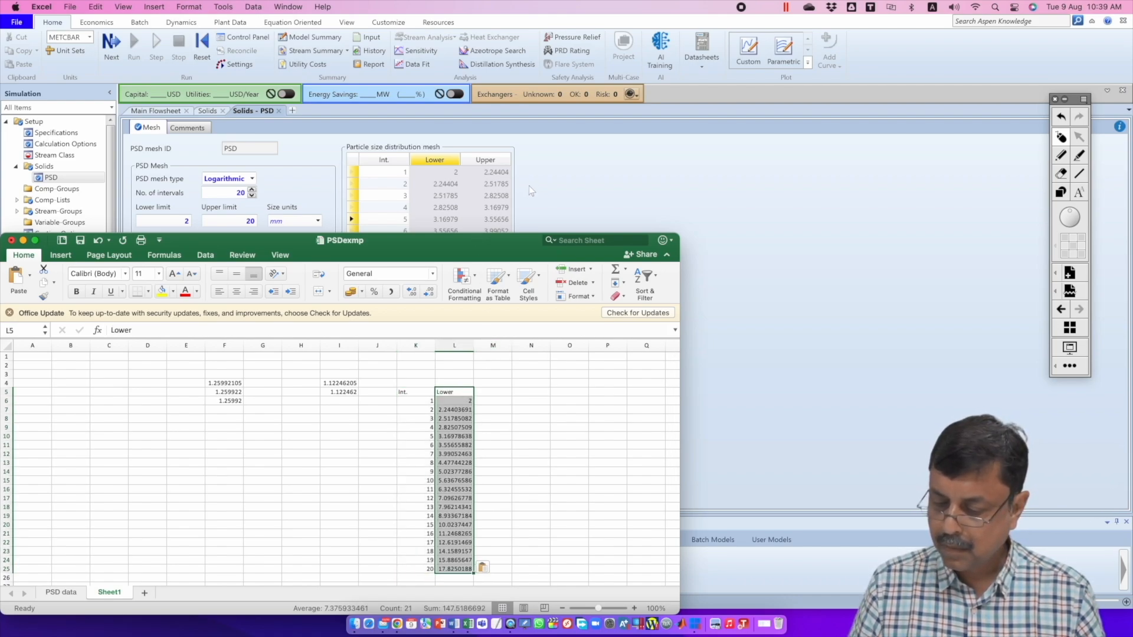
Step: Copy the logarithmic mesh's Upper column from Aspen Plus and paste it into the Excel sheet starting at cell M5
click(500, 161)
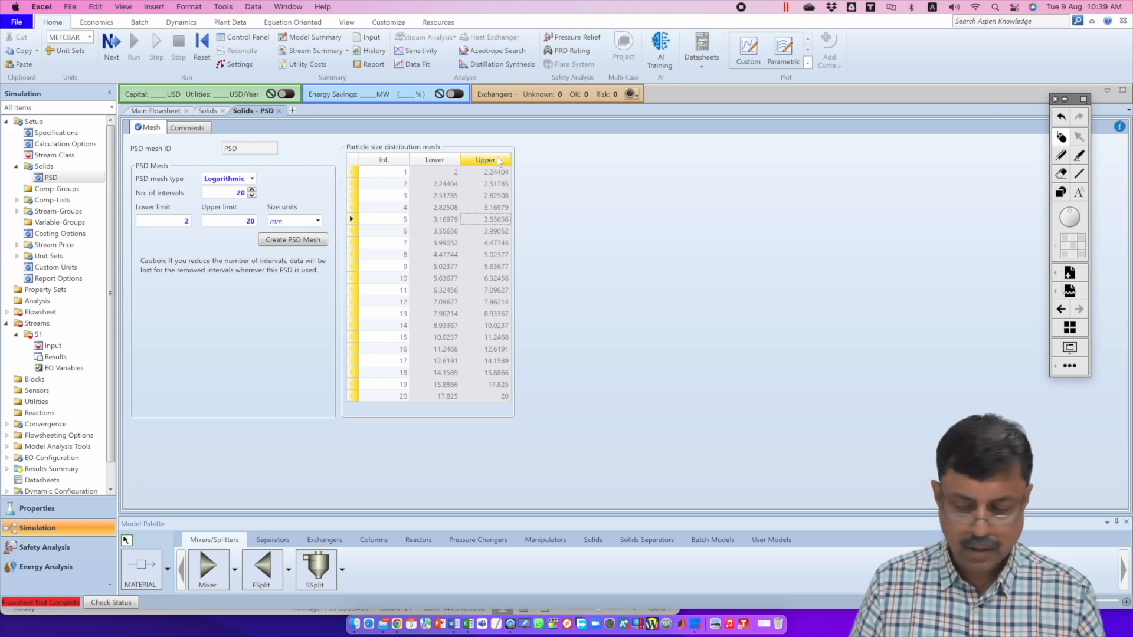
click(469, 624)
click(491, 393)
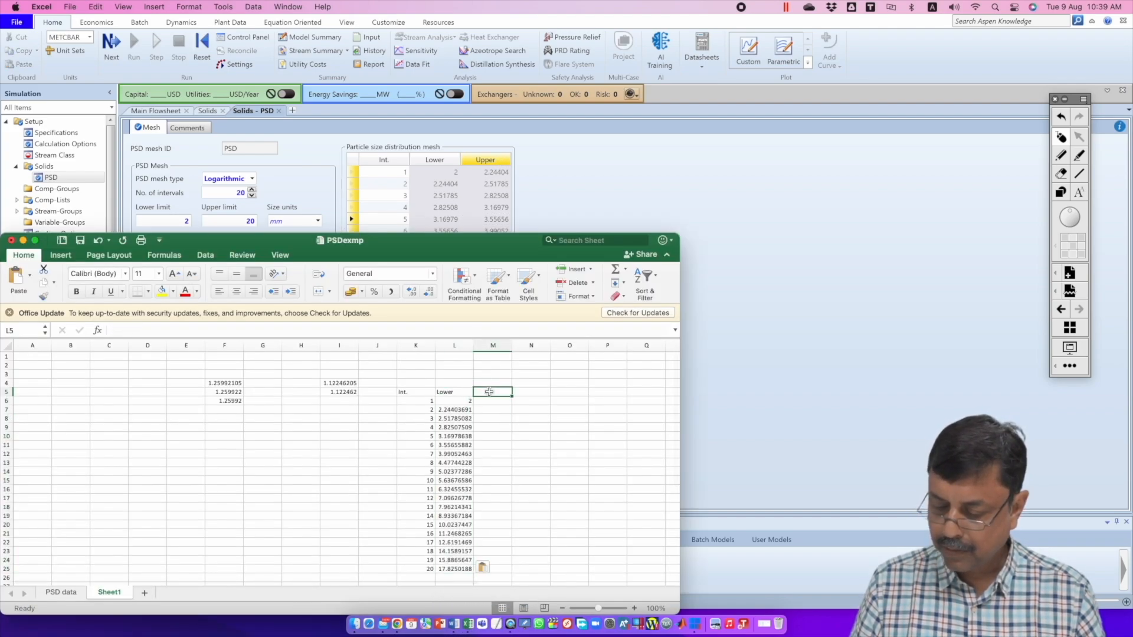
text(Upper 2.24403691 2.51785082 2.82507509 3.16978638 3.55655882 3.99052463 4.47744228 5.02377286 5.63676586 6.32455532 7.09626778 7.96214341 8.93367184 10.0237447 11.2468265 12.6191469 14.1589157 15.8865647 17.8250188 20)
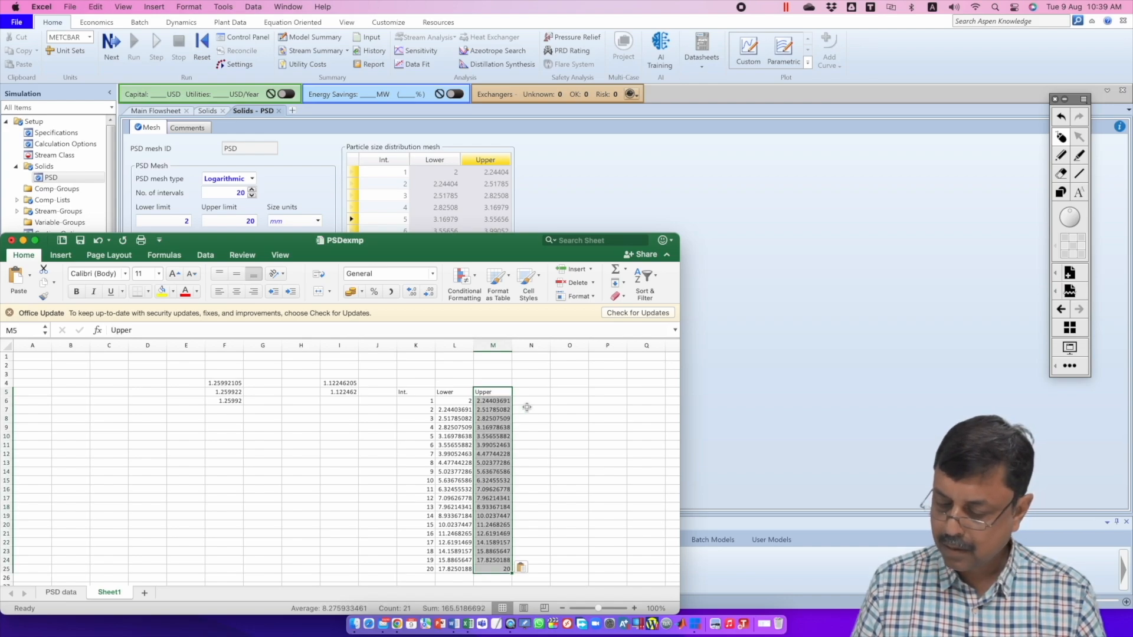
Step: Compute the upper-to-lower limit ratio in N6 with =M6/L6 and fill the formula down to N25
click(531, 401)
text(=)
click(497, 401)
text(/)
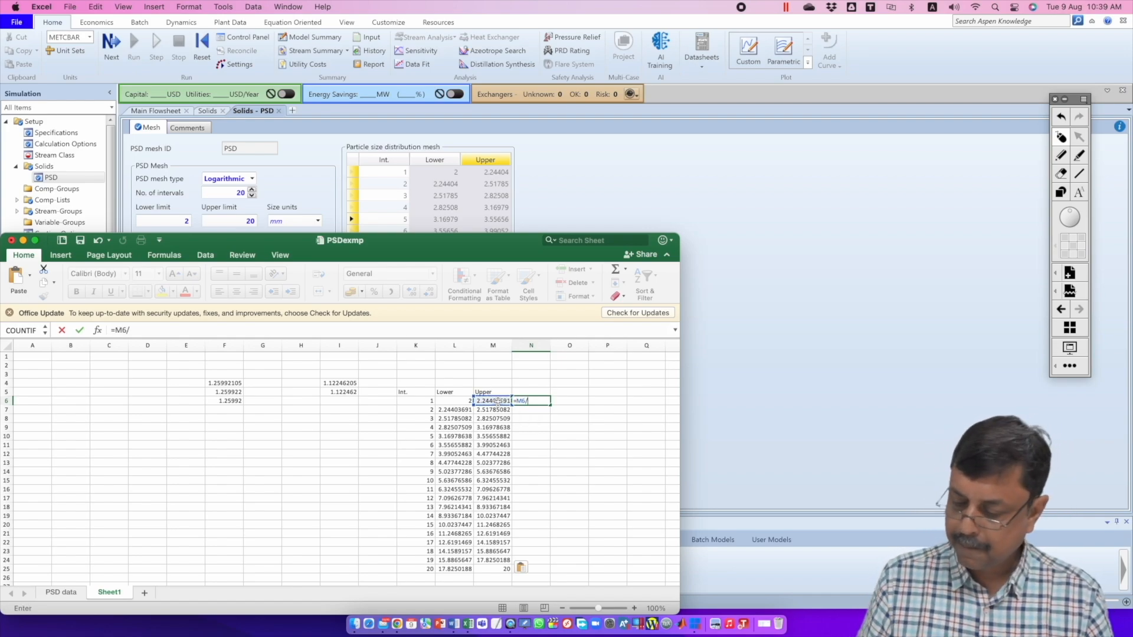
click(467, 400)
key(Return)
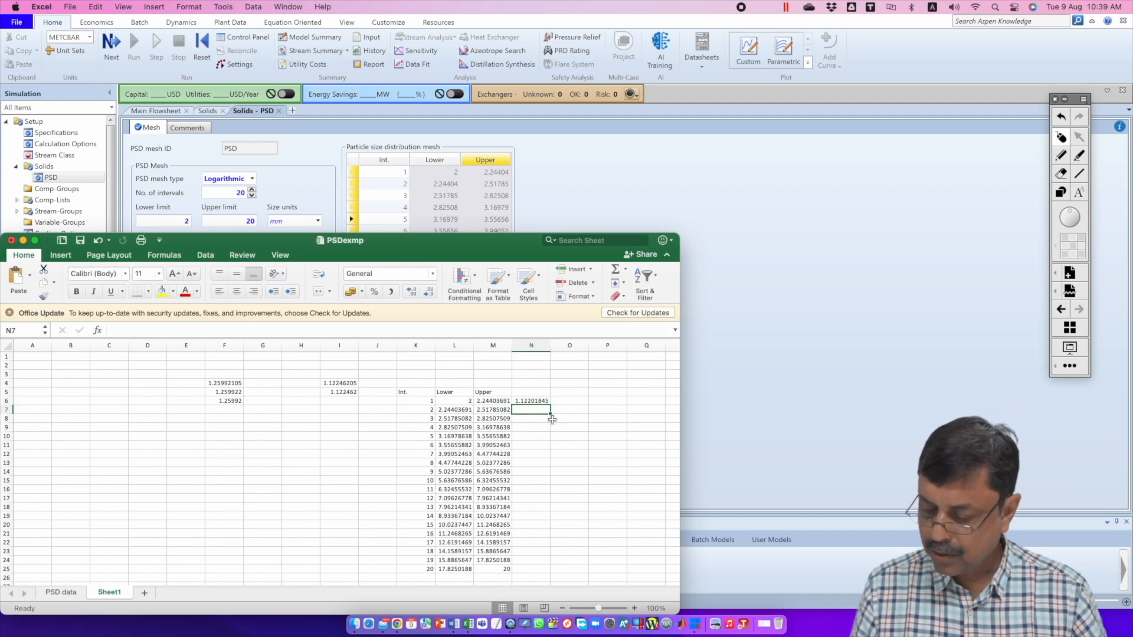
click(542, 401)
drag(548, 404, 550, 572)
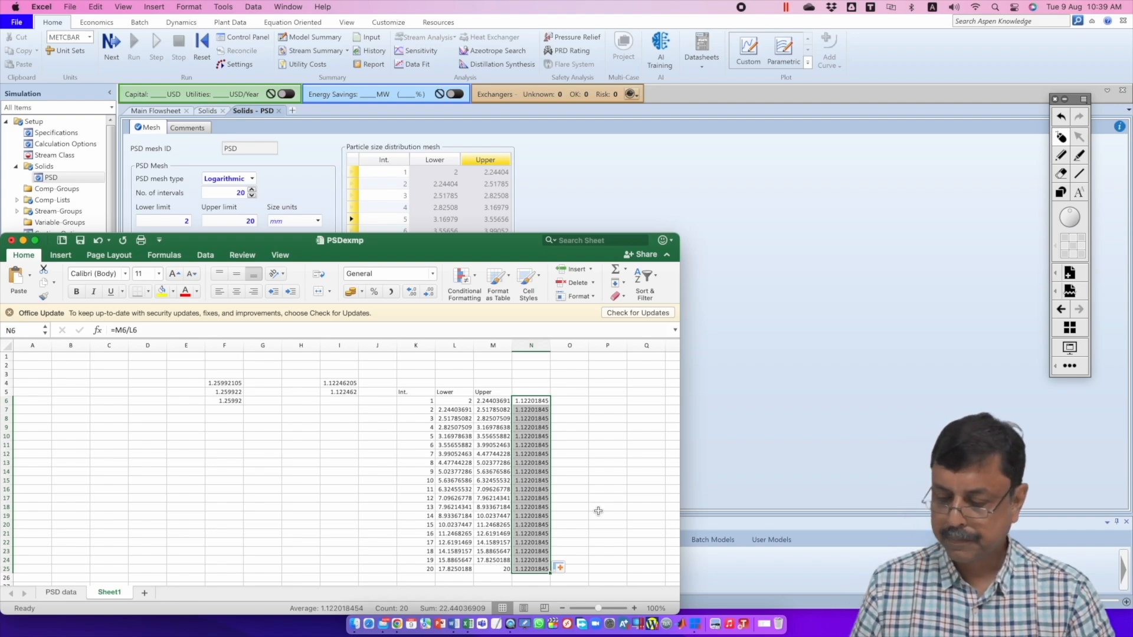
Step: Switch back to Aspen Plus and create a new PSD mesh with the ID PSDCOAL under Solids
click(693, 196)
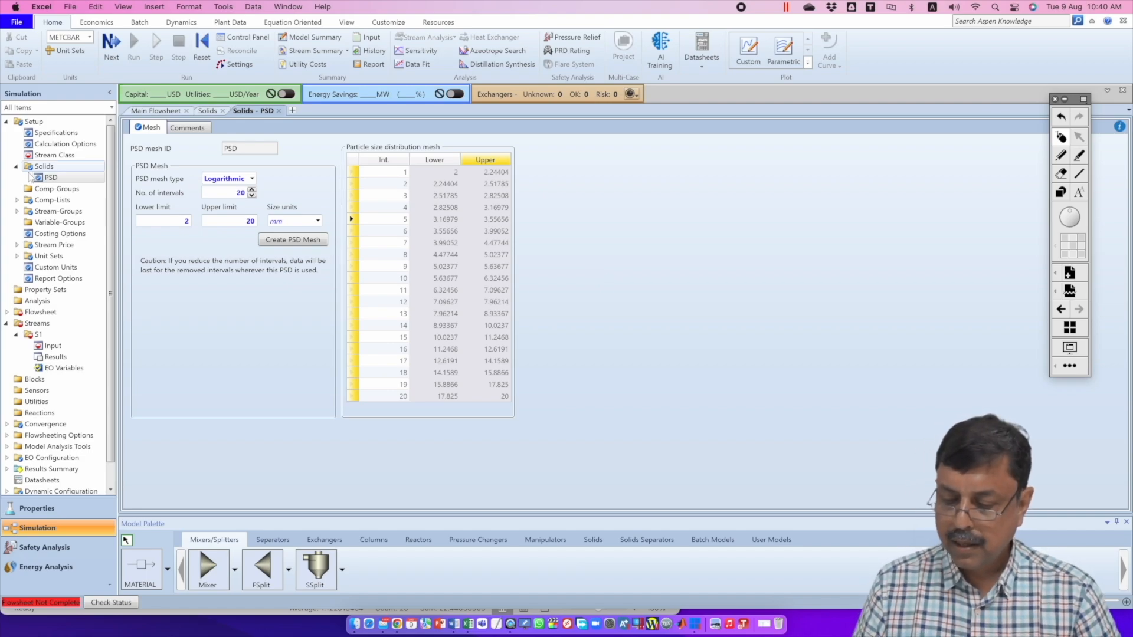
click(59, 166)
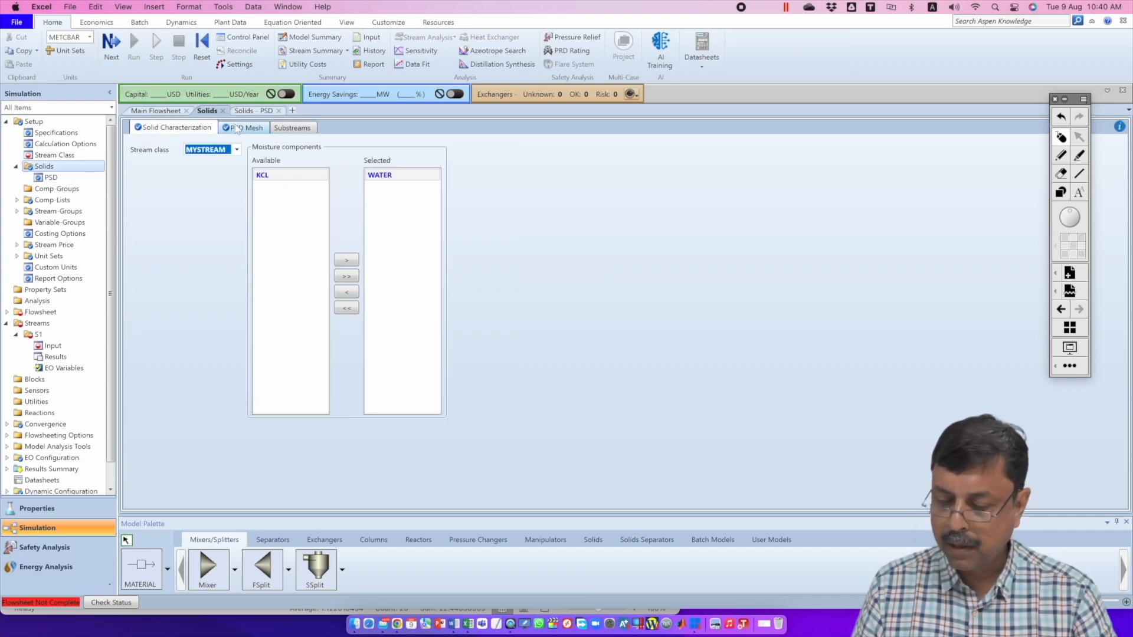
click(236, 129)
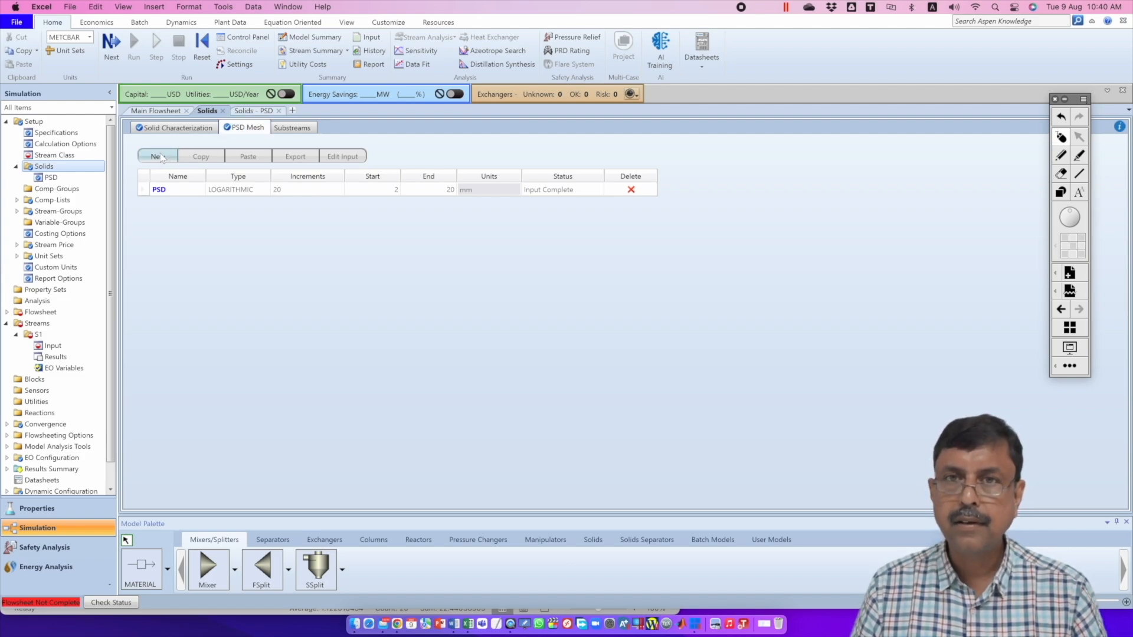
click(158, 157)
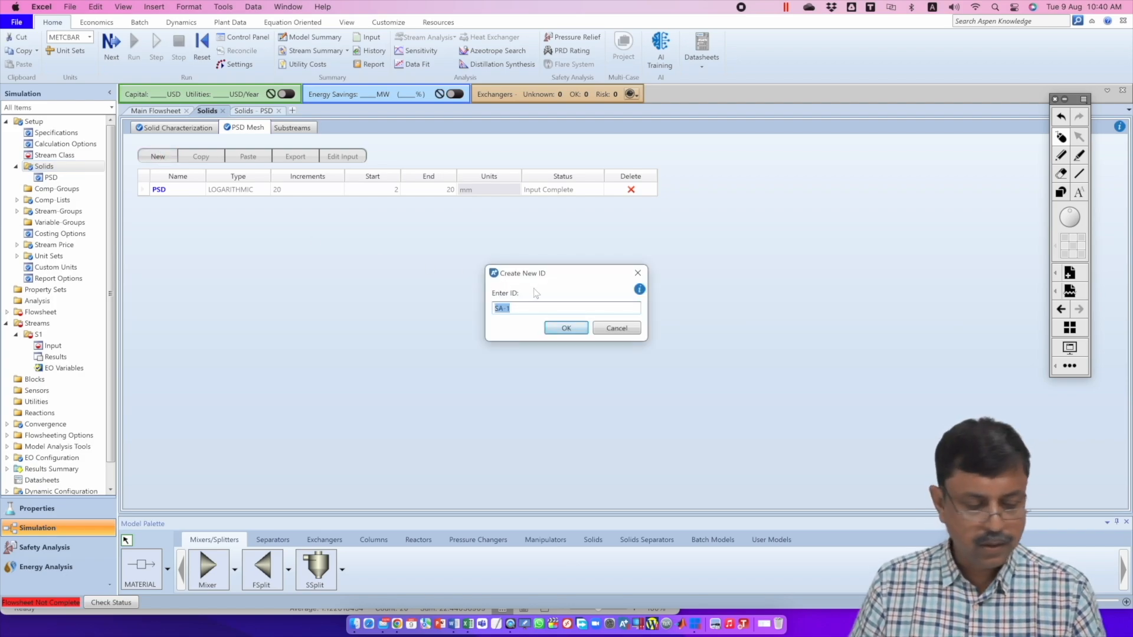
key(BackSpace)
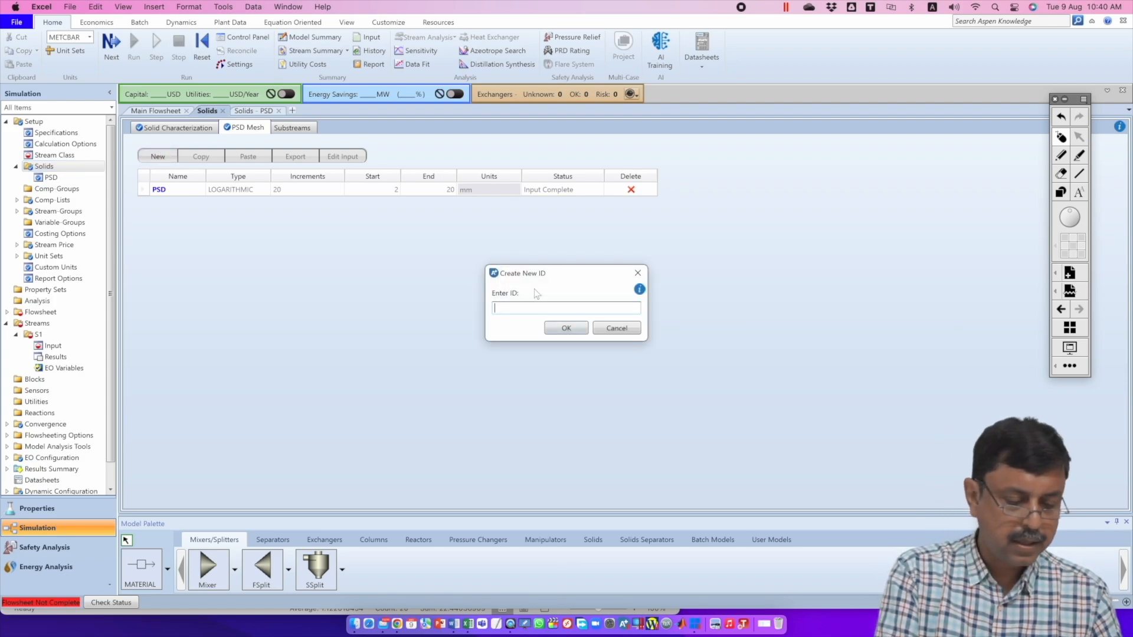
text(PSDCOAL)
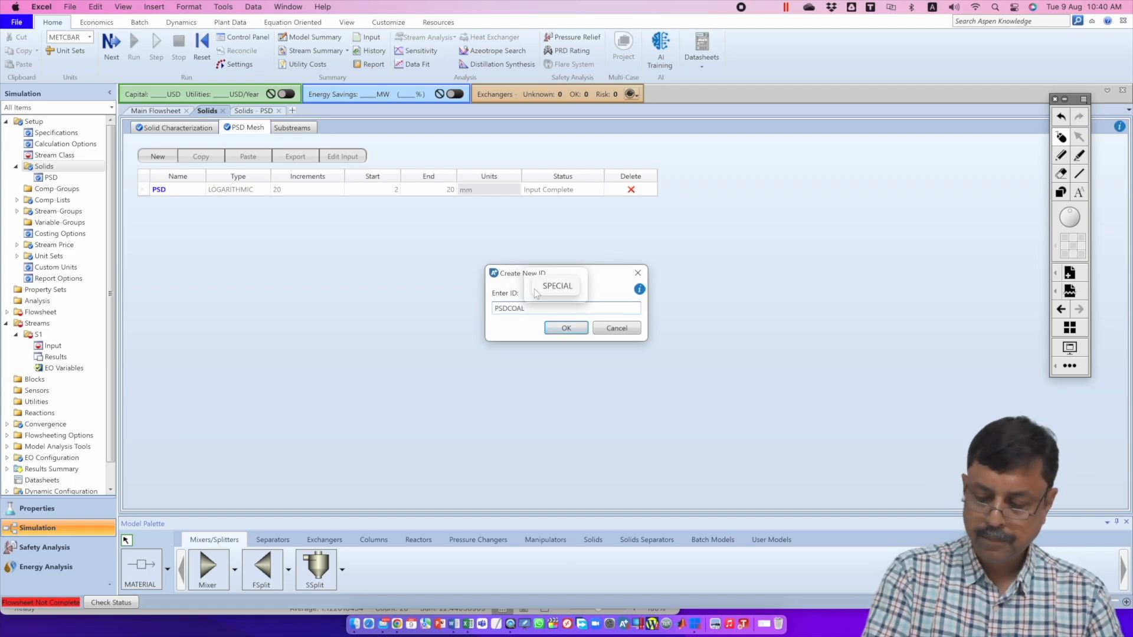
key(Return)
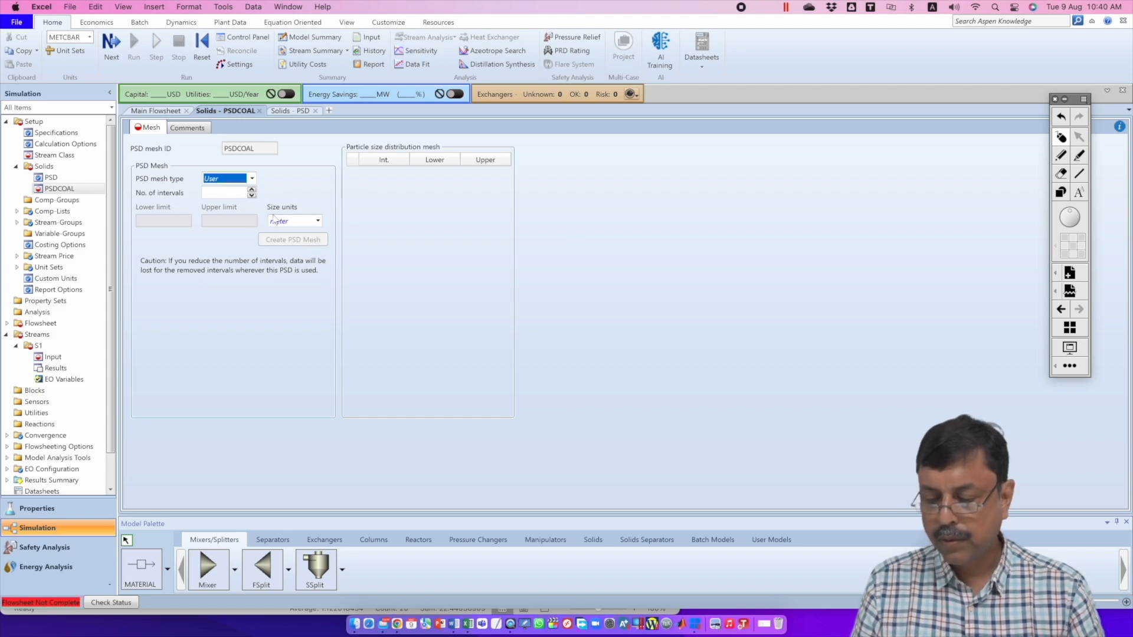
Step: Set the PSDCOAL mesh's number of intervals to 4 and view the available size units without changing the unit
click(233, 193)
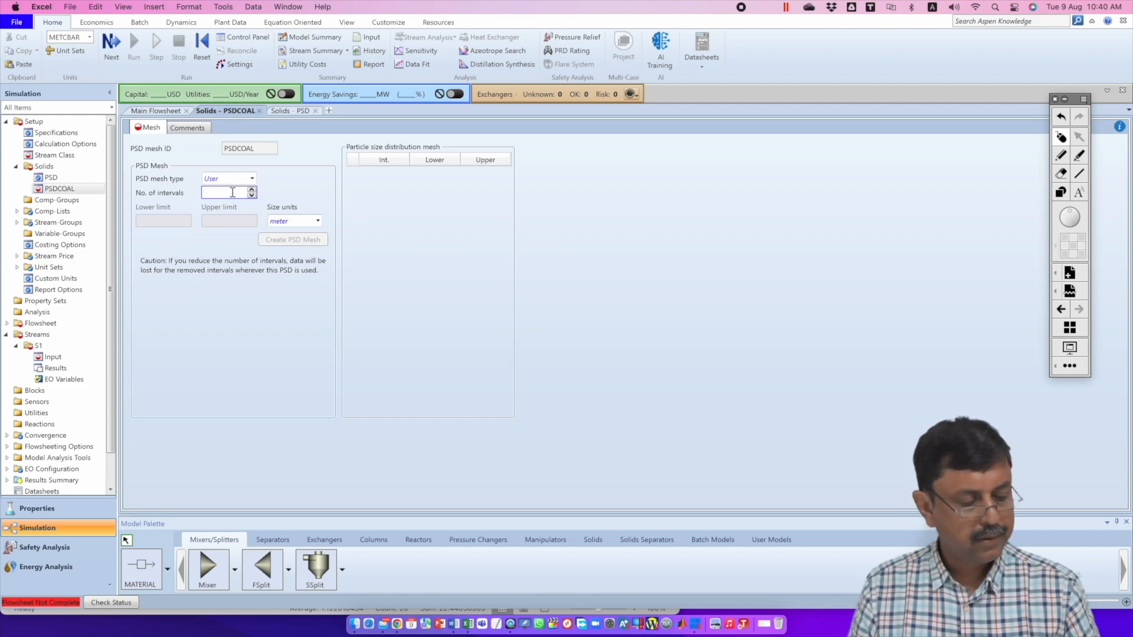
text(4)
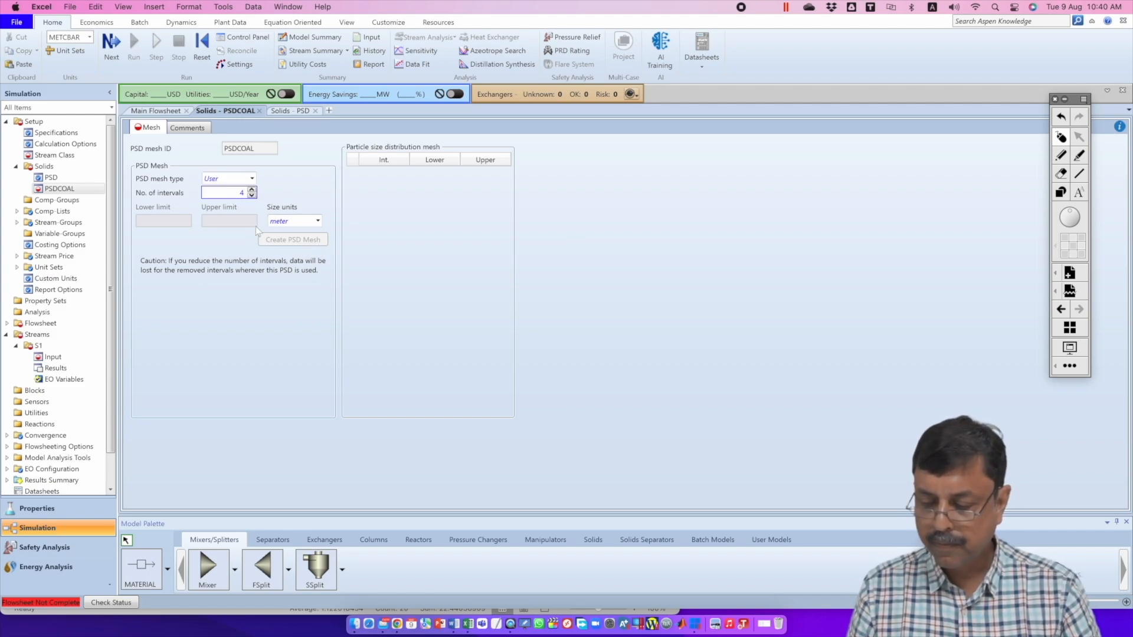
click(317, 220)
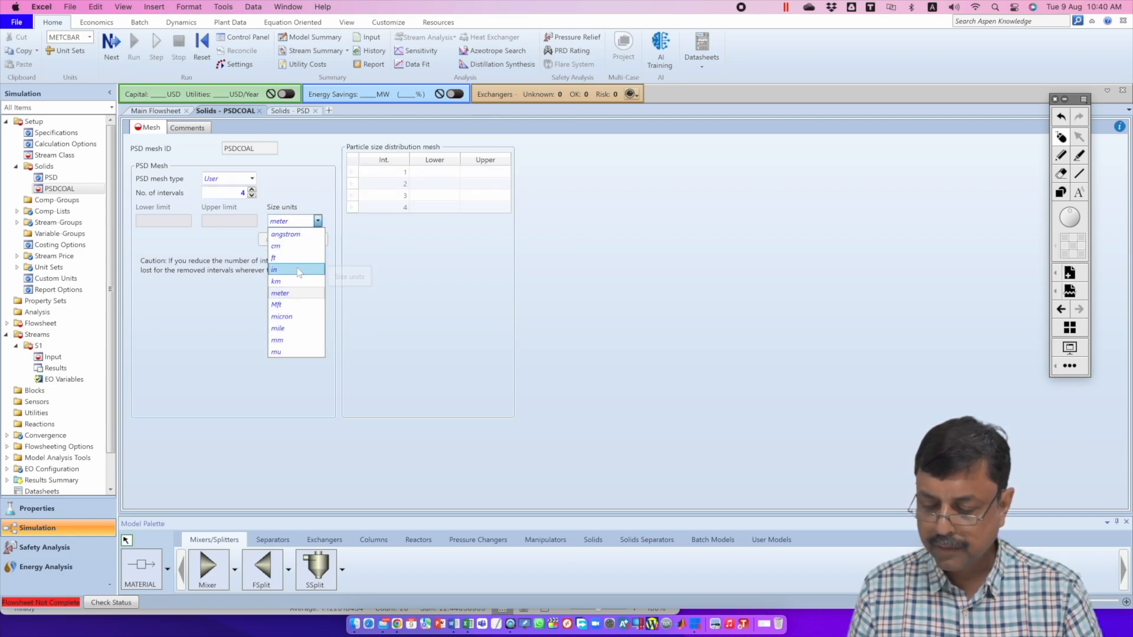
key(Escape)
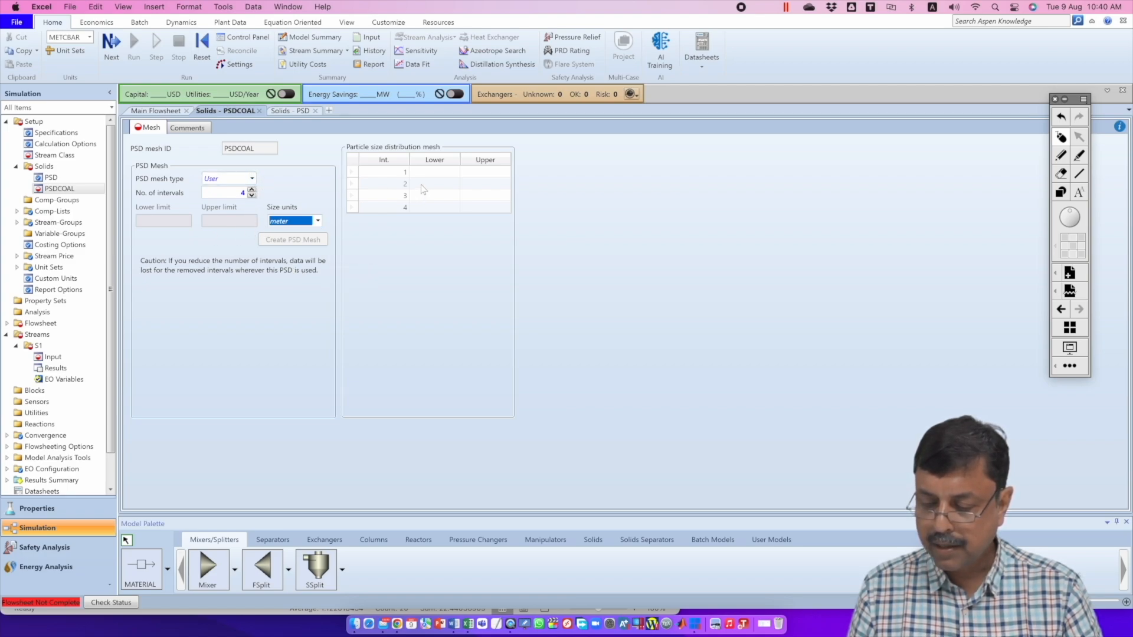
Step: Enter the PSDCOAL interval limits: a first lower limit of 0 and upper limits of 2, 3, 5 and 6
click(448, 171)
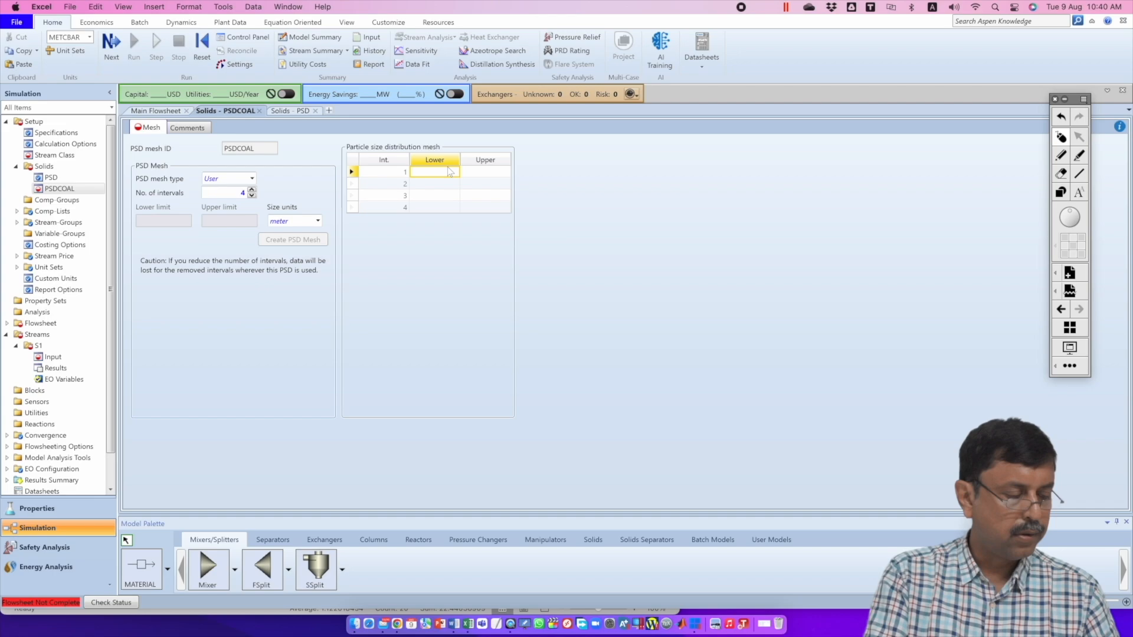
click(451, 171)
text(0)
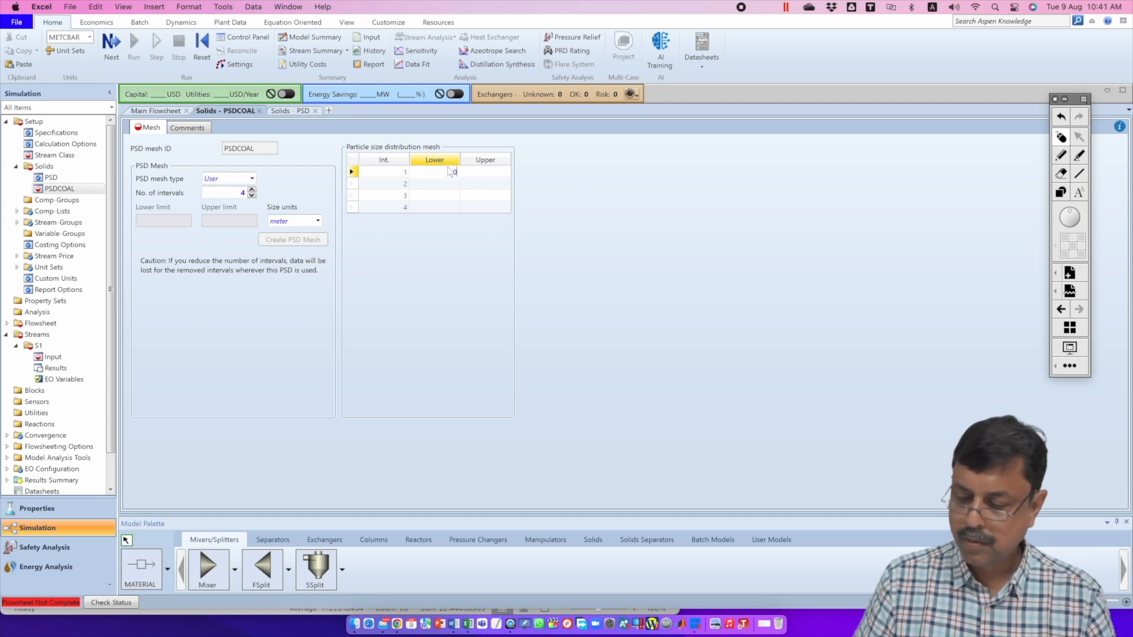
click(500, 172)
text(2)
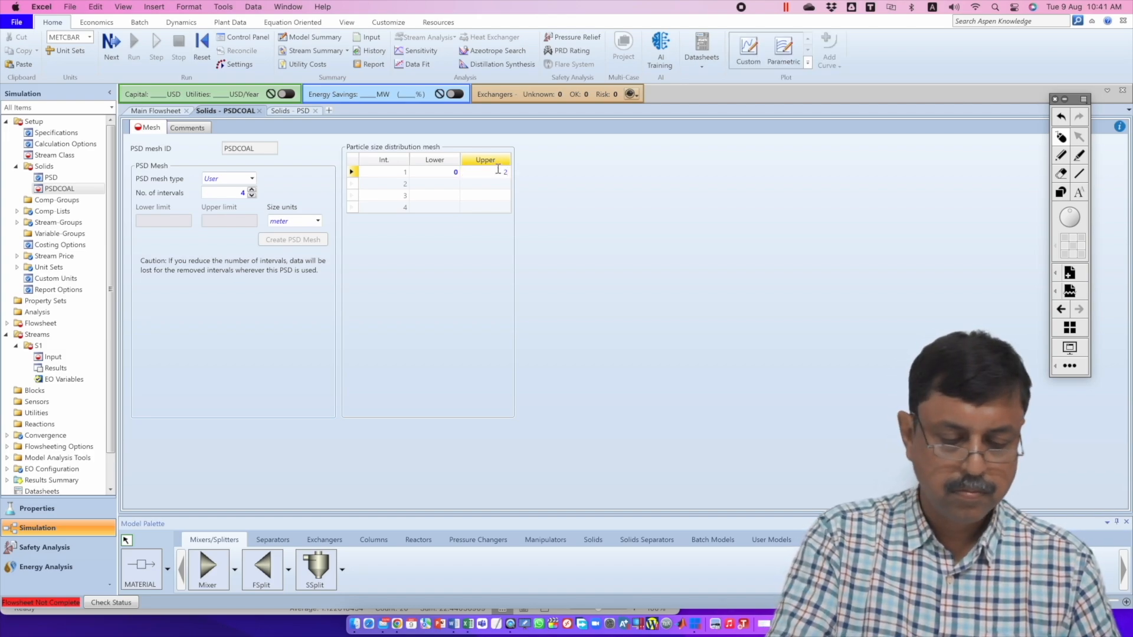
key(Return)
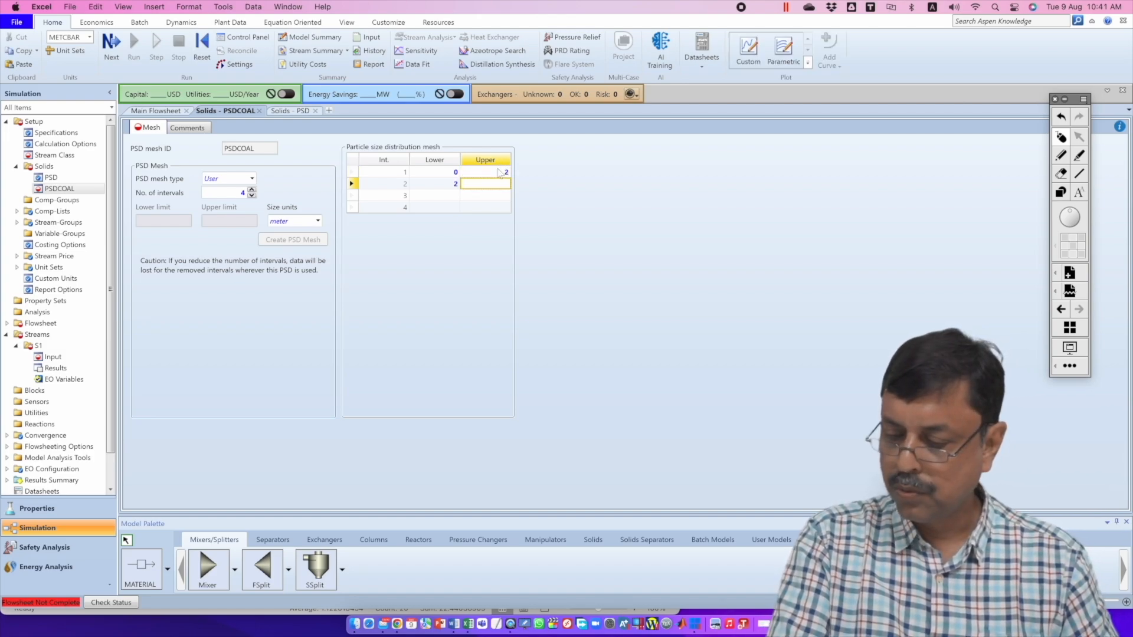
text(3)
key(Return)
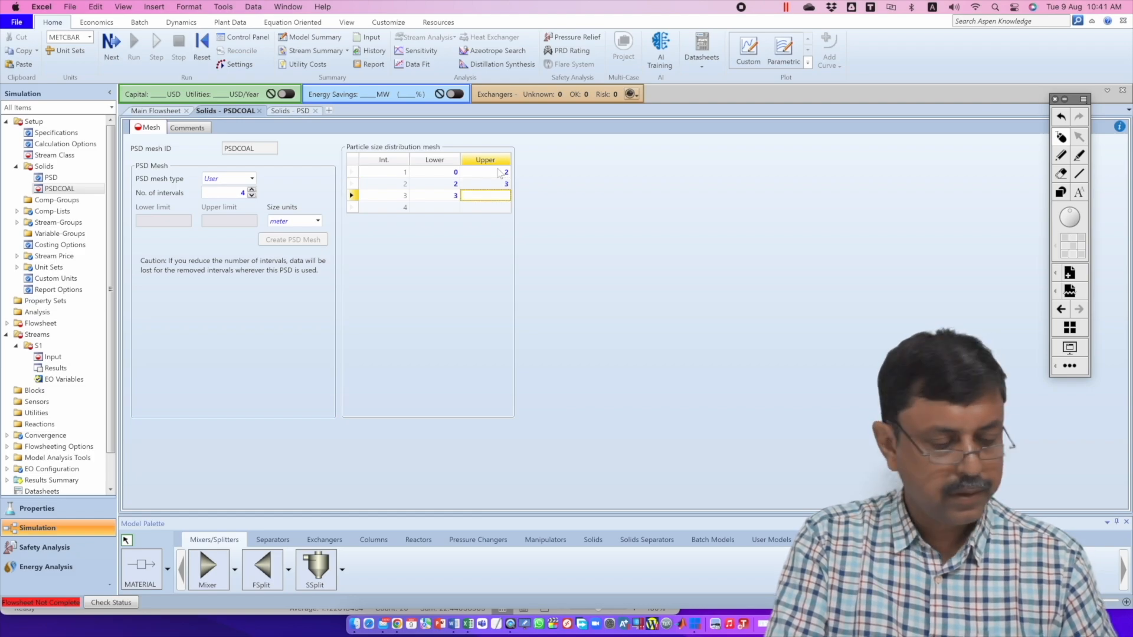
text(5)
key(Return)
text(6)
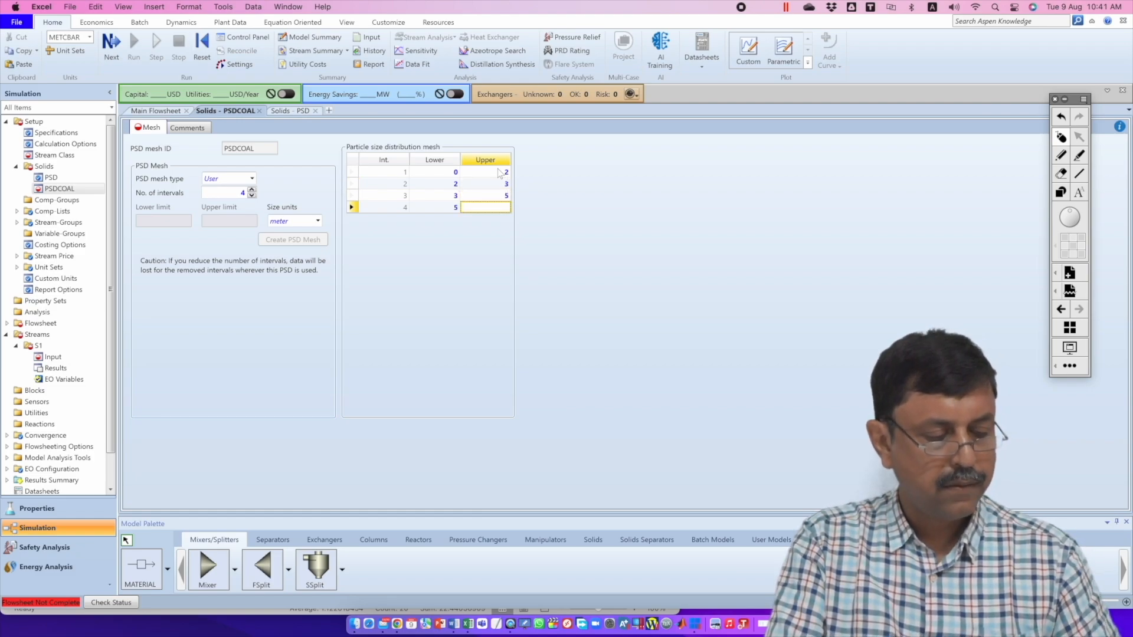
key(Return)
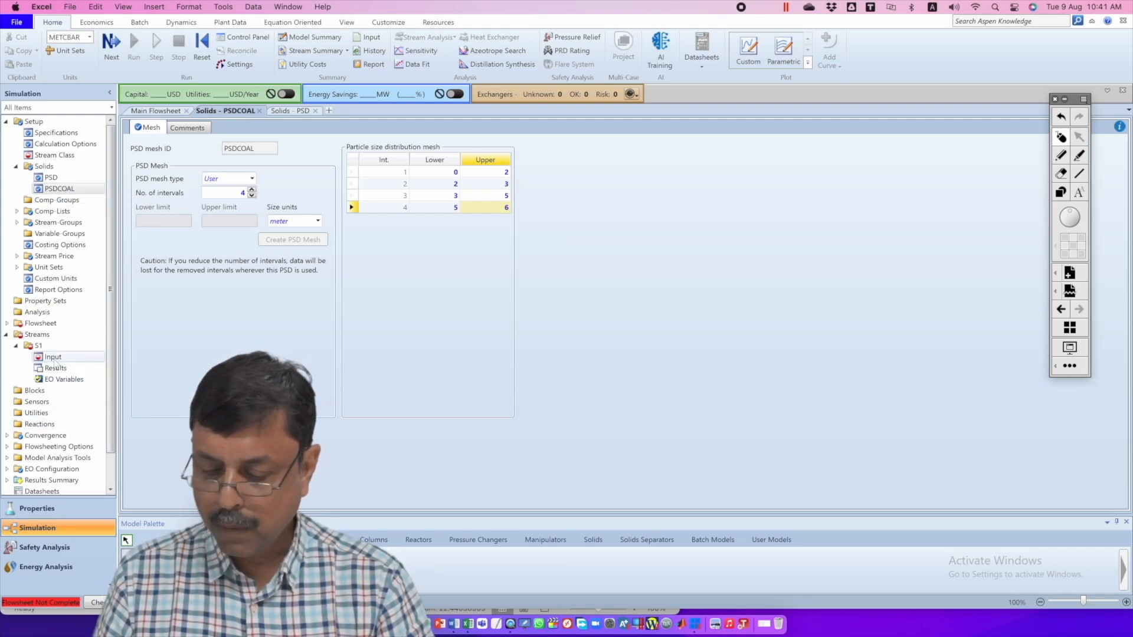
Step: Open stream S1's CI Solid input and view the PSD mesh IDs available for its particle size distribution
click(54, 357)
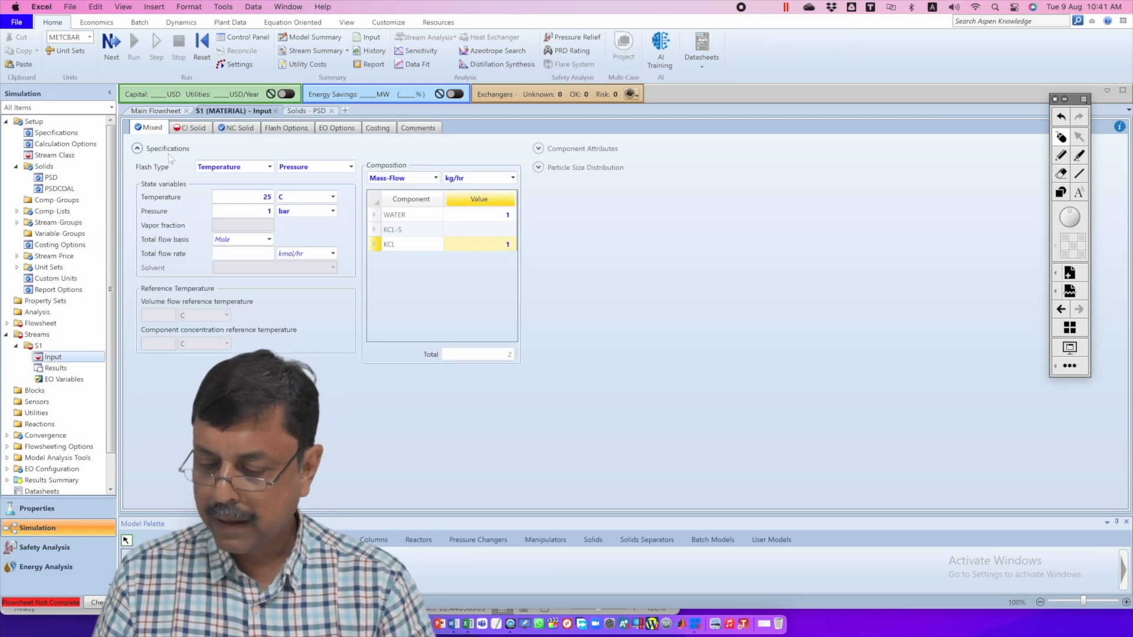
click(194, 128)
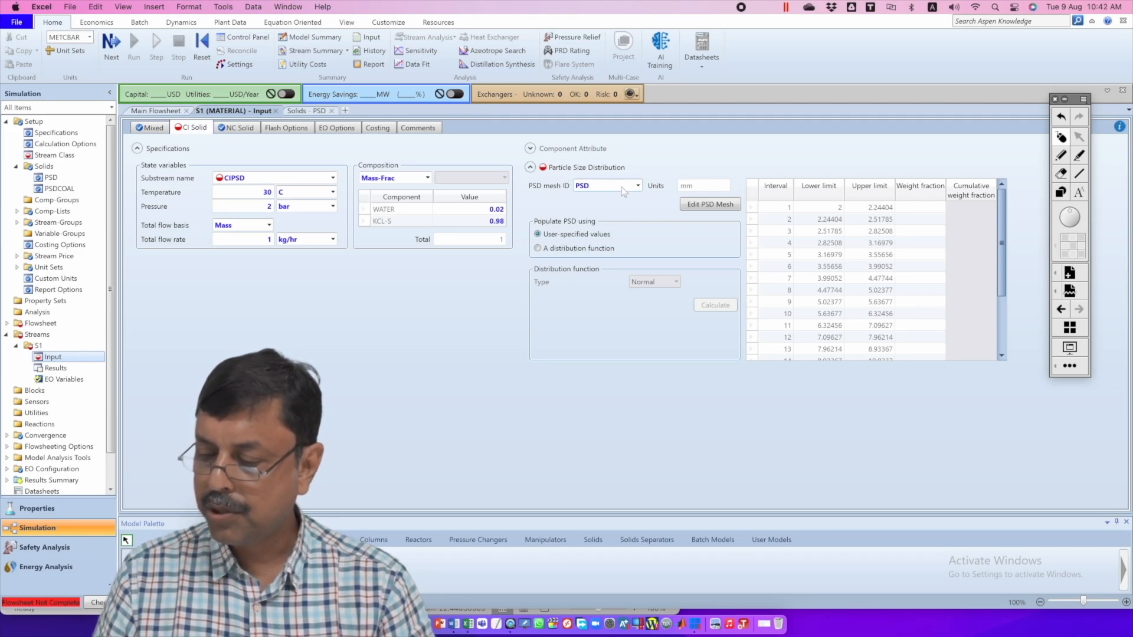
click(638, 187)
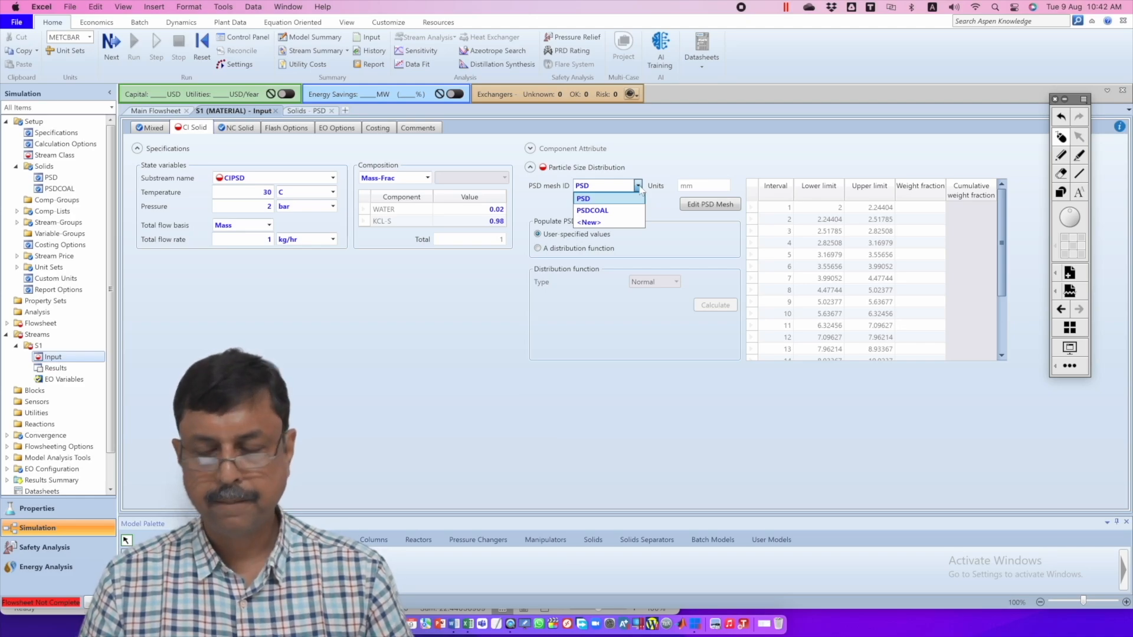
click(638, 186)
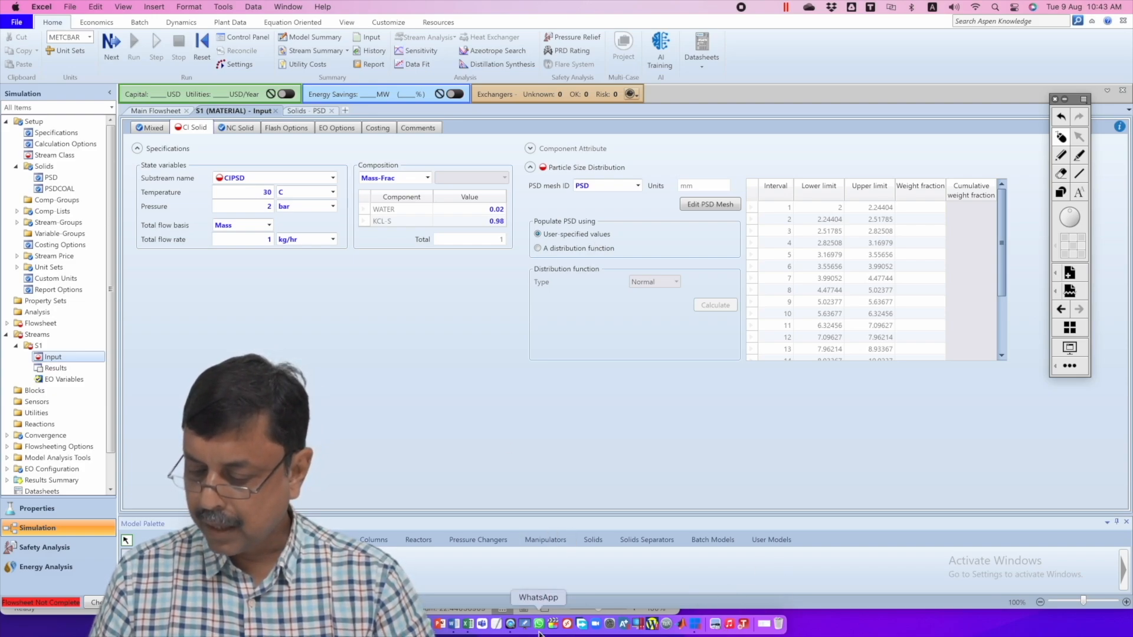
Step: Switch to Excel and look through the numbered particle size measurements in the PSD data sheet, from first to last row
click(468, 625)
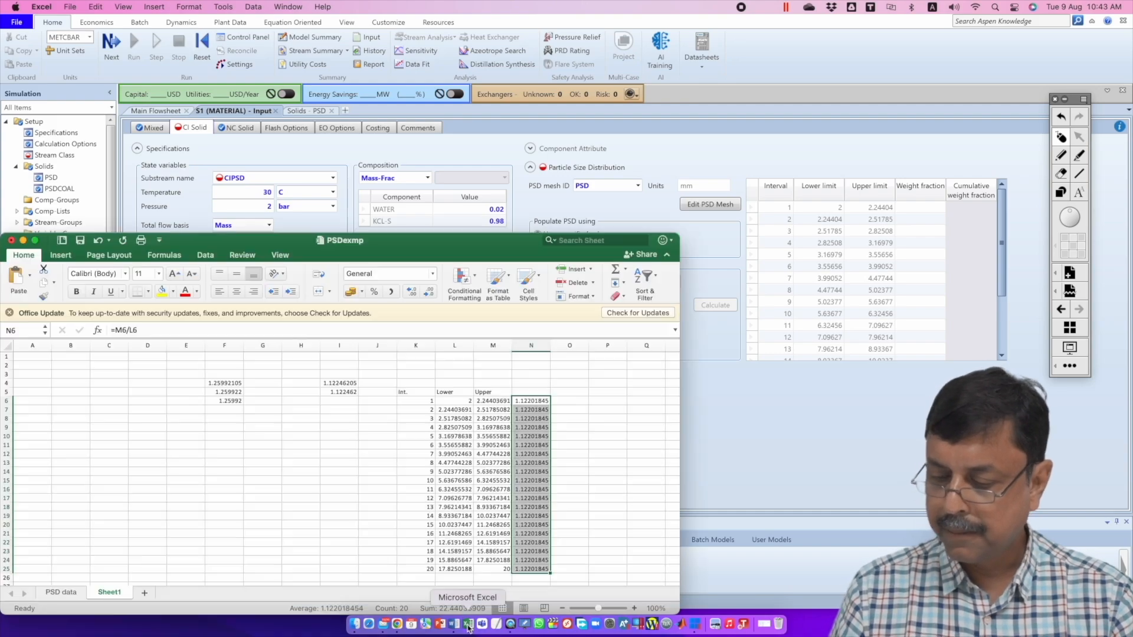
click(74, 594)
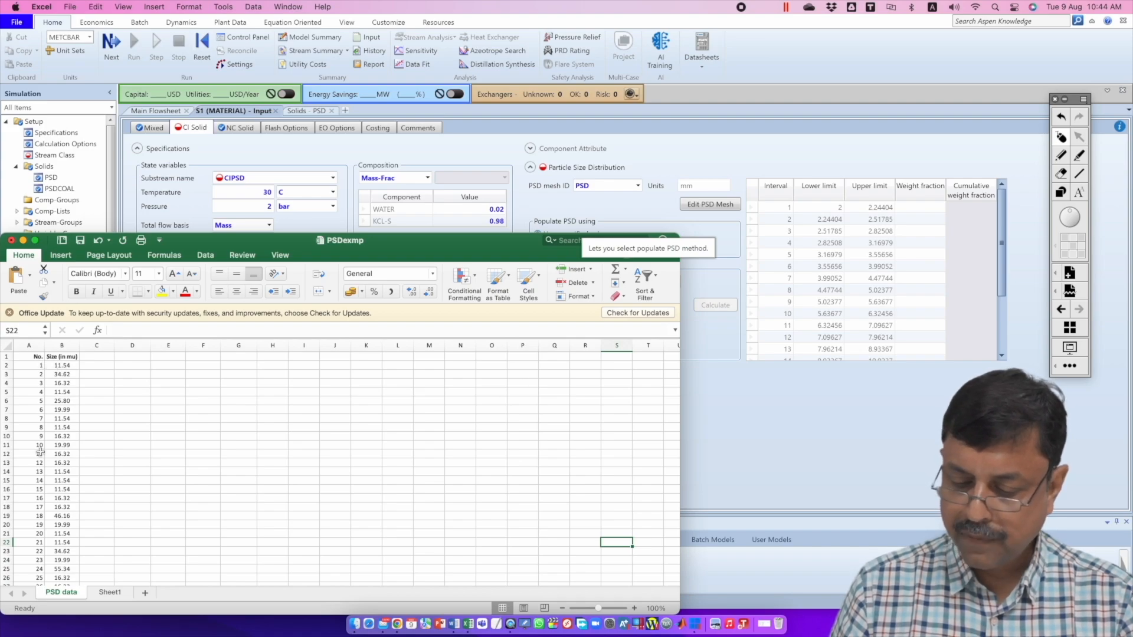
scroll(56, 451, down, 20)
scroll(53, 459, down, 20)
scroll(53, 459, down, 20)
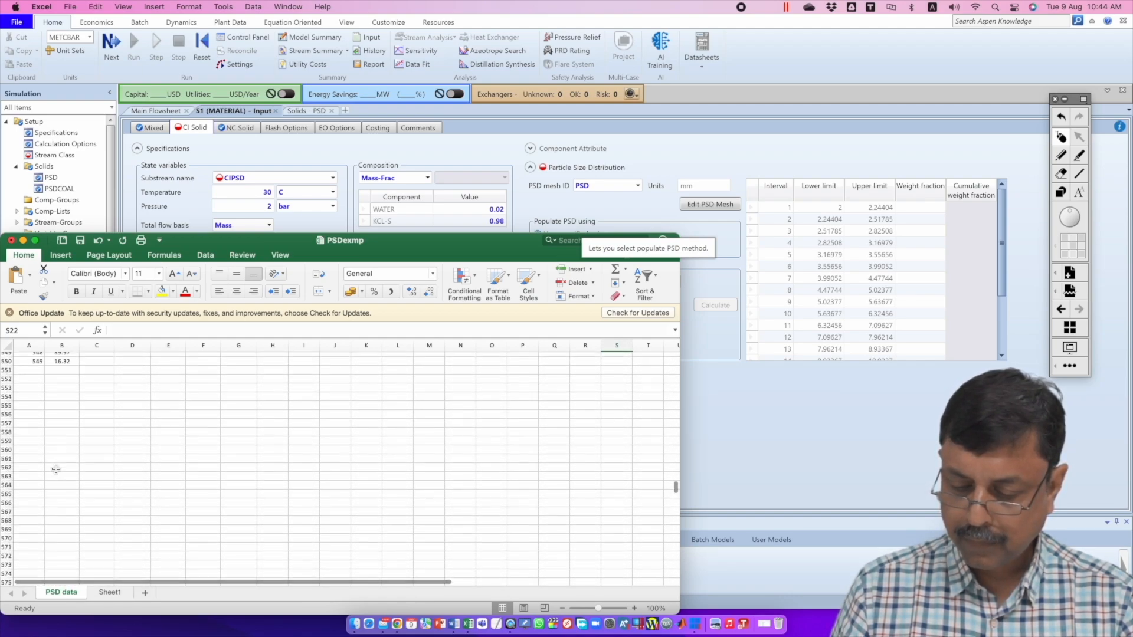
scroll(56, 469, up, 3)
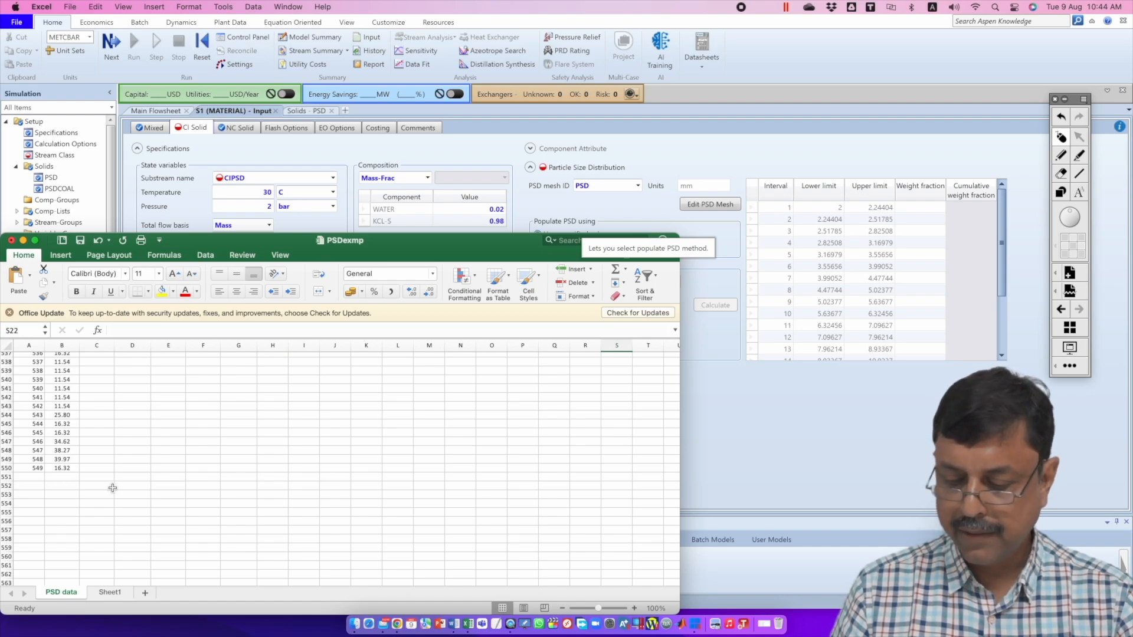
scroll(109, 485, up, 3)
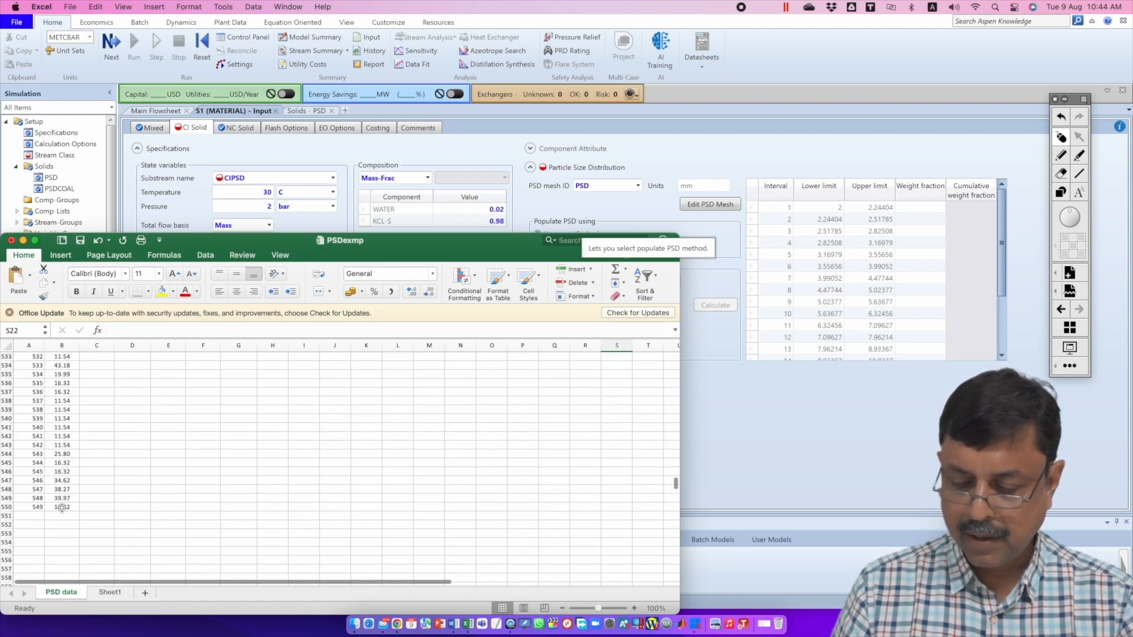
scroll(109, 495, up, 15)
scroll(112, 492, up, 20)
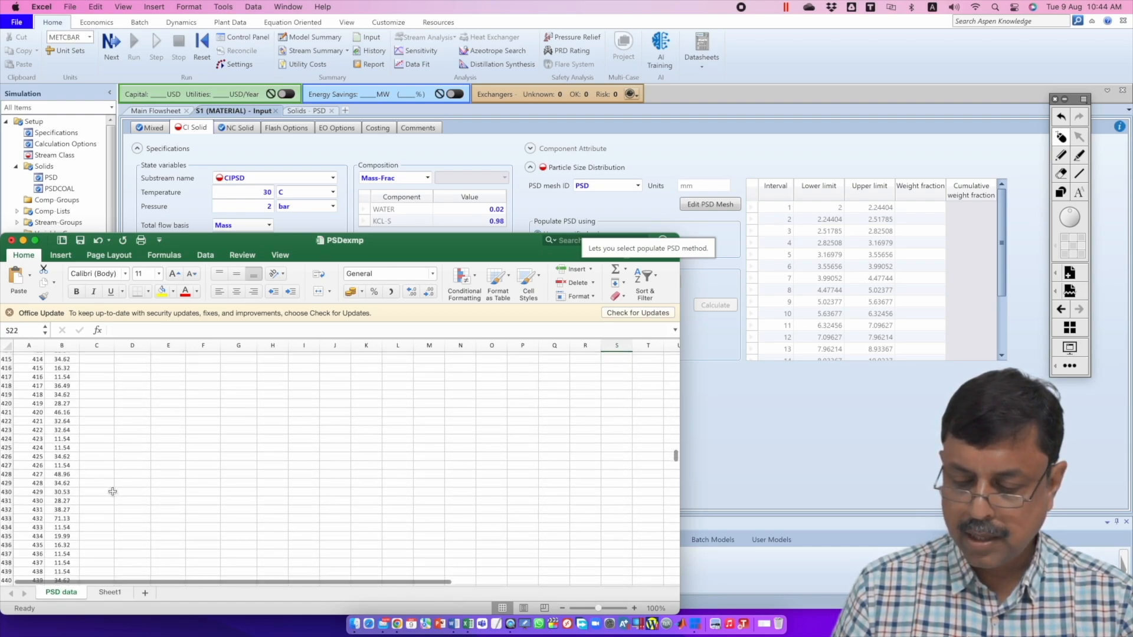
scroll(110, 491, up, 20)
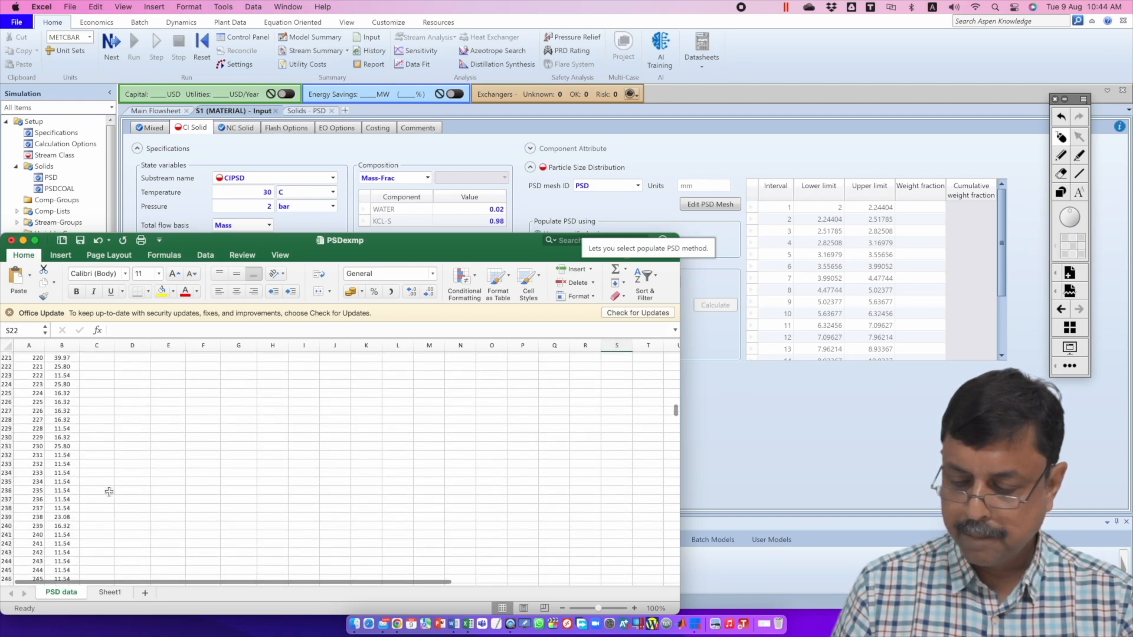
scroll(108, 487, up, 14)
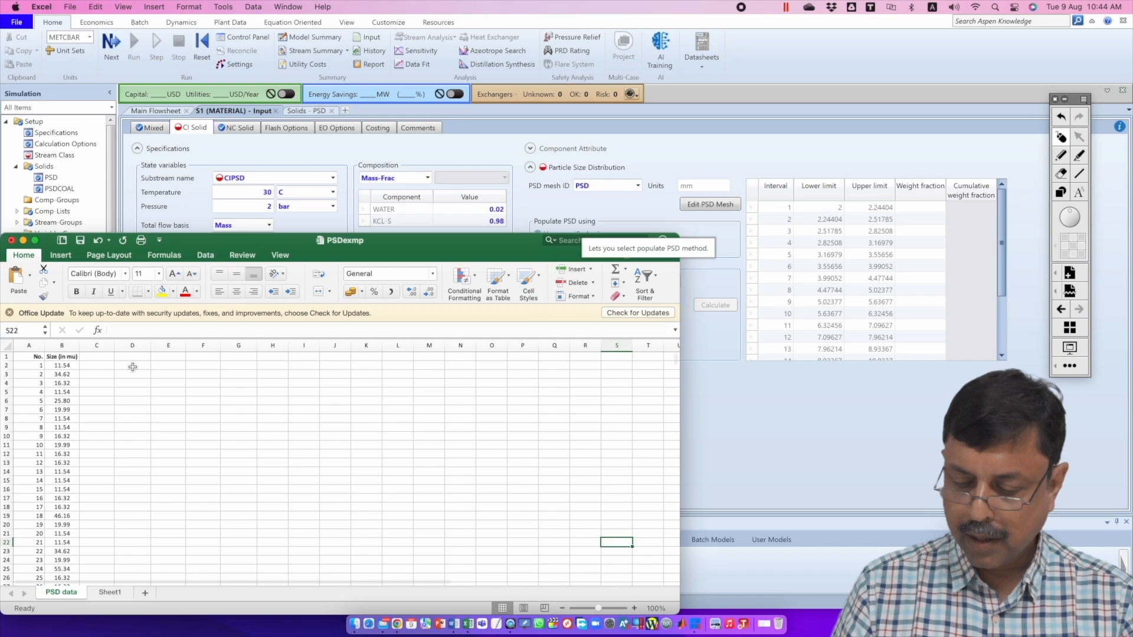
Step: Calculate the smallest measured particle size in cell D2 with the formula =MIN(B2:B550)
click(133, 365)
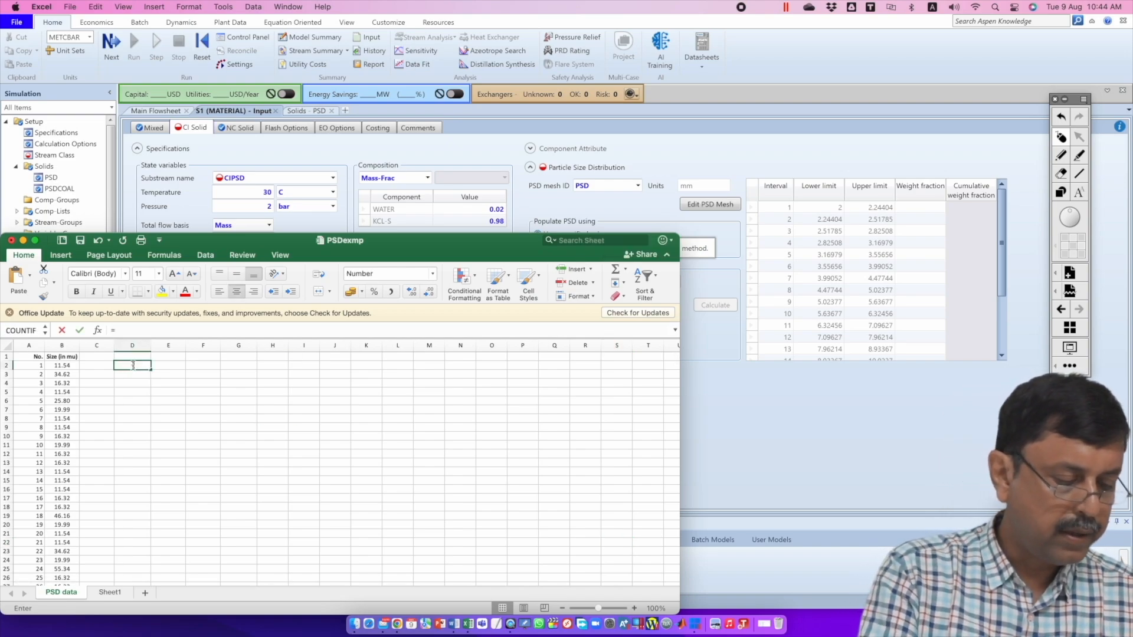
text(=min()
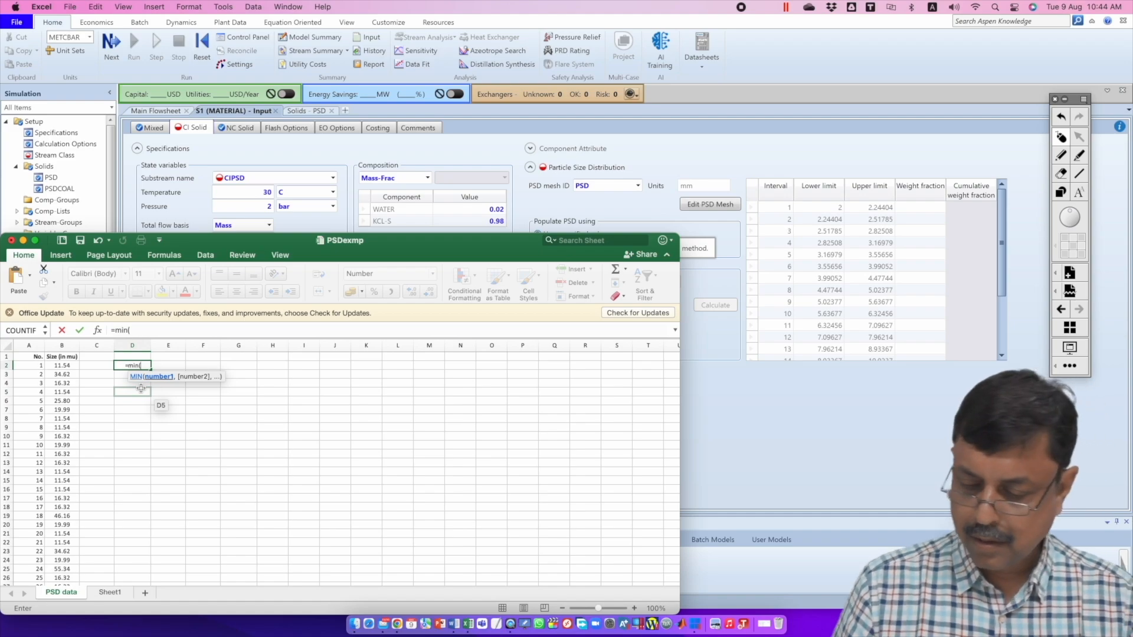
click(72, 366)
drag(69, 379, 56, 555)
key(Return)
scroll(49, 561, up, 1)
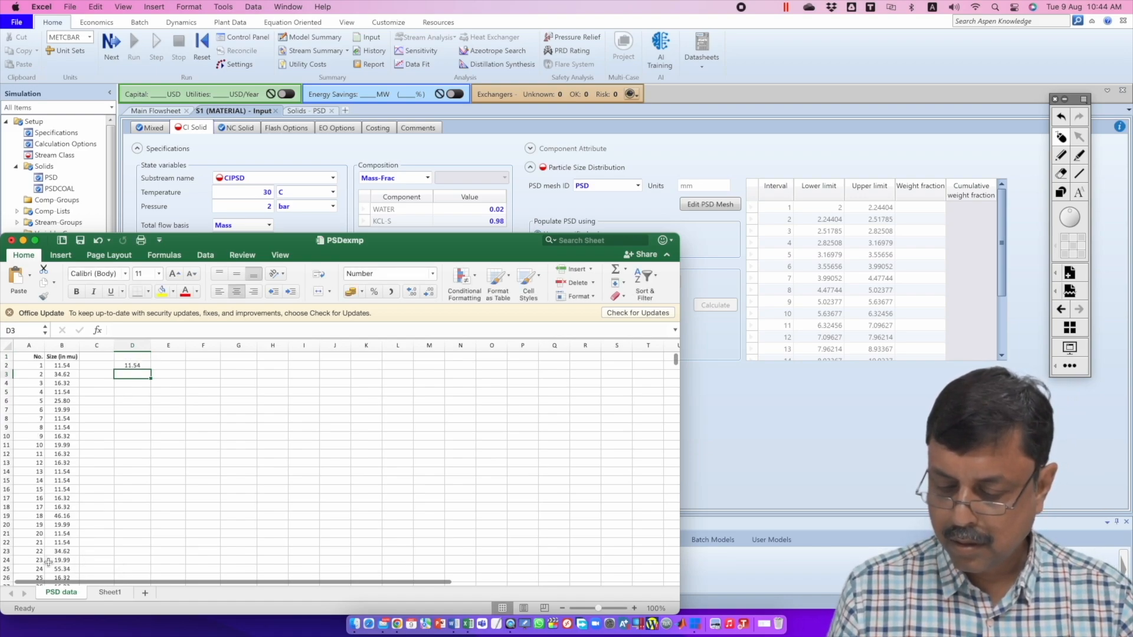
Step: Copy the minimum-size formula from cell D2 into cell E2
click(134, 365)
key(super+c)
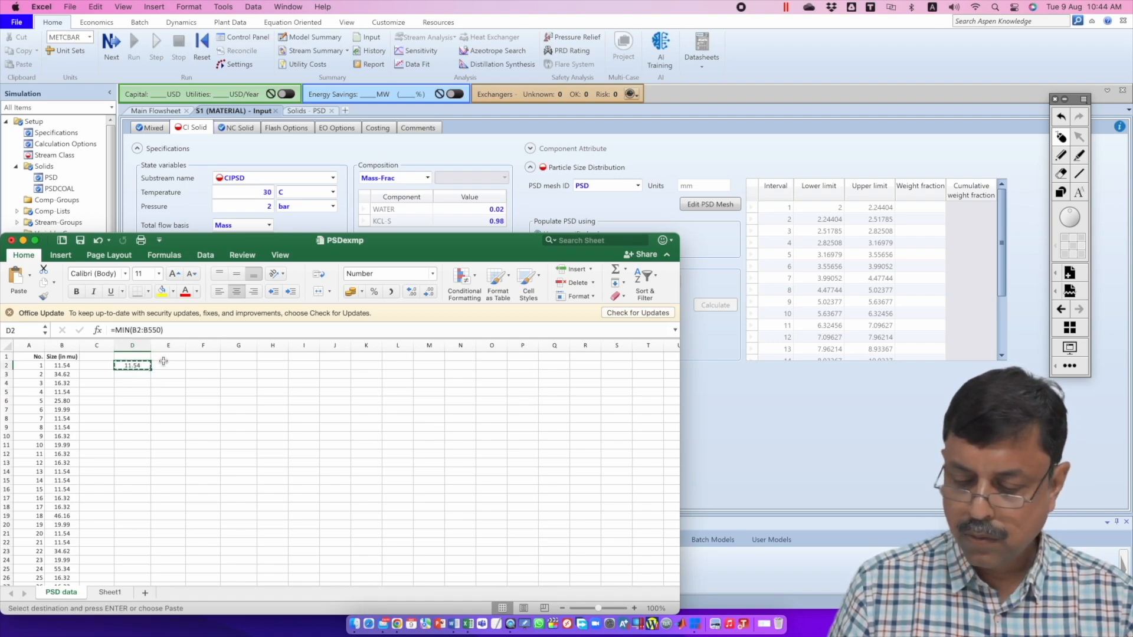
click(163, 363)
key(super+v)
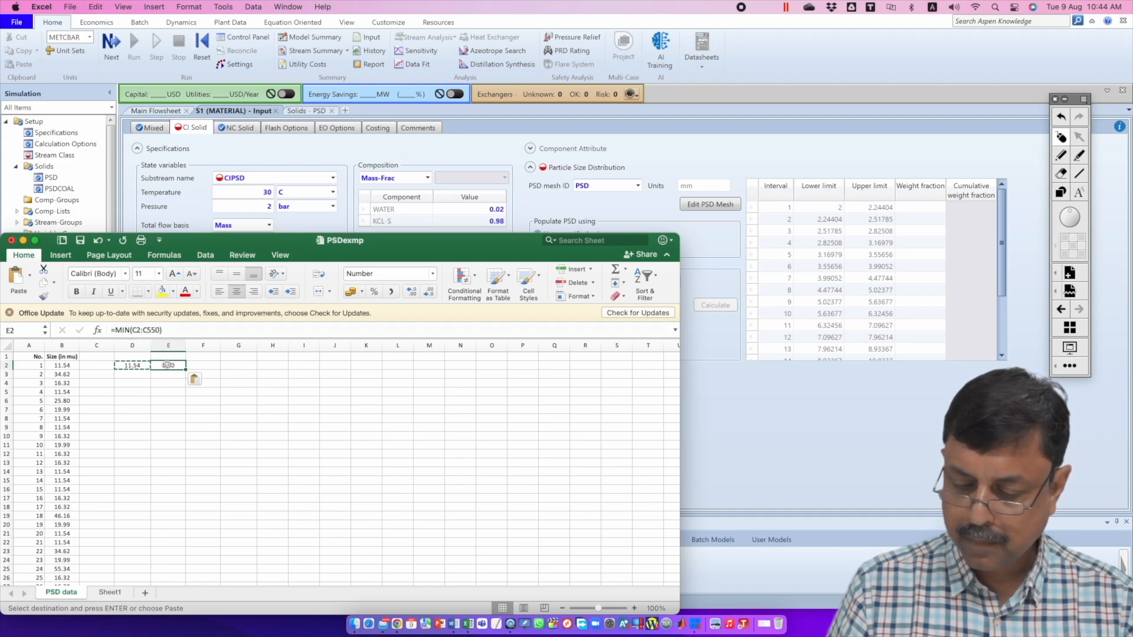
Step: Change the formula in cell E2 to =MAX(B2:B550) for the largest measured particle size
click(130, 330)
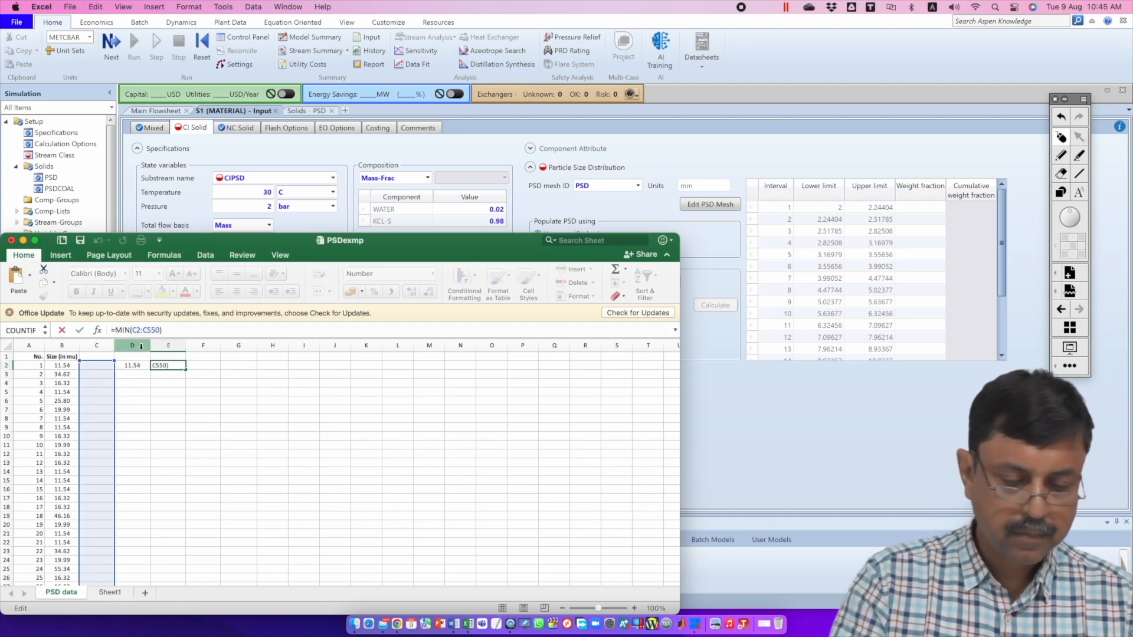
key(BackSpace)
key(BackSpace)
key(BackSpace)
text(Ma)
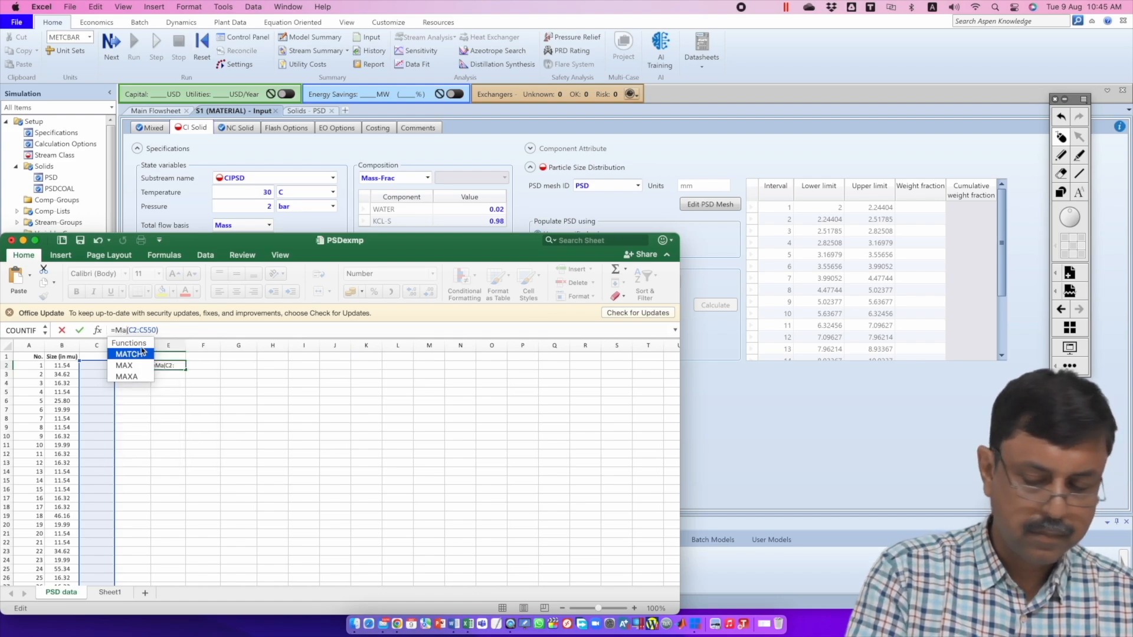
text(x)
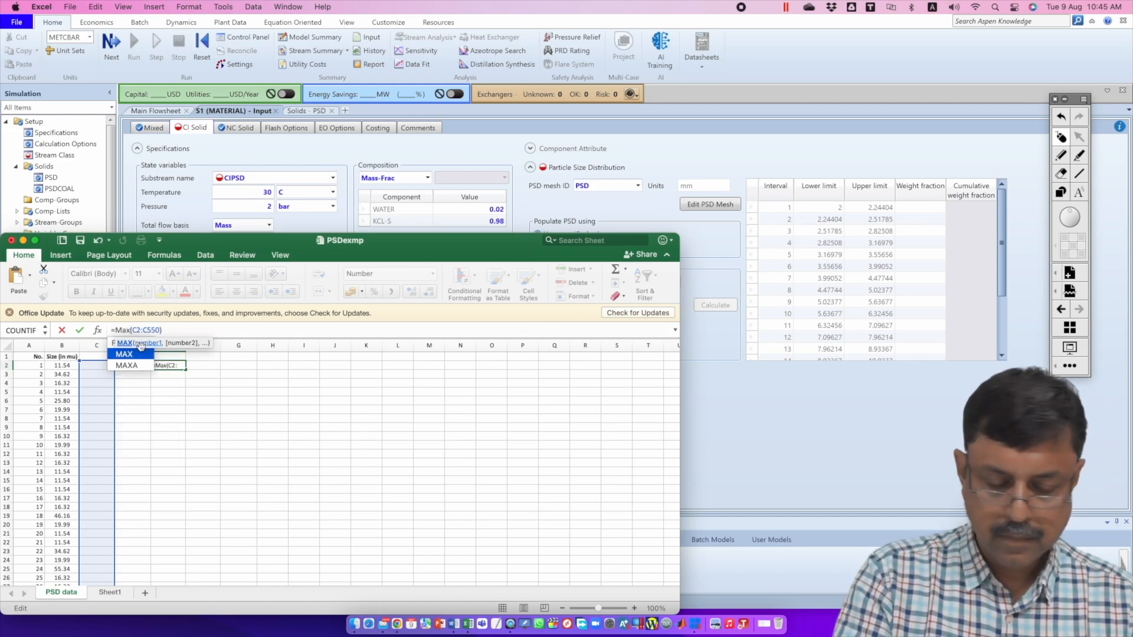
key(Right)
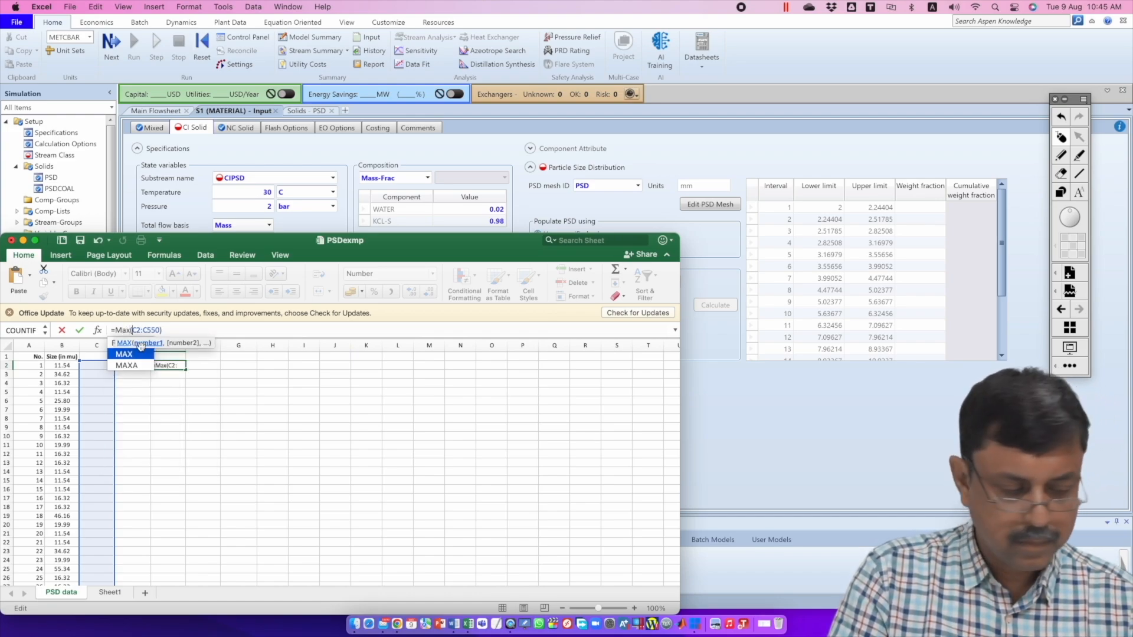
text(b)
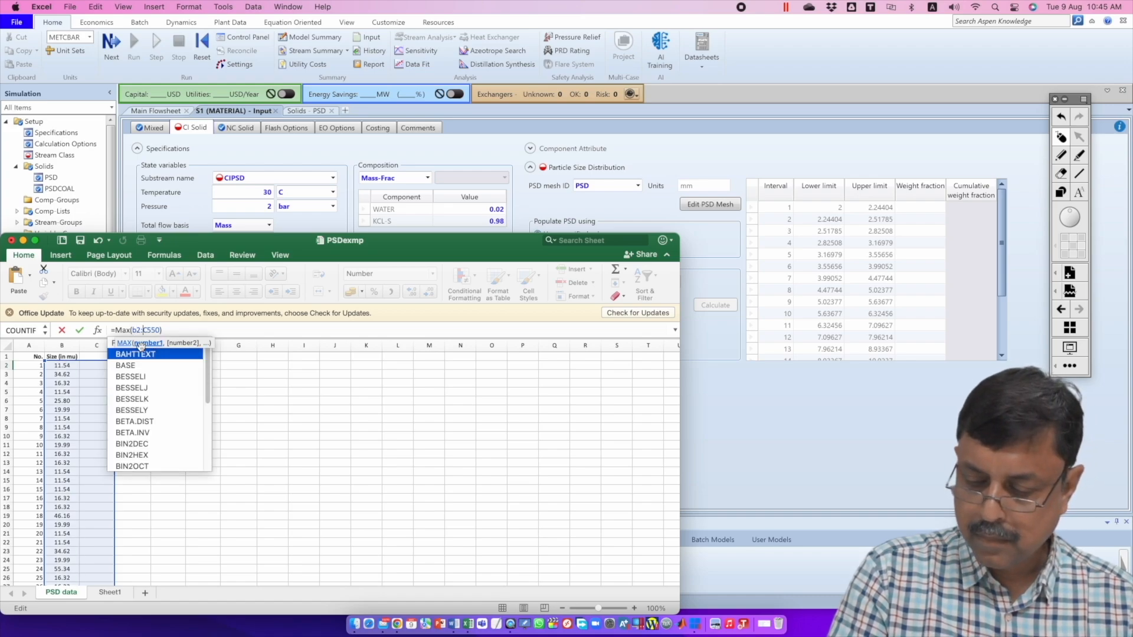
key(shift+Right)
text(b)
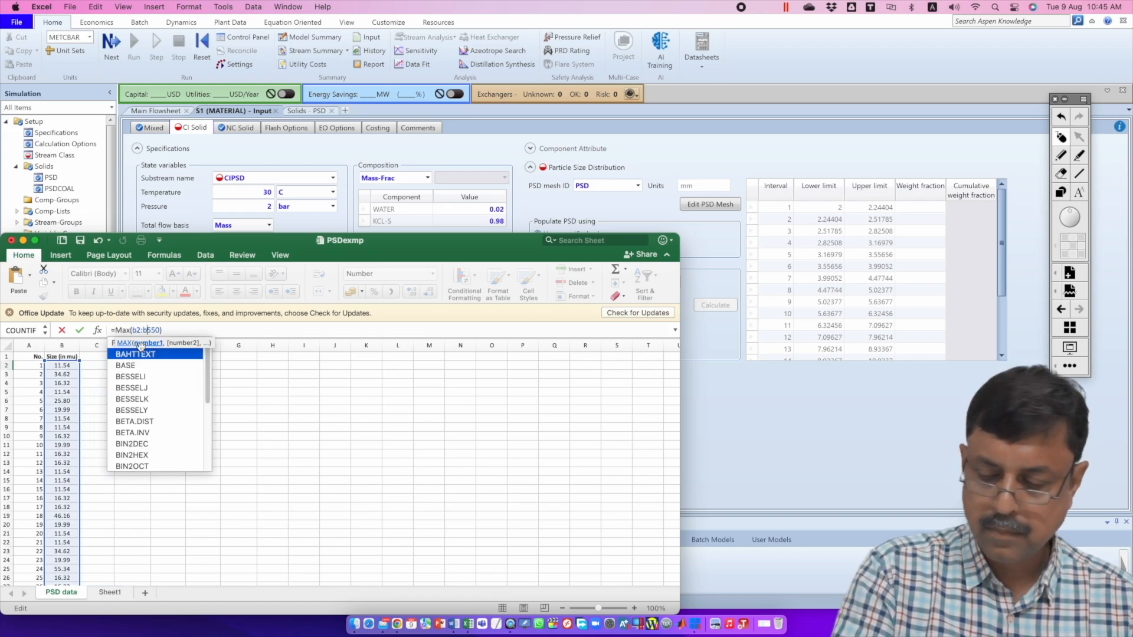
key(Return)
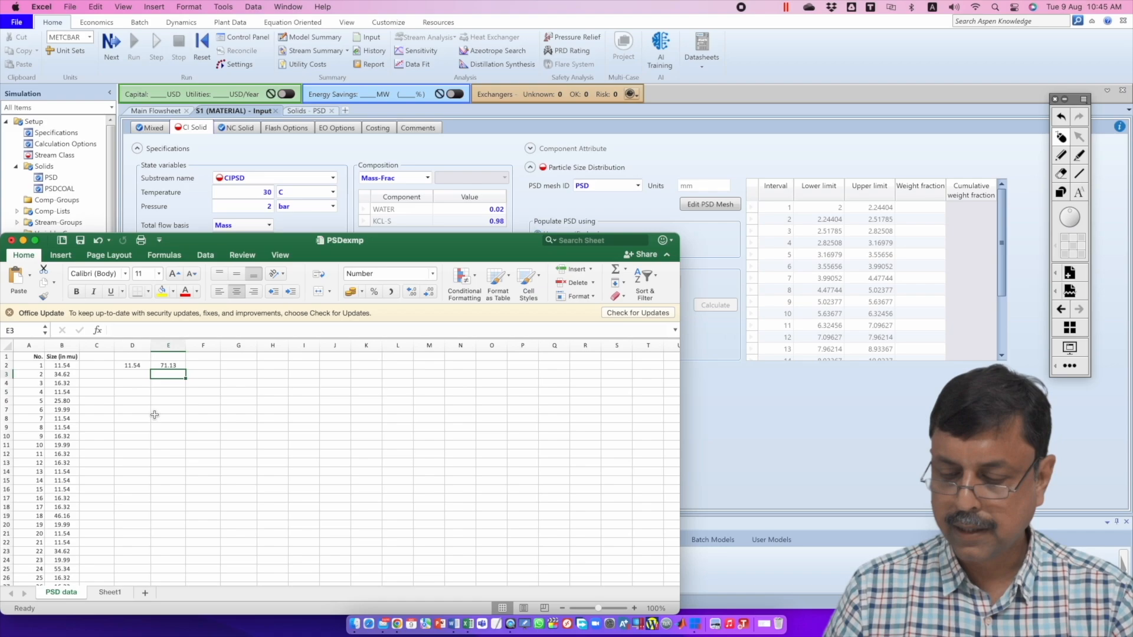
Step: Switch to Aspen Plus and set the number of intervals of stream S1's PSD mesh to 10, accepting the mesh redefinition
click(738, 96)
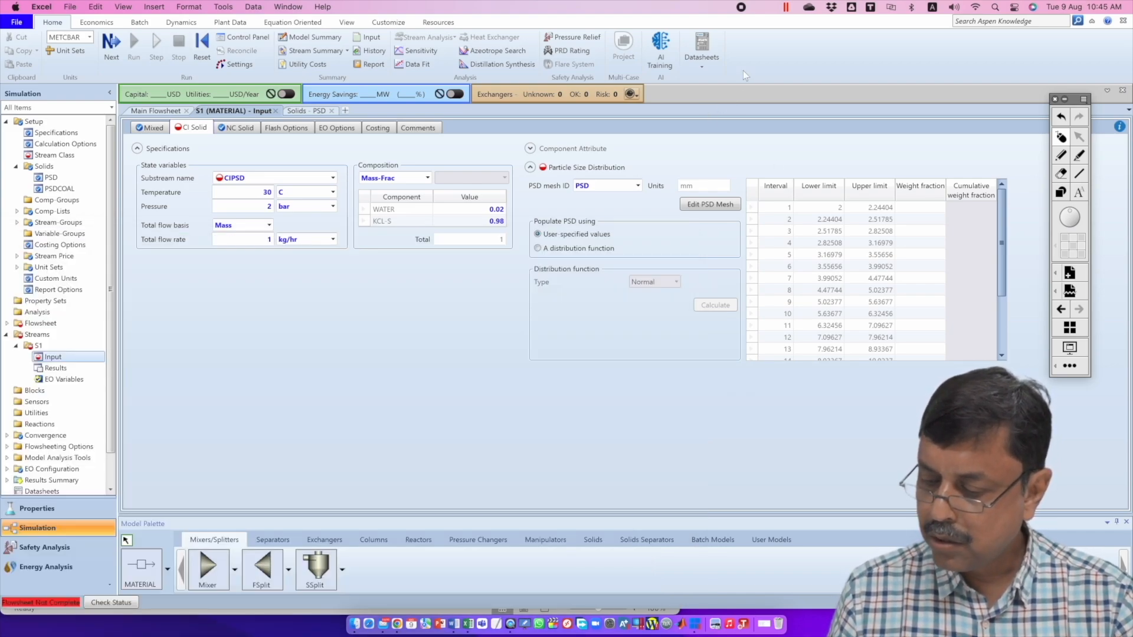
click(698, 205)
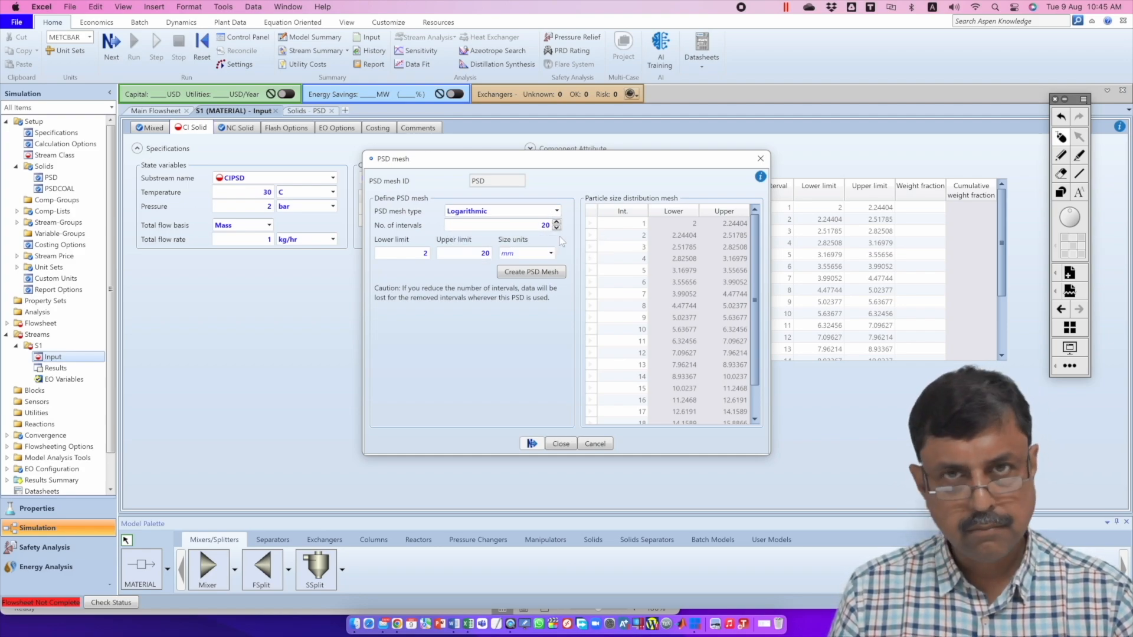
click(544, 226)
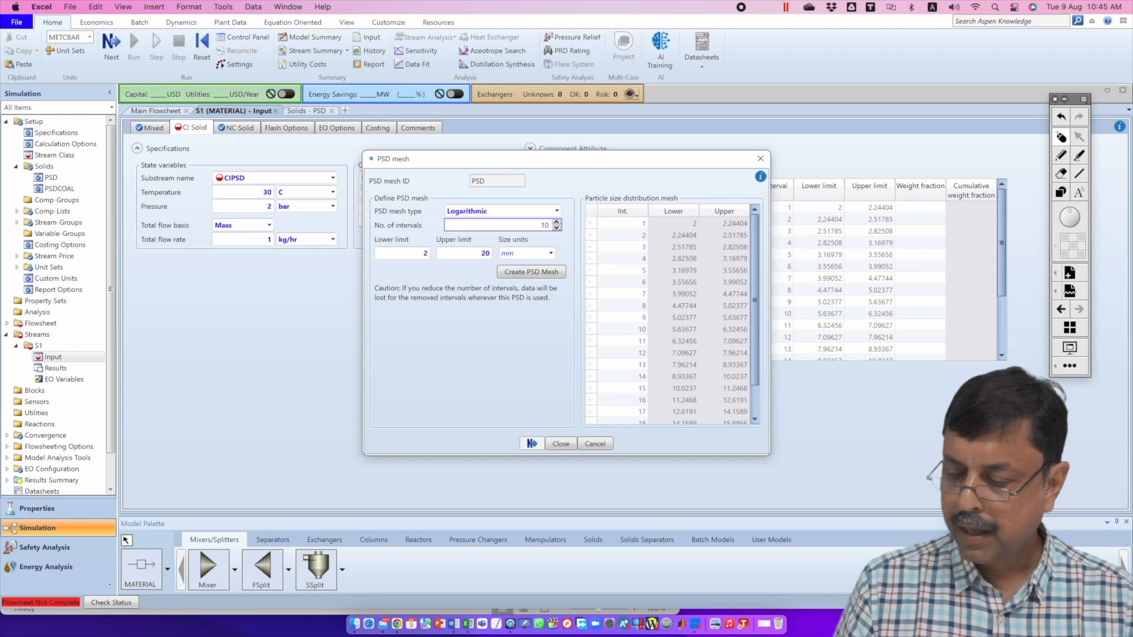
click(426, 256)
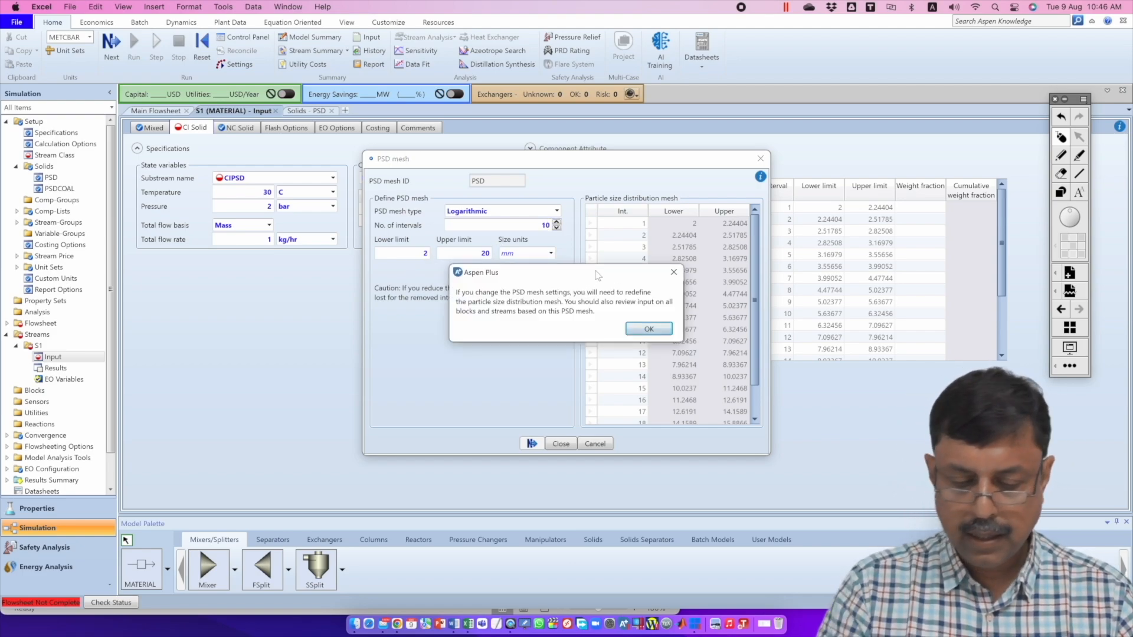
key(Return)
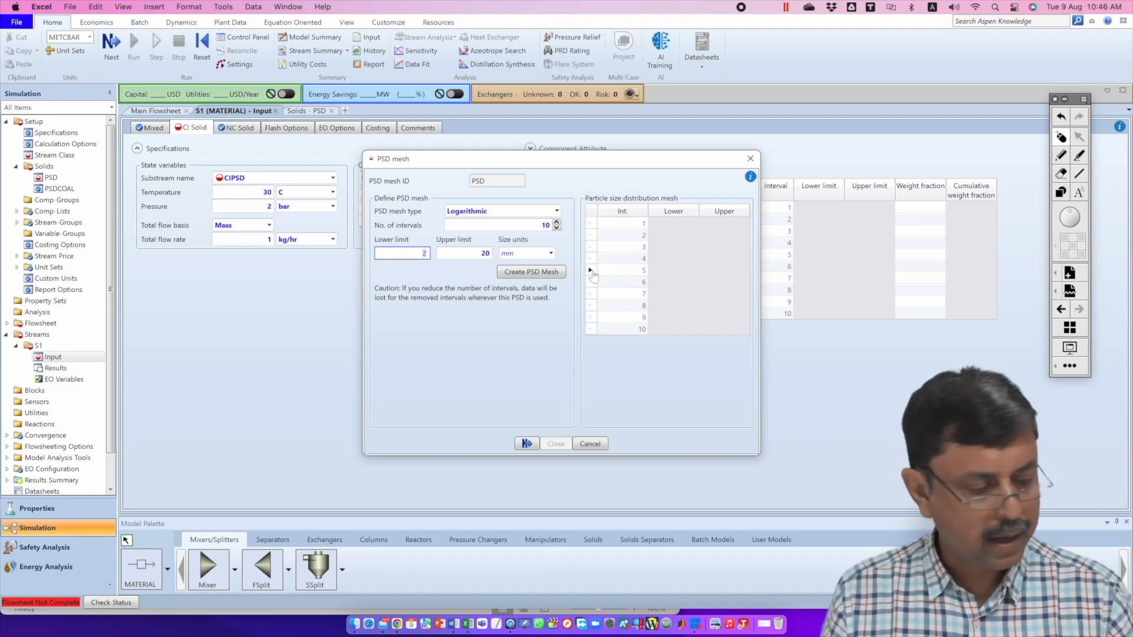
Step: Set the PSD mesh's lower limit to 11 and upper limit to 72, create the mesh and close its dialog
double_click(483, 255)
text(7)
text(2)
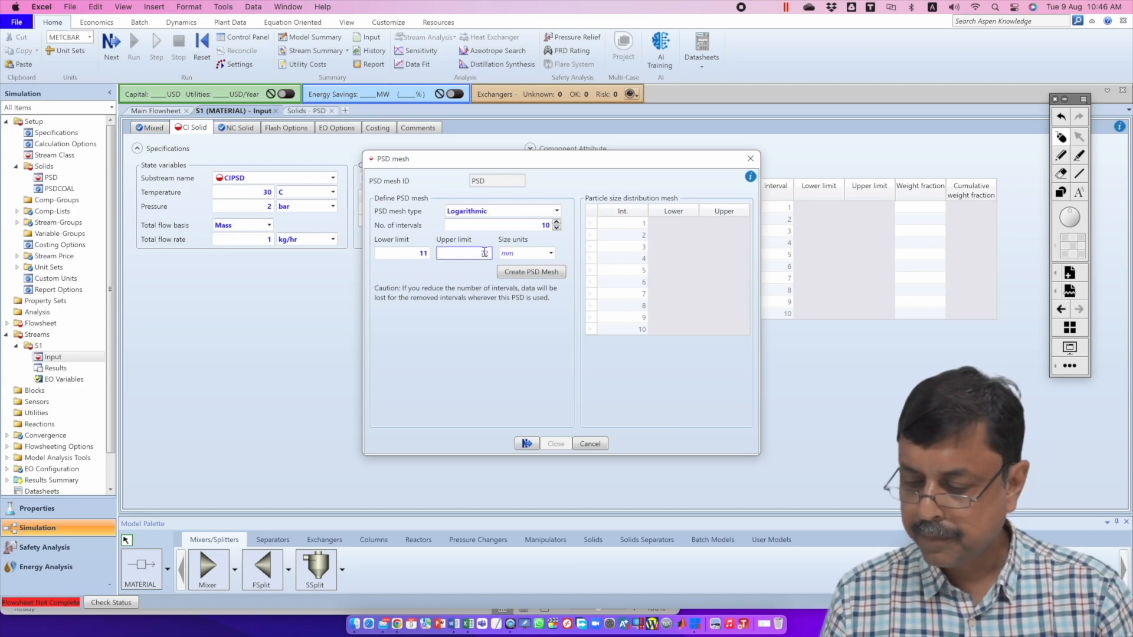
key(Return)
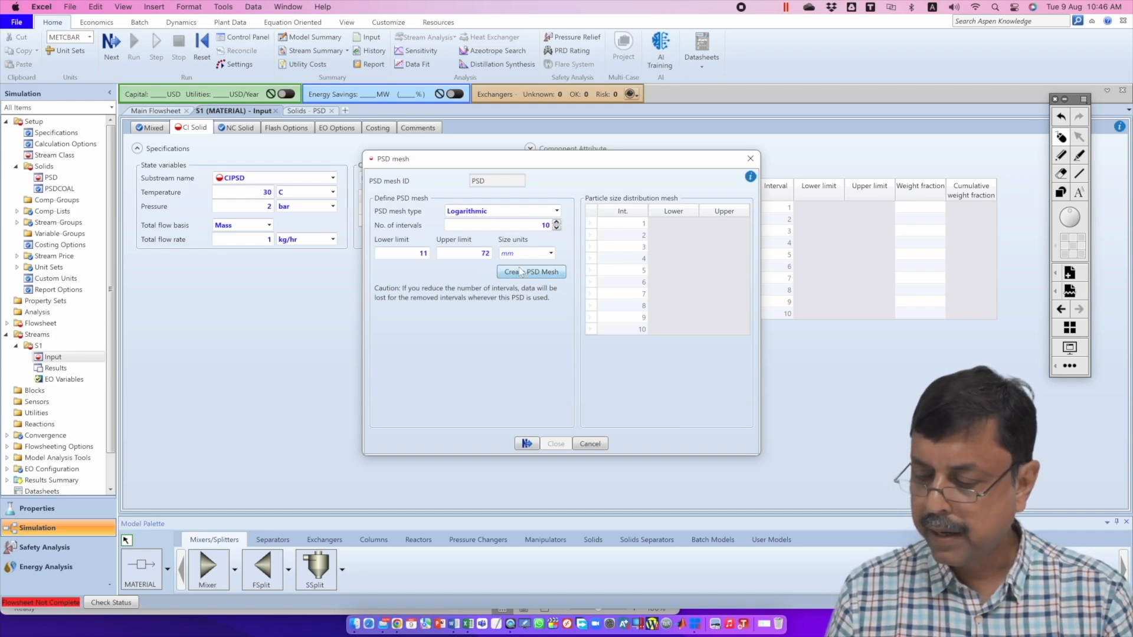
click(521, 272)
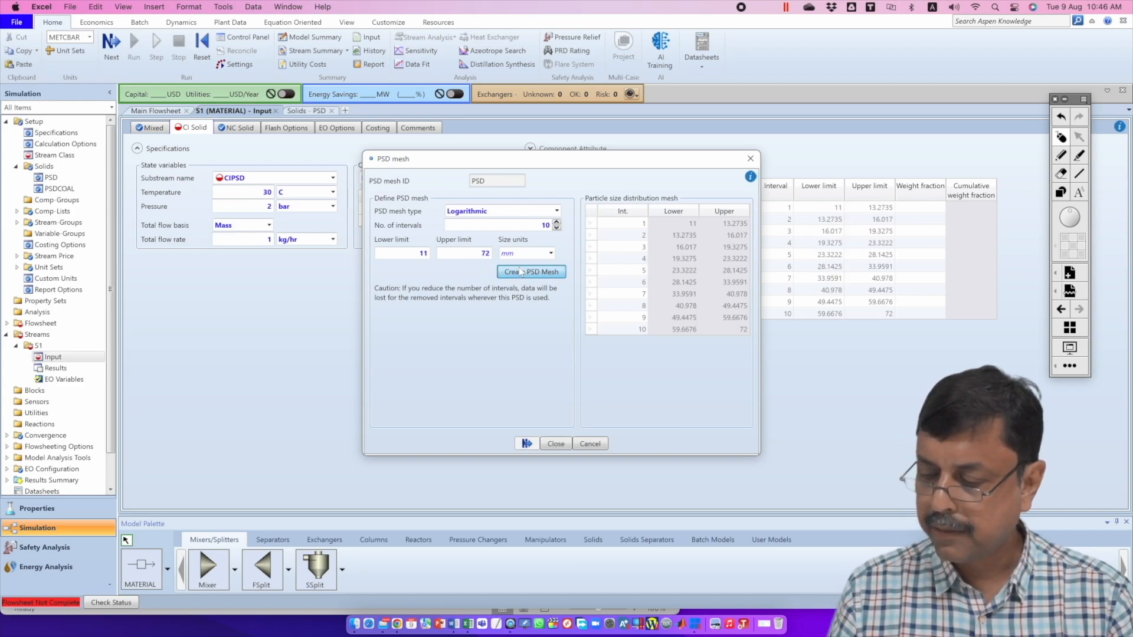
click(555, 444)
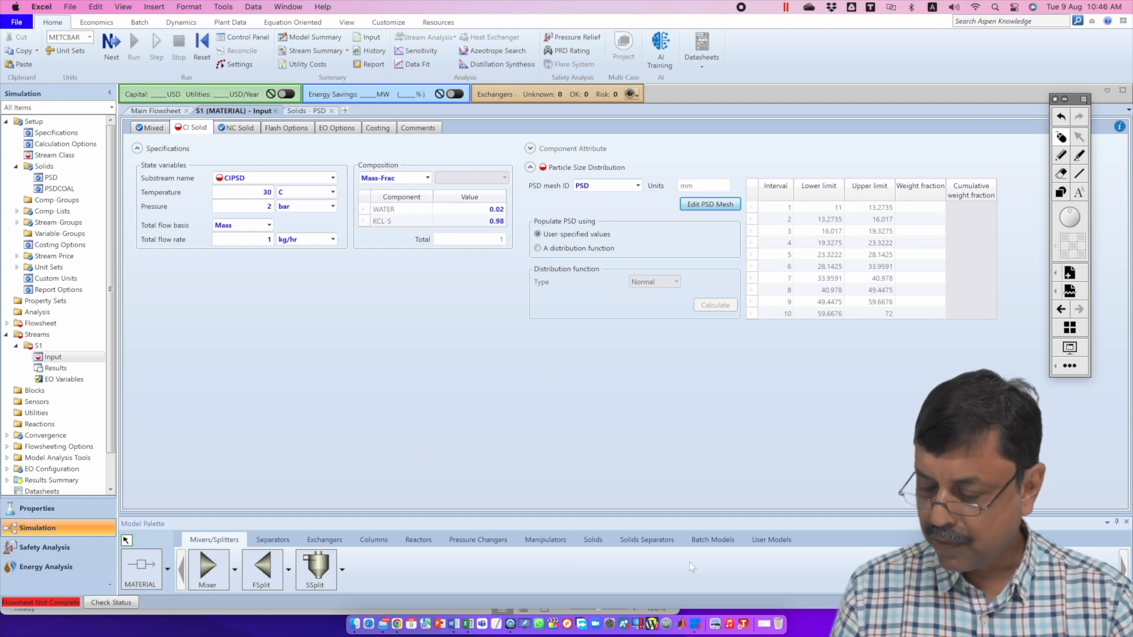
Step: Try to copy the PSD mesh's Lower limit and Upper limit columns together from Aspen Plus into Excel at cell G2
click(469, 624)
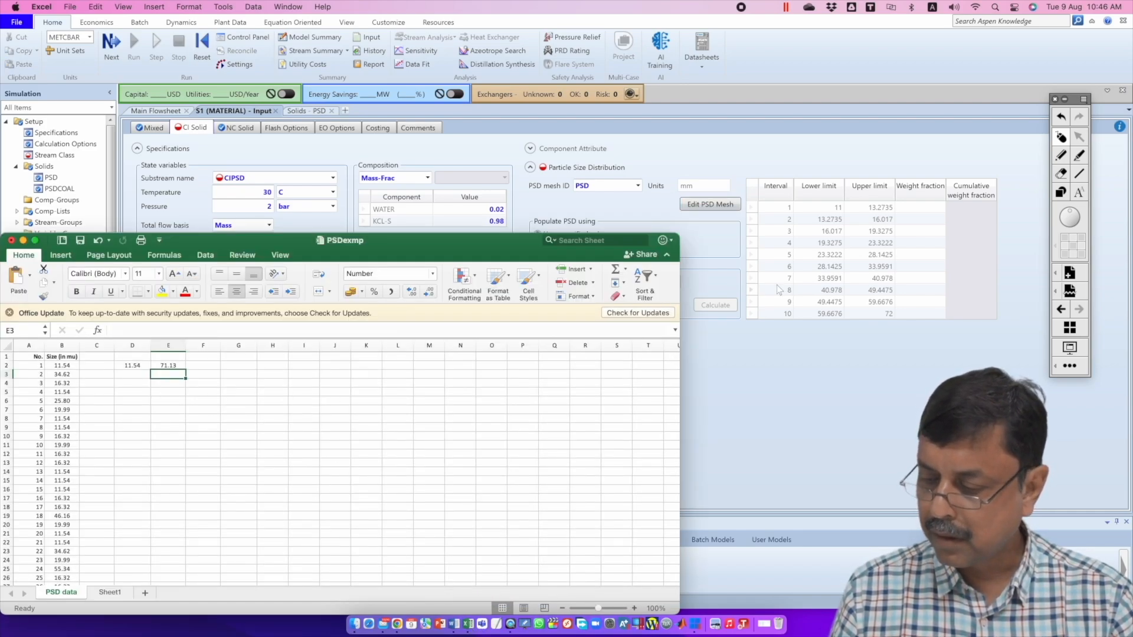
click(848, 362)
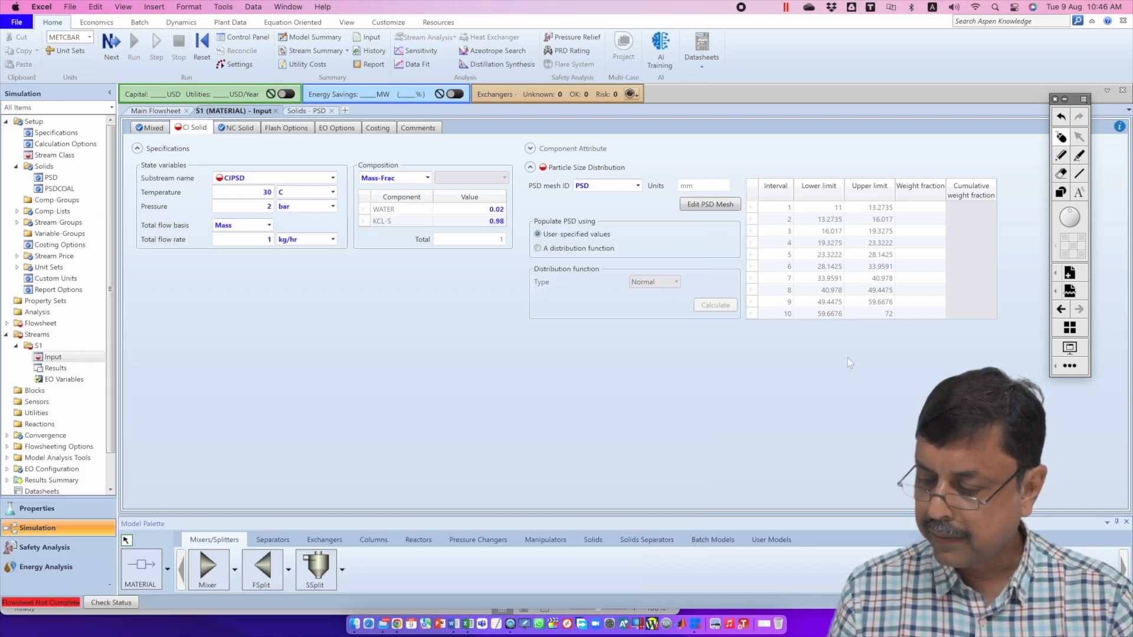
click(819, 188)
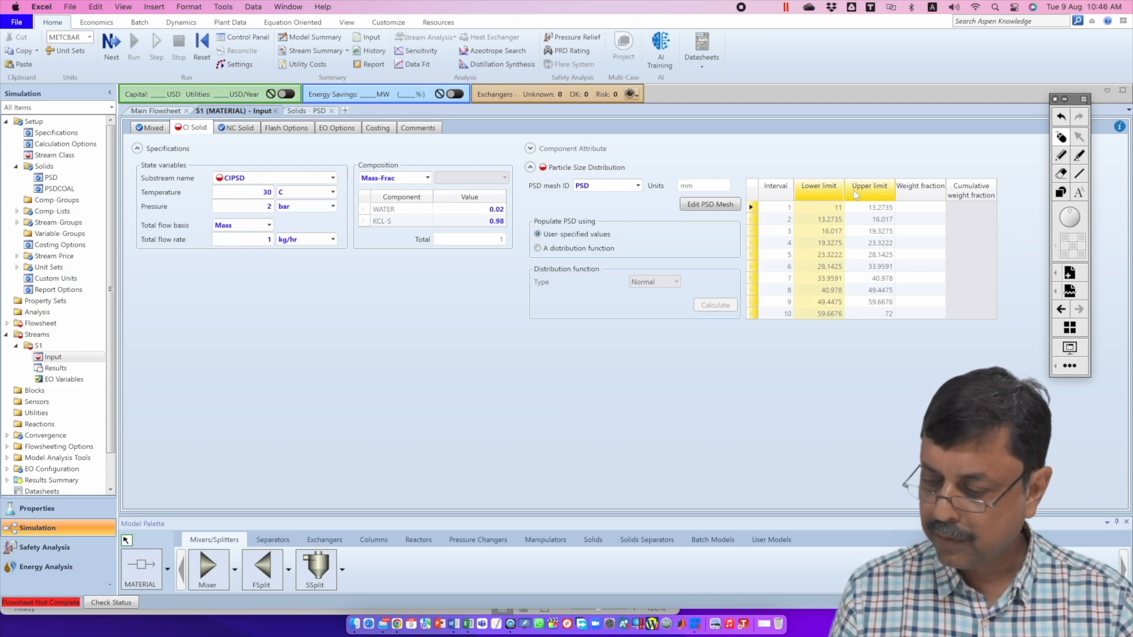
shift+click(853, 190)
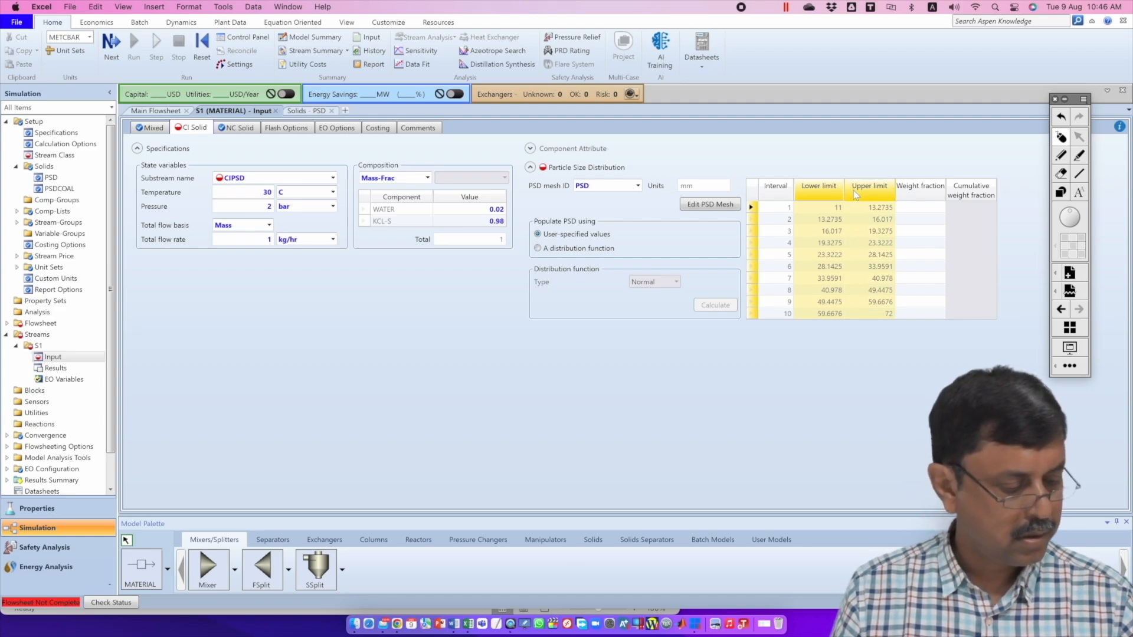
key(ctrl+c)
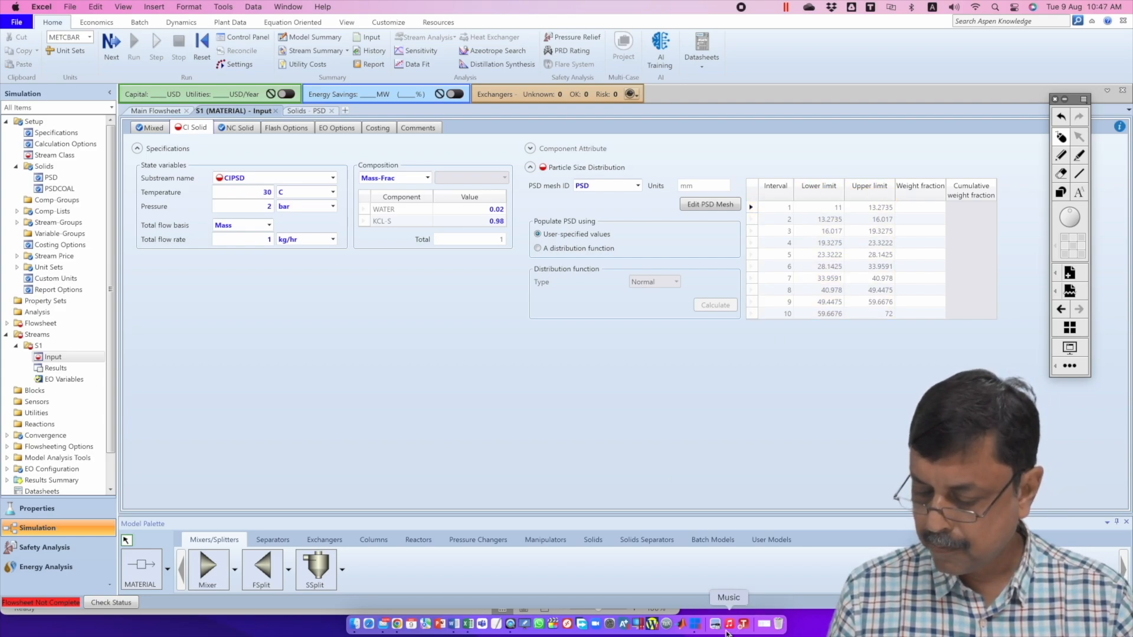
click(466, 624)
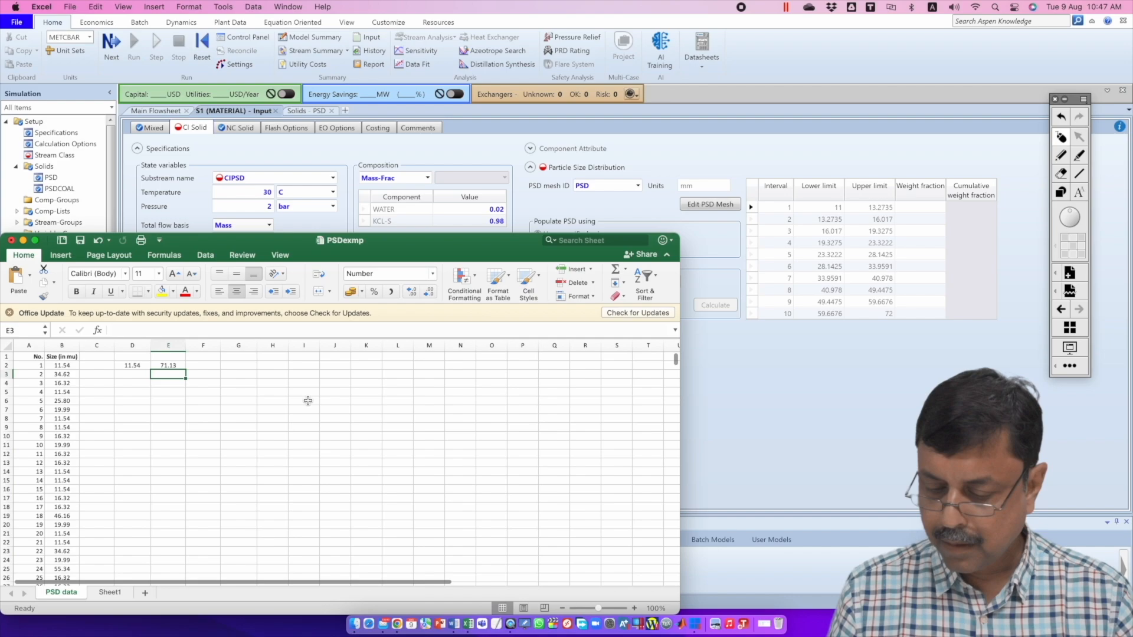
click(241, 364)
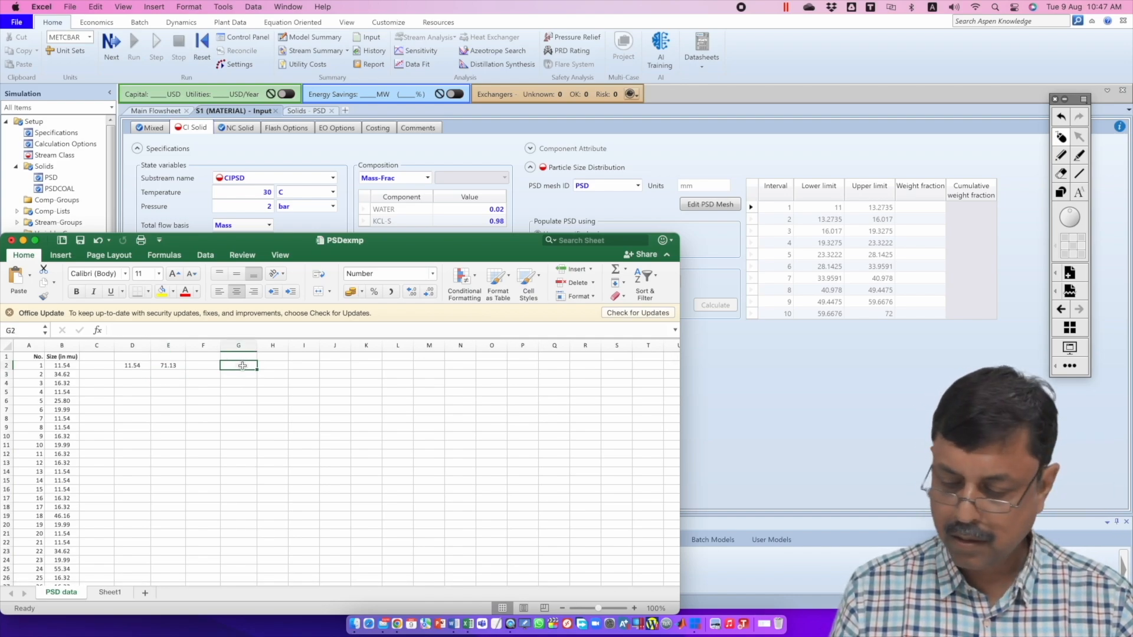
key(super+v)
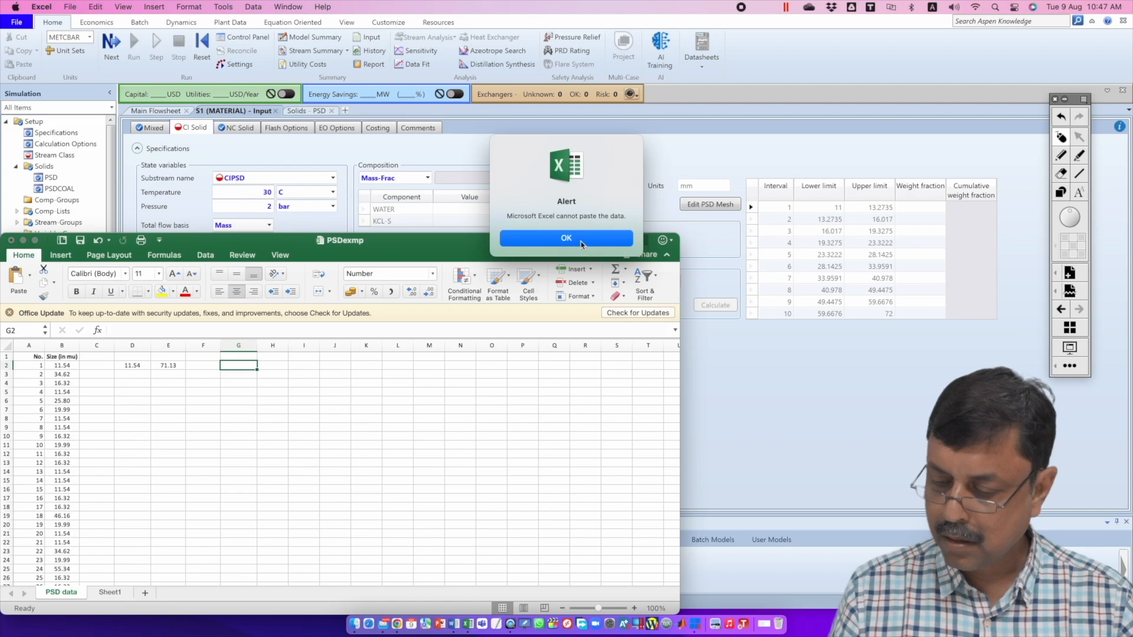
click(582, 243)
Step: Switch back to Aspen Plus and copy only the mesh's Lower limit column into the Excel sheet at cell G2
click(890, 330)
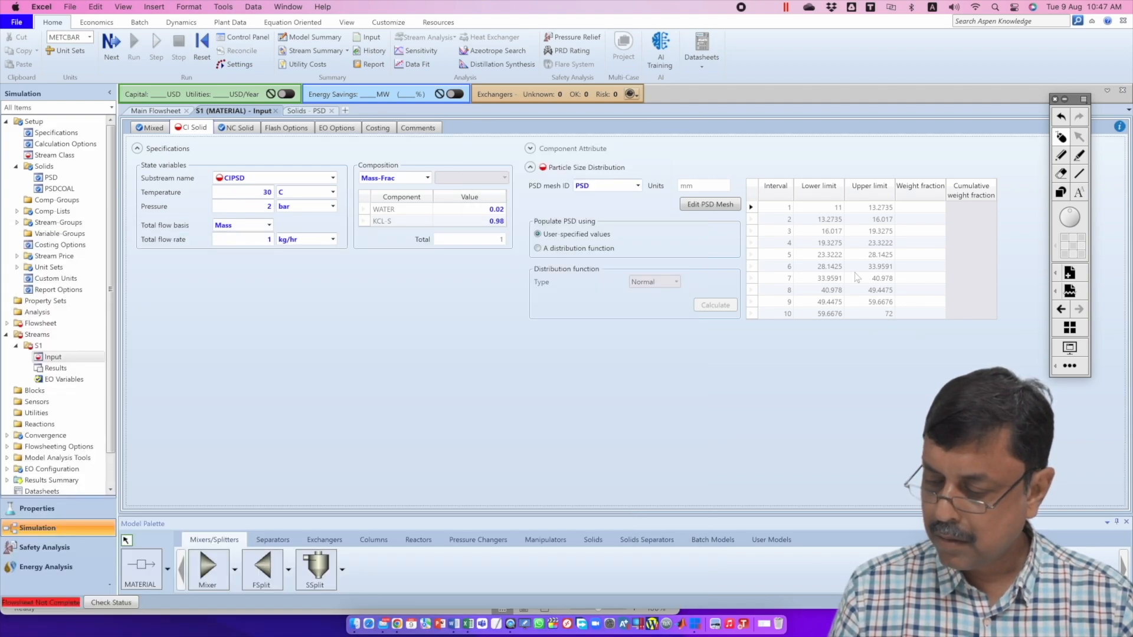
click(826, 189)
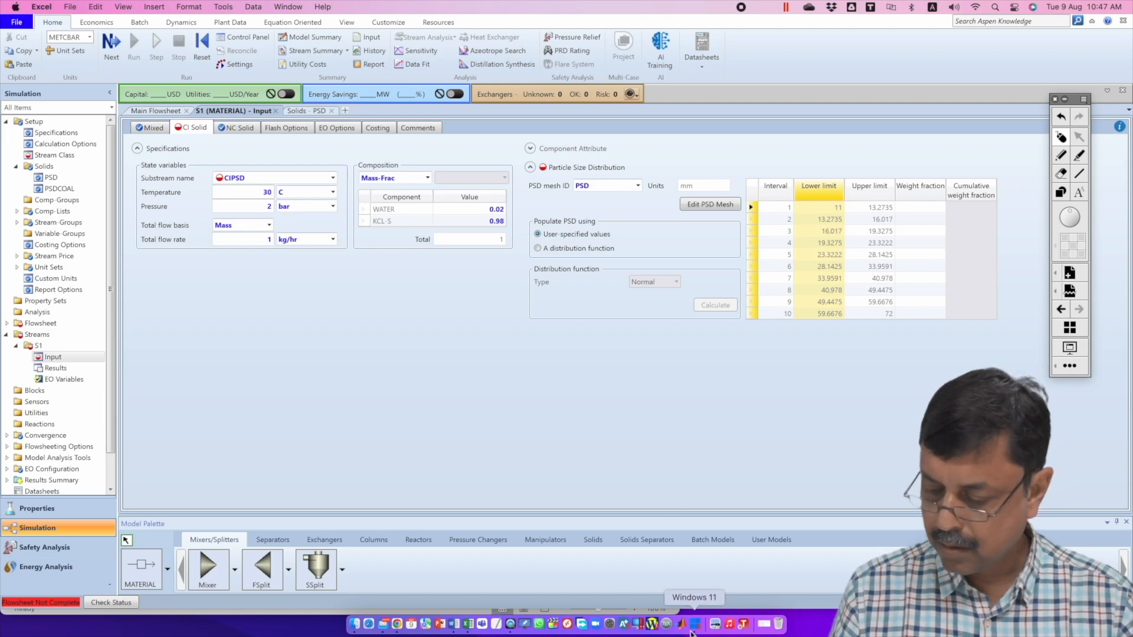
click(467, 624)
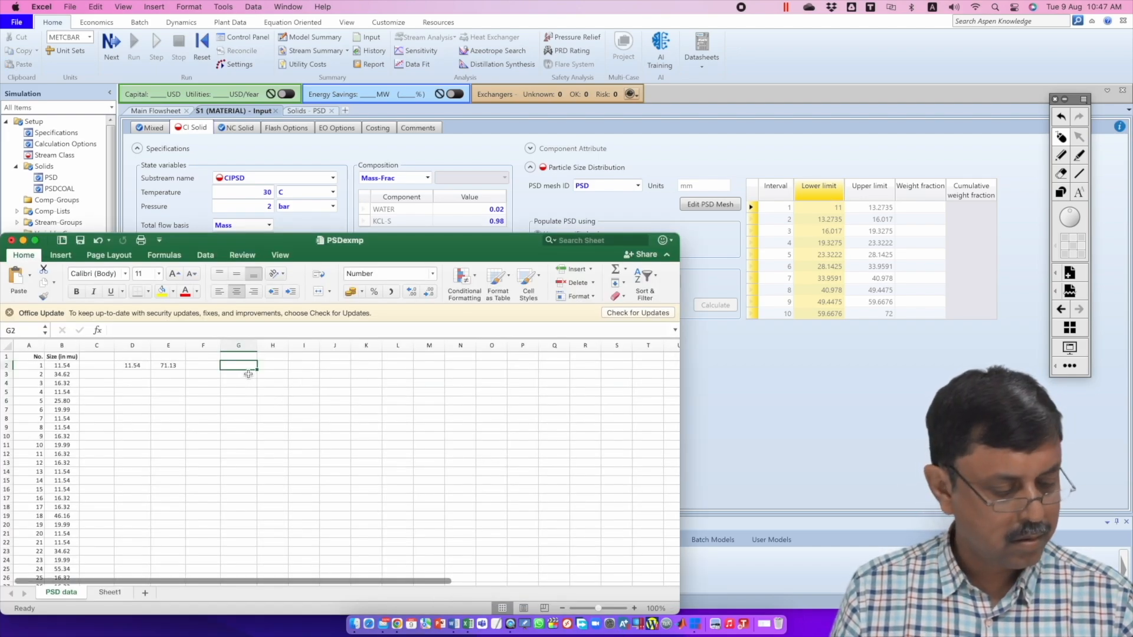
key(super+v)
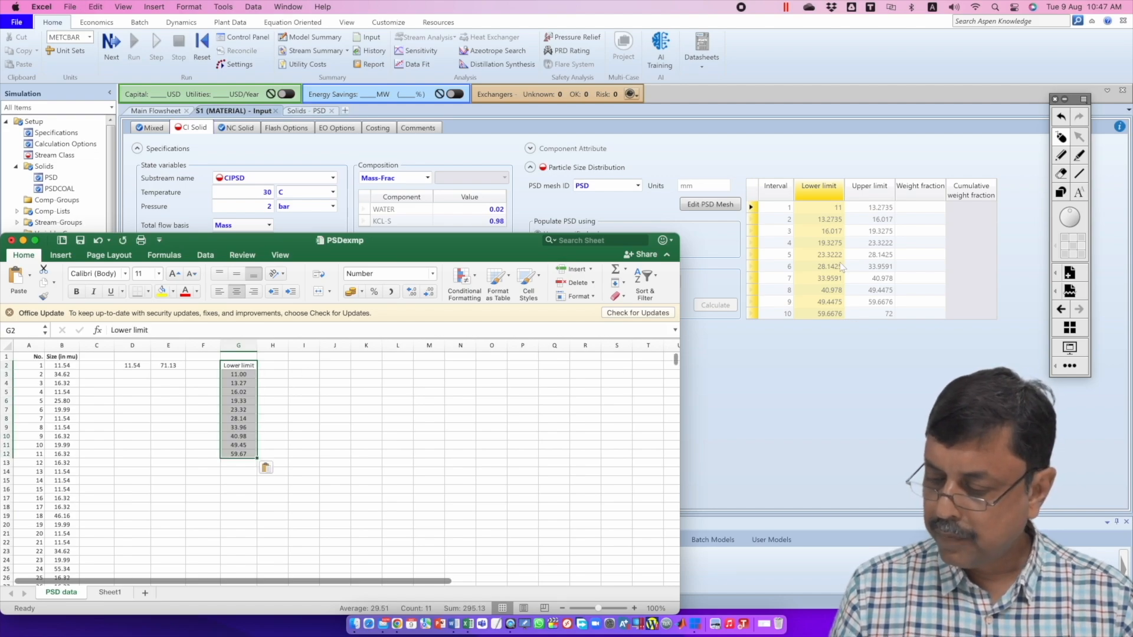
Step: Copy the mesh's Upper limit column from Aspen Plus into the Excel sheet at cell H2
click(869, 190)
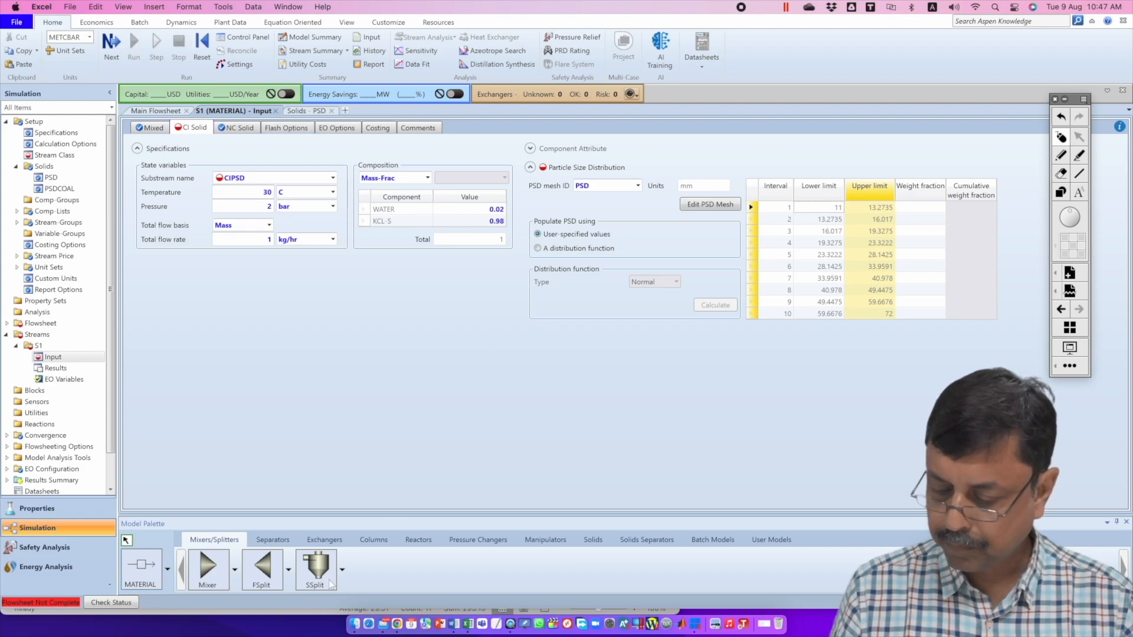
click(468, 625)
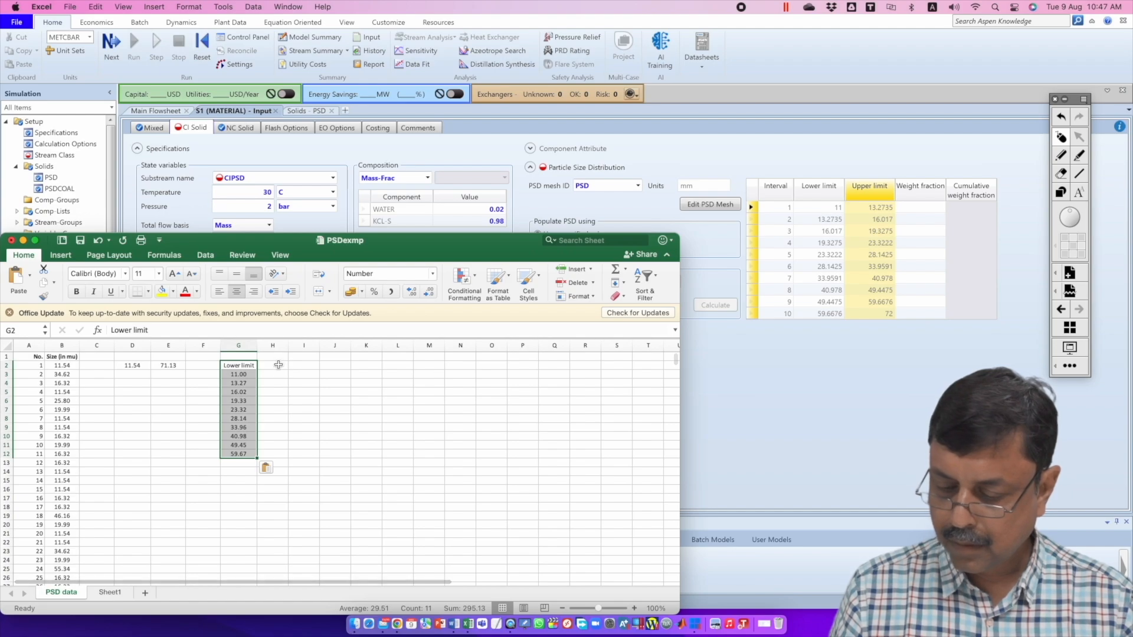
click(280, 367)
key(super+v)
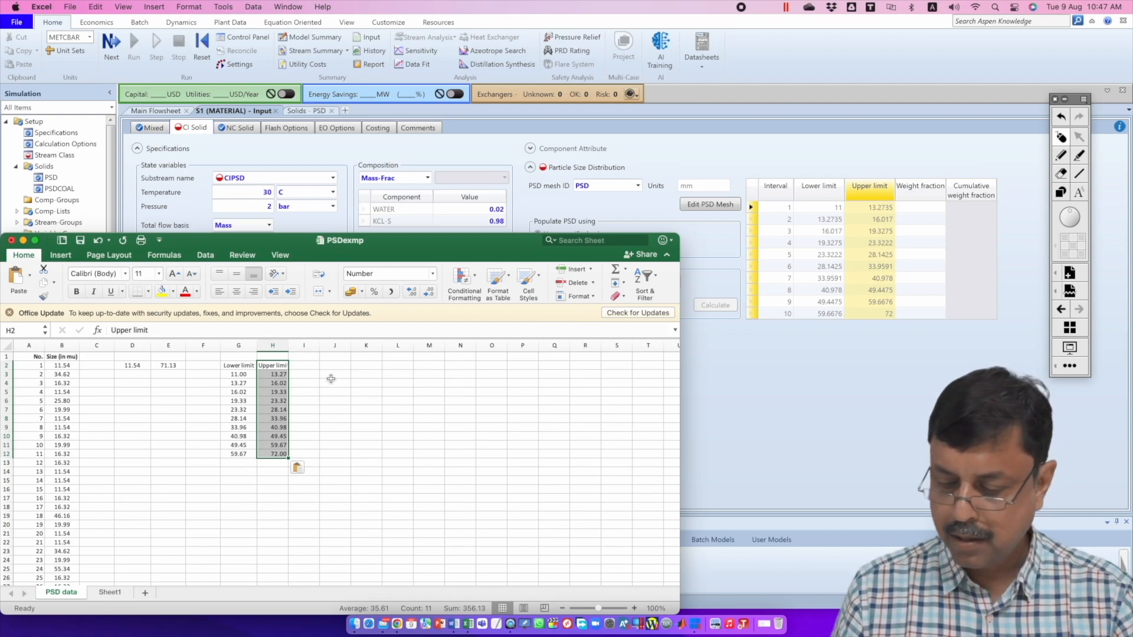
Step: Enter =countfs($B$2:$B$550,">="&G3,$B$2:$B$550,"<"&H3) in cell J3 to count the particles in the first size interval
click(308, 376)
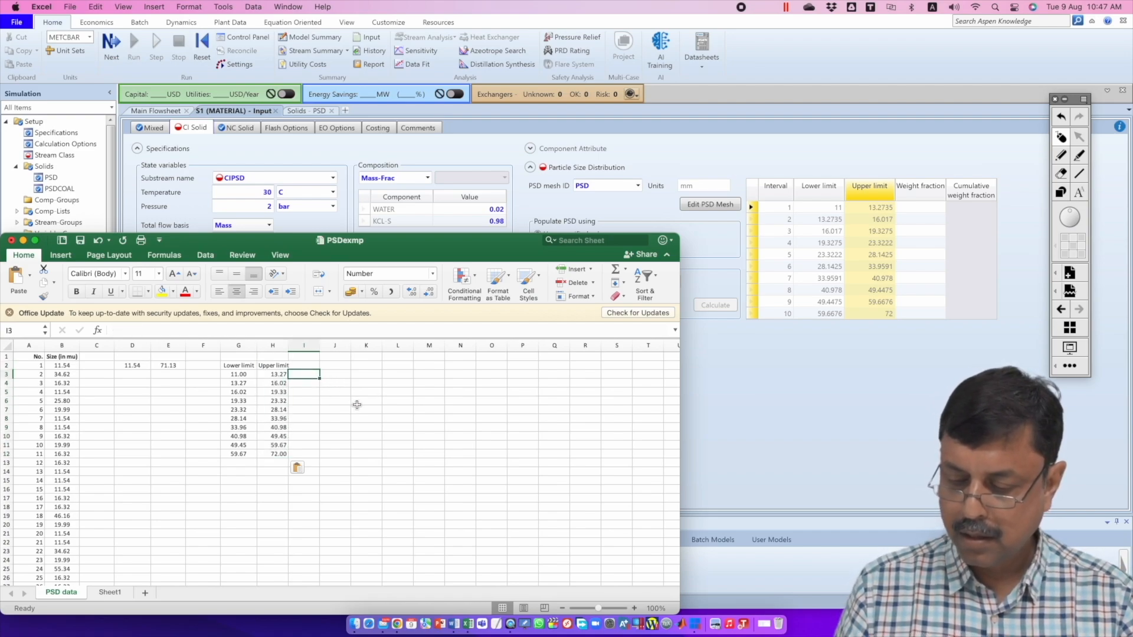
click(342, 377)
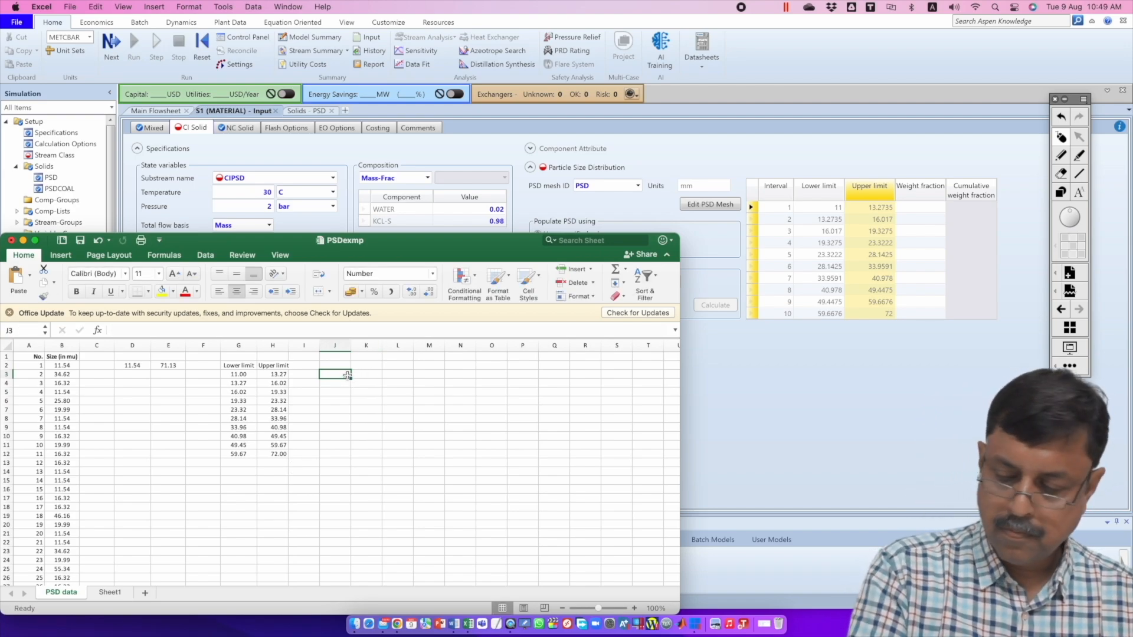
text(=co)
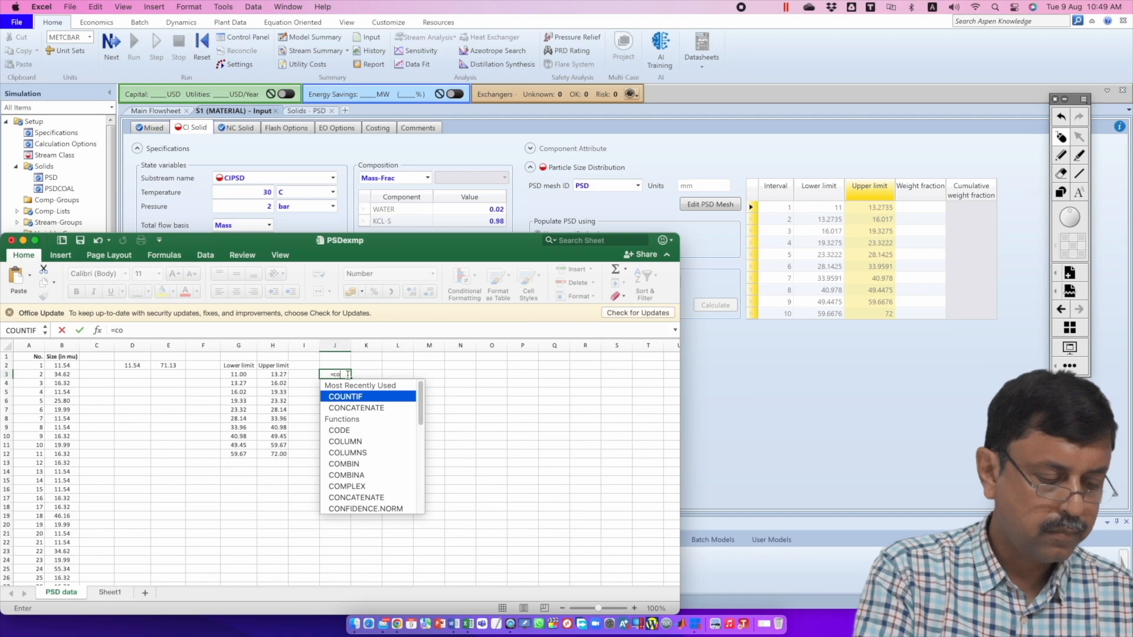
text(untfs()
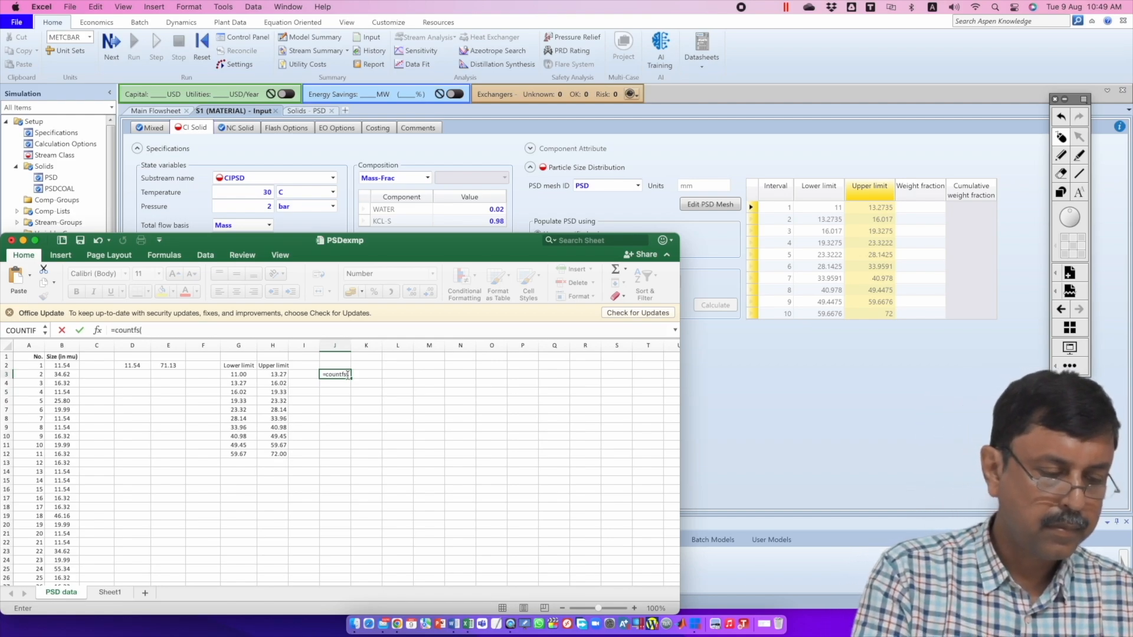
text($b$2:$B$550)
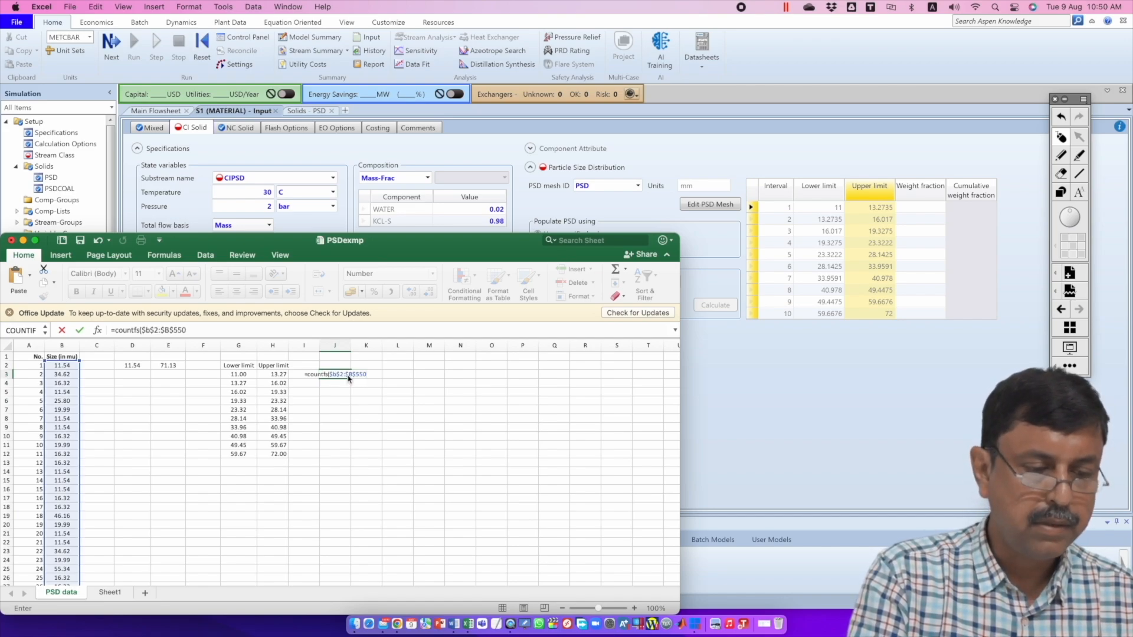
text(,">=)
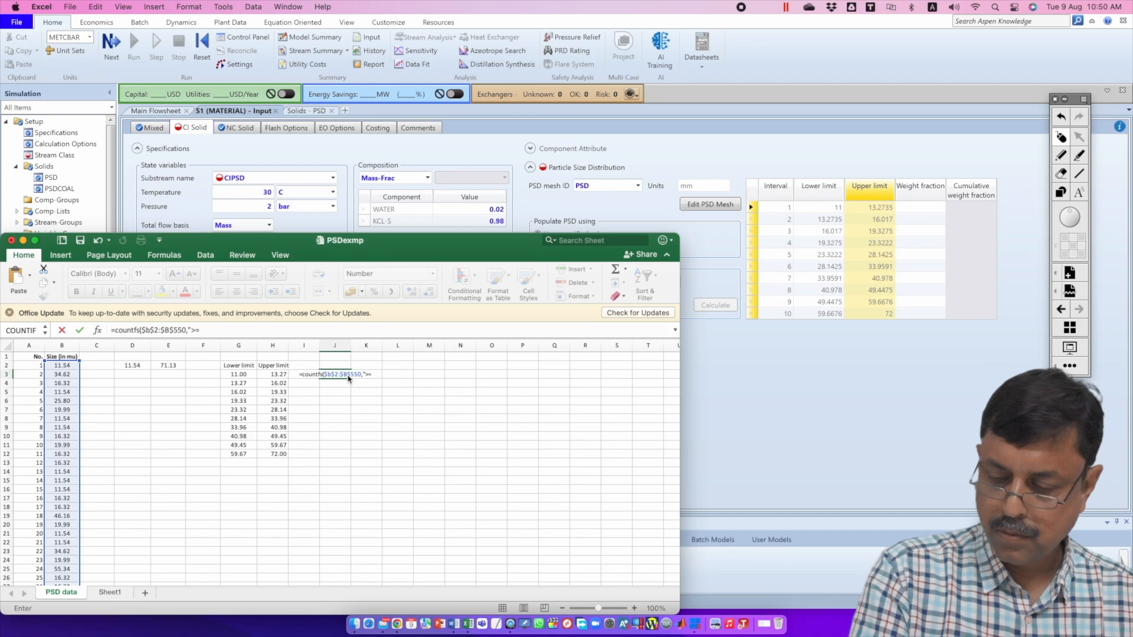
text(")
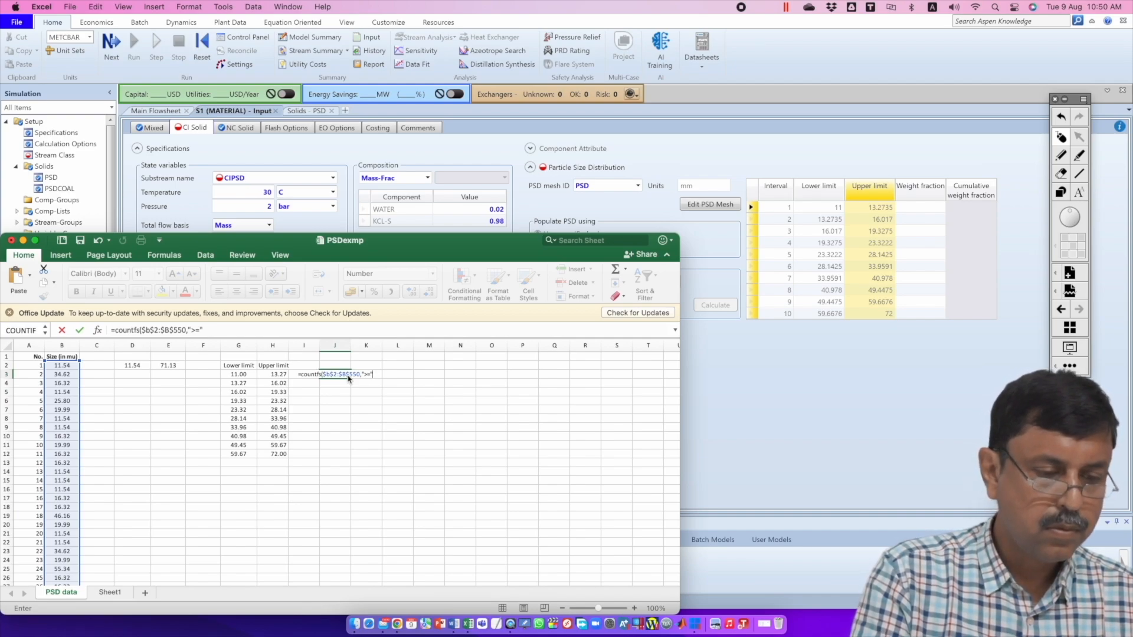
text(&)
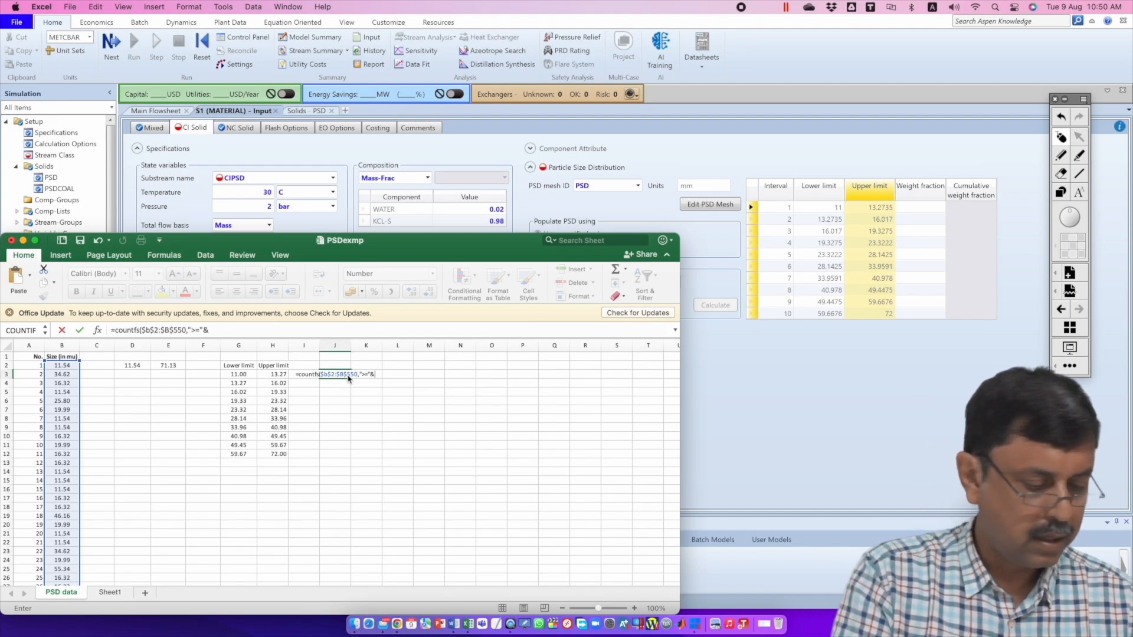
text(G3)
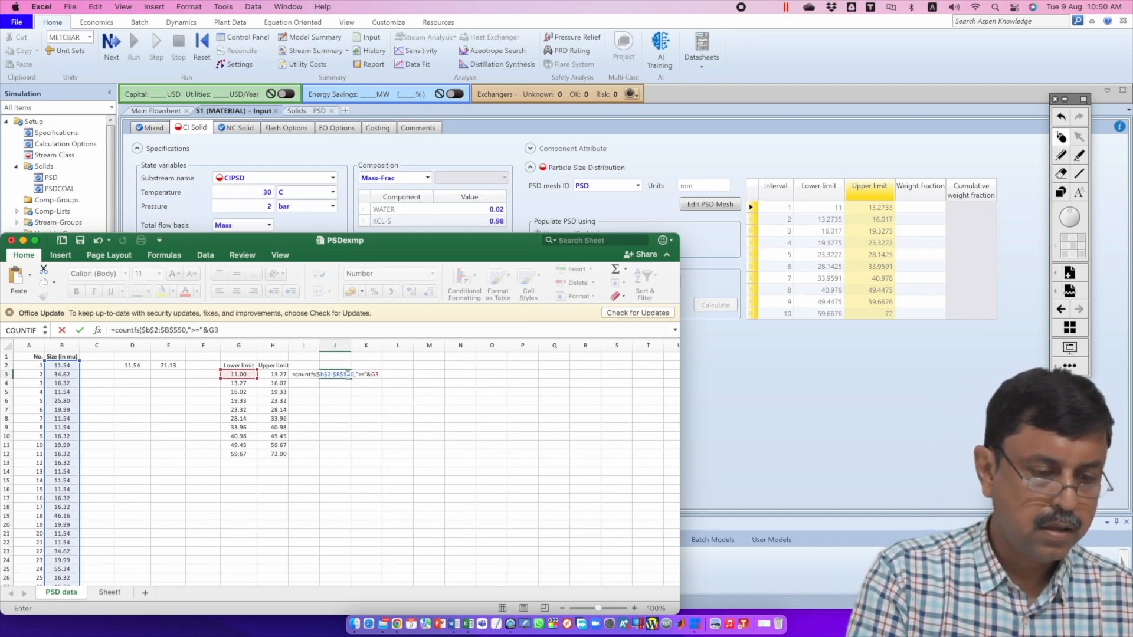
text(,)
text($b$2:$B$550)
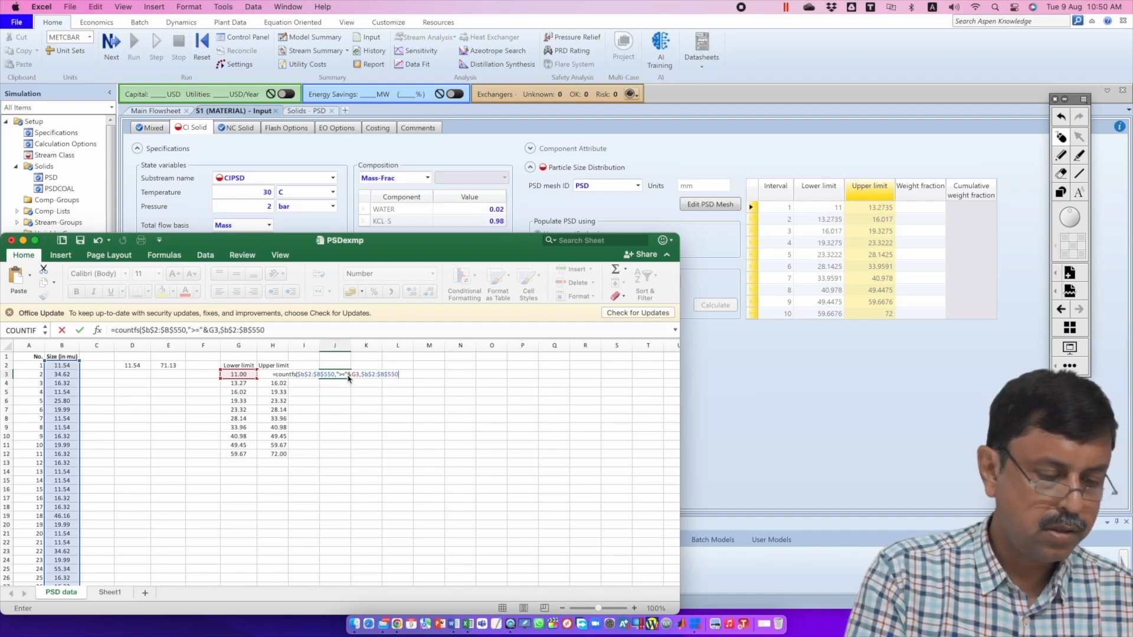
text(,")
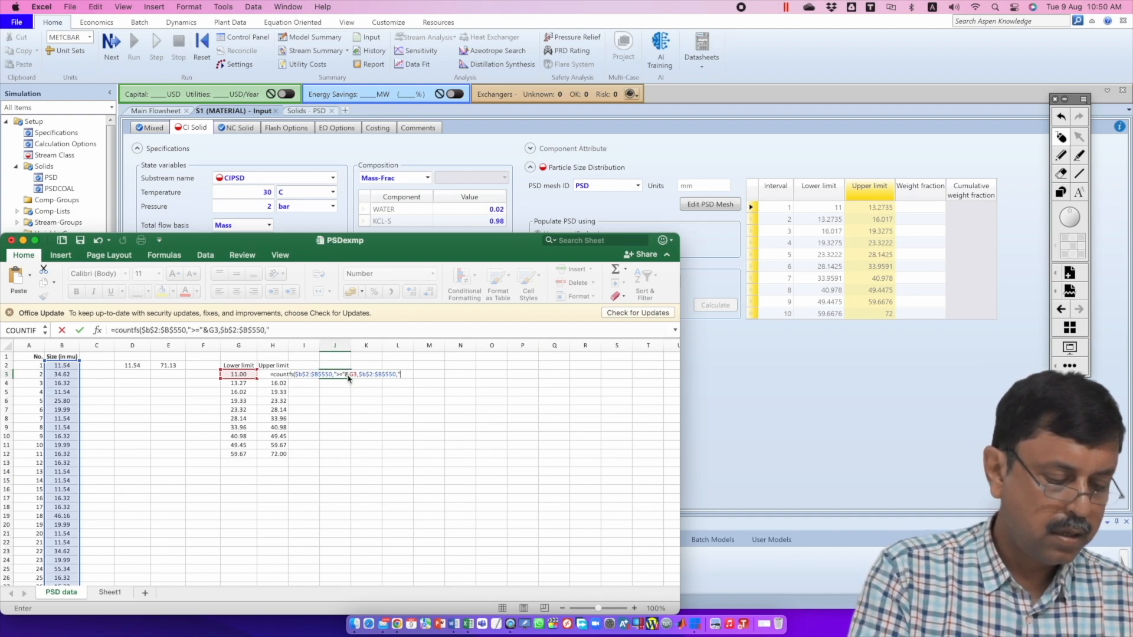
text(<)
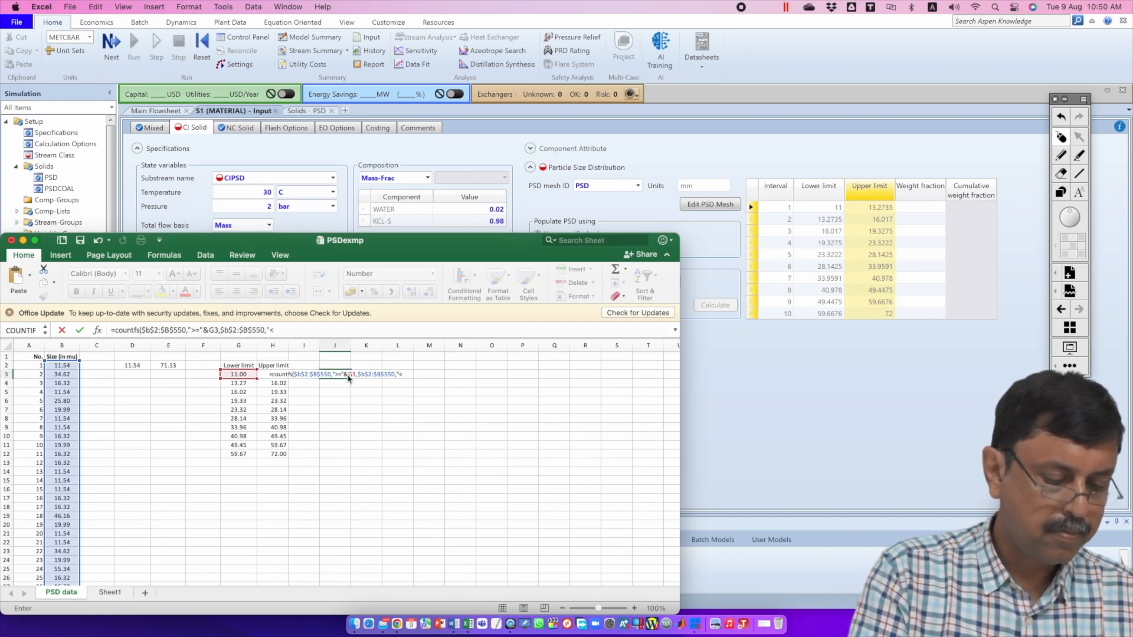
text(")
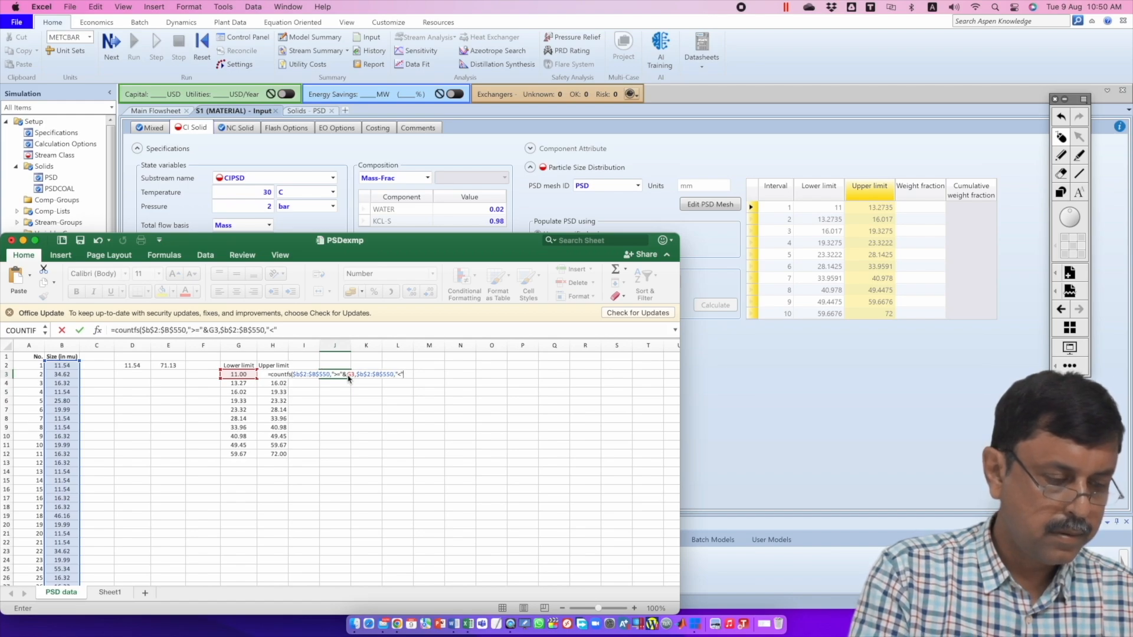
text(&)
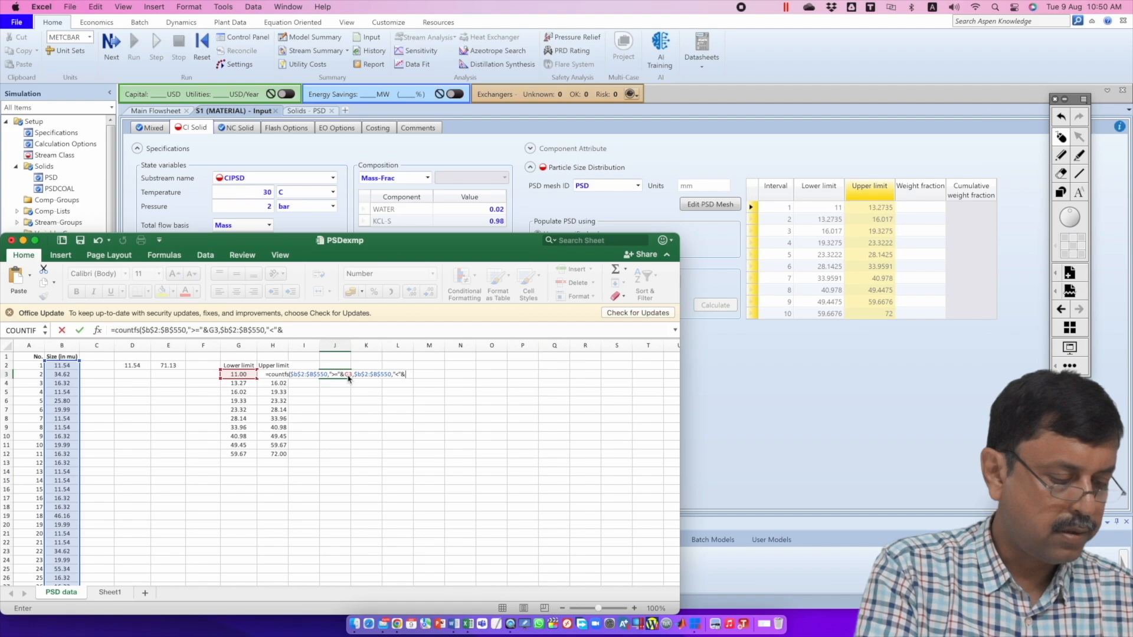
text(h3))
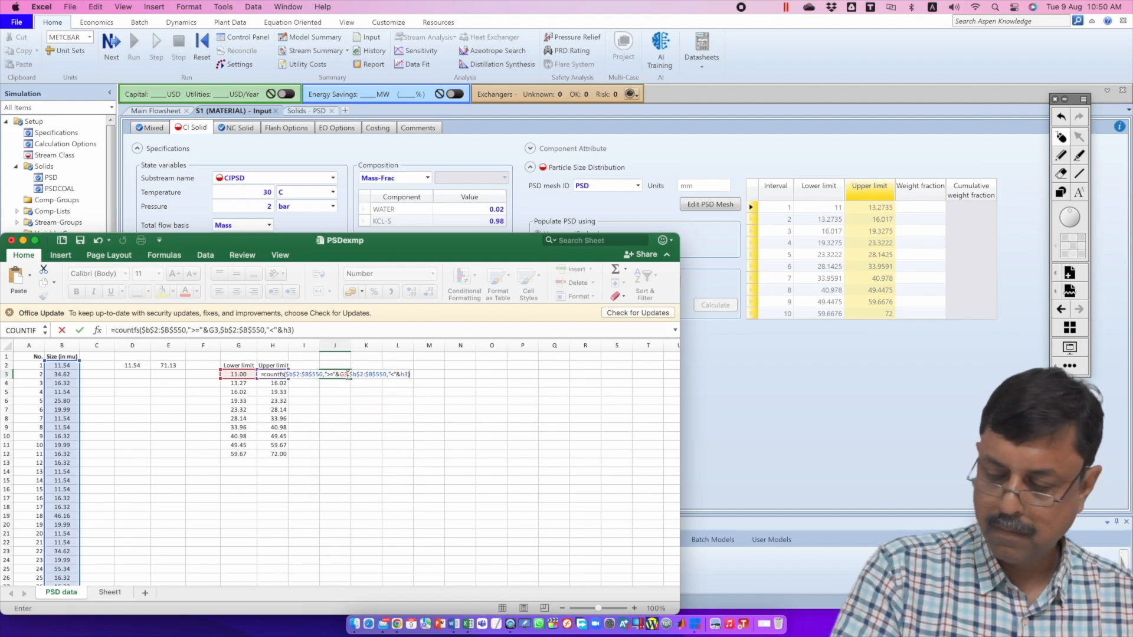
key(Return)
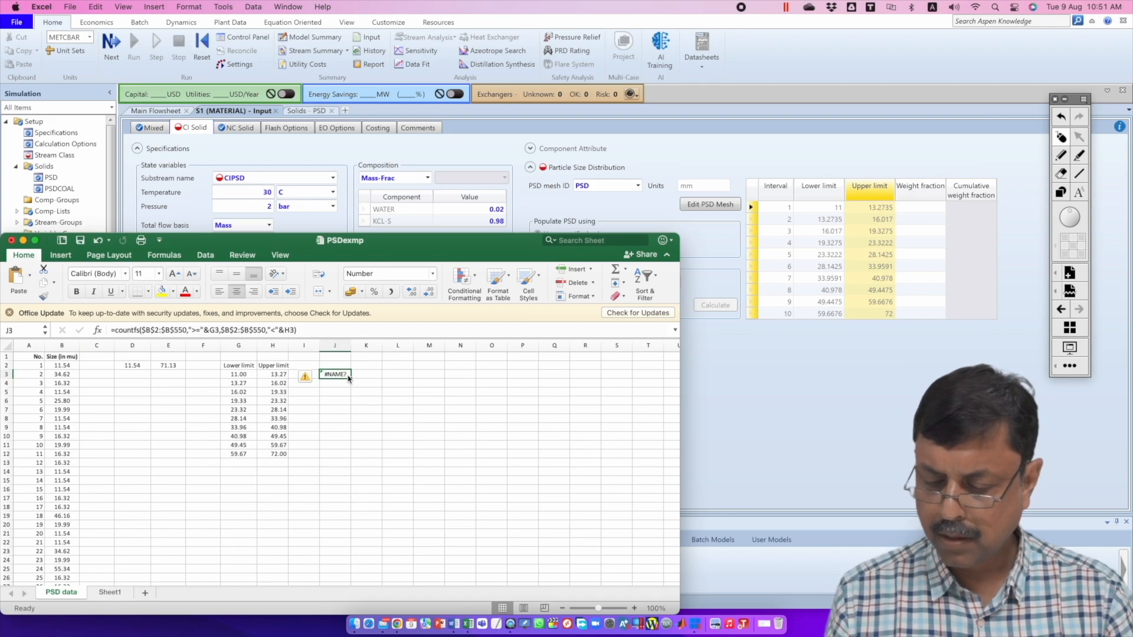
Step: Correct the function name in cell J3's formula to COUNTIFS and reselect the cell
click(134, 330)
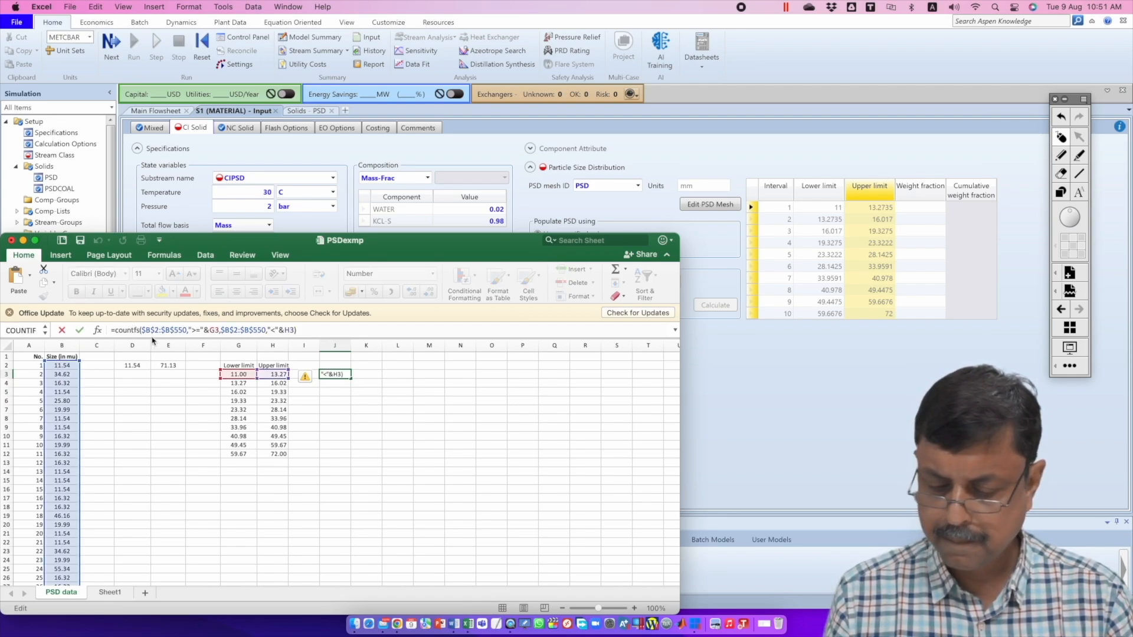
text(i)
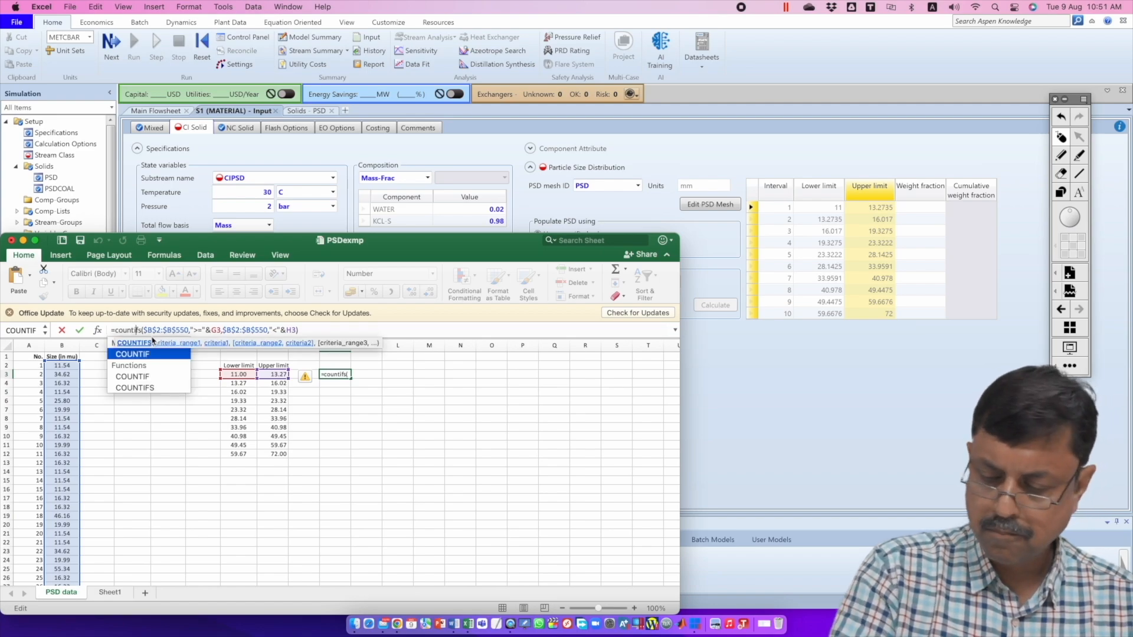
key(Return)
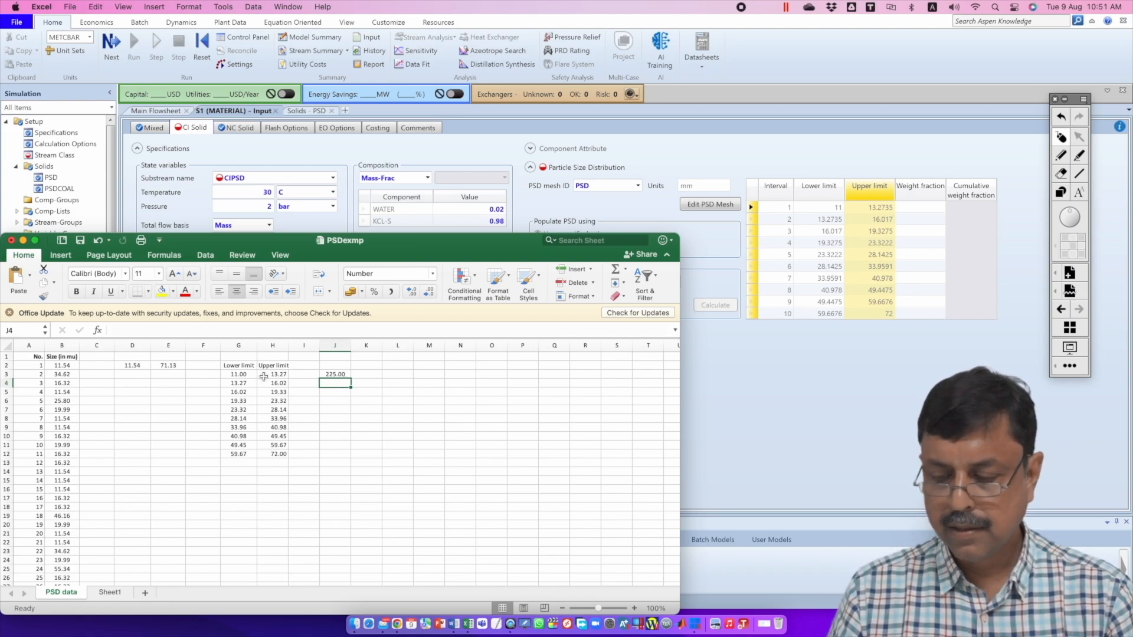
click(334, 374)
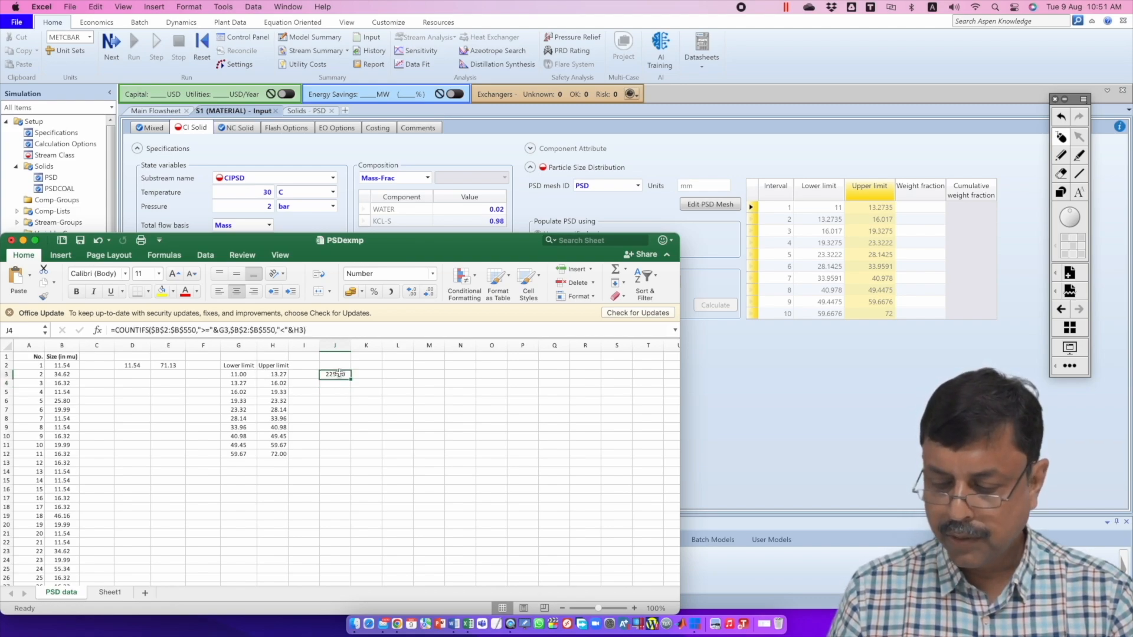
Step: Fill the COUNTIFS formula from J3 down to J12 and enter =J3/549 in cell L3 for the first interval's fraction
drag(351, 377, 344, 455)
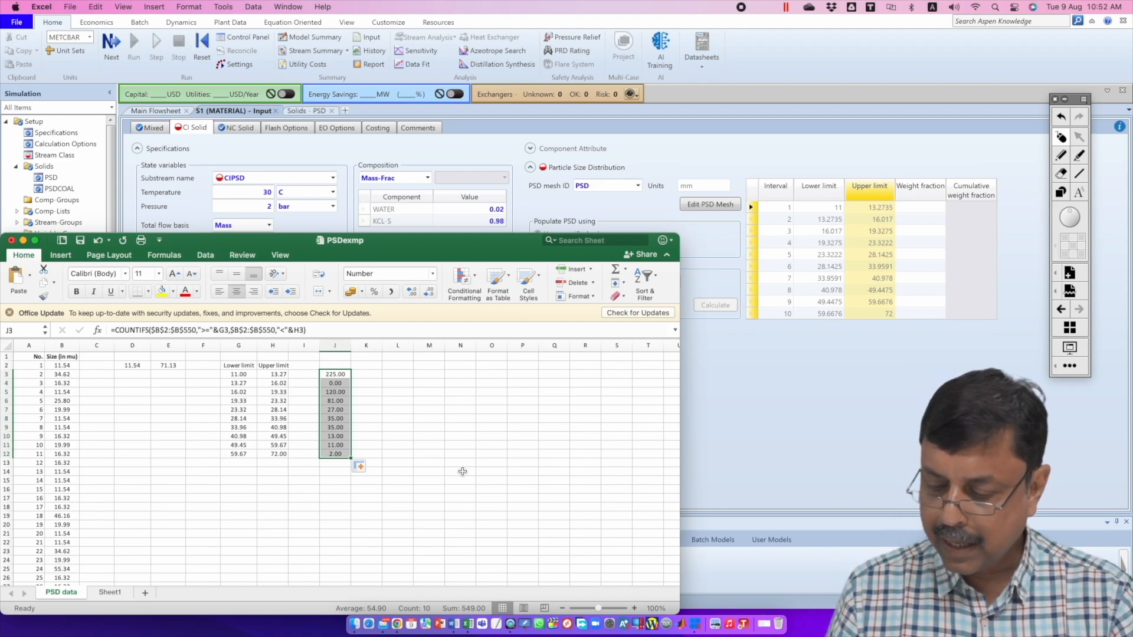
click(393, 376)
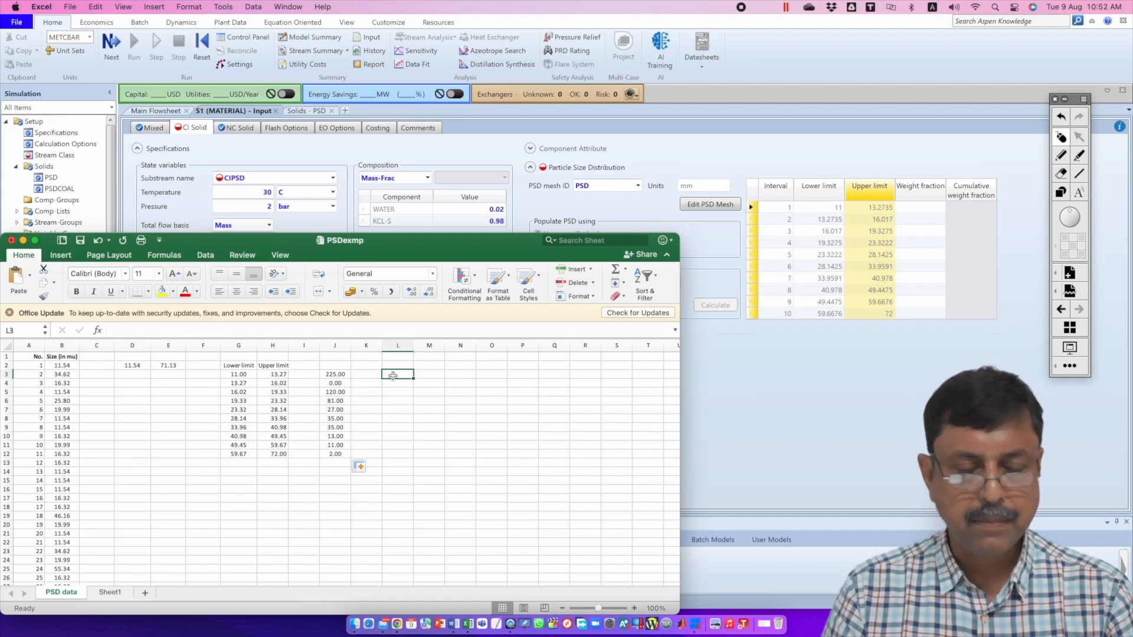
text(=)
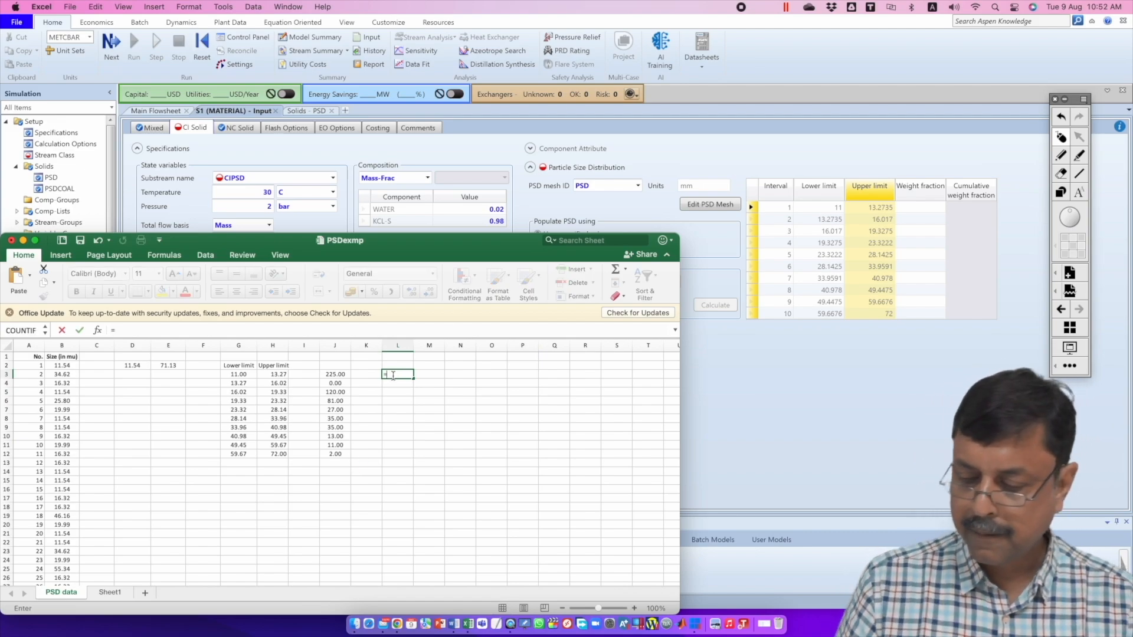
click(342, 375)
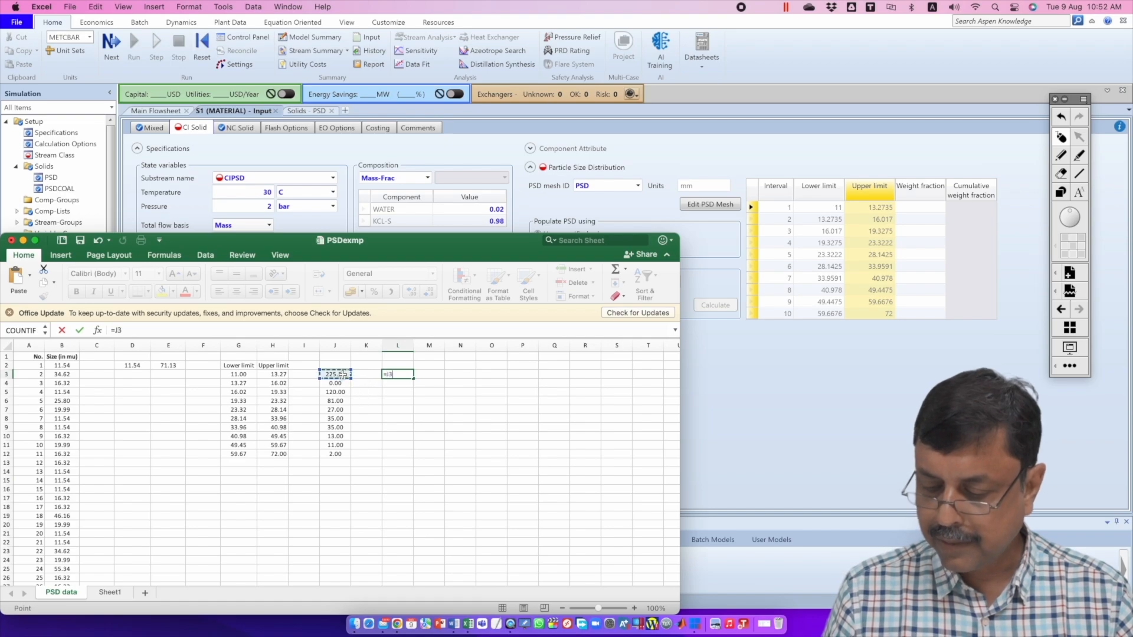
text(/549)
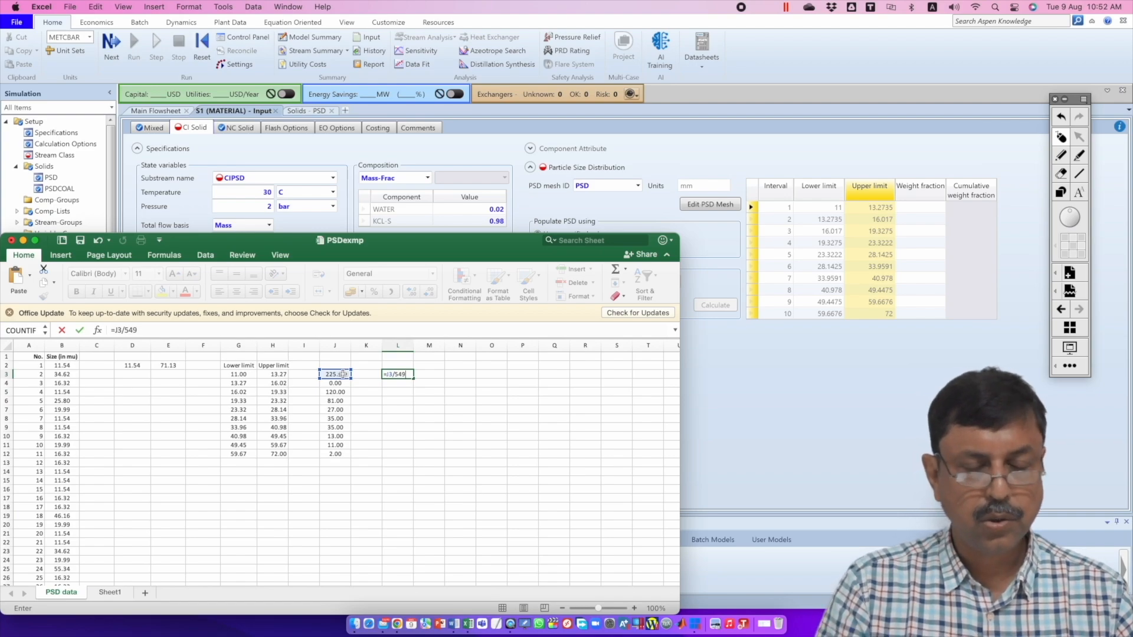
key(Return)
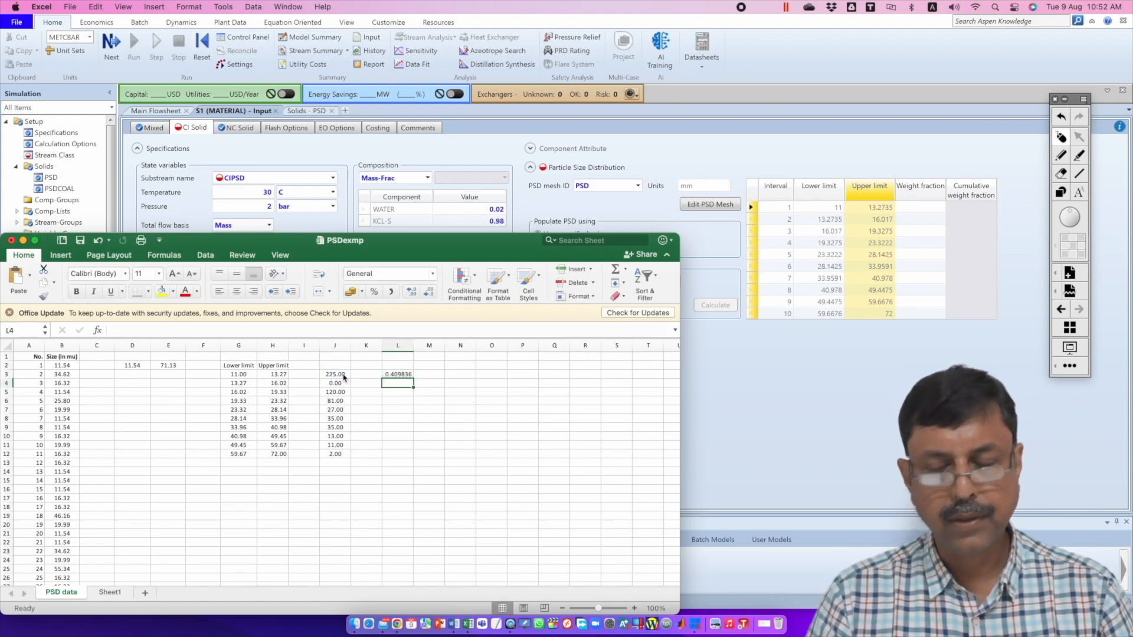
Step: Fill the fraction formula from cell L3 down to L12 to cover all ten size intervals
click(406, 375)
drag(429, 382, 403, 400)
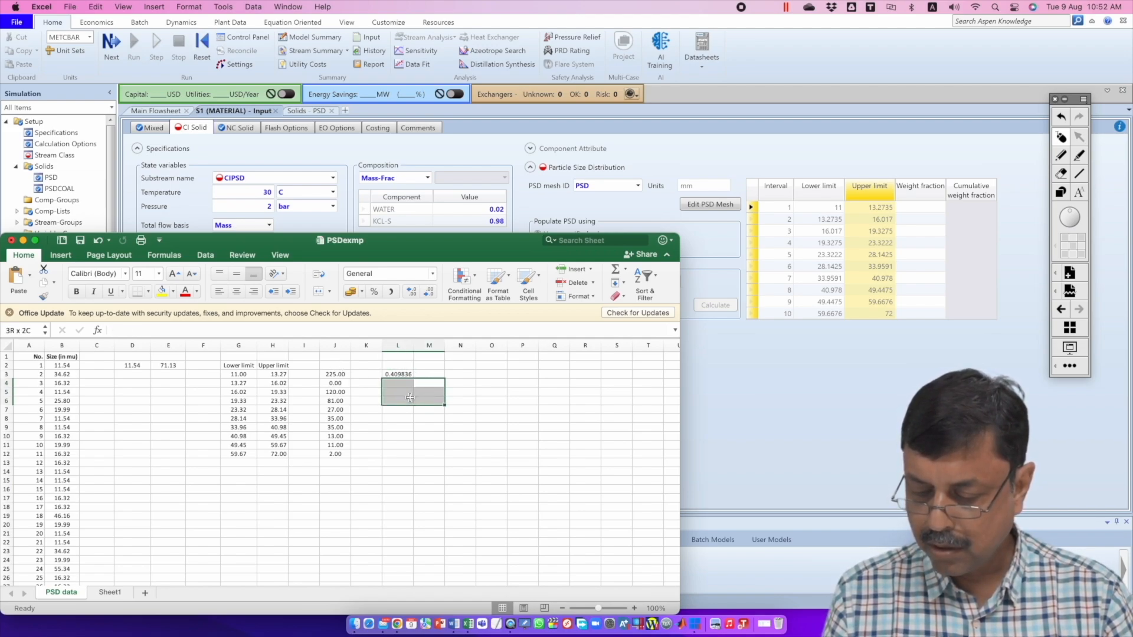
click(403, 399)
click(407, 375)
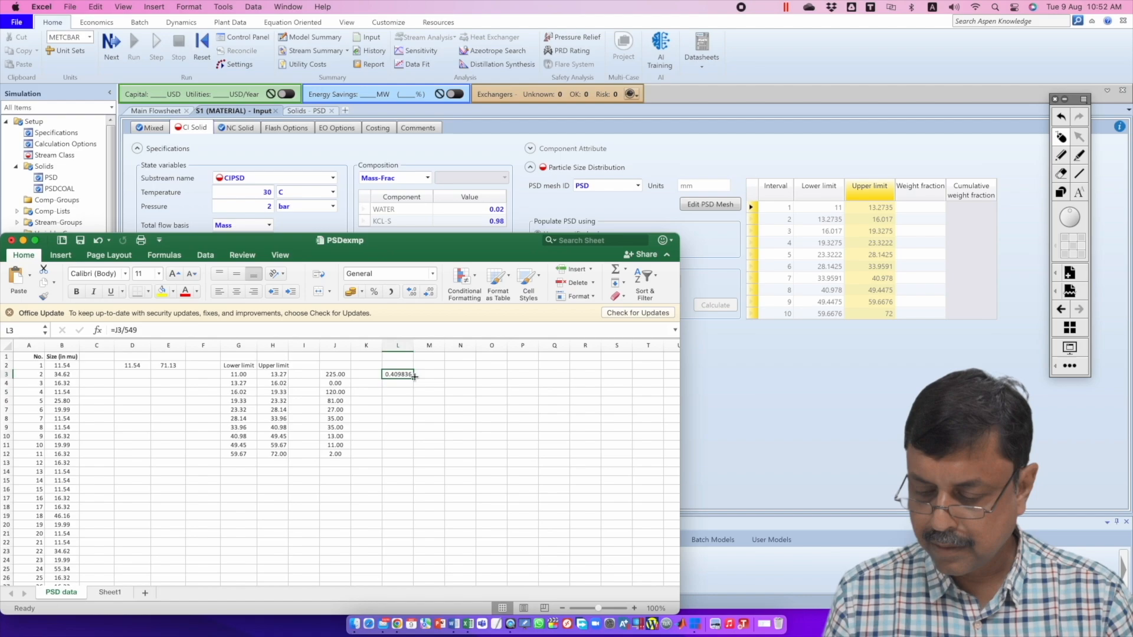
drag(414, 376, 406, 456)
click(459, 455)
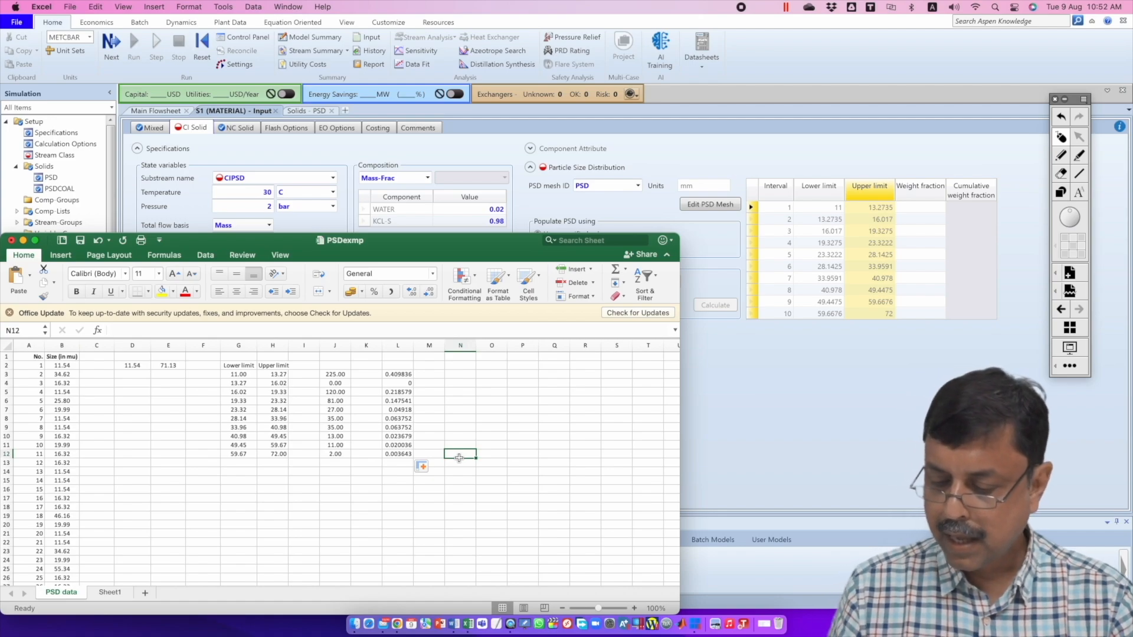
Step: Copy the fractions in L3:L12 and paste them into the Weight fraction column of stream S1's PSD table in Aspen Plus
drag(398, 374, 399, 451)
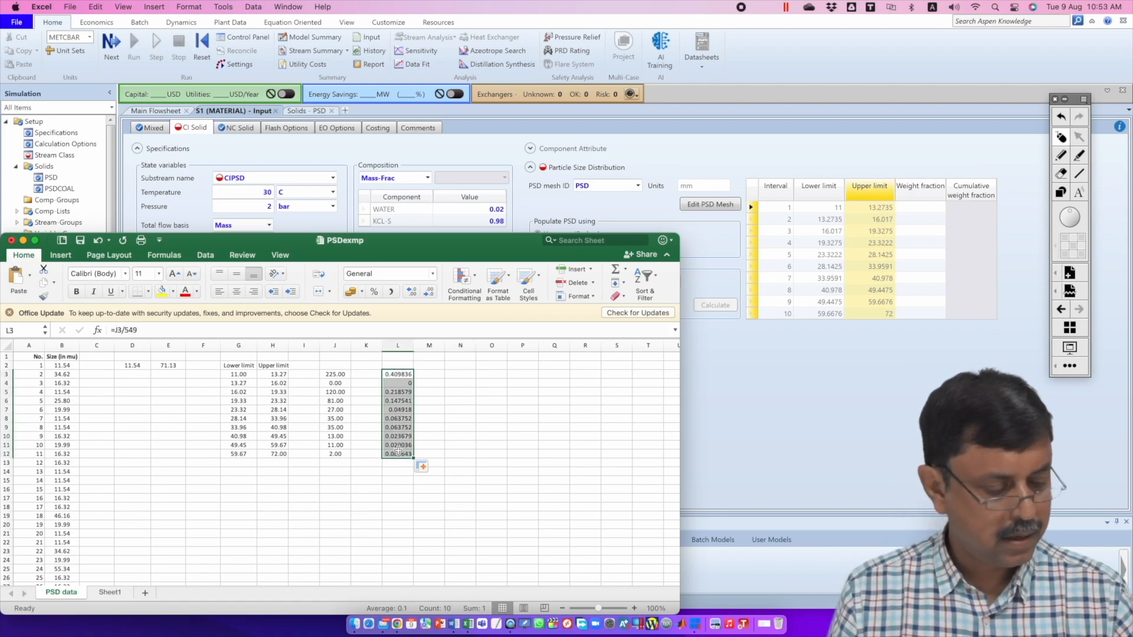
key(super+c)
click(851, 419)
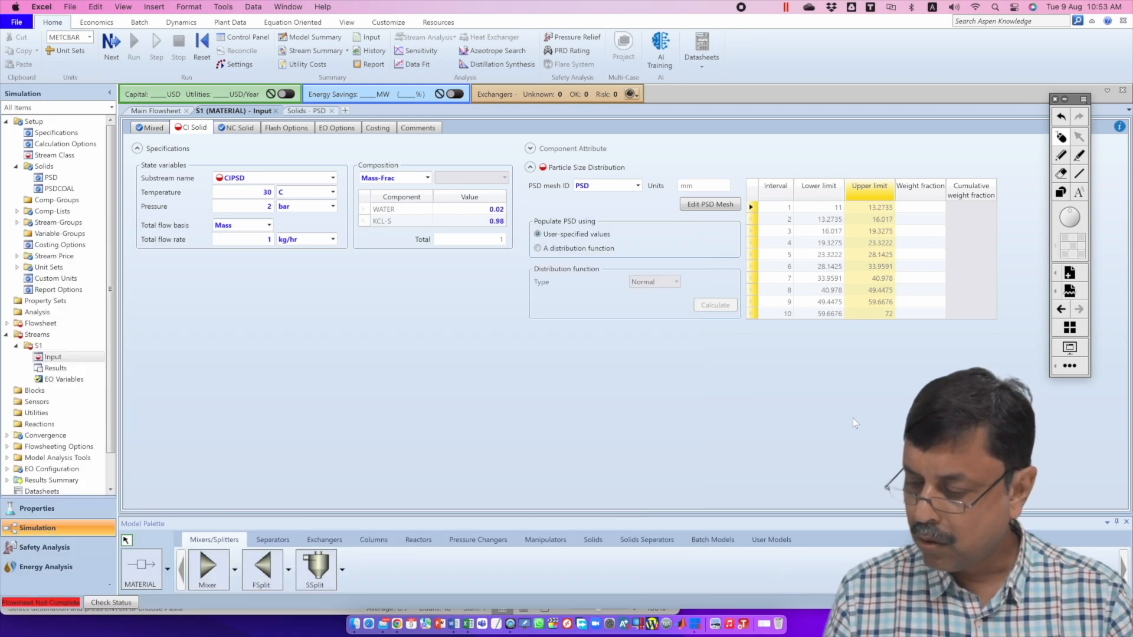
click(927, 208)
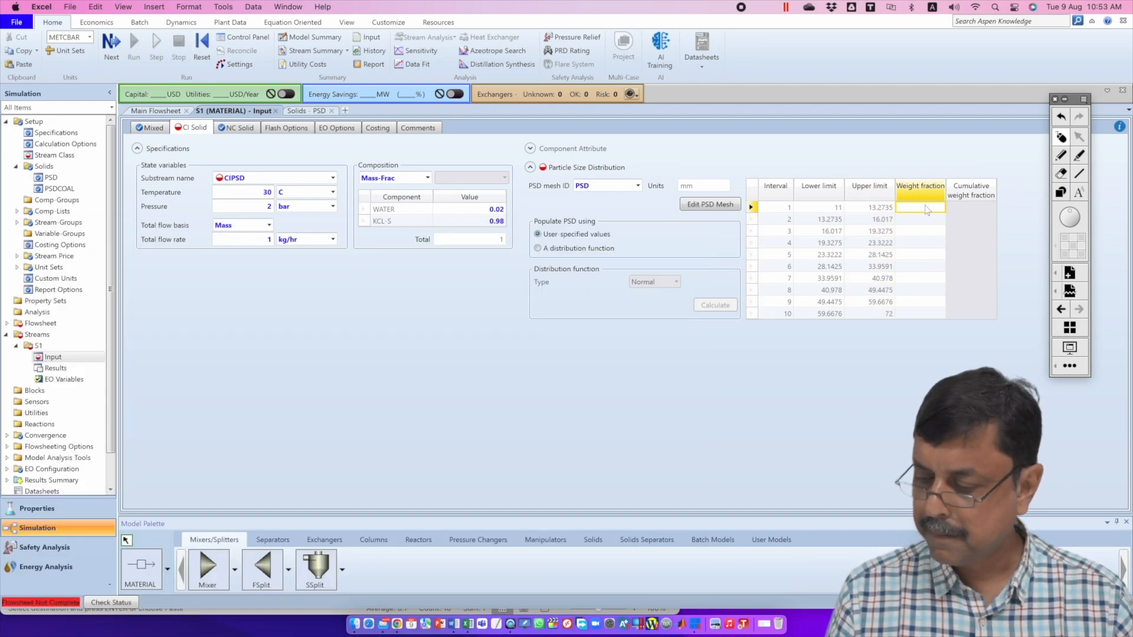
key(super+v)
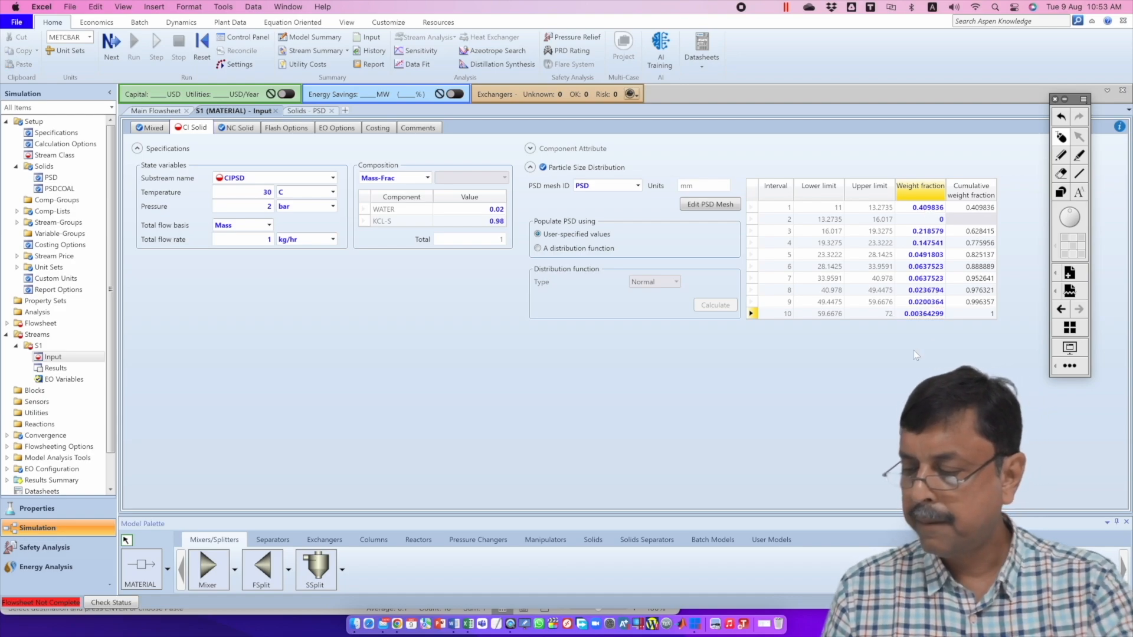
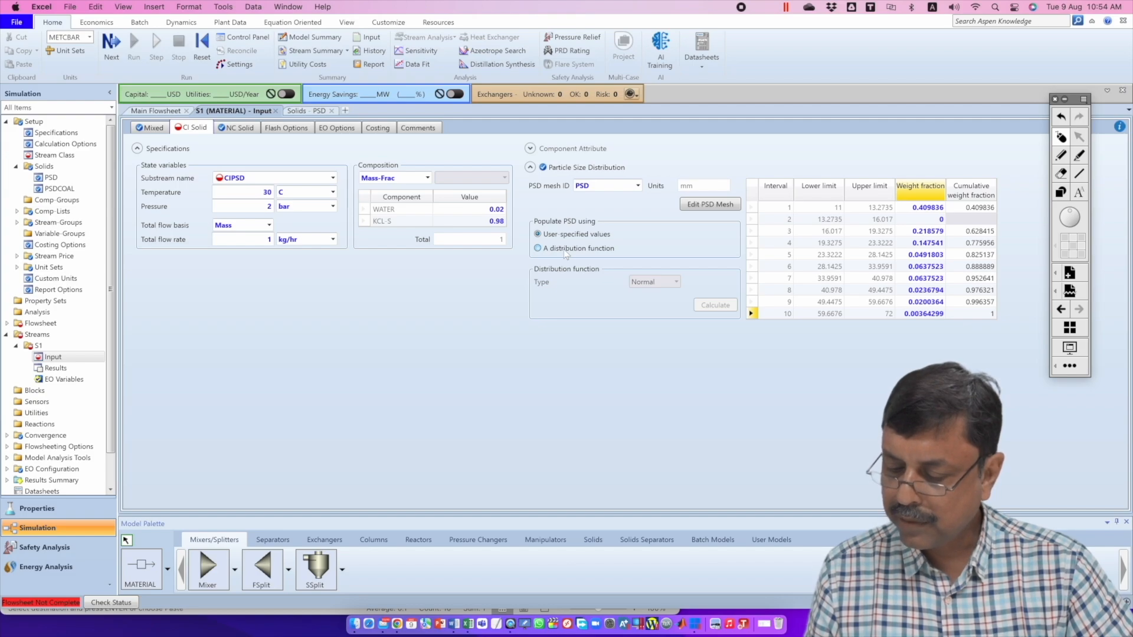
Step: Populate stream S1's PSD using a distribution function and view the available function types
click(565, 250)
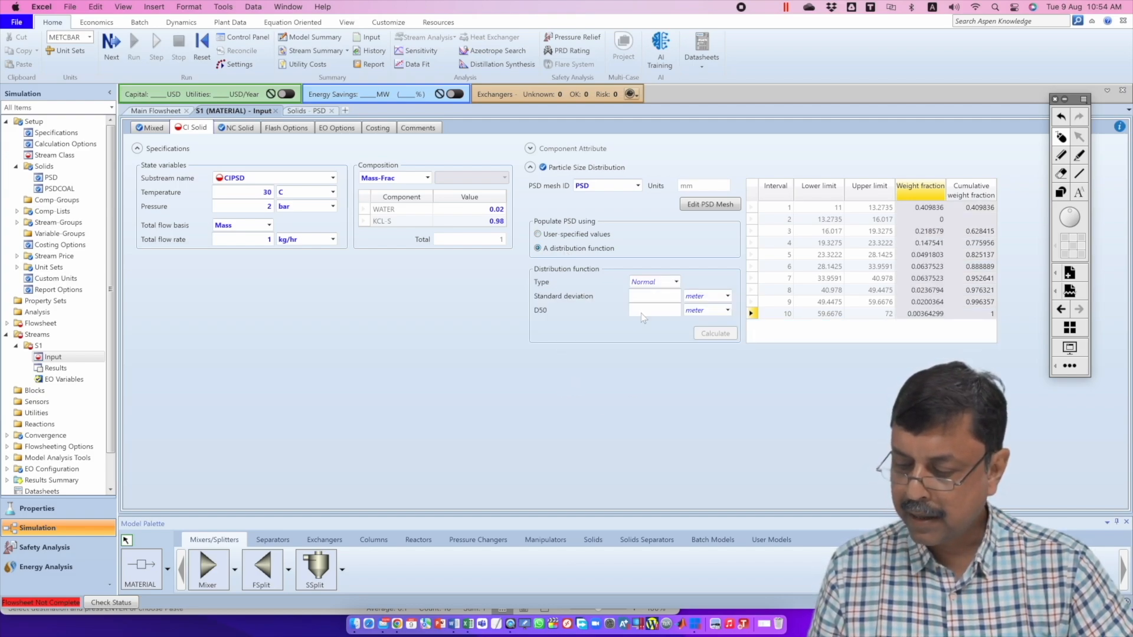
click(676, 282)
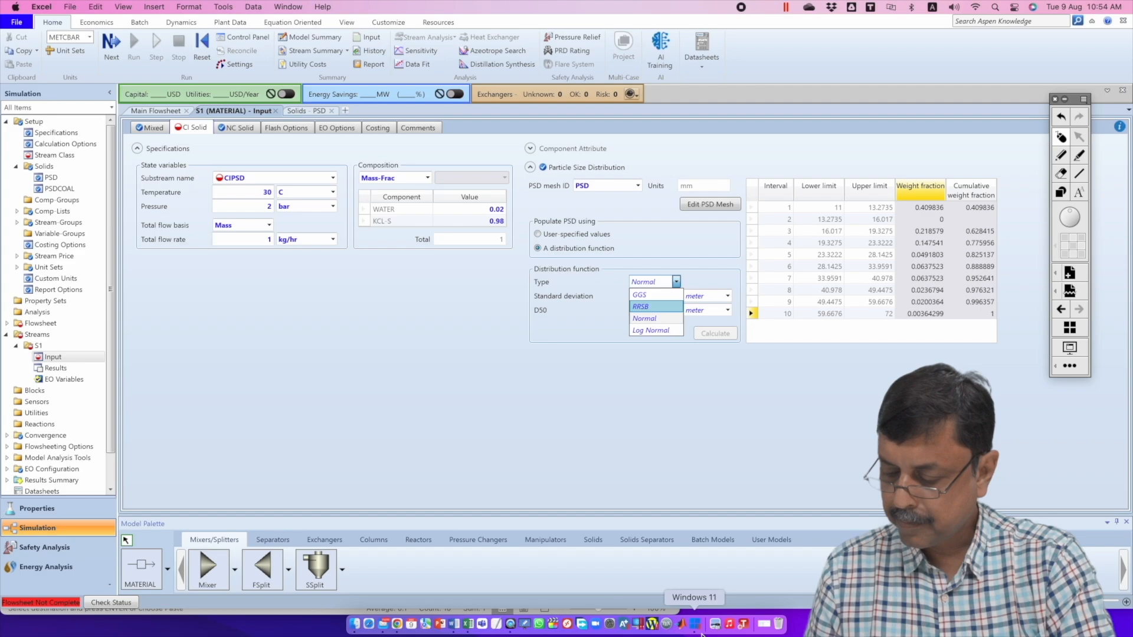
Step: Search the Aspen Plus help for "ggs" and read the GGS Distribution Function topic
click(764, 625)
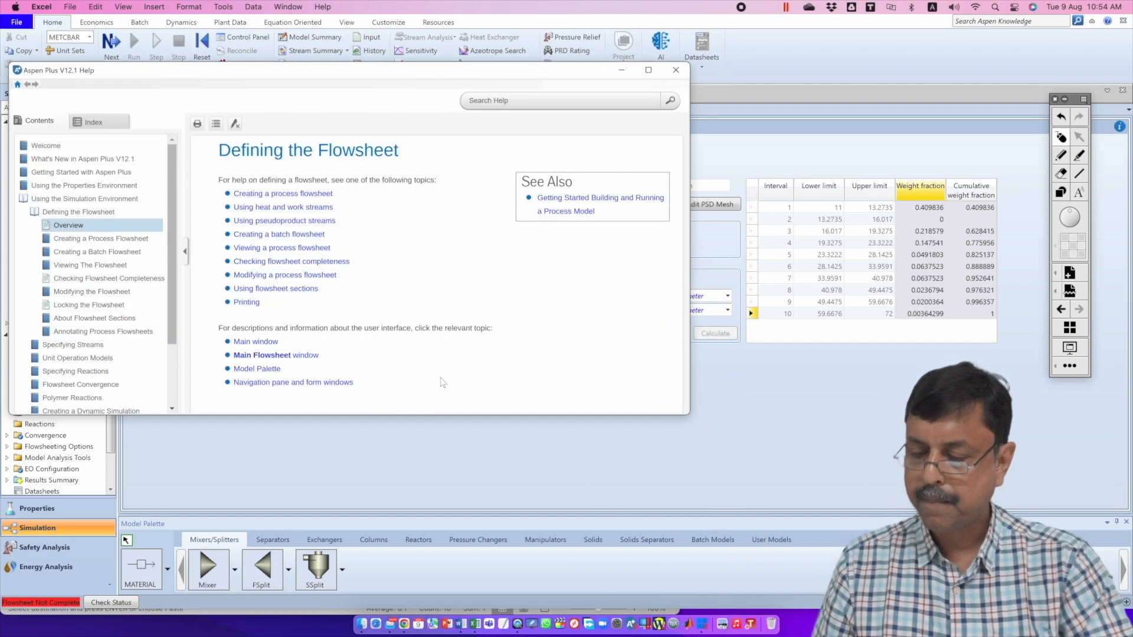
drag(385, 75, 429, 358)
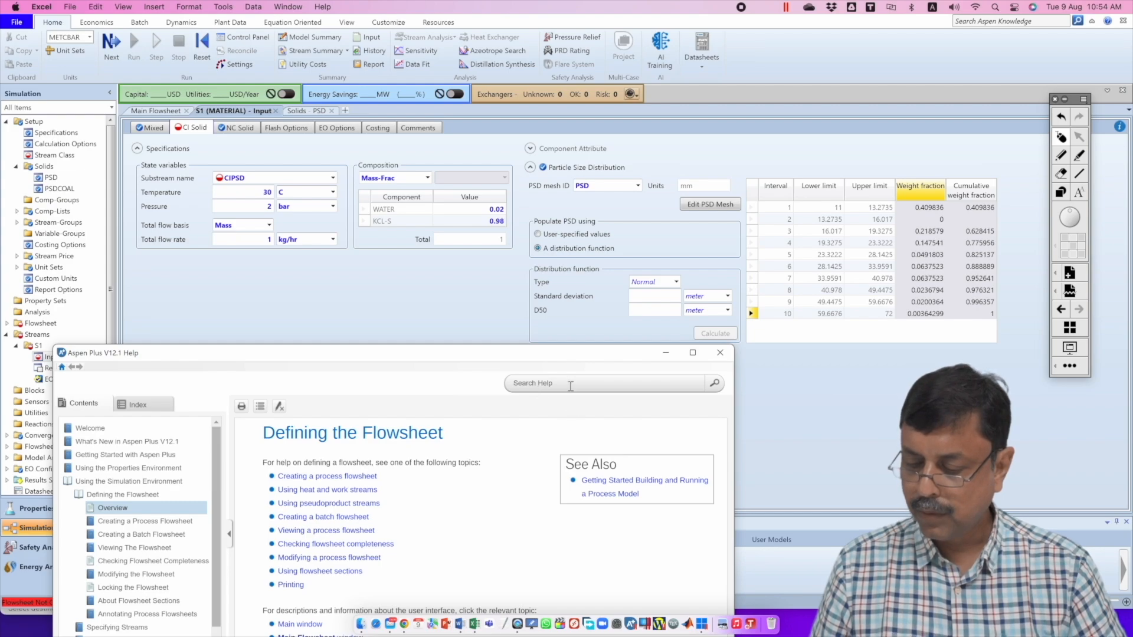
text(ggs)
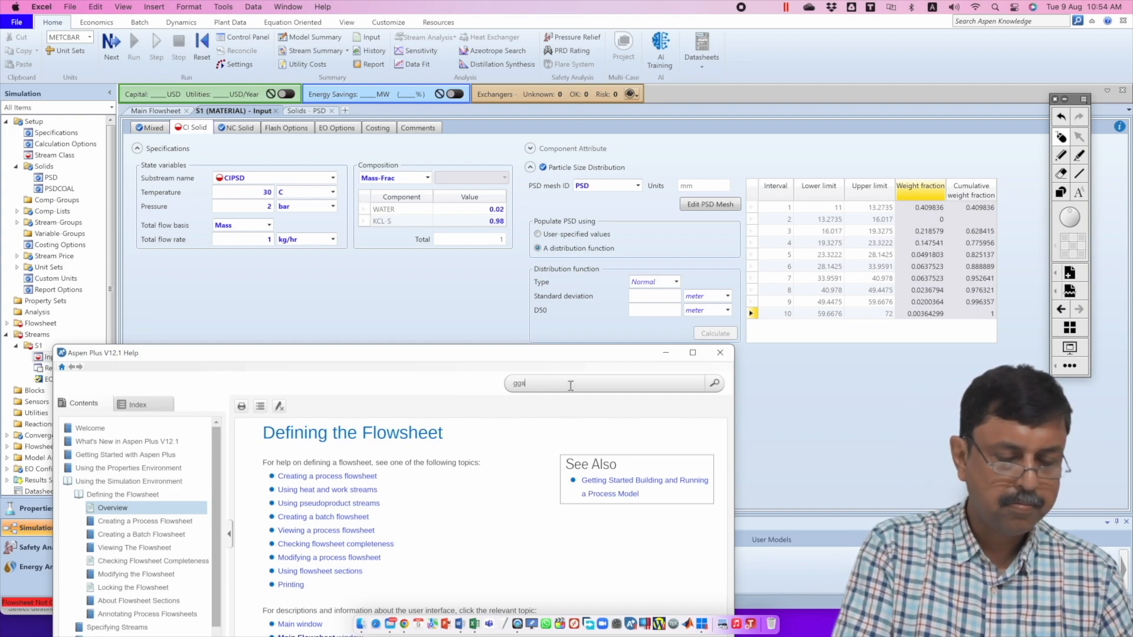
key(Return)
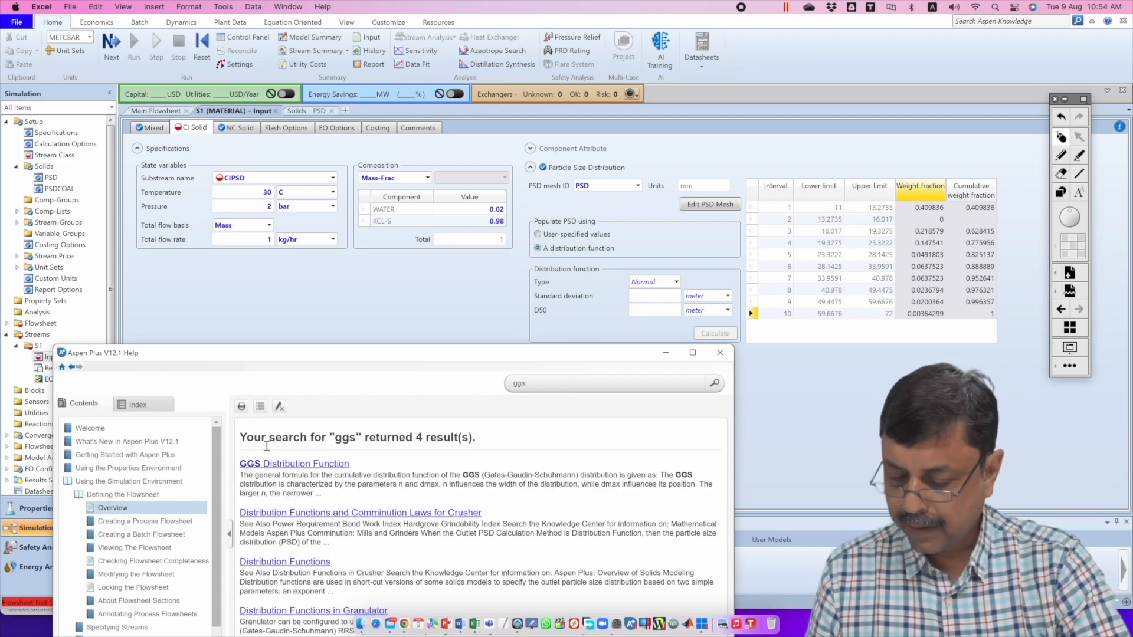
click(263, 464)
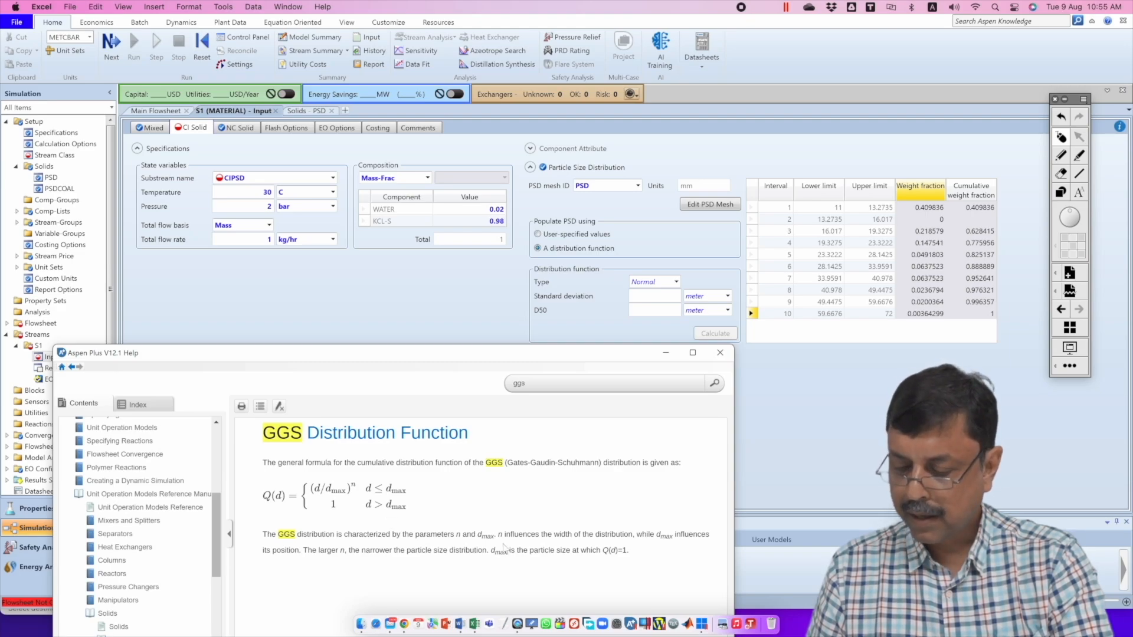
drag(446, 357, 289, 92)
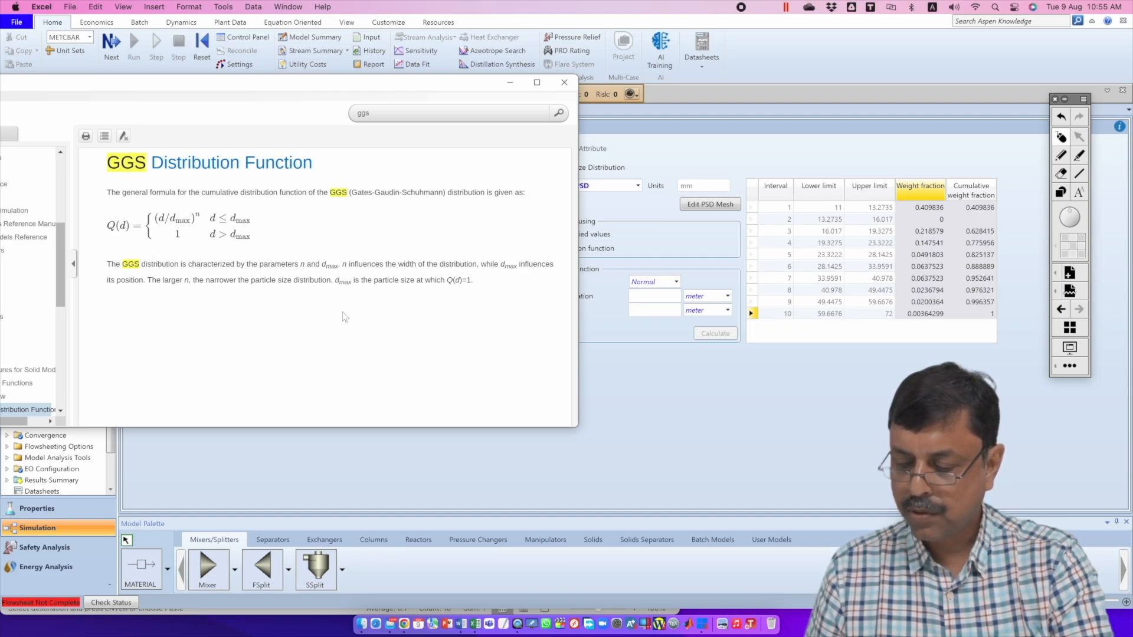
Step: Set the distribution function type to RRSB and open the help topic on the RRSB Distribution Function
click(676, 281)
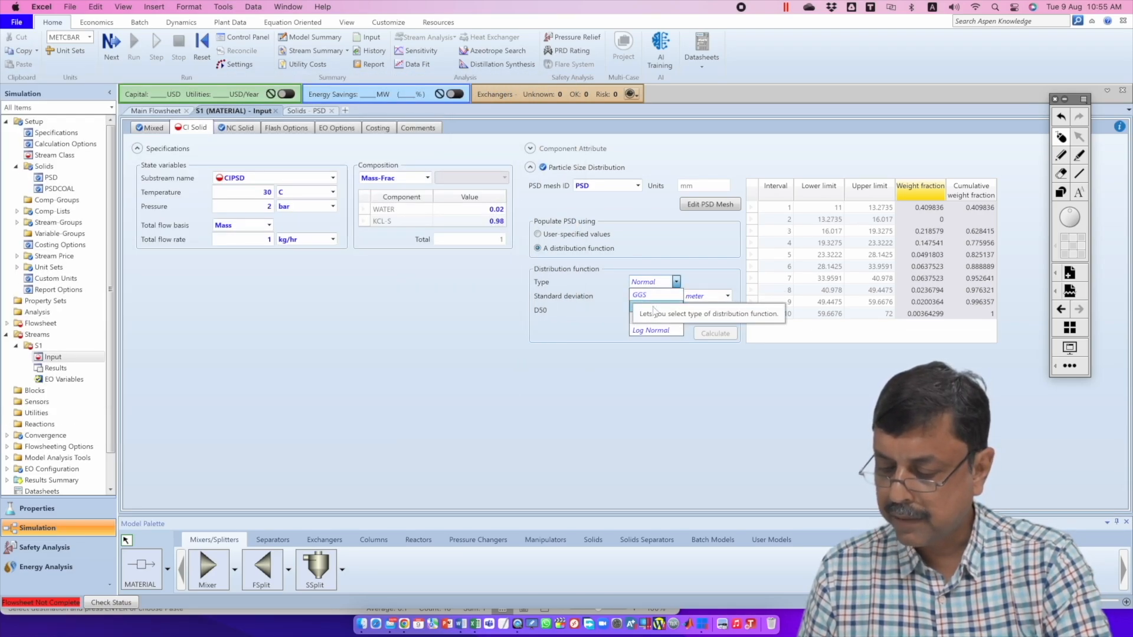
click(654, 308)
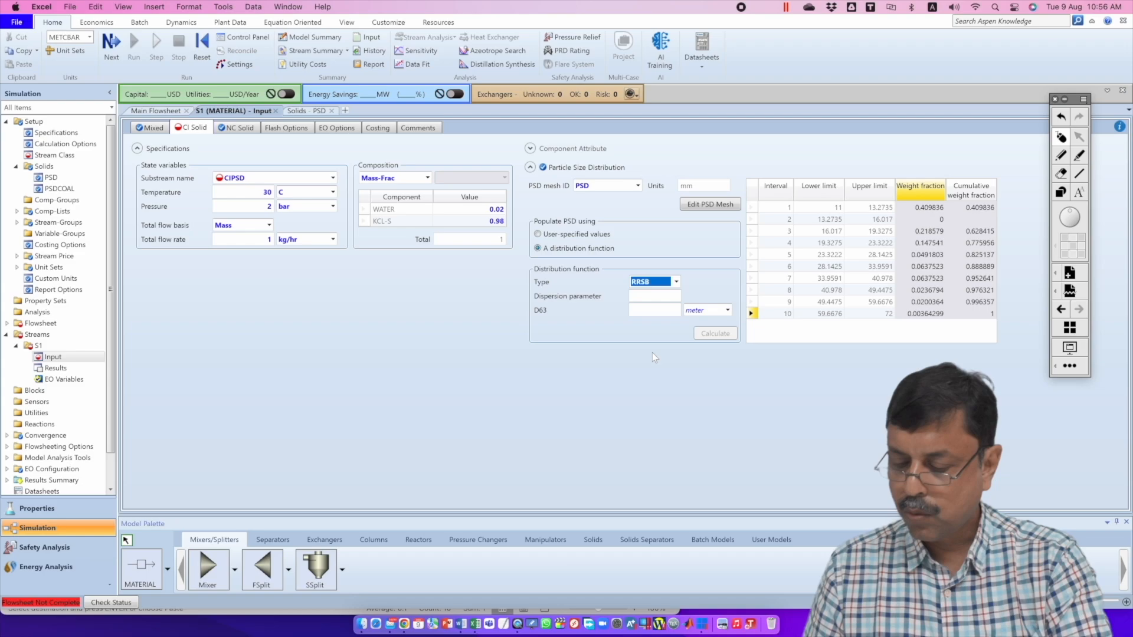
key(F1)
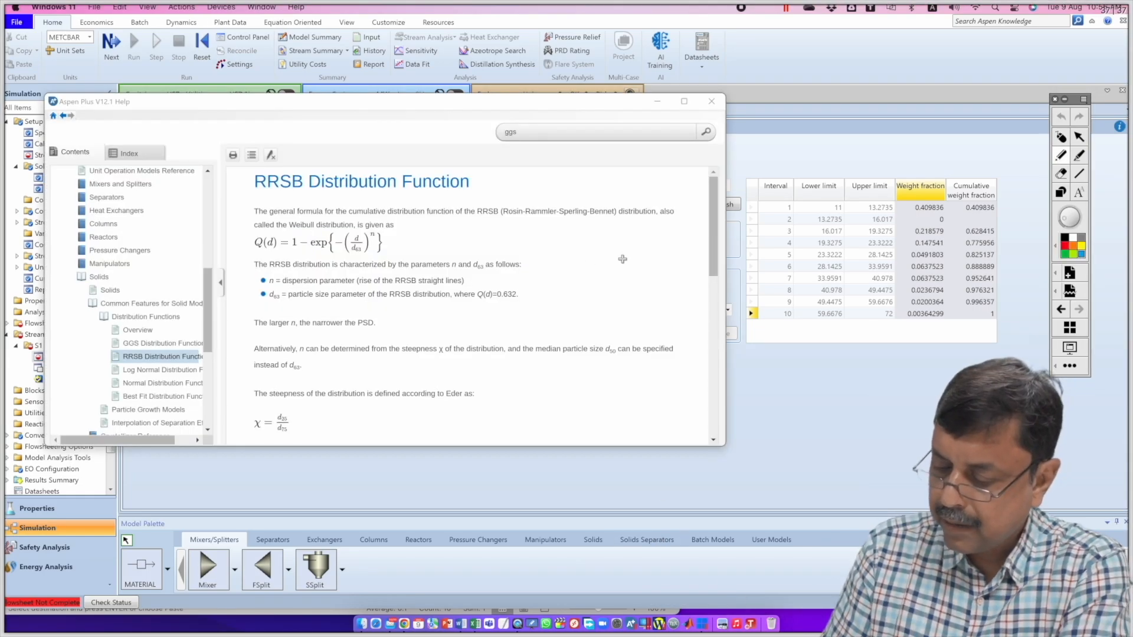
drag(473, 228, 616, 224)
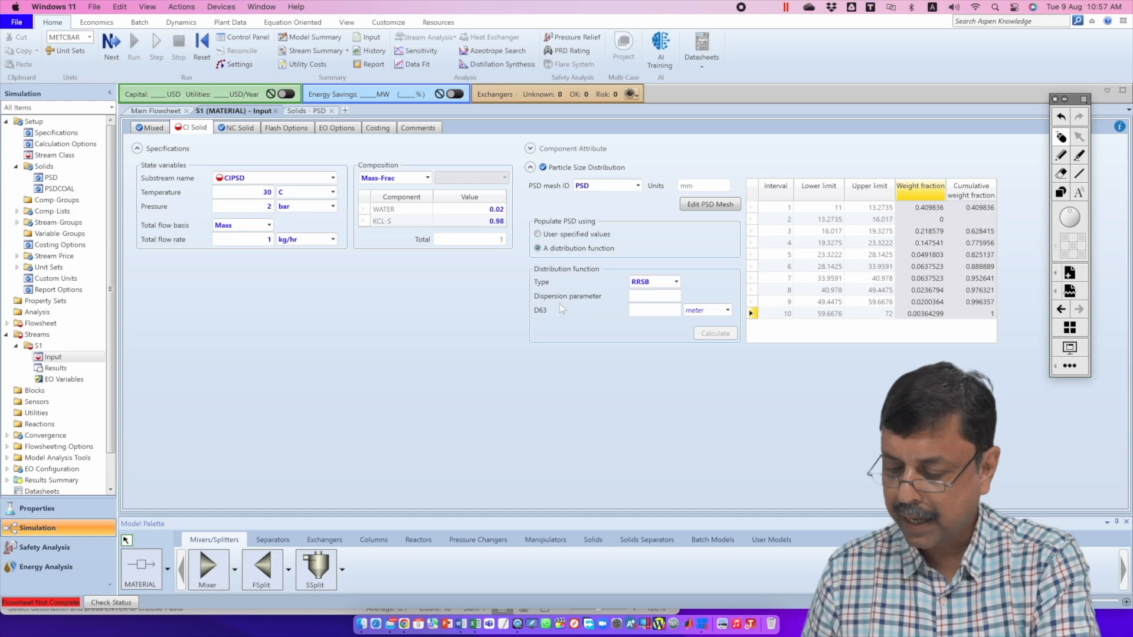
Step: Review the RRSB help topic, marking the parameters n and d63 and the condition Q(d)=0.632, and clear the marks
click(1107, 22)
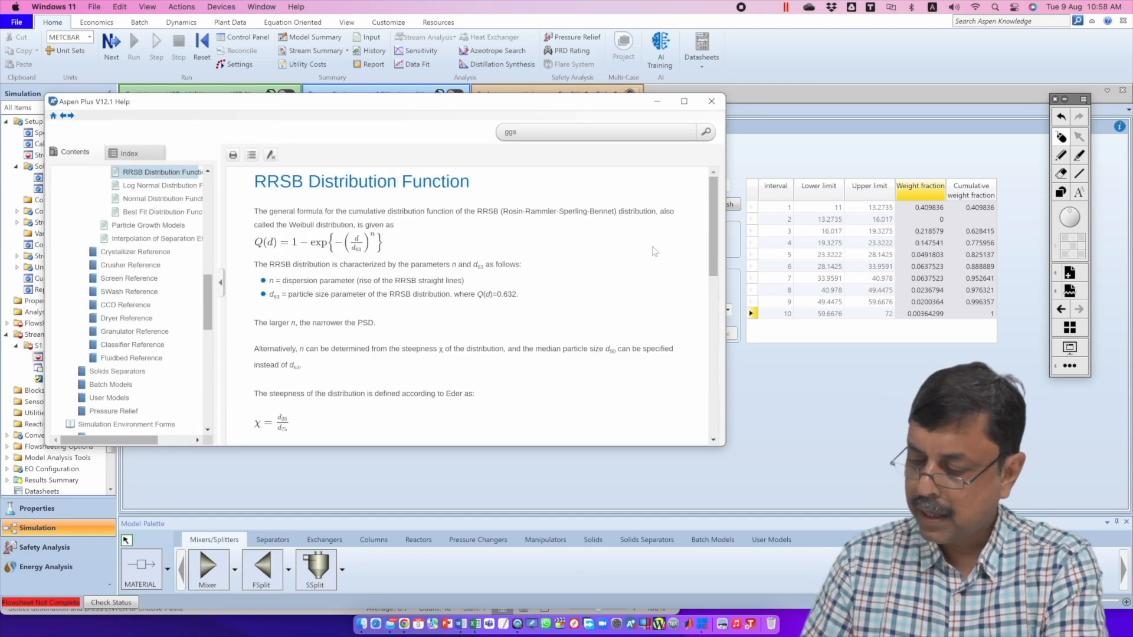
click(1080, 154)
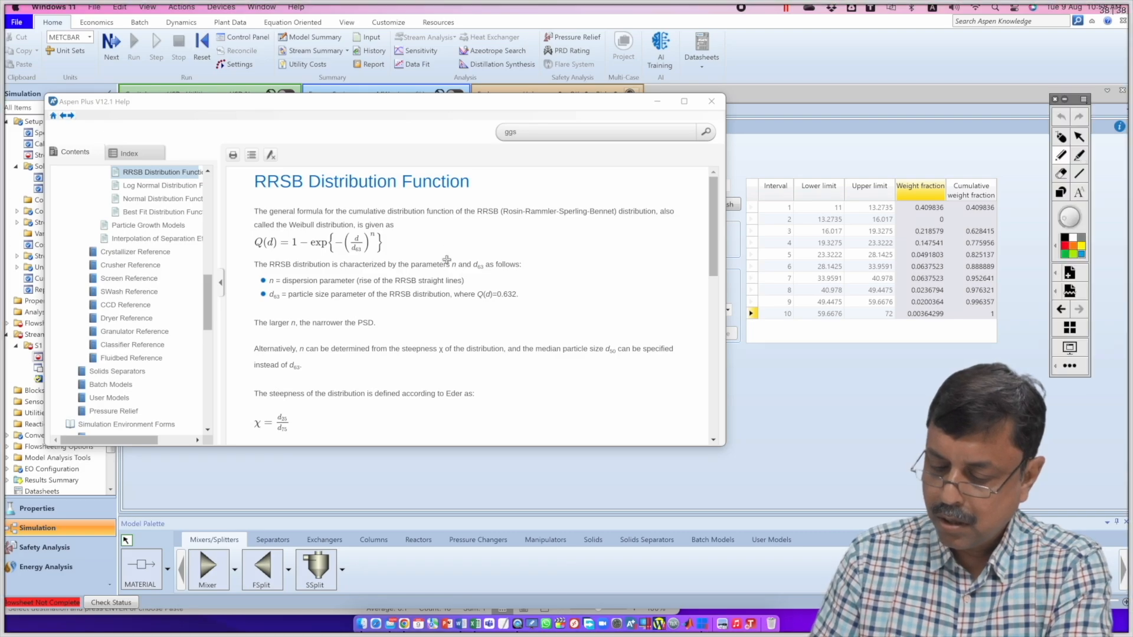
mouse_move(275, 267)
mouse_down()
mouse_move(260, 298)
mouse_move(272, 265)
mouse_up()
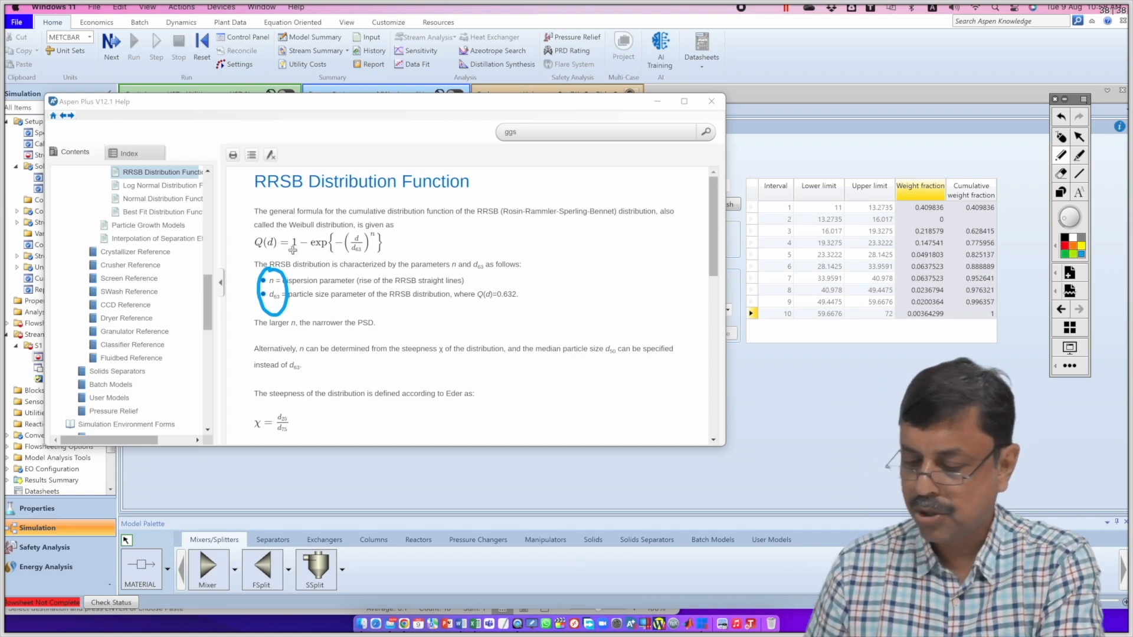
drag(482, 311, 525, 305)
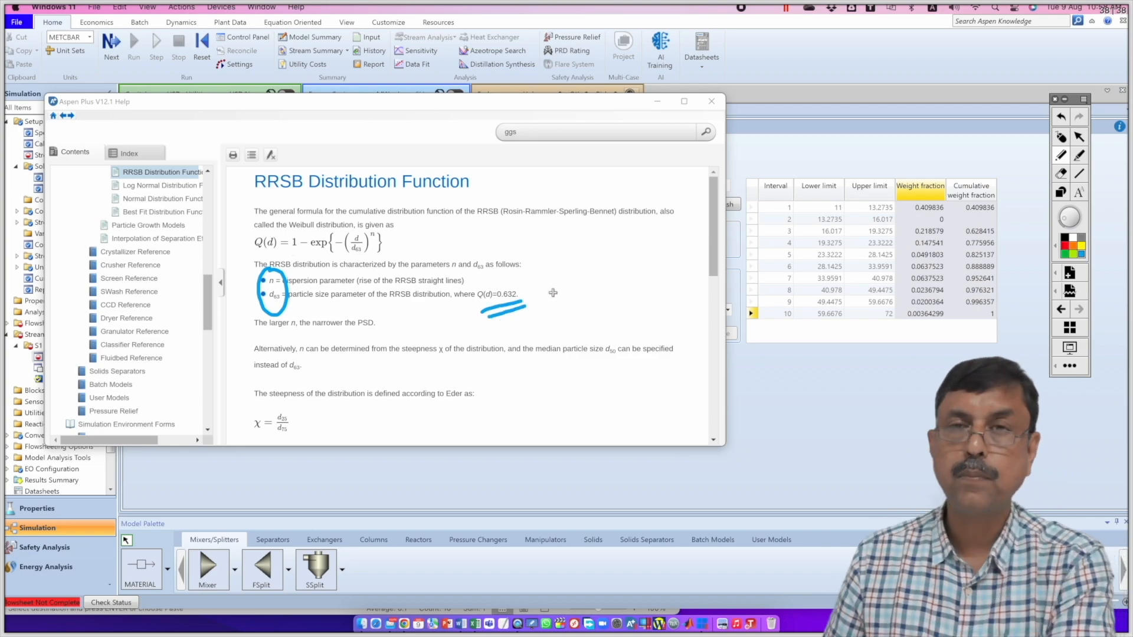
click(1060, 137)
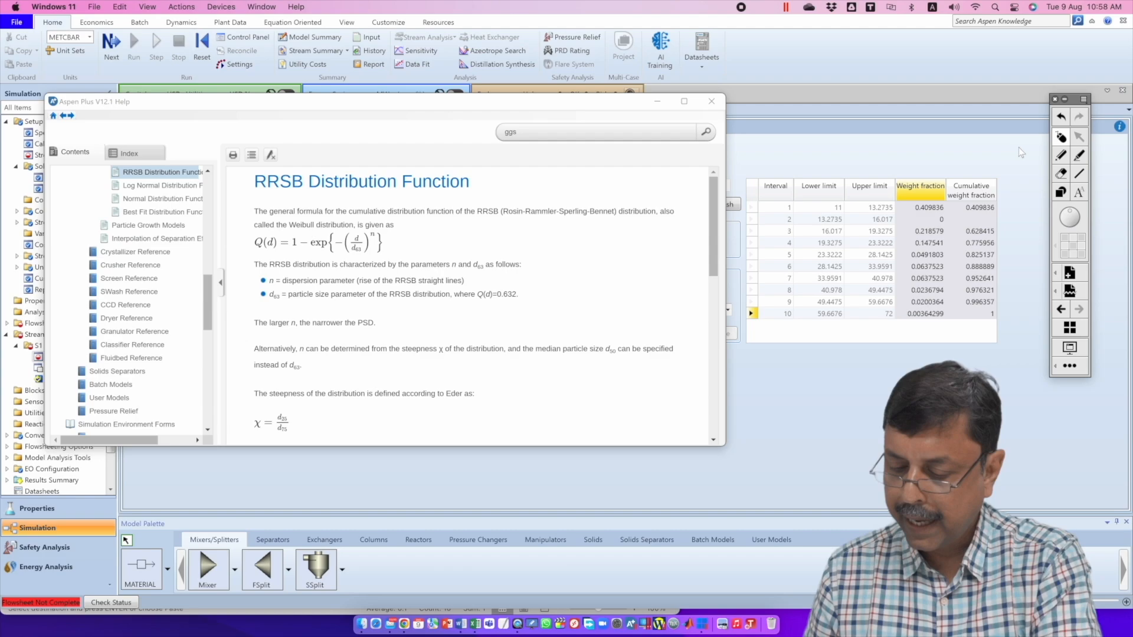
click(959, 154)
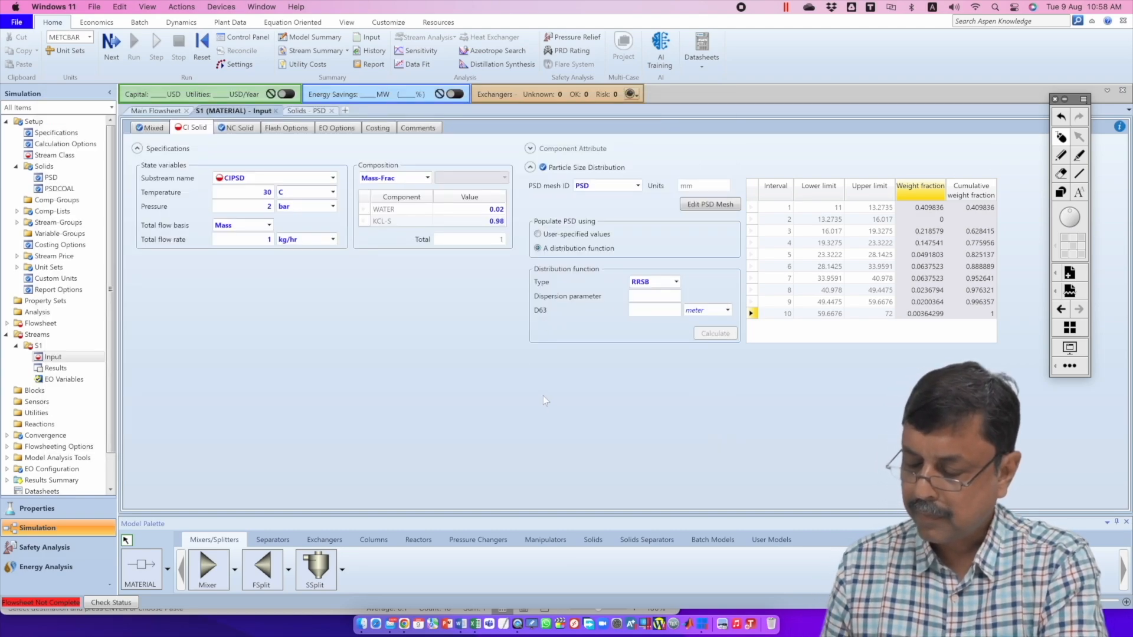
Step: Mark the RRSB Dispersion parameter and D63 value fields with the annotation pen and clear the marks
click(1060, 167)
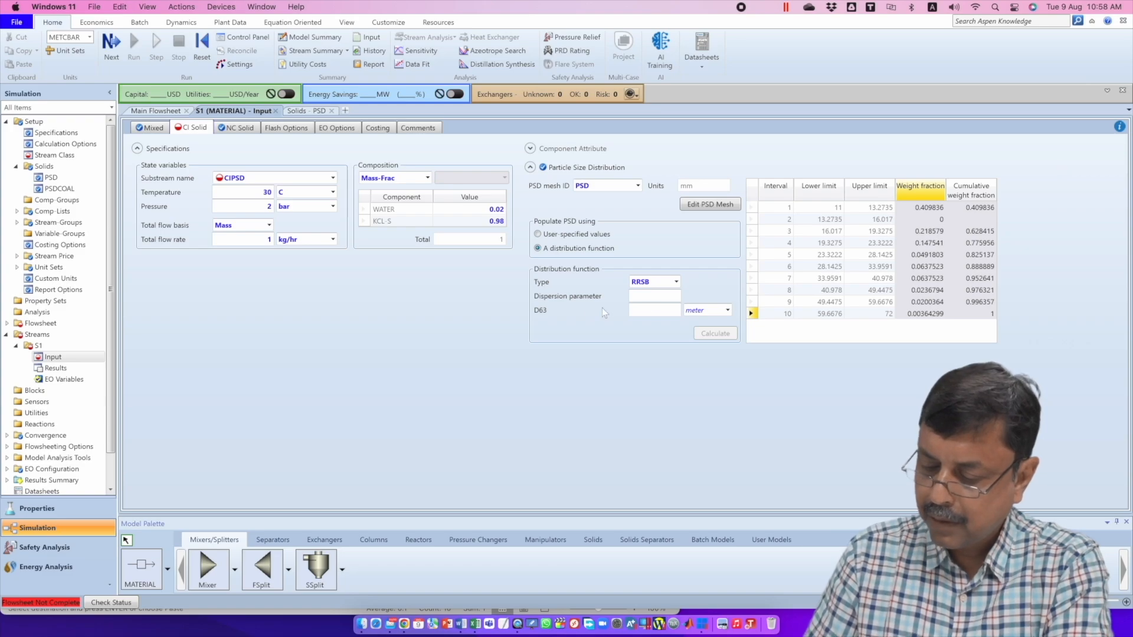
mouse_move(632, 295)
mouse_down()
mouse_move(651, 297)
mouse_move(651, 317)
mouse_up()
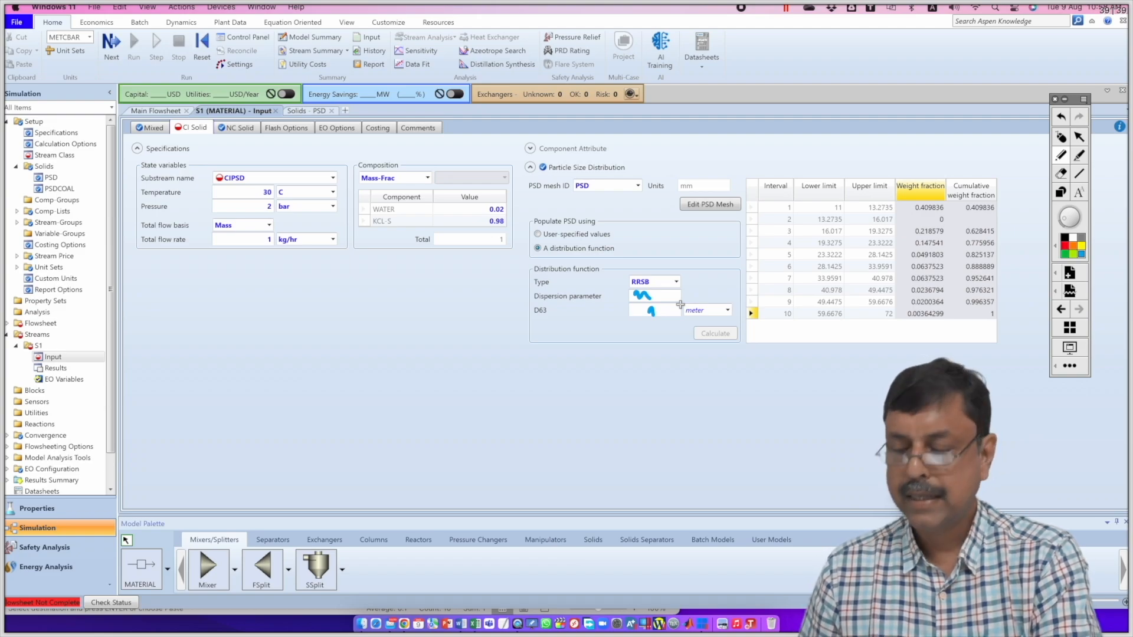
click(1061, 138)
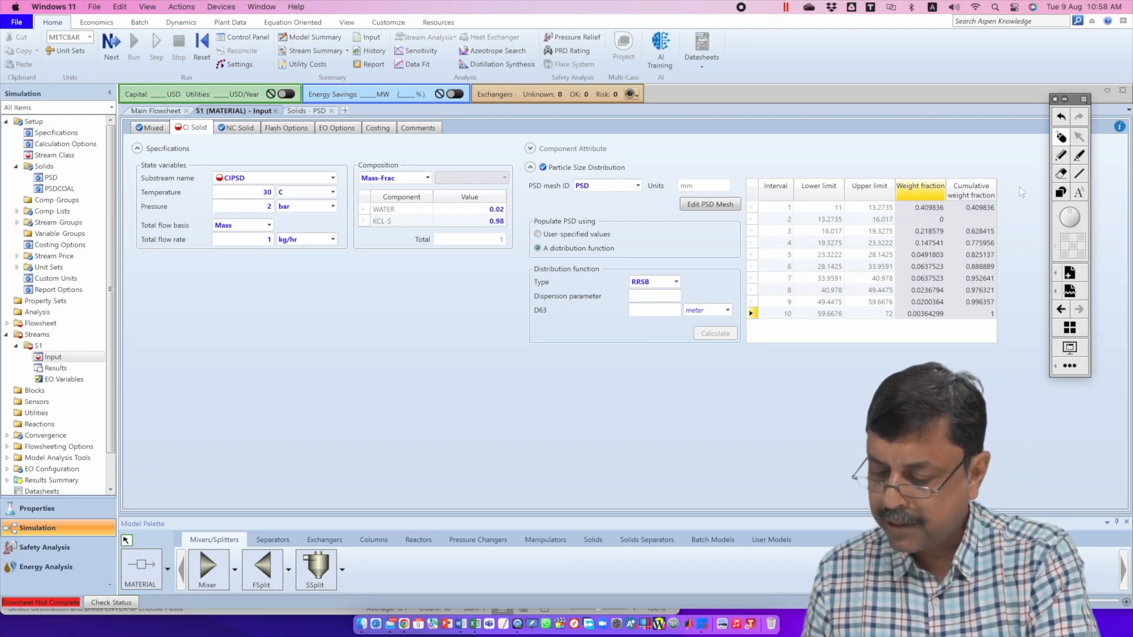
Step: Set the distribution function type to Normal and open the help topic on the Normal Distribution Function
click(676, 282)
click(662, 319)
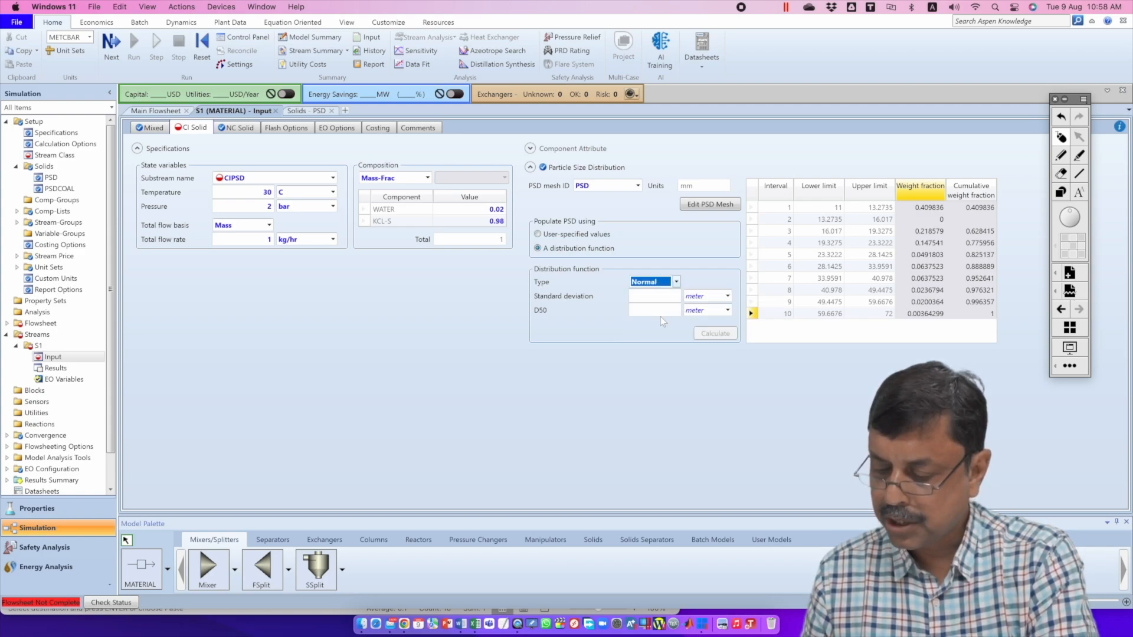
click(1107, 21)
scroll(177, 236, up, 2)
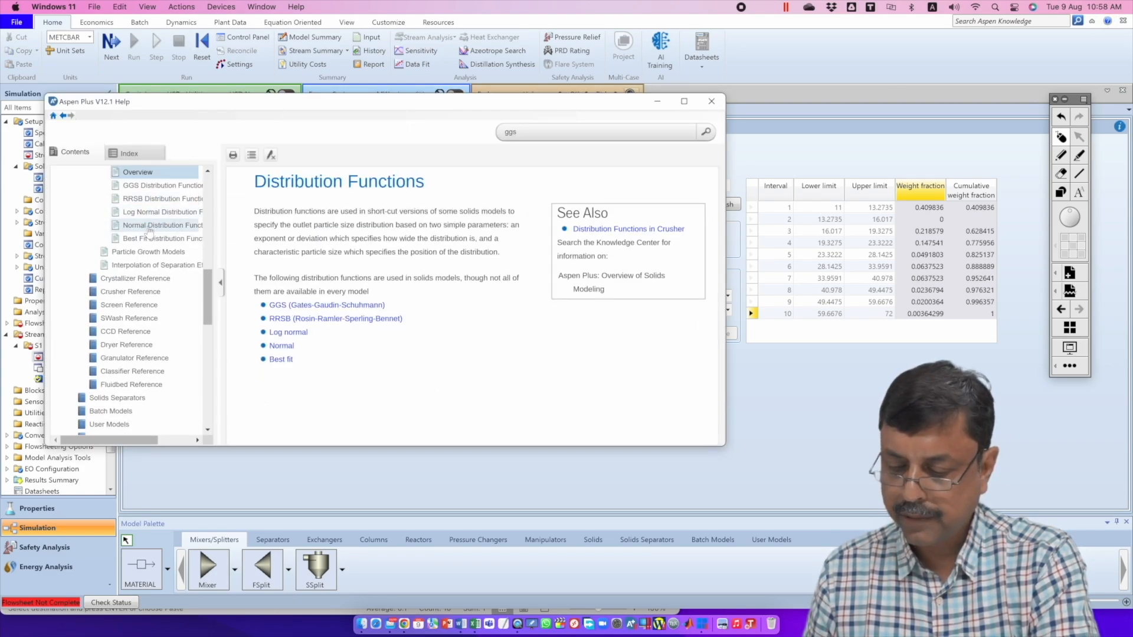
click(149, 226)
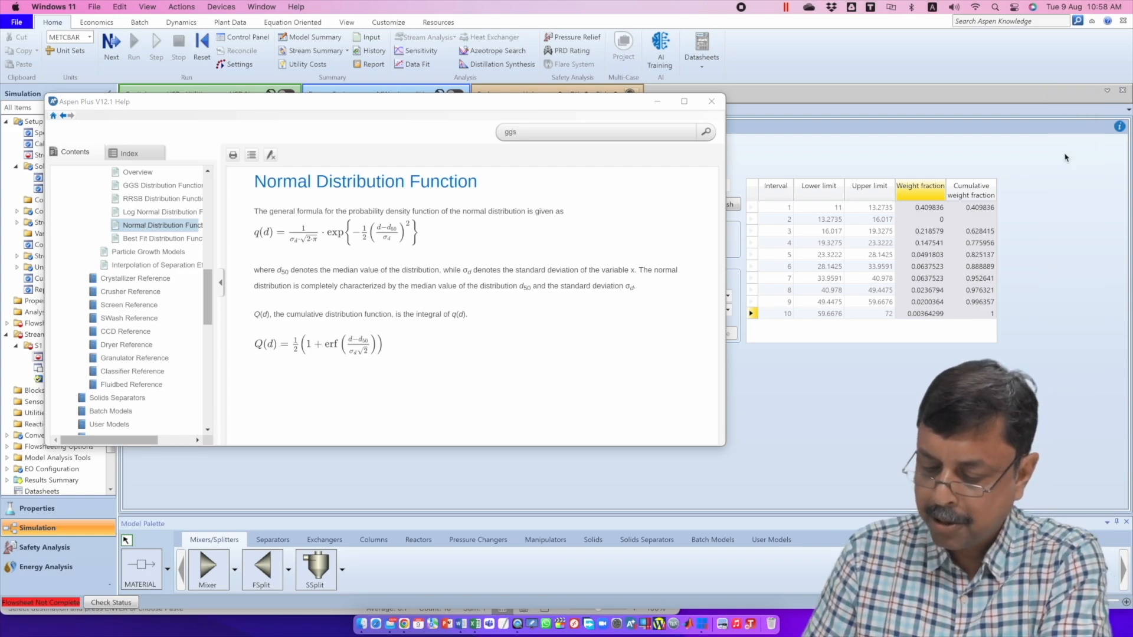
Step: Underline the cumulative distribution formula Q(d) in the help topic with the annotation pen and circle its erf term
click(1061, 155)
drag(269, 382, 399, 354)
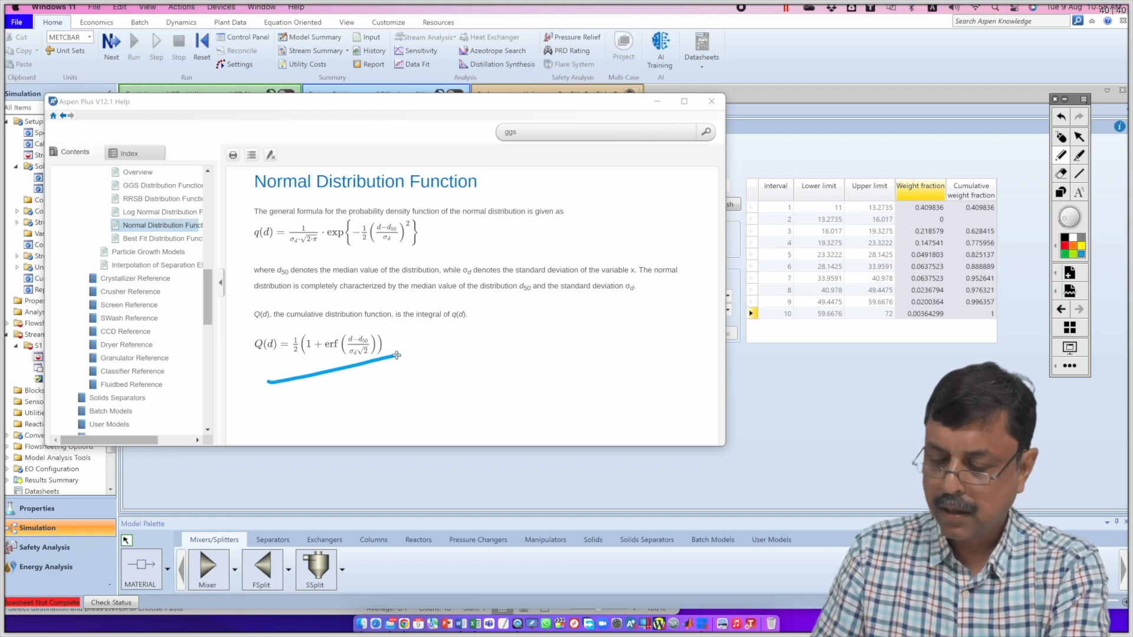
mouse_move(336, 326)
mouse_down()
mouse_move(343, 354)
mouse_move(339, 325)
mouse_up()
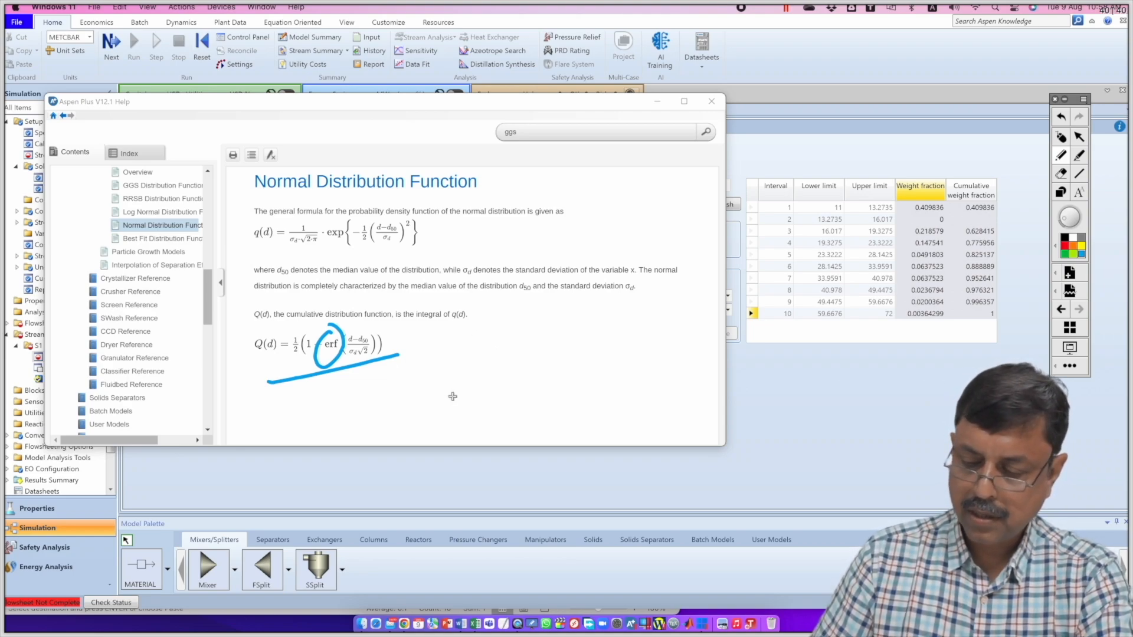
Step: Handwrite the error function definition, erf(x) as 2/√π times the integral of e^(-t²) dt, double-underline it, and clear the annotations and help window
mouse_move(407, 412)
mouse_down()
mouse_move(413, 373)
mouse_move(475, 390)
mouse_up()
drag(470, 404, 473, 409)
mouse_move(490, 337)
mouse_down()
mouse_move(492, 357)
mouse_move(515, 348)
mouse_up()
drag(492, 372, 531, 349)
mouse_move(502, 395)
mouse_down()
mouse_move(509, 365)
mouse_move(540, 364)
mouse_up()
drag(528, 371, 525, 384)
mouse_move(557, 305)
mouse_down()
mouse_move(575, 400)
mouse_move(571, 301)
mouse_up()
mouse_move(577, 345)
mouse_down()
mouse_move(565, 353)
mouse_move(587, 357)
mouse_up()
drag(583, 326, 605, 316)
mouse_move(599, 294)
mouse_down()
mouse_move(613, 286)
mouse_move(656, 318)
mouse_up()
drag(649, 304, 669, 300)
drag(511, 437, 712, 324)
drag(547, 437, 706, 332)
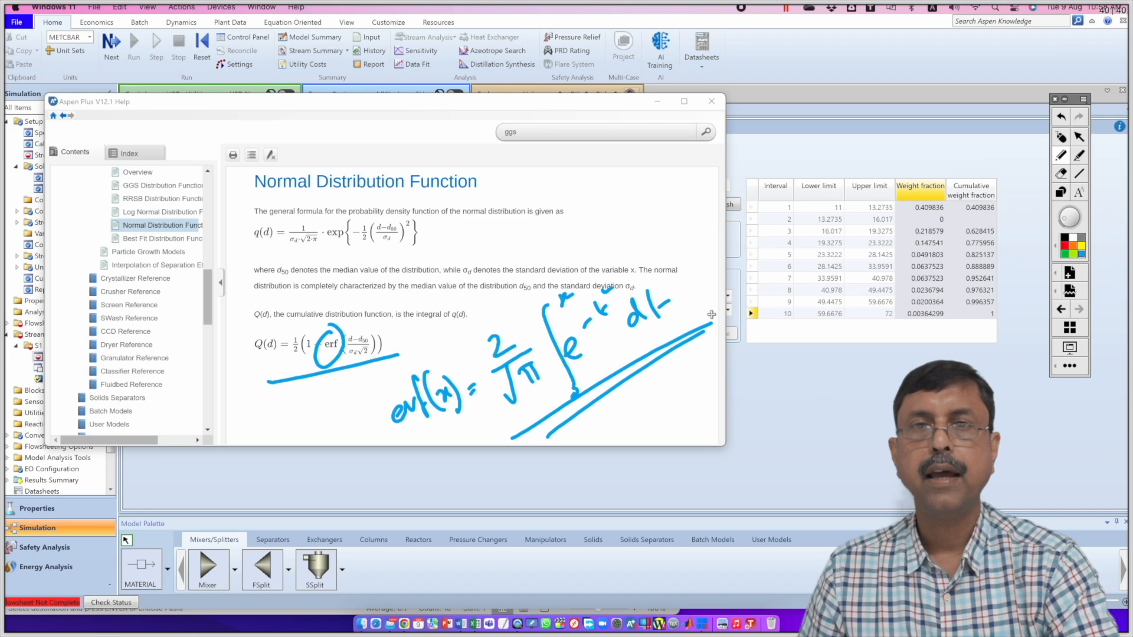
click(725, 378)
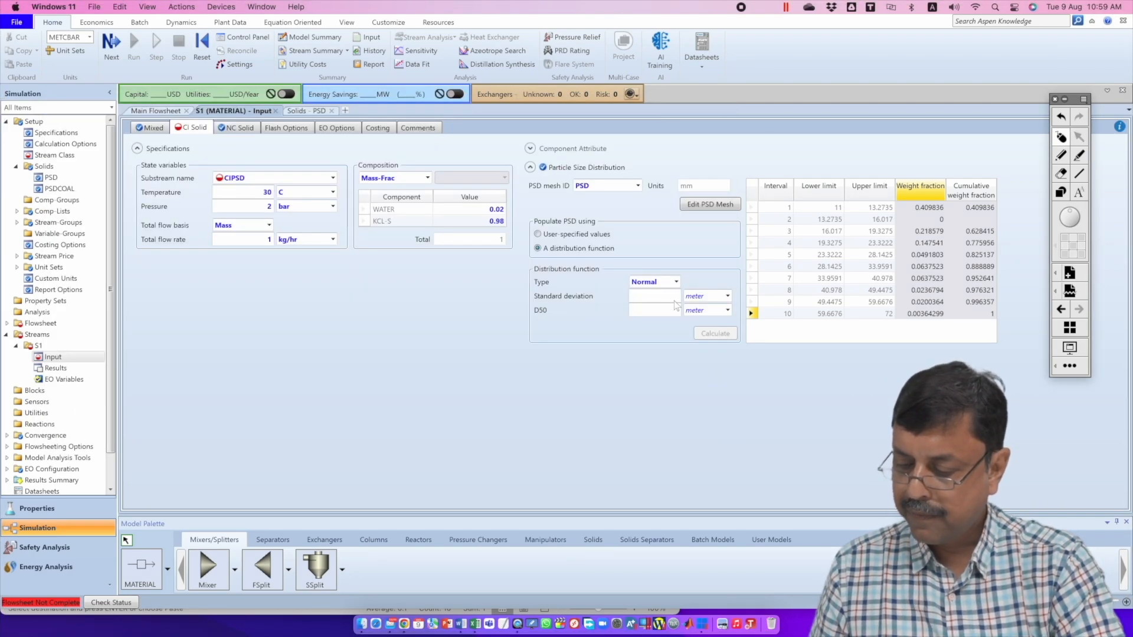
Step: Set the distribution function type to Log Normal and open the help topic on the Log Normal Distribution Function
click(676, 282)
click(658, 331)
click(1108, 21)
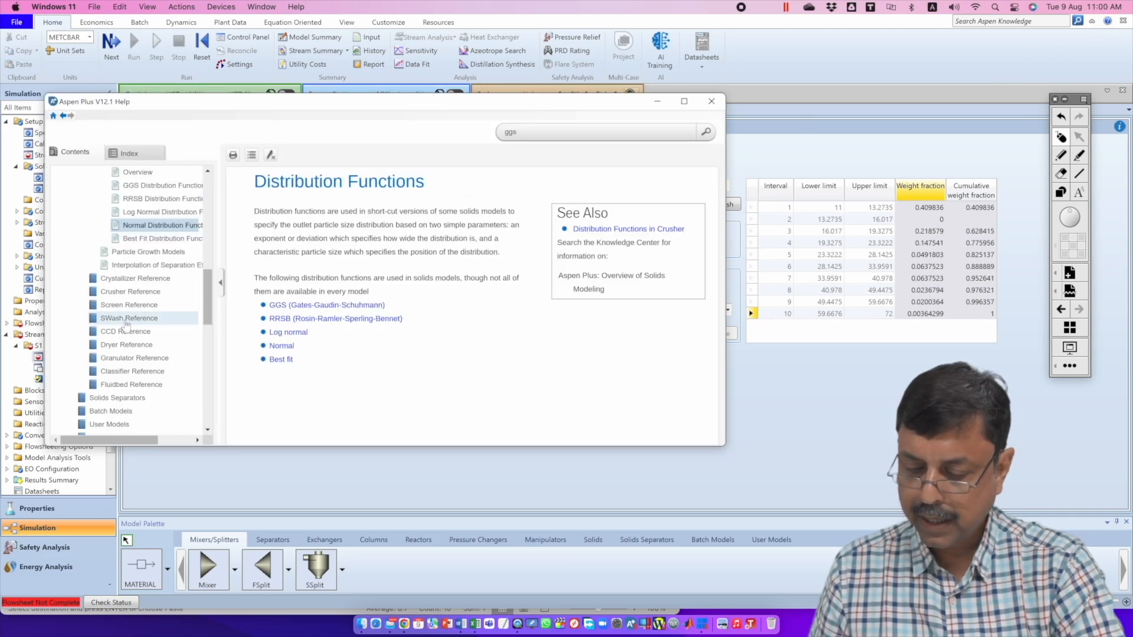
click(138, 172)
click(151, 213)
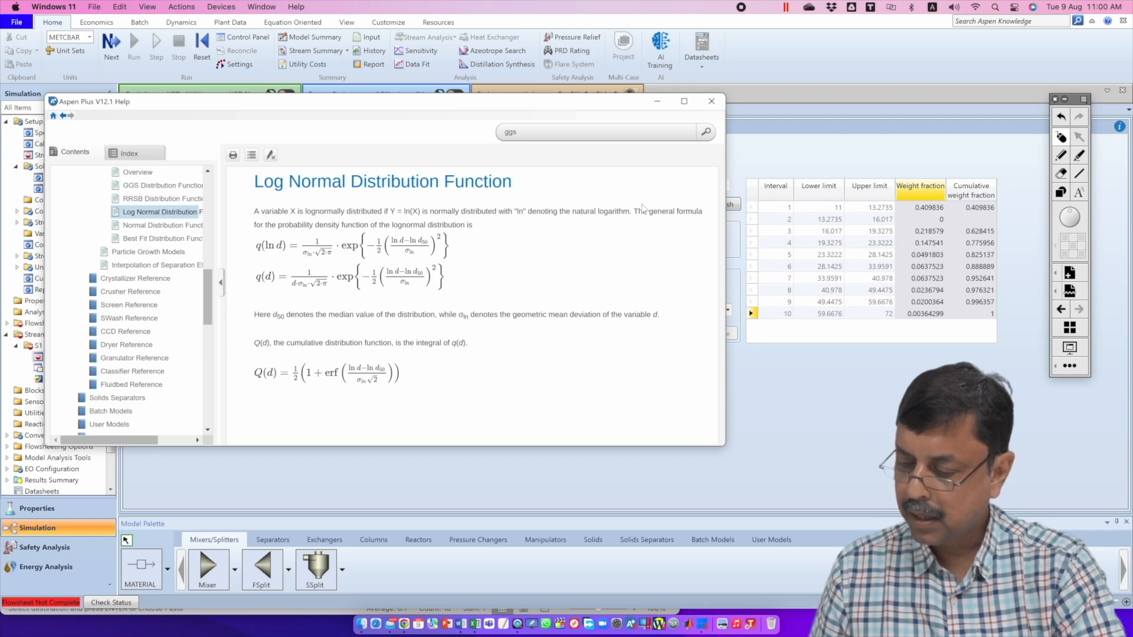
Step: Mark erf, the geometric mean deviation σln and the median d50 in the Log Normal topic, clear the marks, and return to stream S1's input
click(1060, 154)
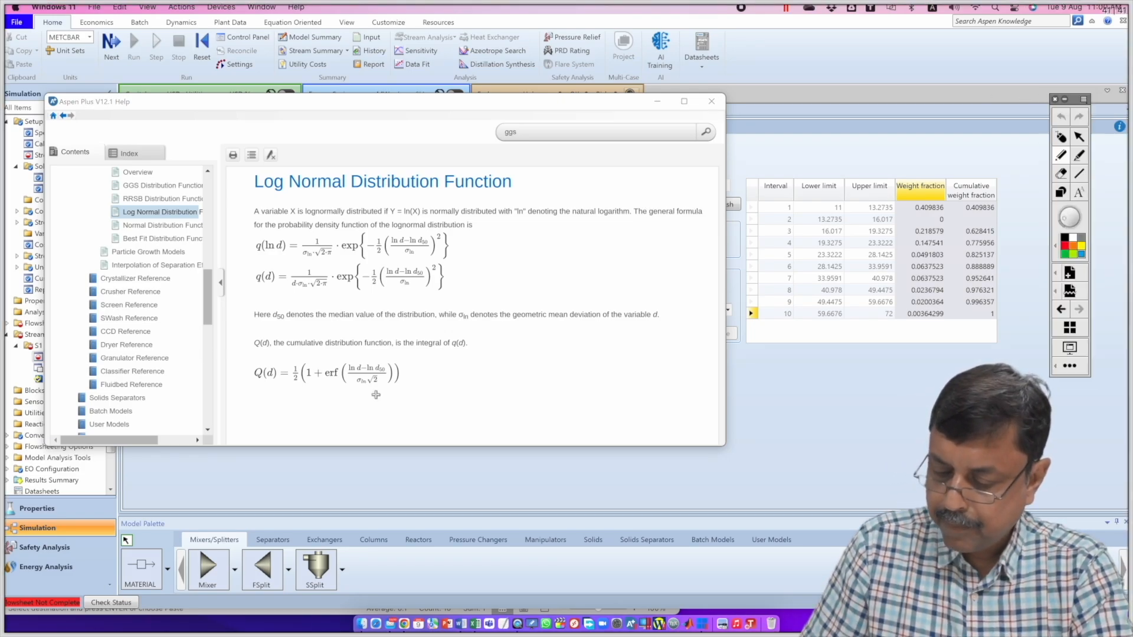
drag(329, 400, 345, 391)
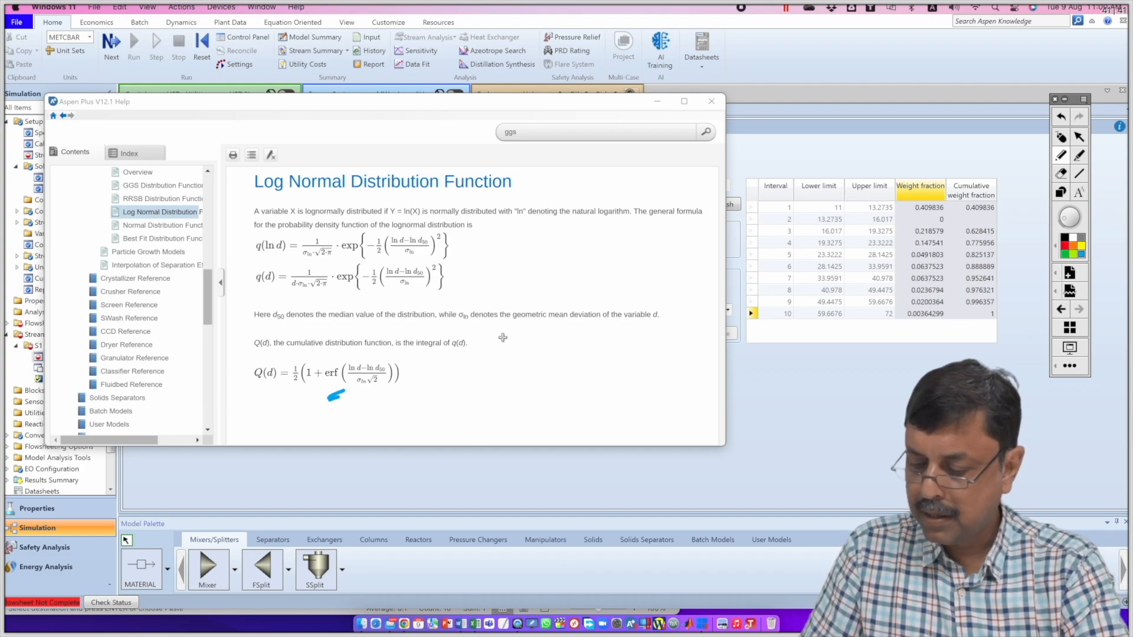
drag(460, 334, 667, 325)
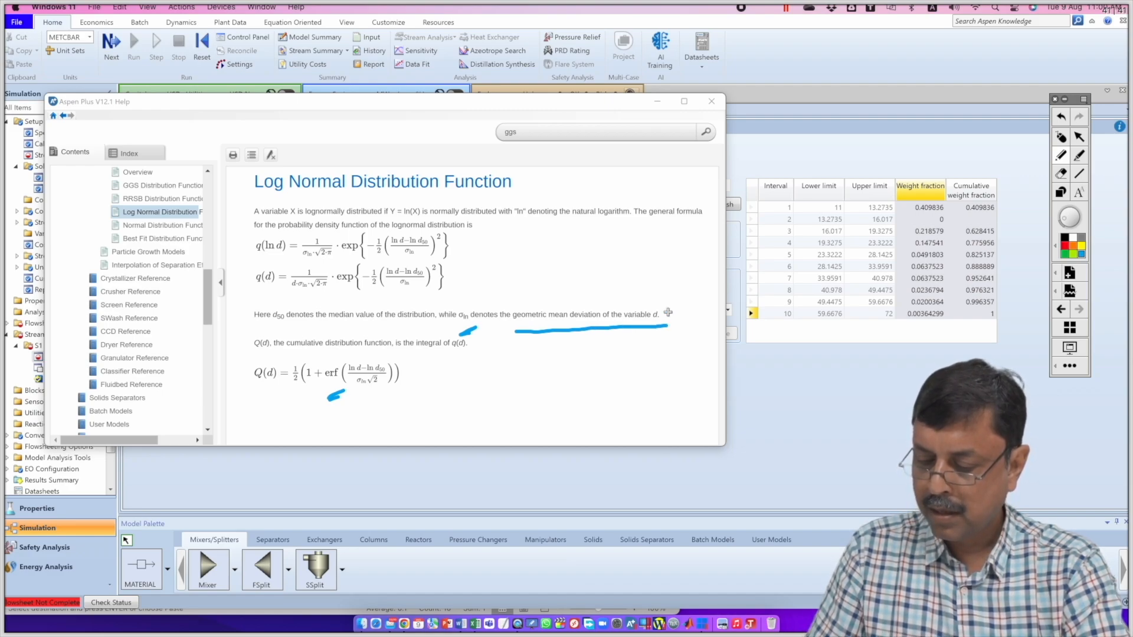
drag(279, 336, 289, 328)
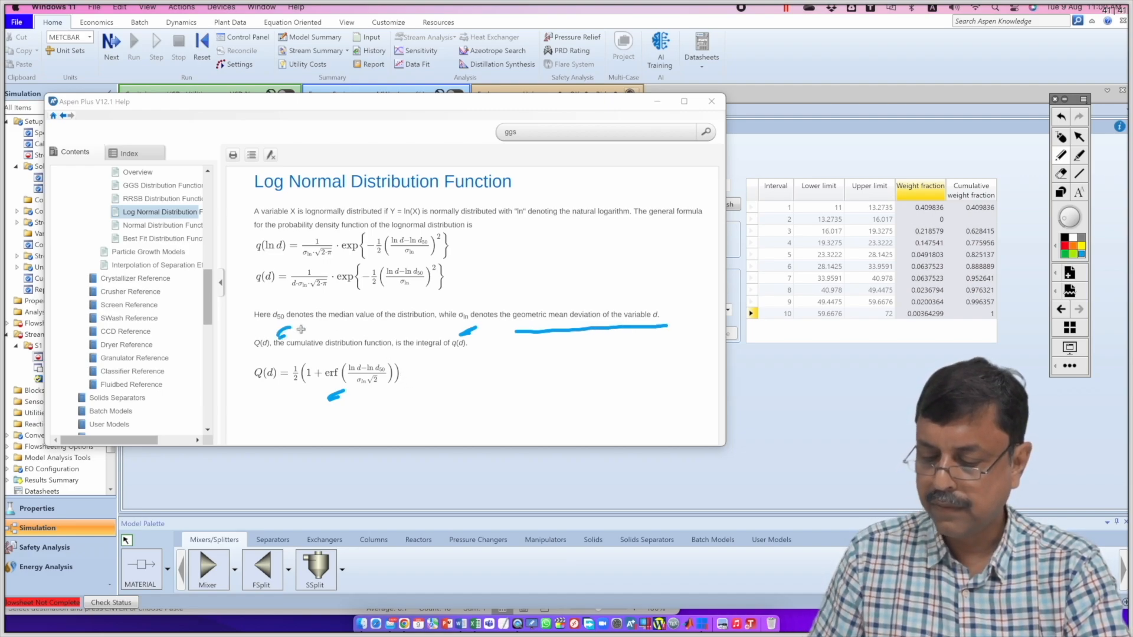
click(1062, 137)
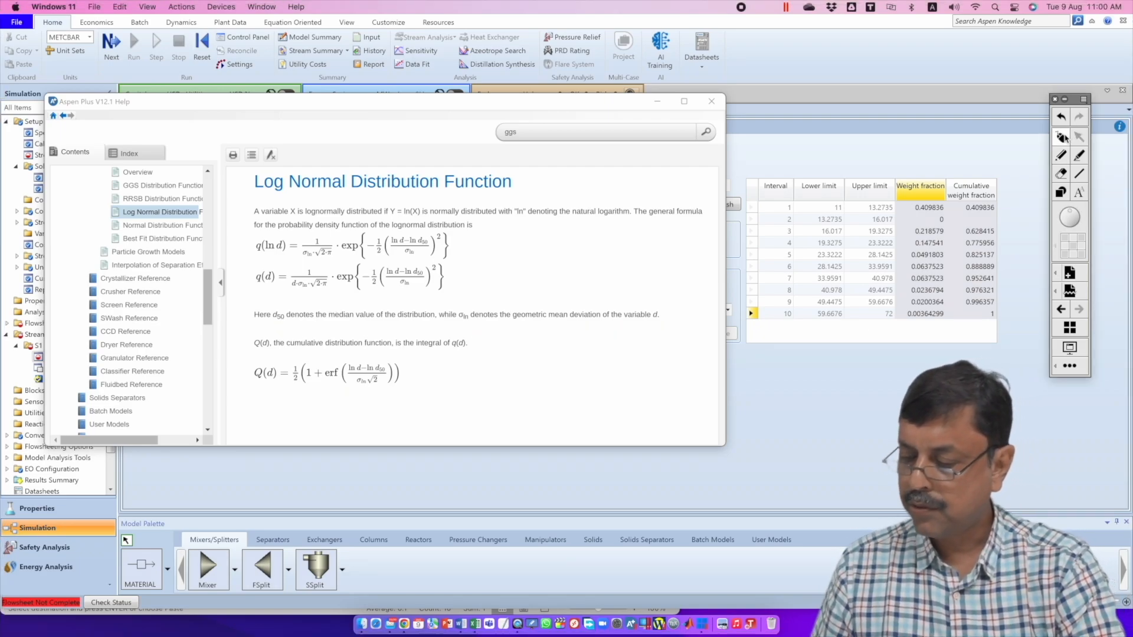
click(873, 387)
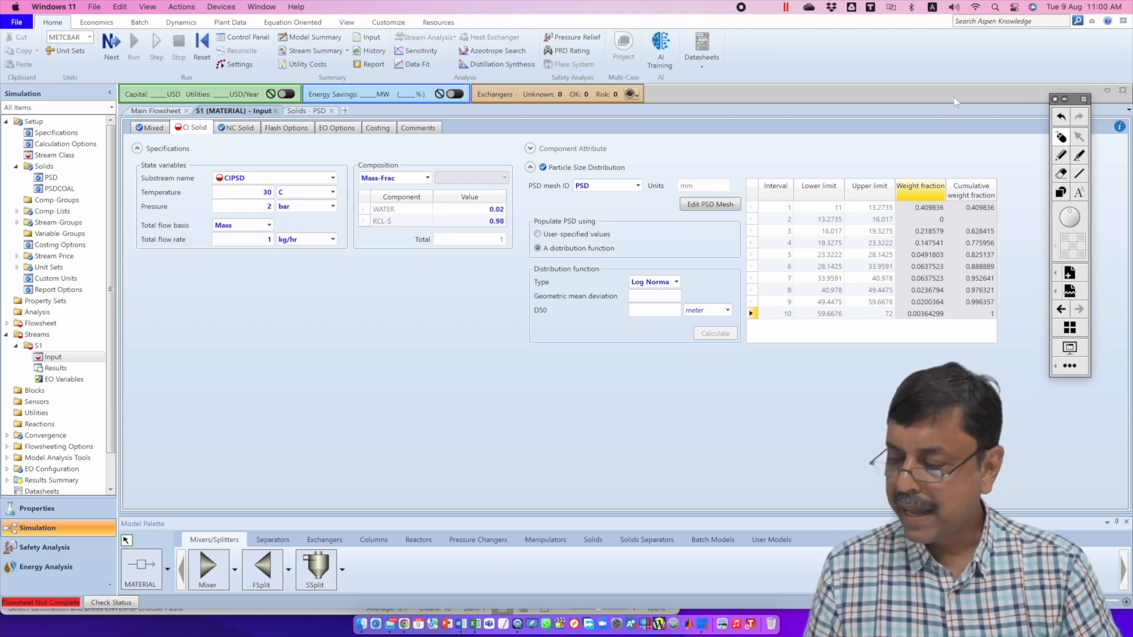
Step: Search the help for "d50", open the topic Table 4.11 Properties Related to Solid Particles, and maximize the help window
click(1107, 22)
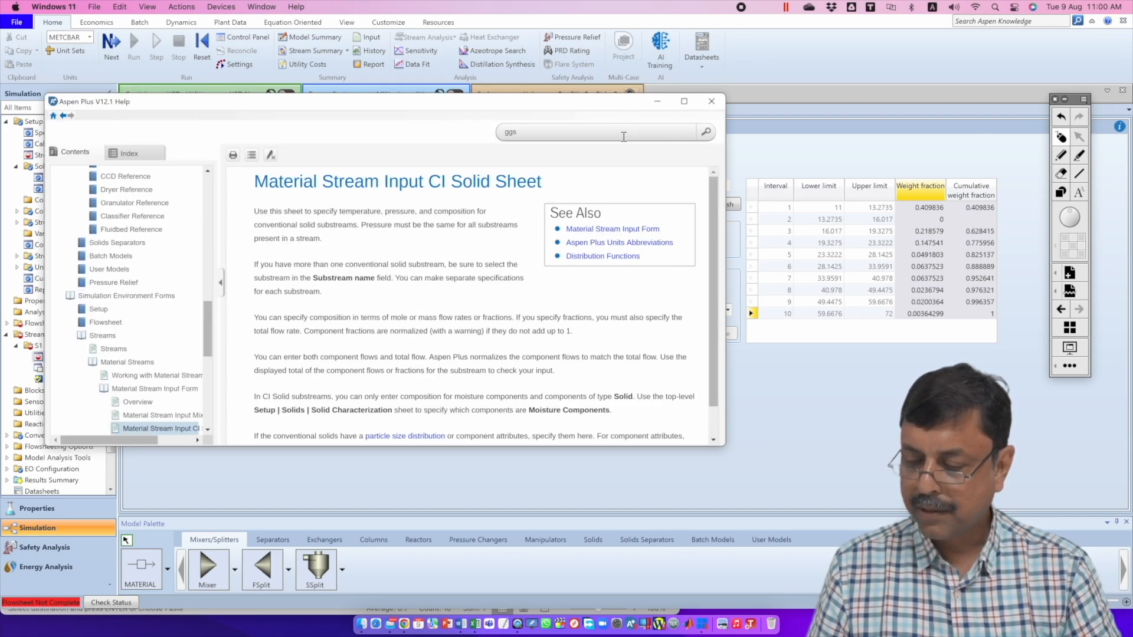
text(d50)
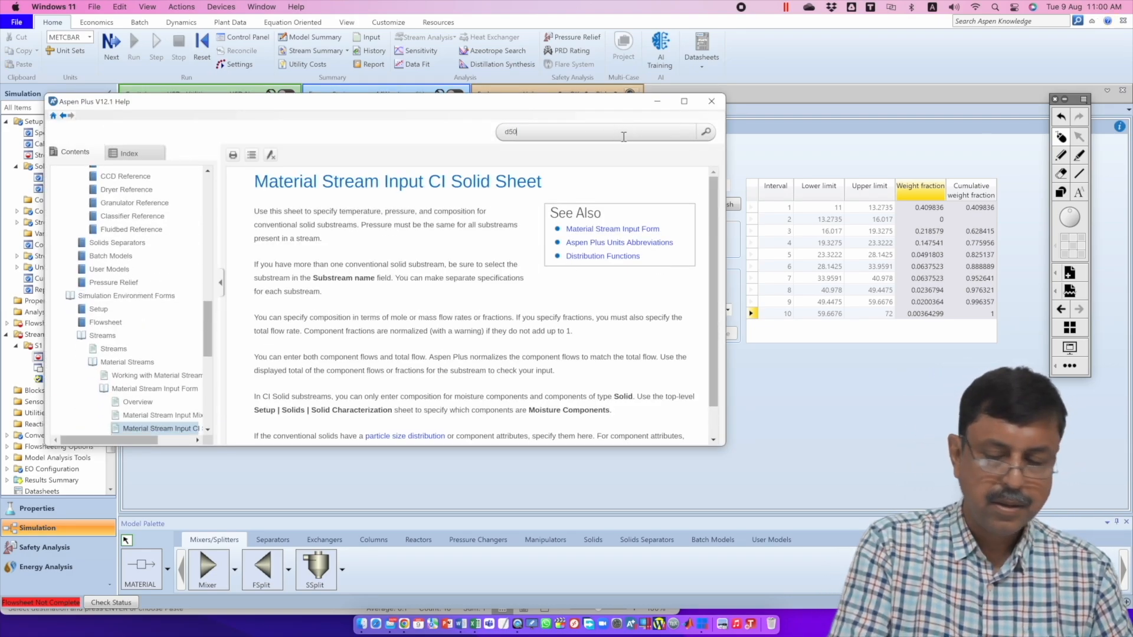
key(Return)
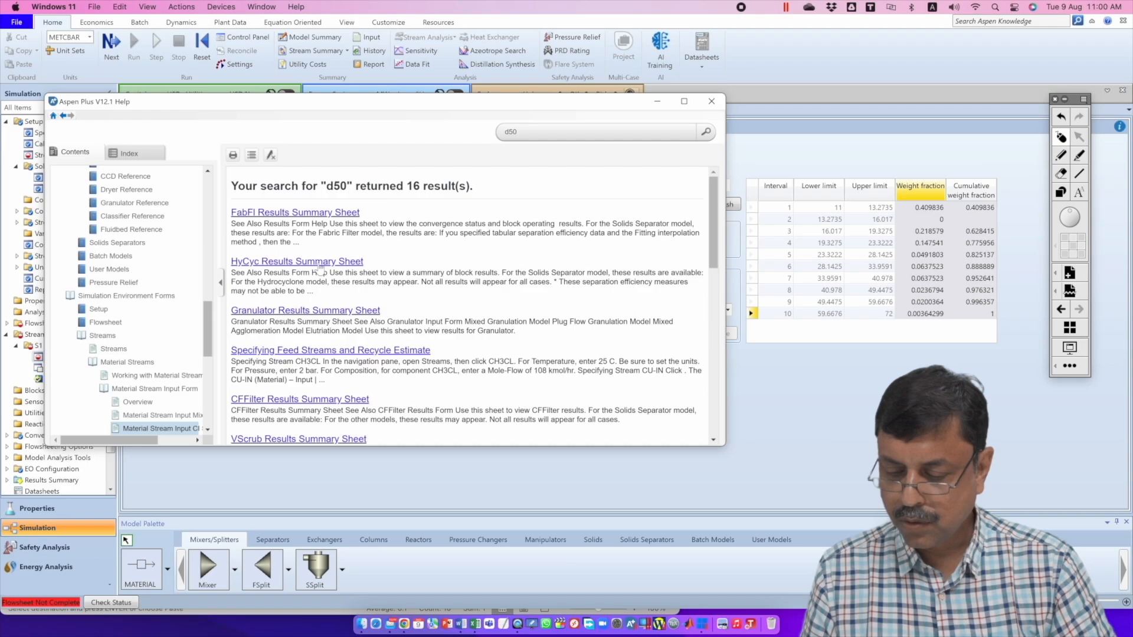
scroll(384, 282, down, 5)
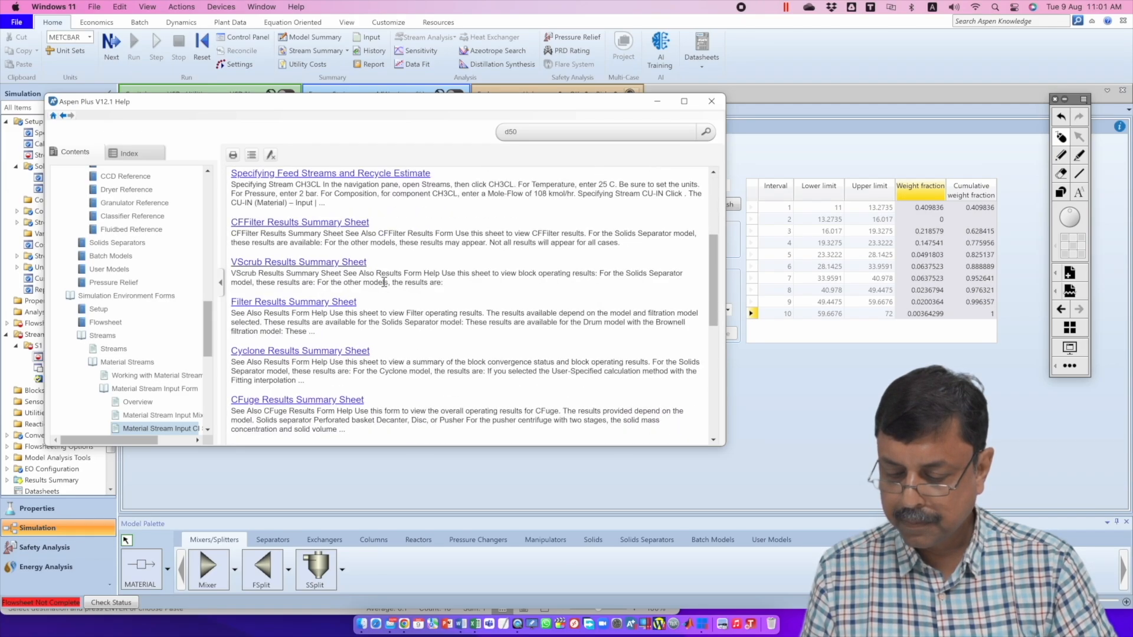
scroll(389, 313, down, 4)
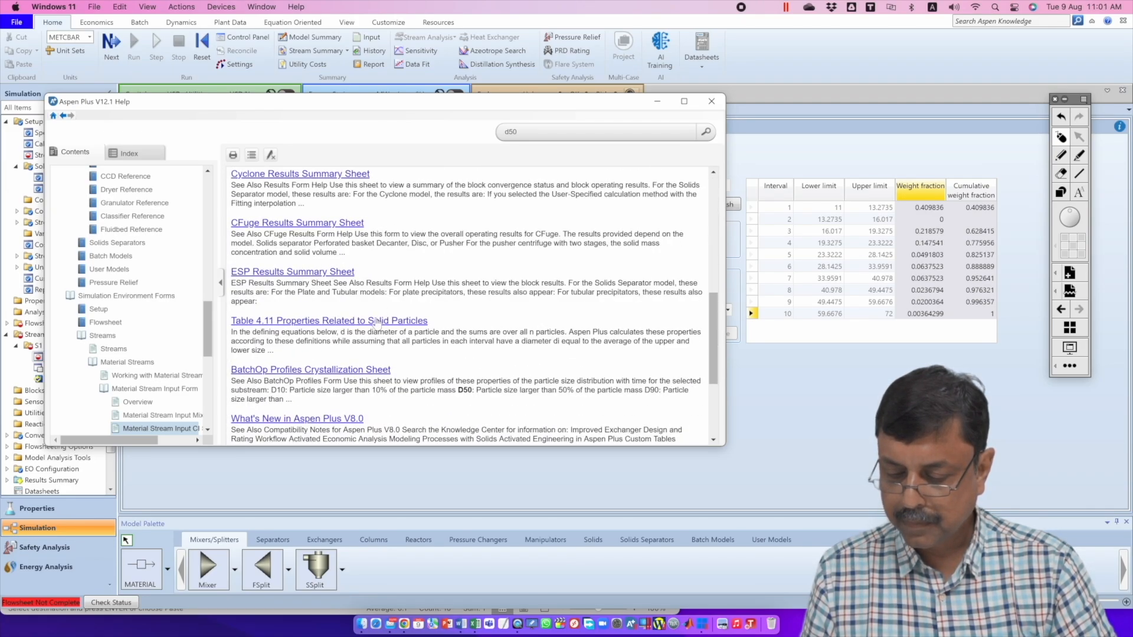
click(375, 322)
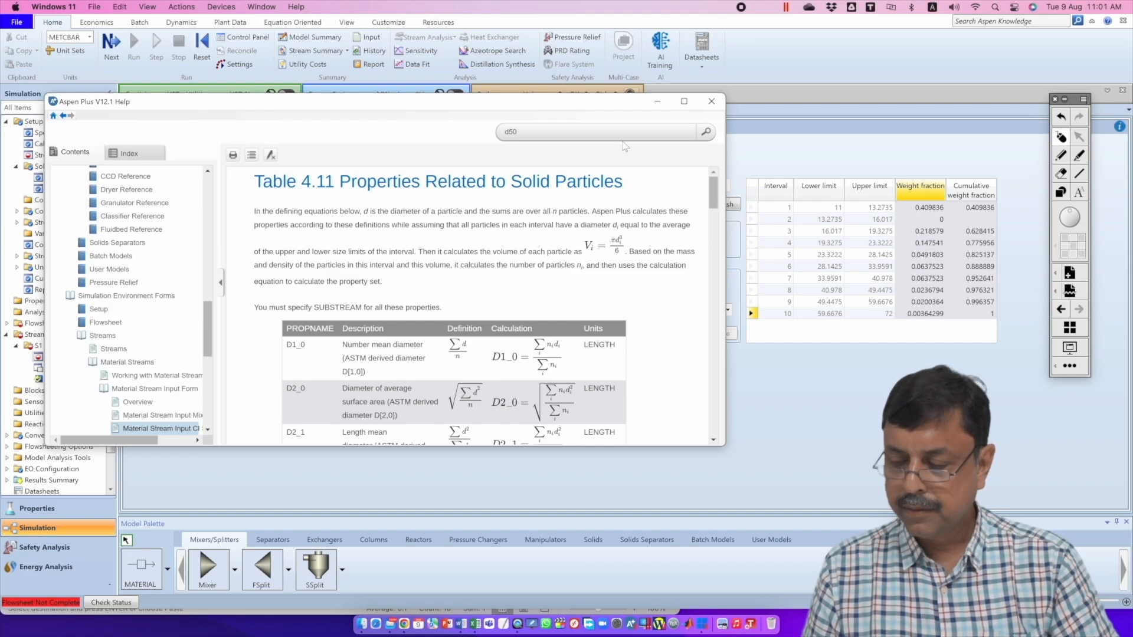
click(684, 101)
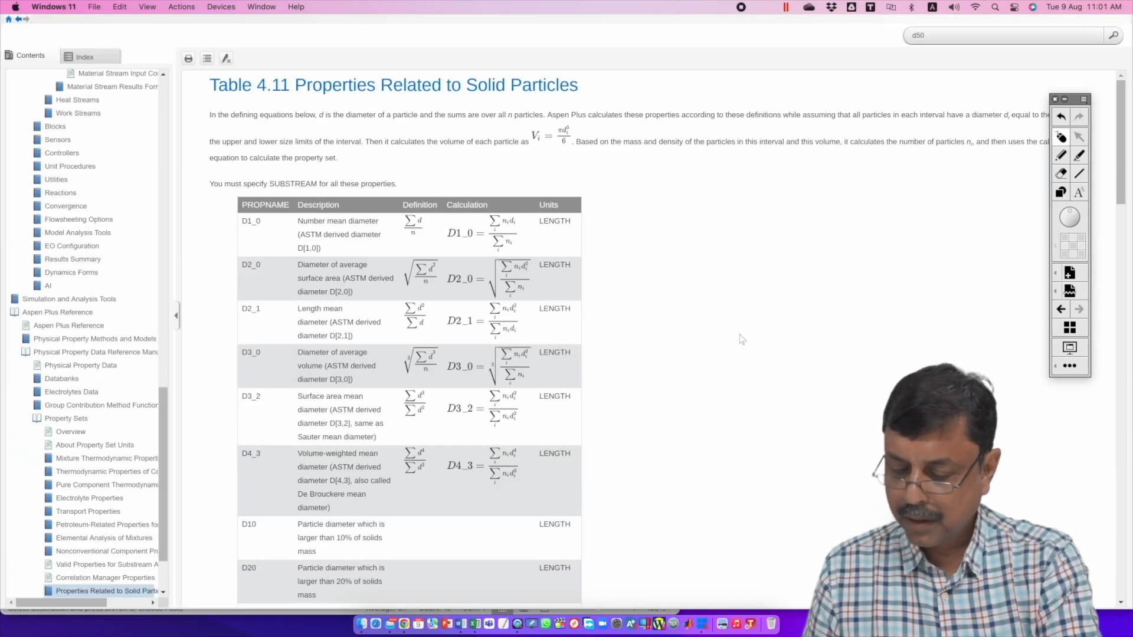
Step: Skim the properties table, circle the definition and calculation of the number mean diameter D1_0, and draw a summation sign beside the table
scroll(739, 330, down, 10)
scroll(740, 339, up, 10)
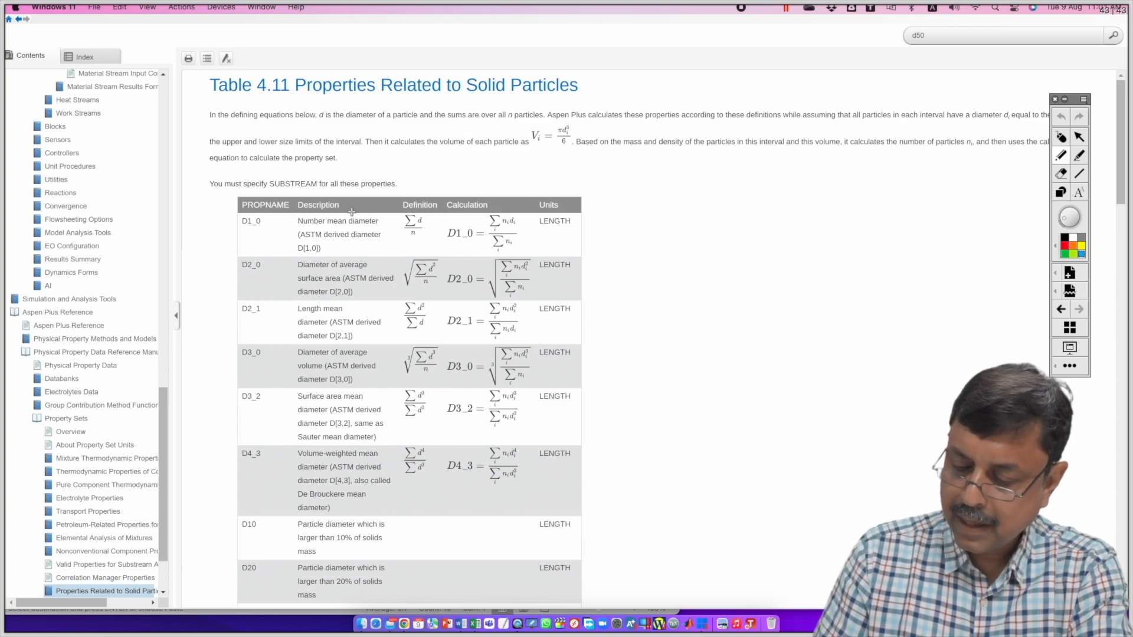
mouse_move(375, 208)
mouse_down()
mouse_move(402, 180)
mouse_move(392, 229)
mouse_move(437, 196)
mouse_move(426, 191)
mouse_up()
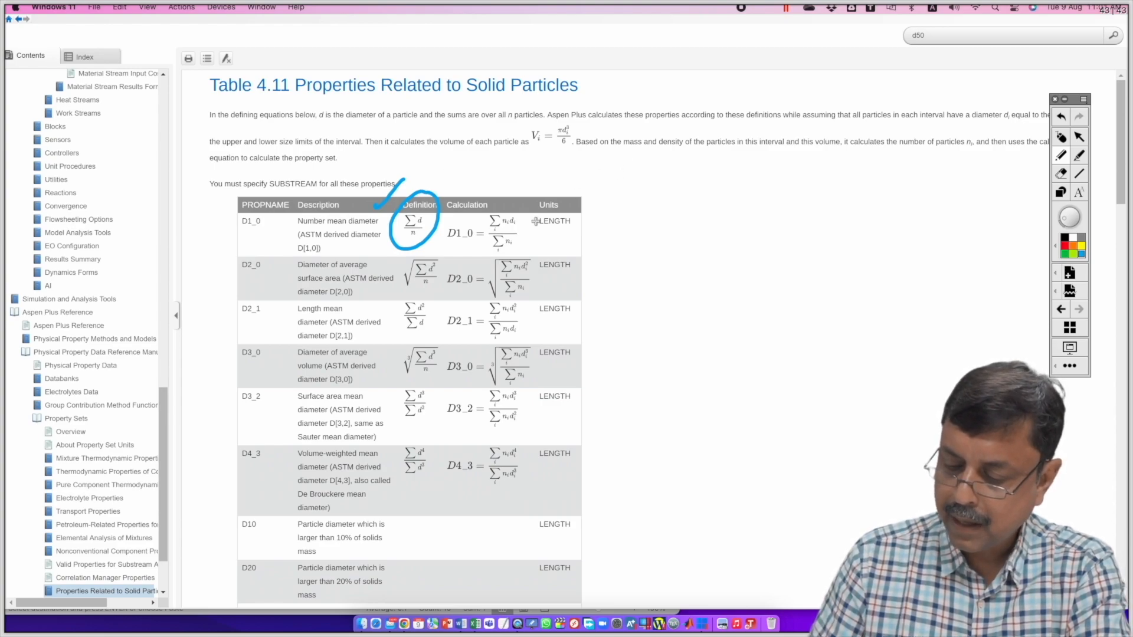
mouse_move(476, 204)
mouse_down()
mouse_move(439, 229)
mouse_move(488, 260)
mouse_move(527, 217)
mouse_move(482, 193)
mouse_up()
mouse_move(695, 177)
mouse_down()
mouse_move(679, 230)
mouse_move(704, 217)
mouse_up()
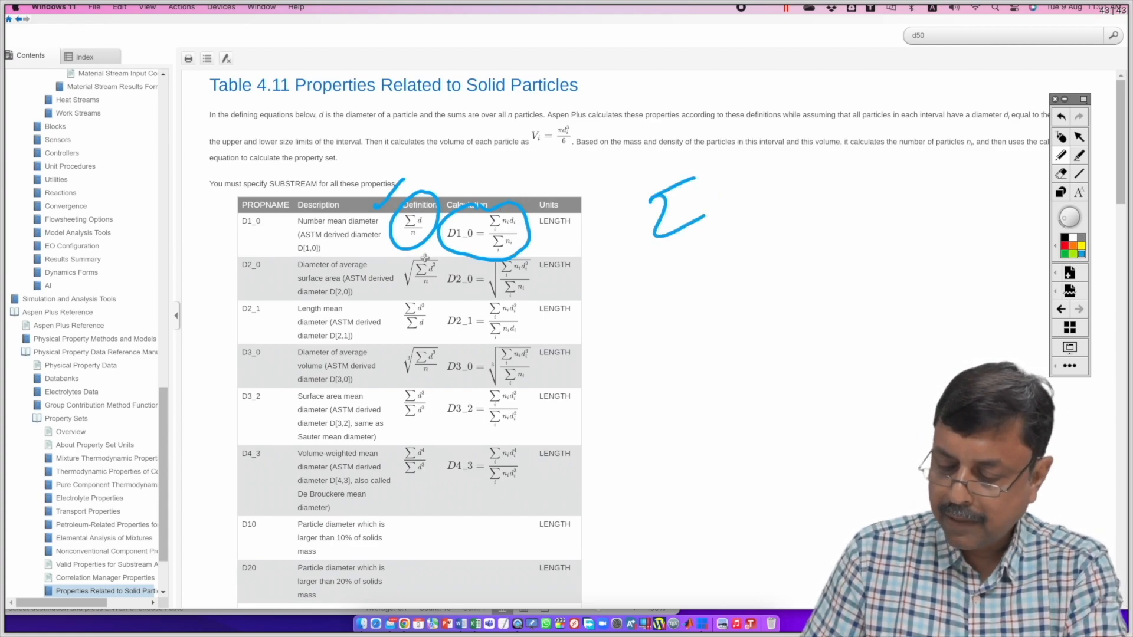
Step: Mark the D2_0, D2_1 and D3_0 diameter rows, draw a downward arrow beside the table, and clear all marks
drag(328, 291, 337, 288)
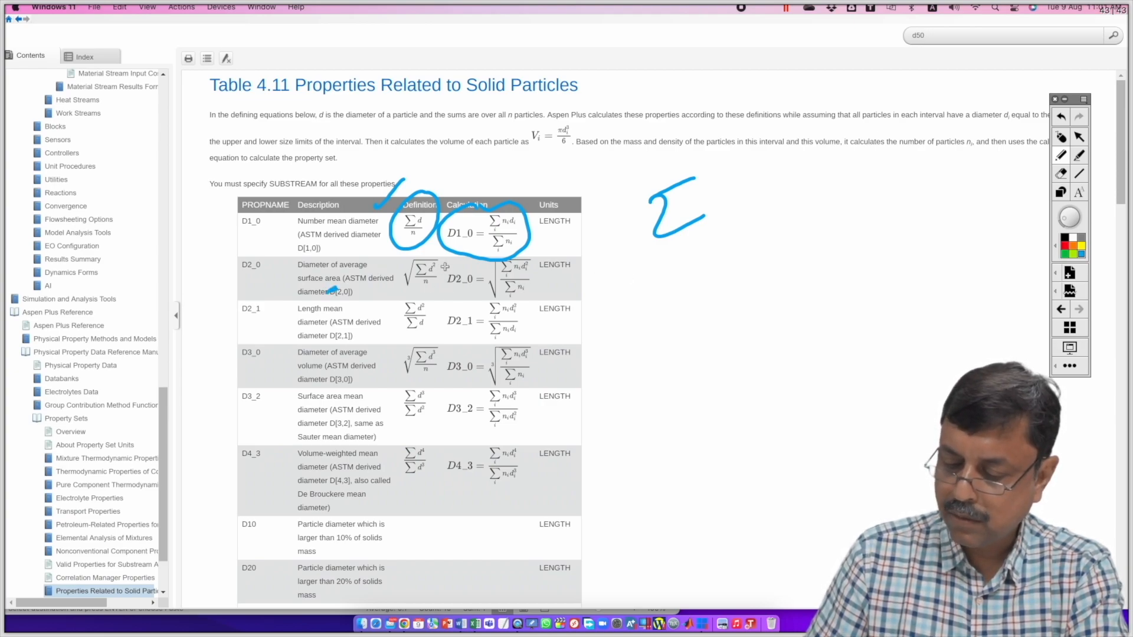
mouse_move(479, 255)
mouse_down()
mouse_move(455, 305)
mouse_move(522, 303)
mouse_move(541, 258)
mouse_move(466, 250)
mouse_up()
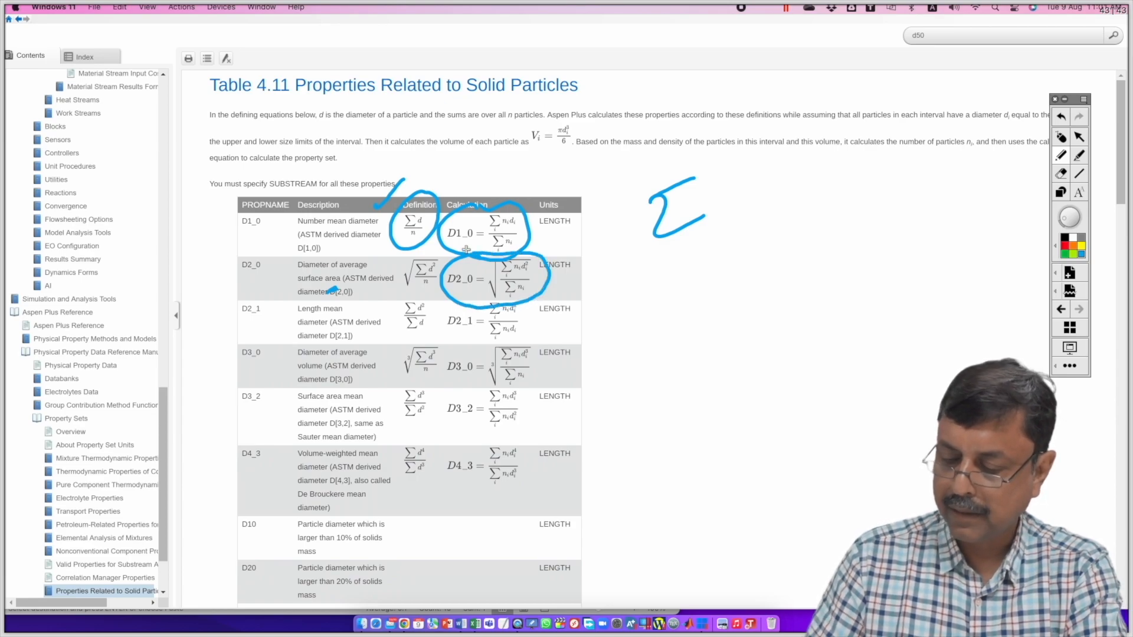
drag(568, 285, 588, 272)
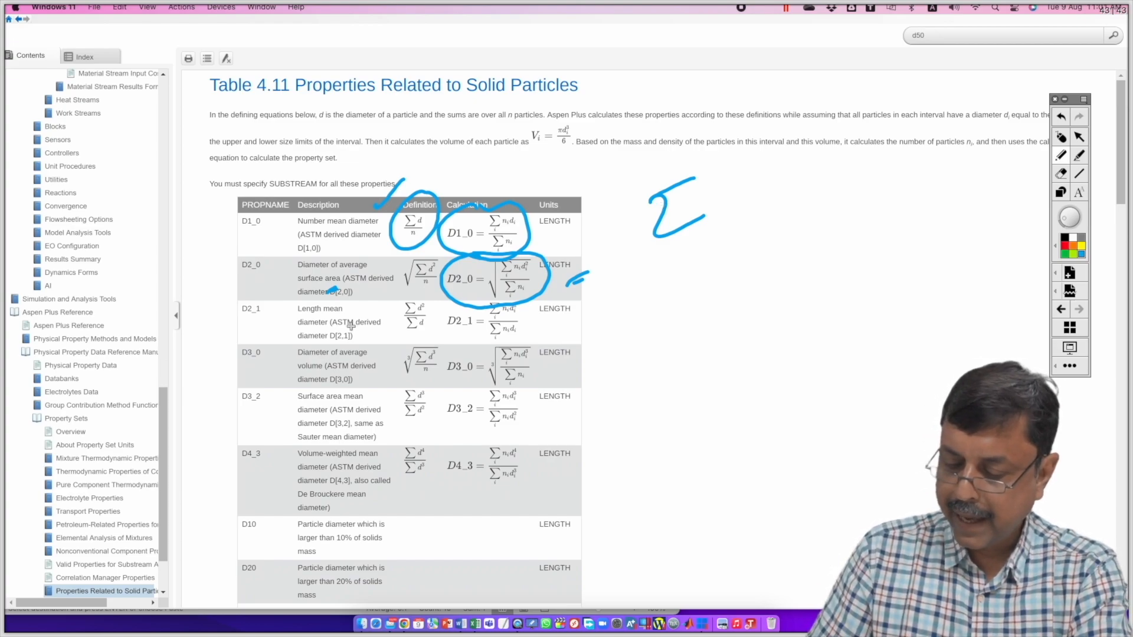
drag(560, 325, 600, 319)
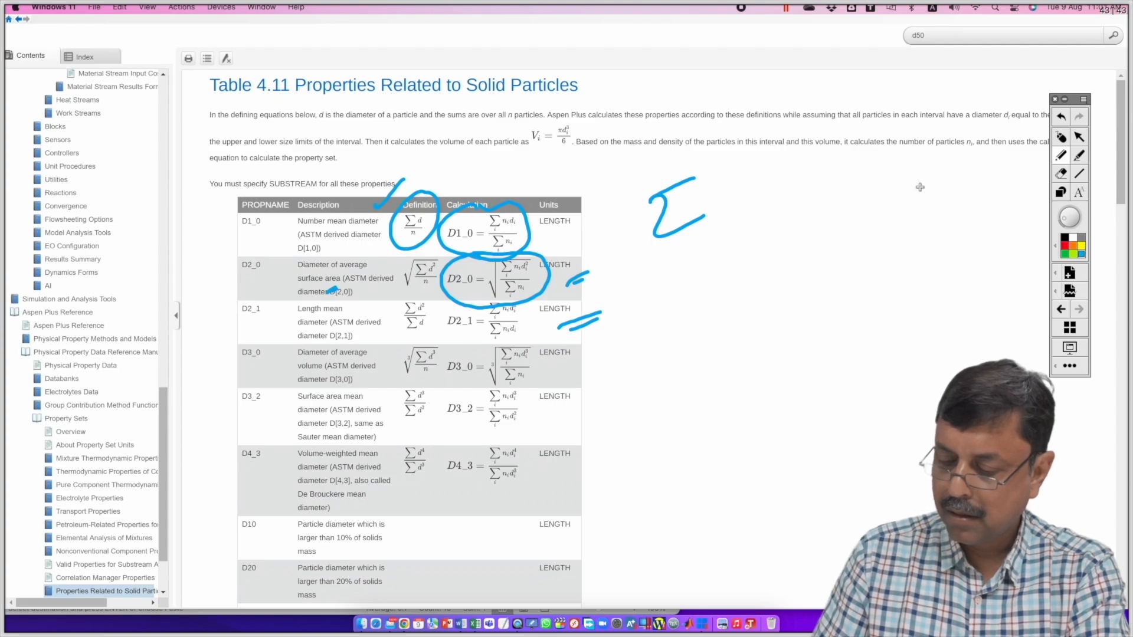
drag(267, 372, 251, 377)
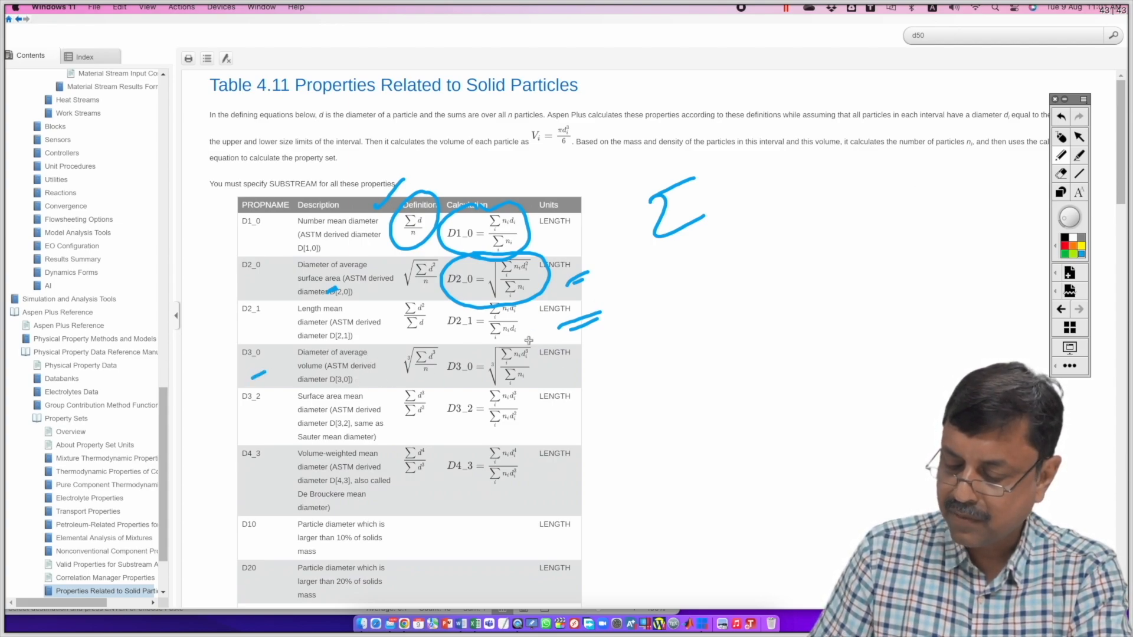
drag(636, 240, 662, 387)
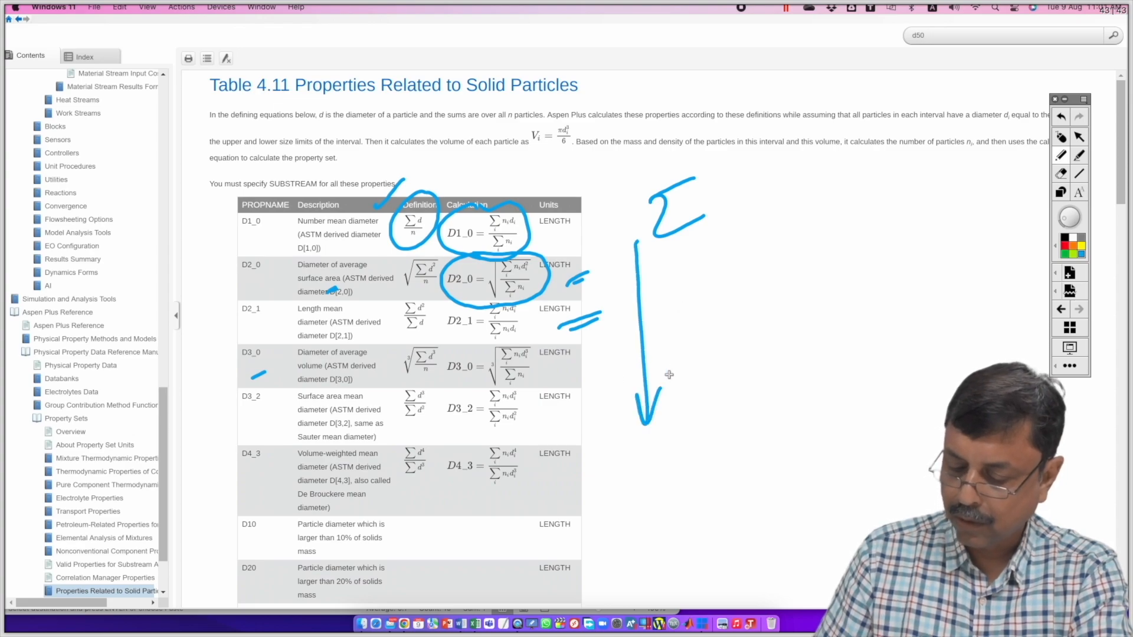
click(1061, 136)
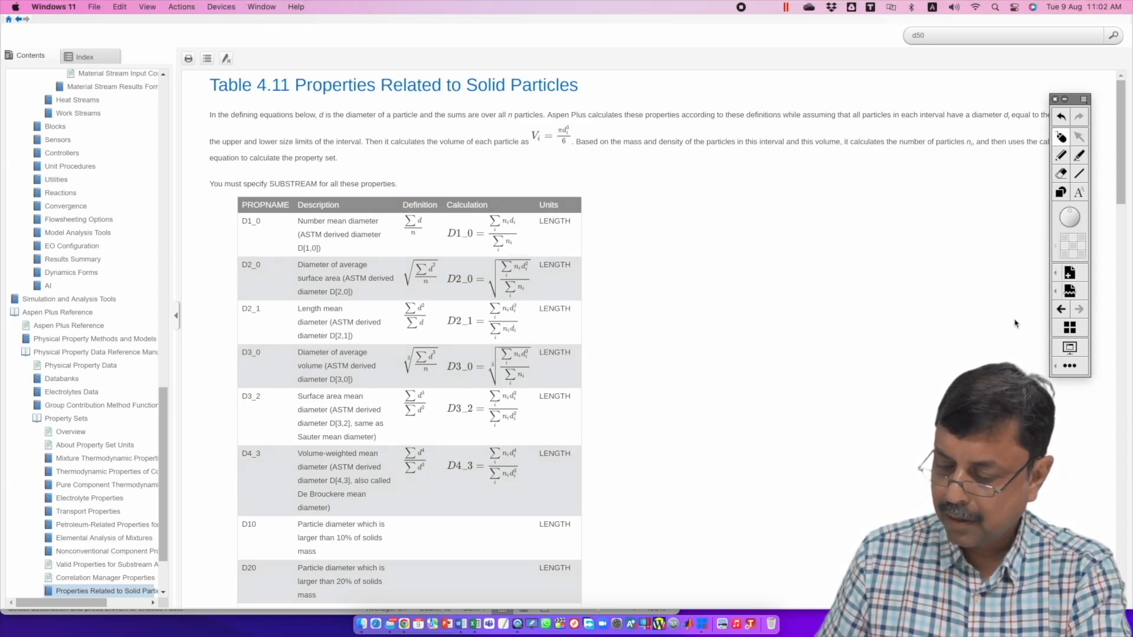
Step: Skim the solid-particle properties table and tick the D10, D20, D25, D50 and D63 particle diameter rows
scroll(901, 377, down, 10)
scroll(900, 378, down, 2)
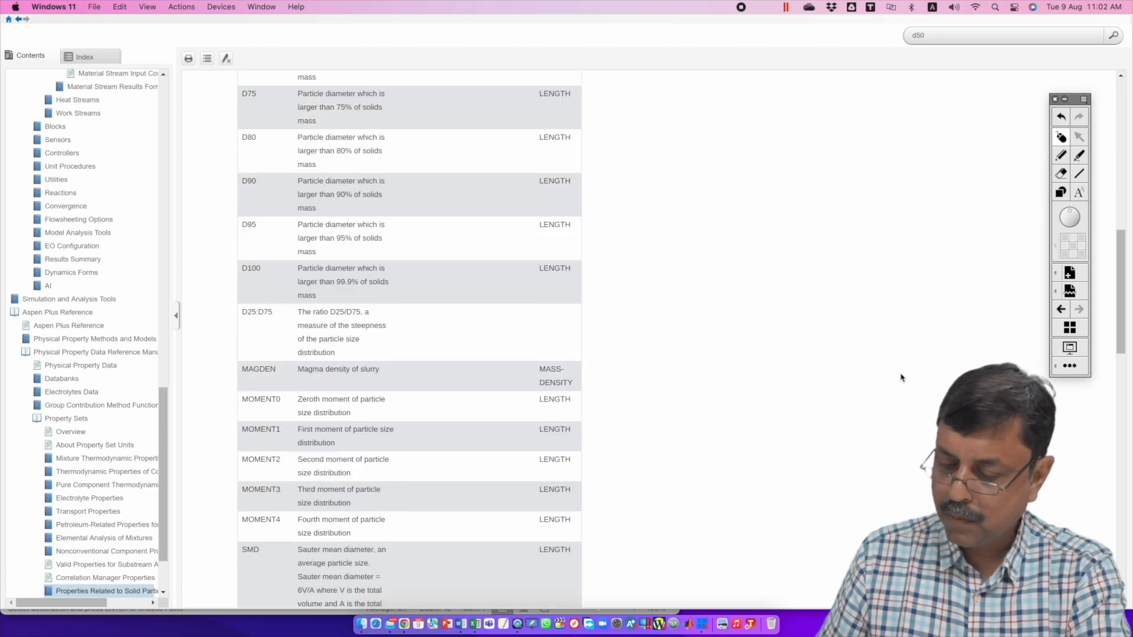
scroll(901, 378, up, 3)
scroll(901, 378, up, 2)
scroll(900, 377, up, 2)
scroll(900, 377, down, 2)
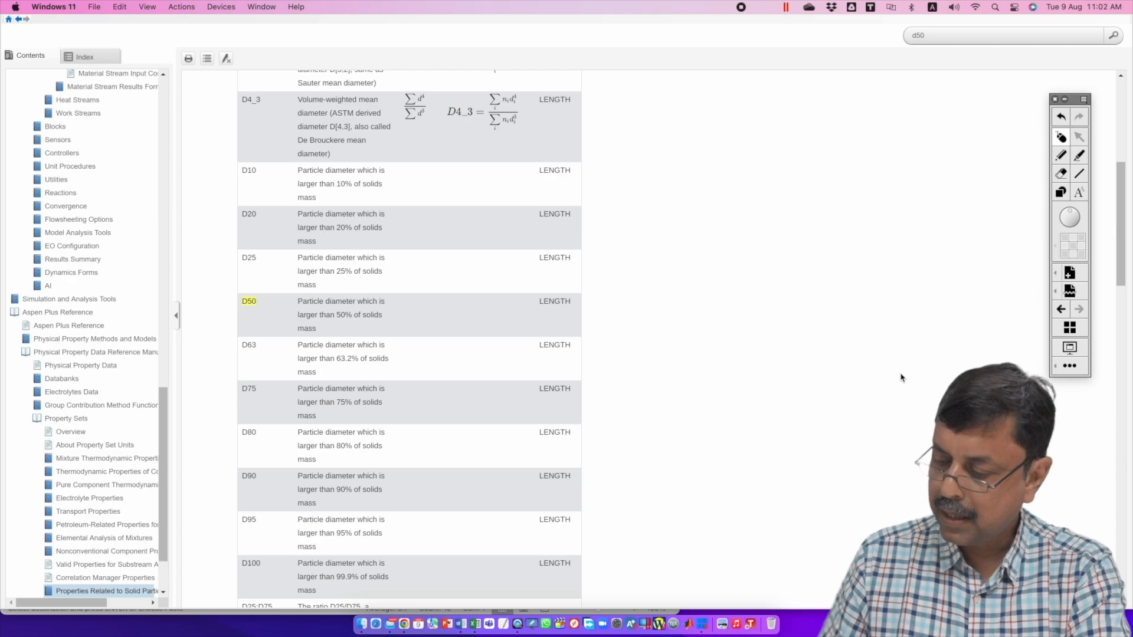
click(1060, 156)
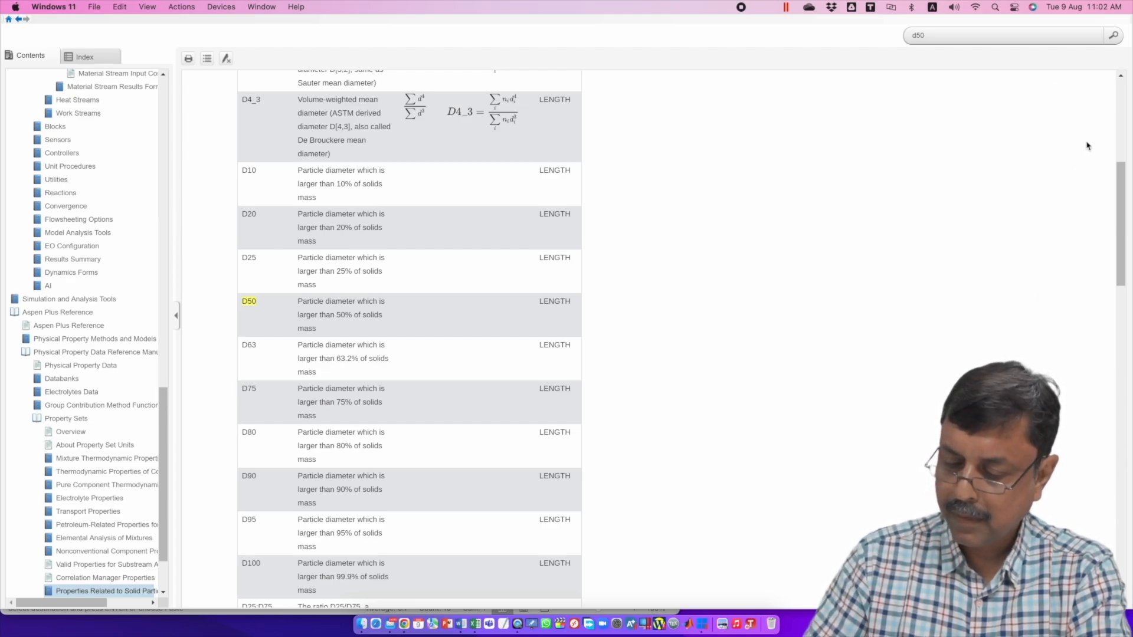
drag(219, 175, 244, 160)
drag(223, 220, 253, 198)
drag(219, 258, 247, 238)
drag(224, 308, 249, 292)
drag(225, 361, 241, 346)
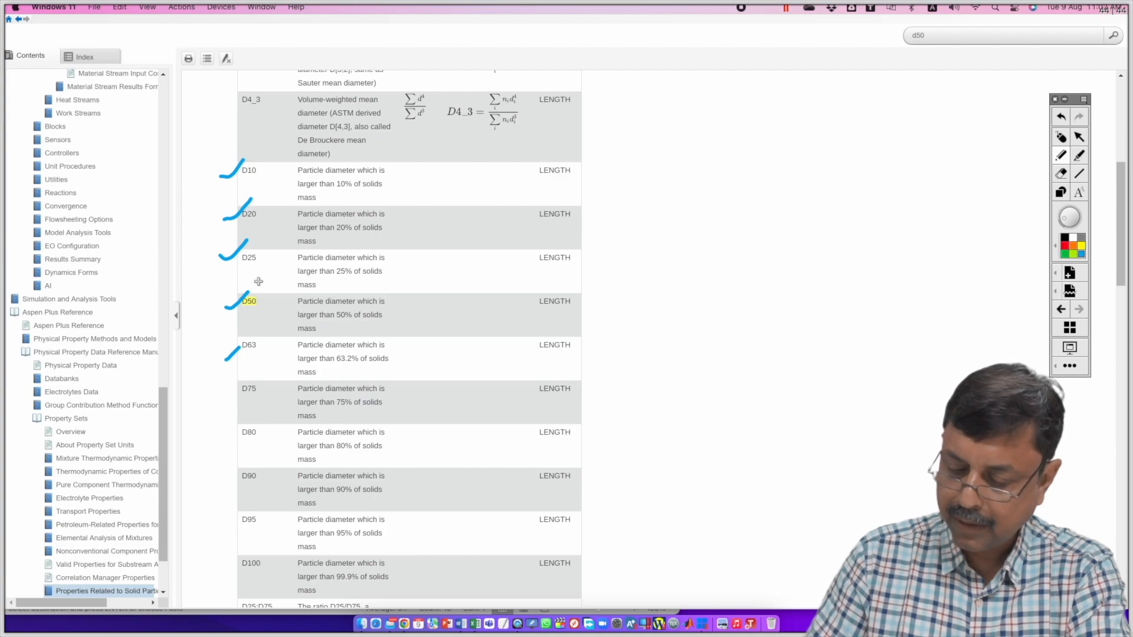
Step: Circle D50 and D63, bracket the D50 description, mark D100, and clear all marks
drag(258, 282, 240, 289)
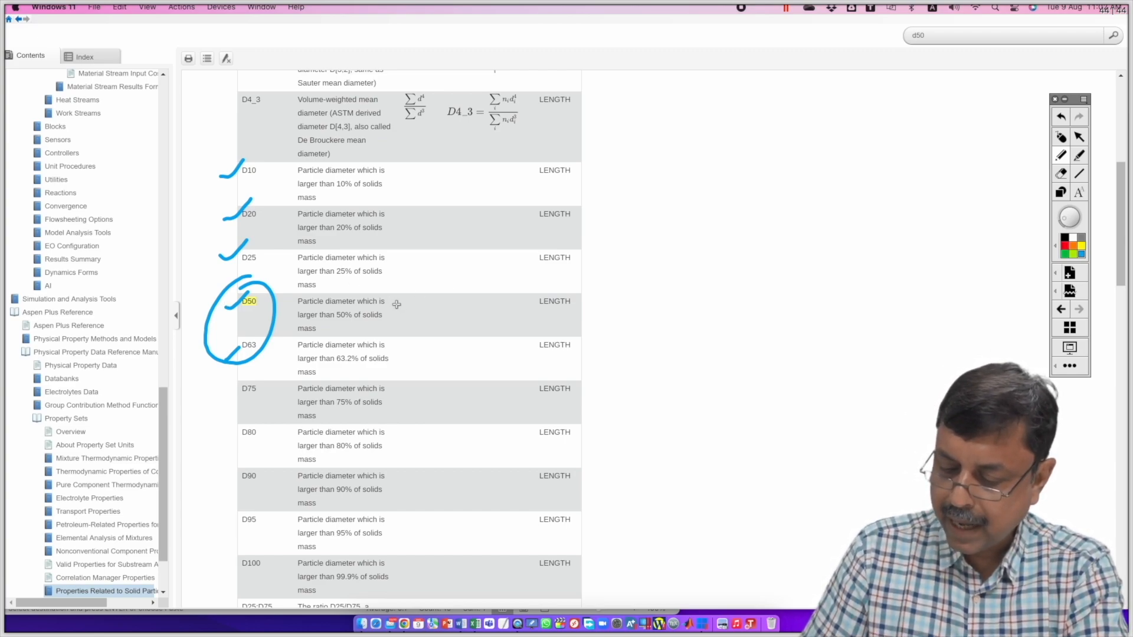
drag(391, 289, 396, 335)
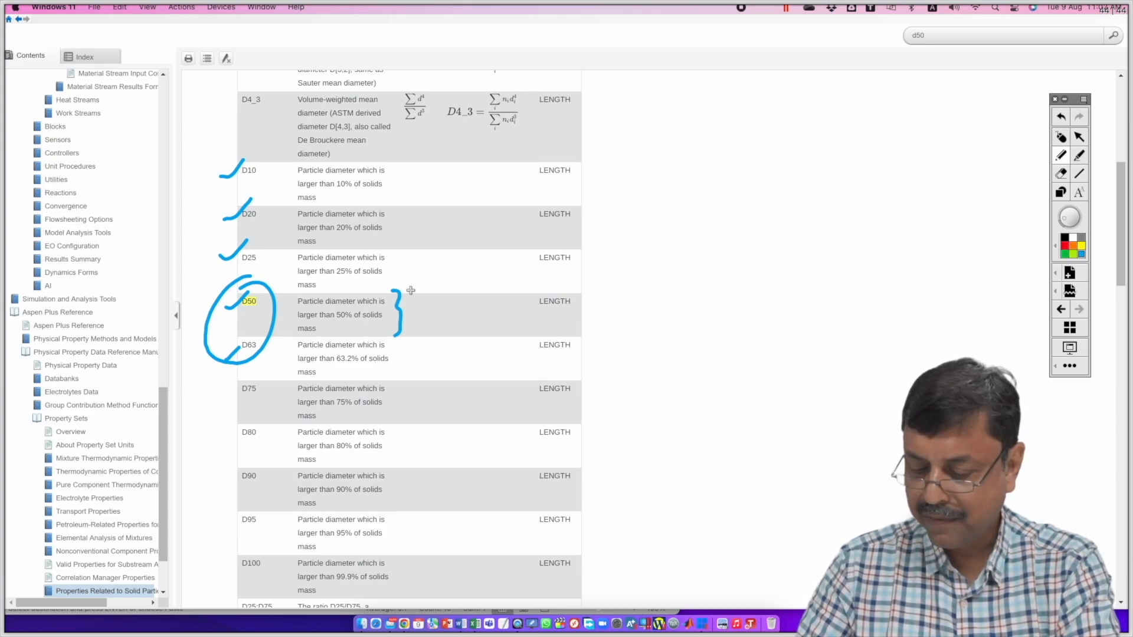
drag(272, 571, 265, 584)
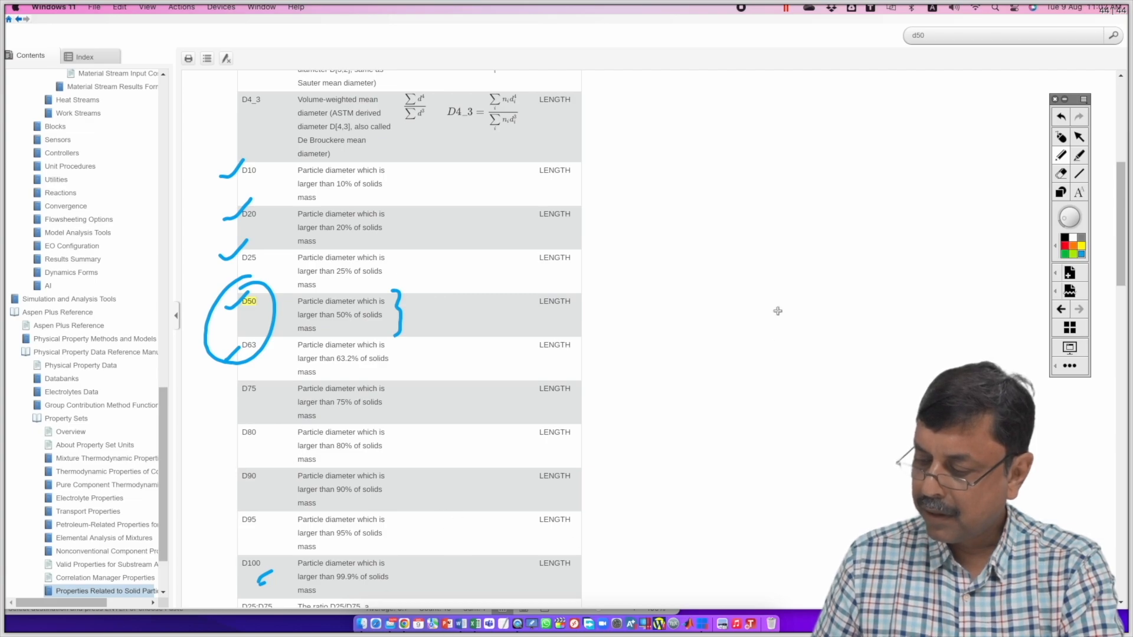
click(1060, 139)
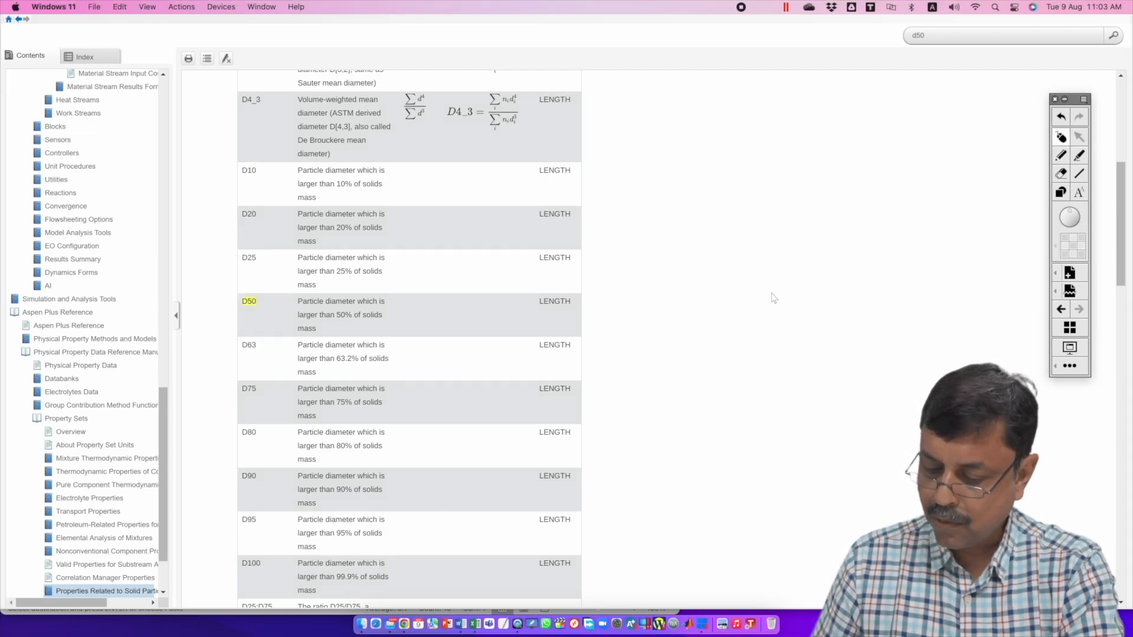
Step: Mark Q0D50 and its description, draw a long brace beside the number-based diameter rows, clear the marks, and review the rest of the table
scroll(774, 298, down, 10)
scroll(771, 296, down, 8)
scroll(771, 295, up, 5)
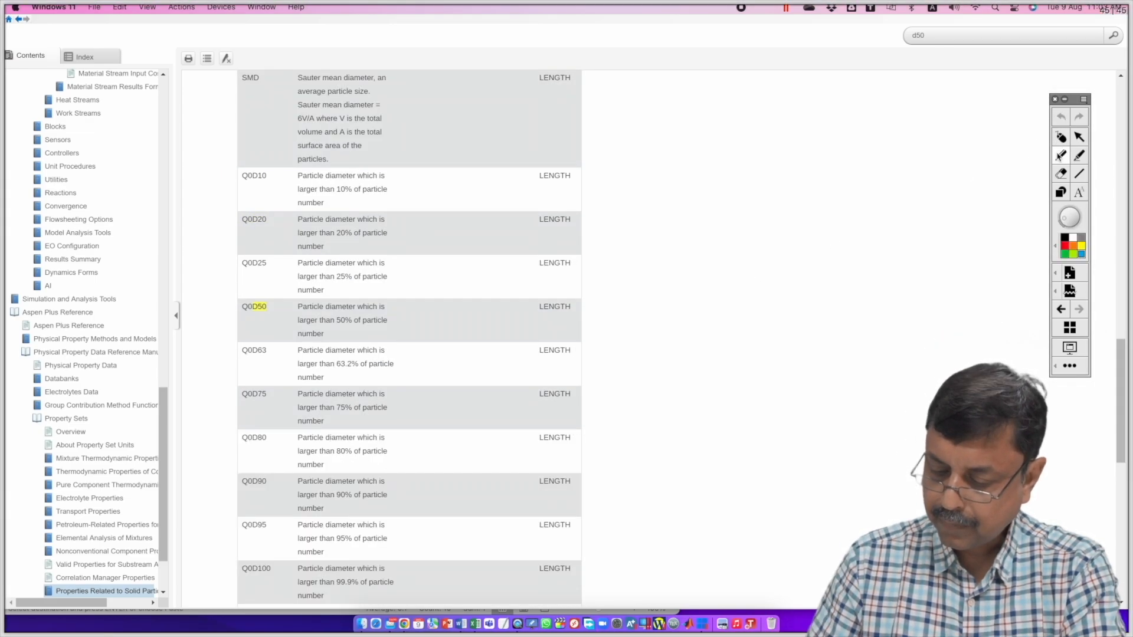
drag(256, 325, 271, 314)
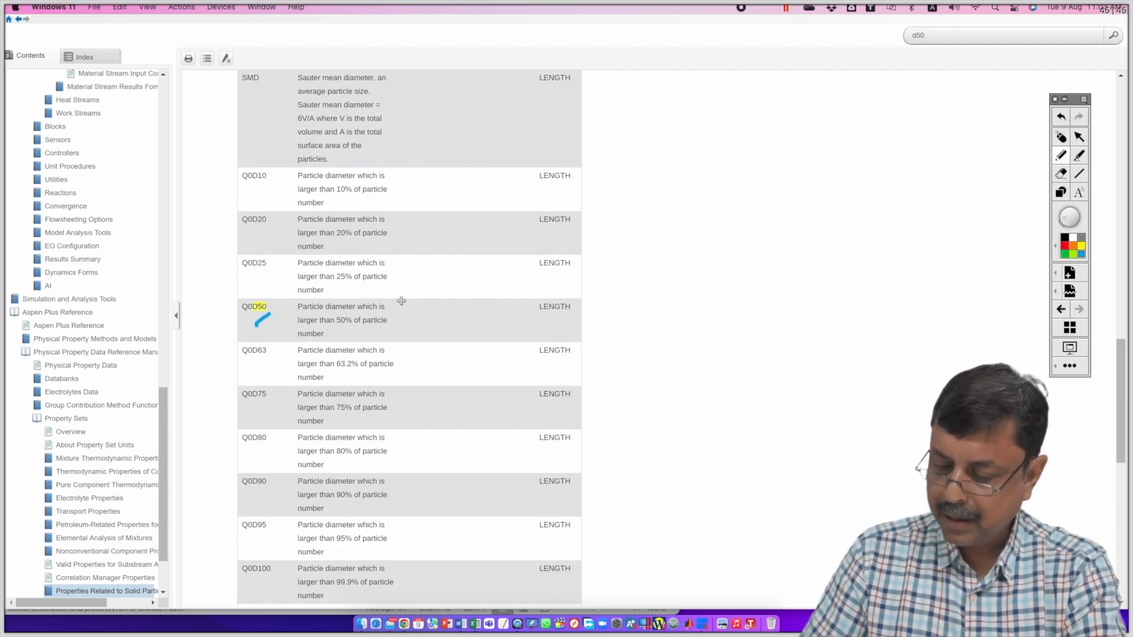
drag(398, 293, 407, 331)
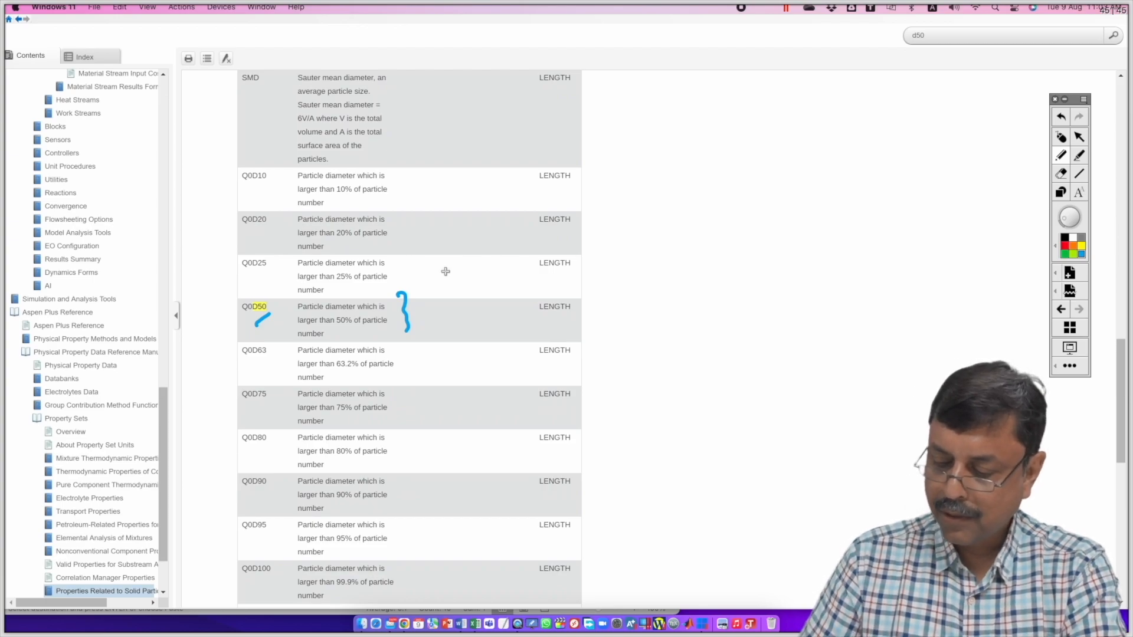
mouse_move(590, 109)
mouse_down()
mouse_move(617, 374)
mouse_move(617, 520)
mouse_up()
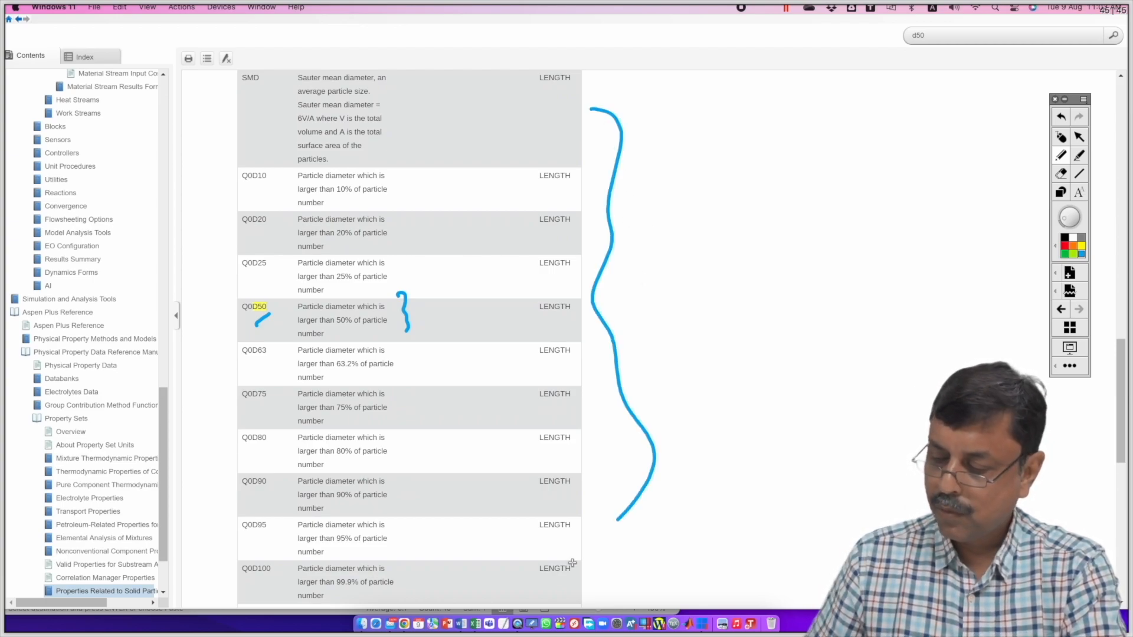
click(1064, 138)
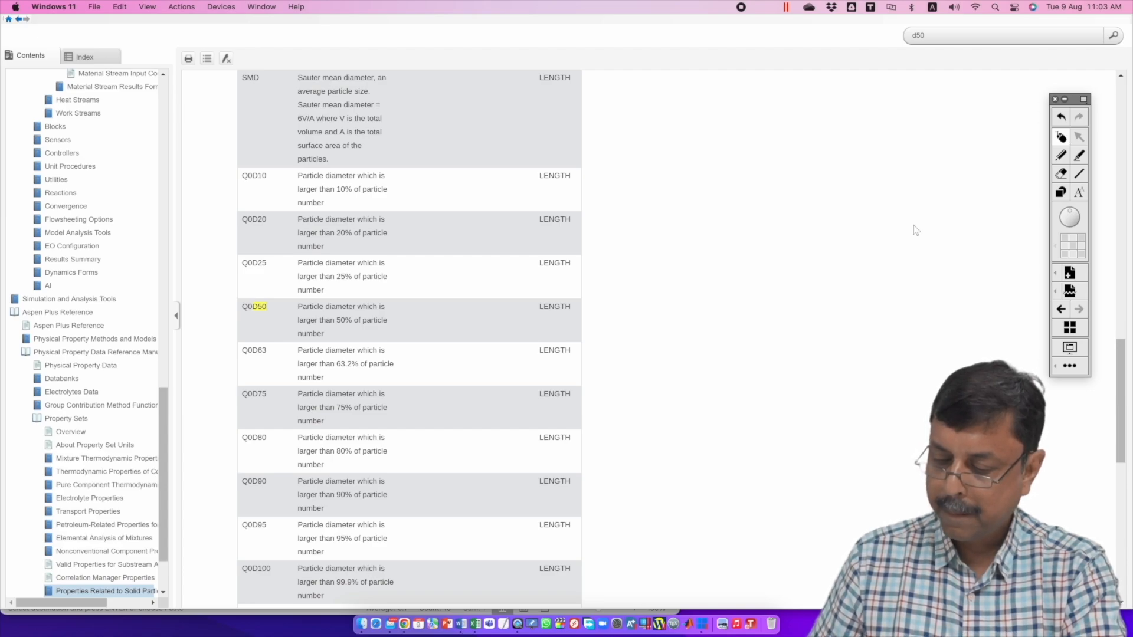
scroll(915, 235, down, 3)
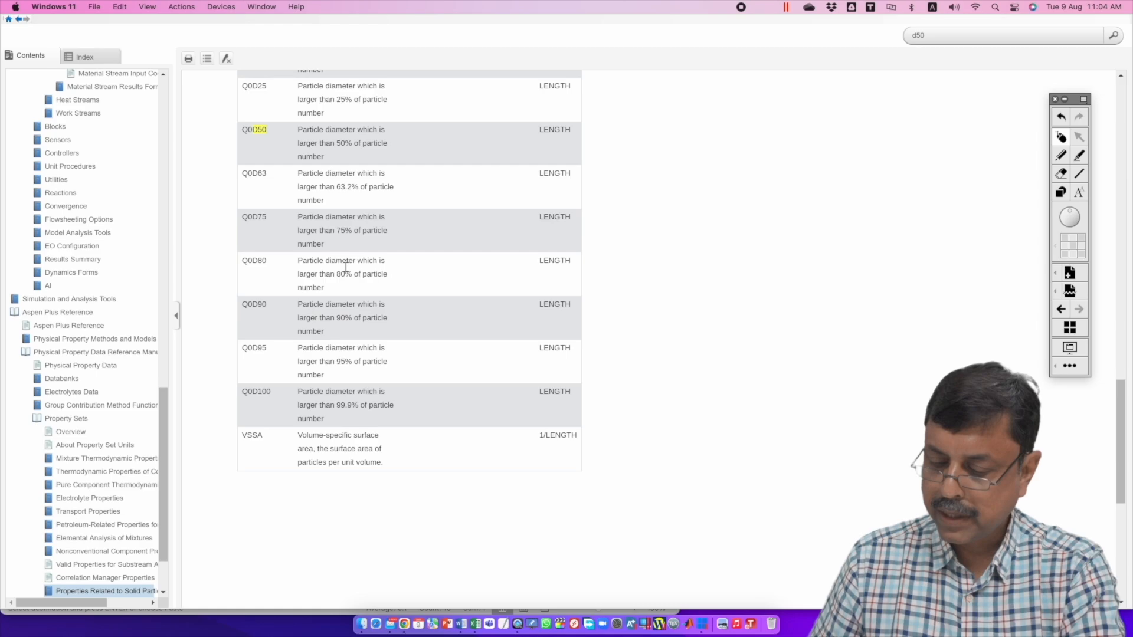
scroll(649, 242, up, 15)
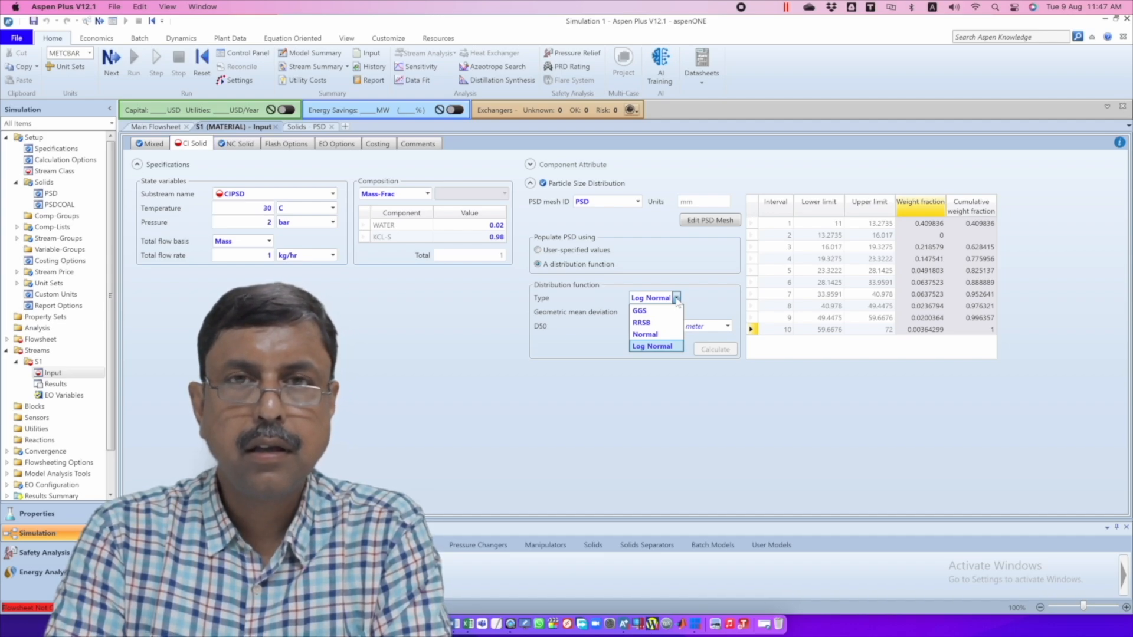
Step: Set the CI Solid distribution function to Normal with a standard deviation of 10 mm and a D50 of 30 mm
click(666, 334)
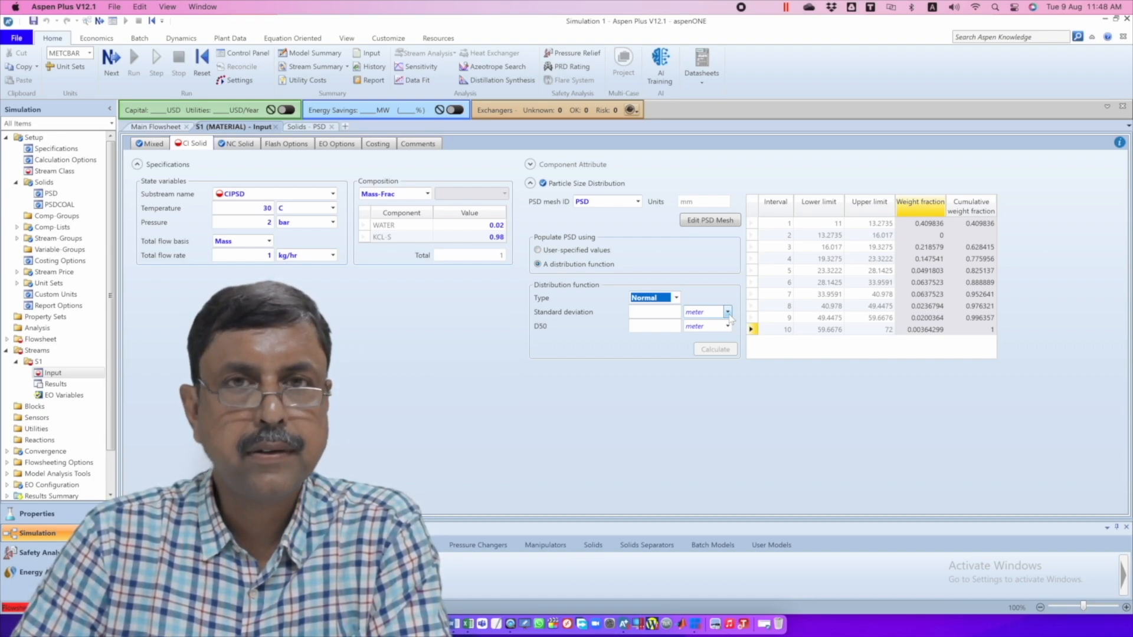
click(728, 313)
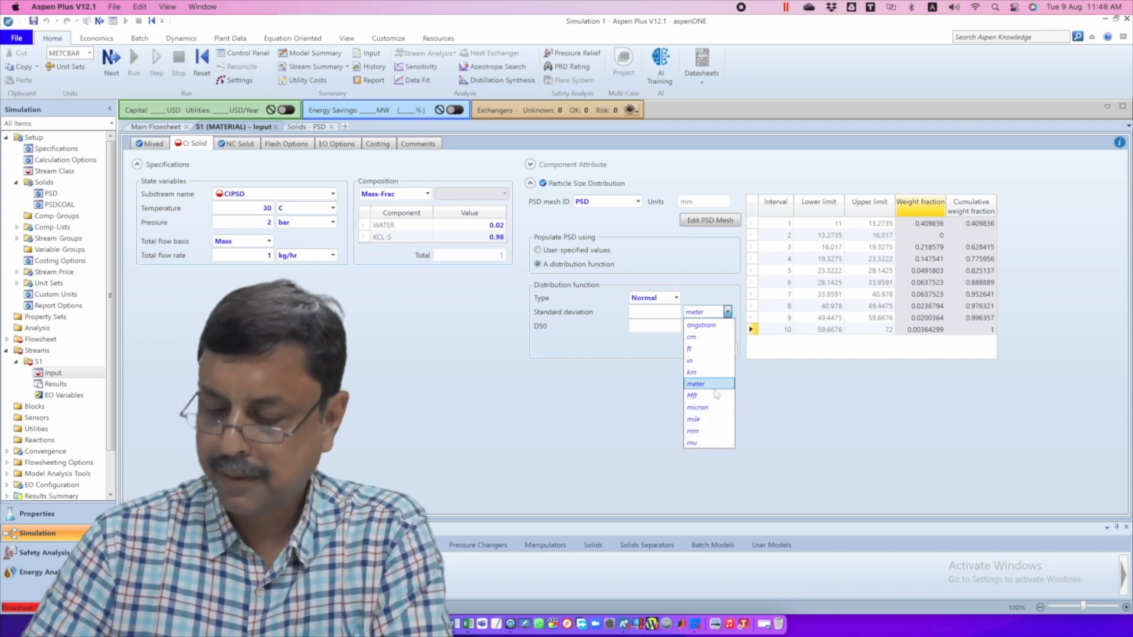
click(705, 433)
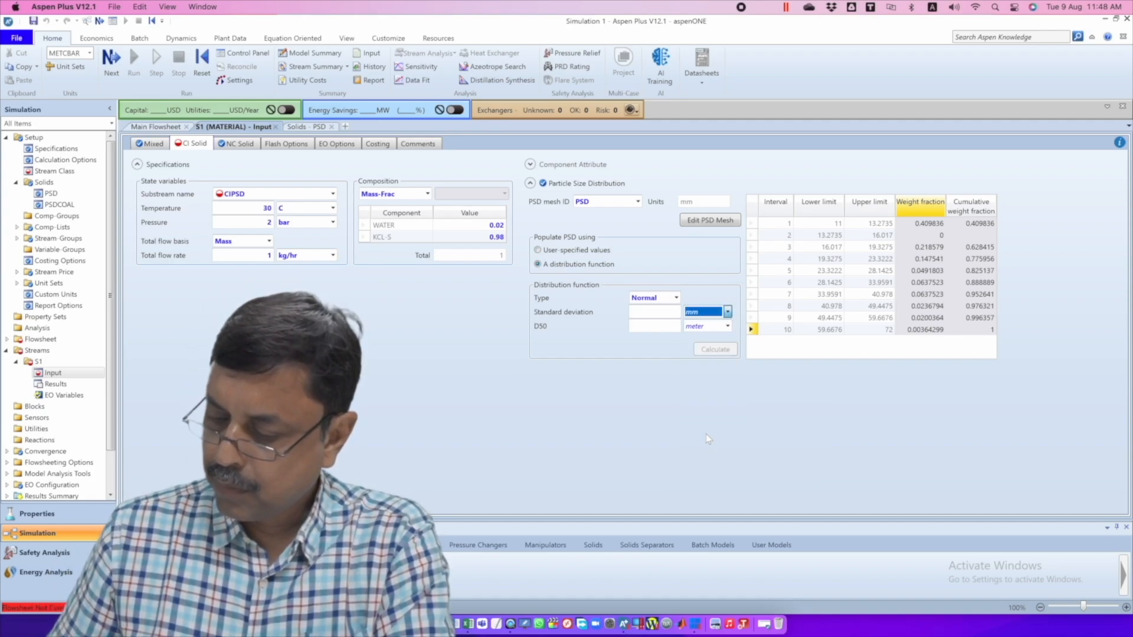
click(728, 326)
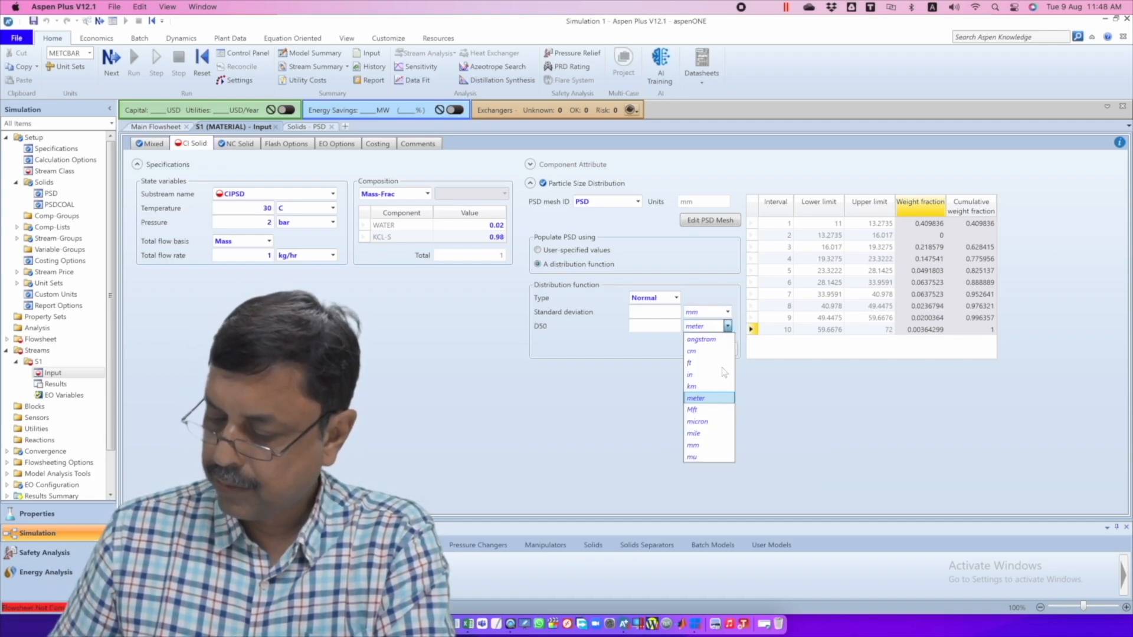
click(705, 445)
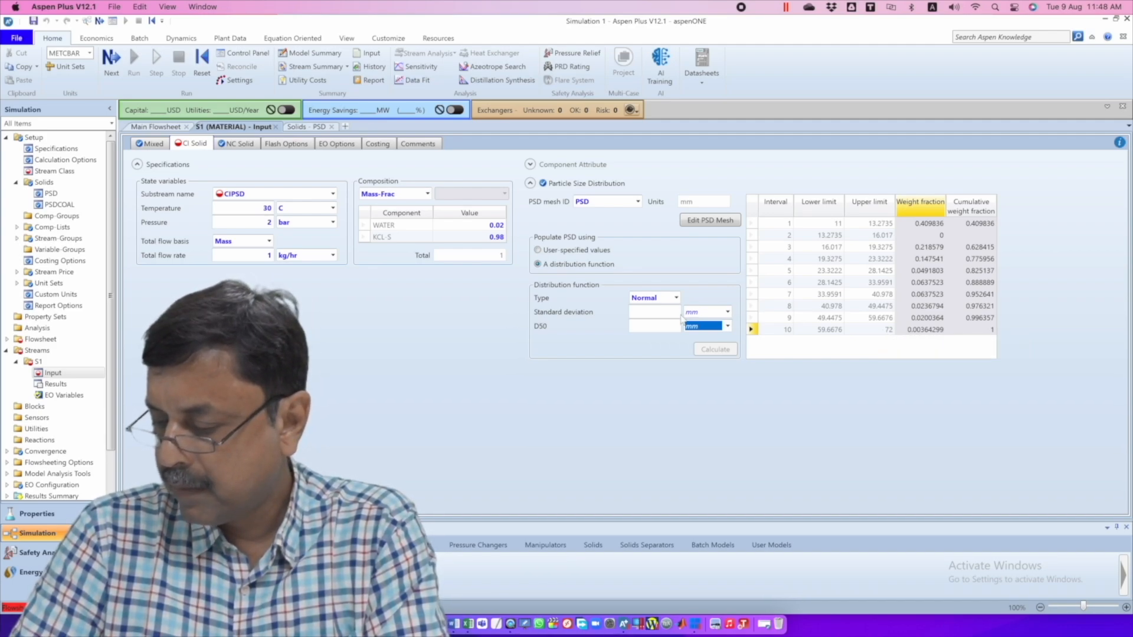
click(664, 327)
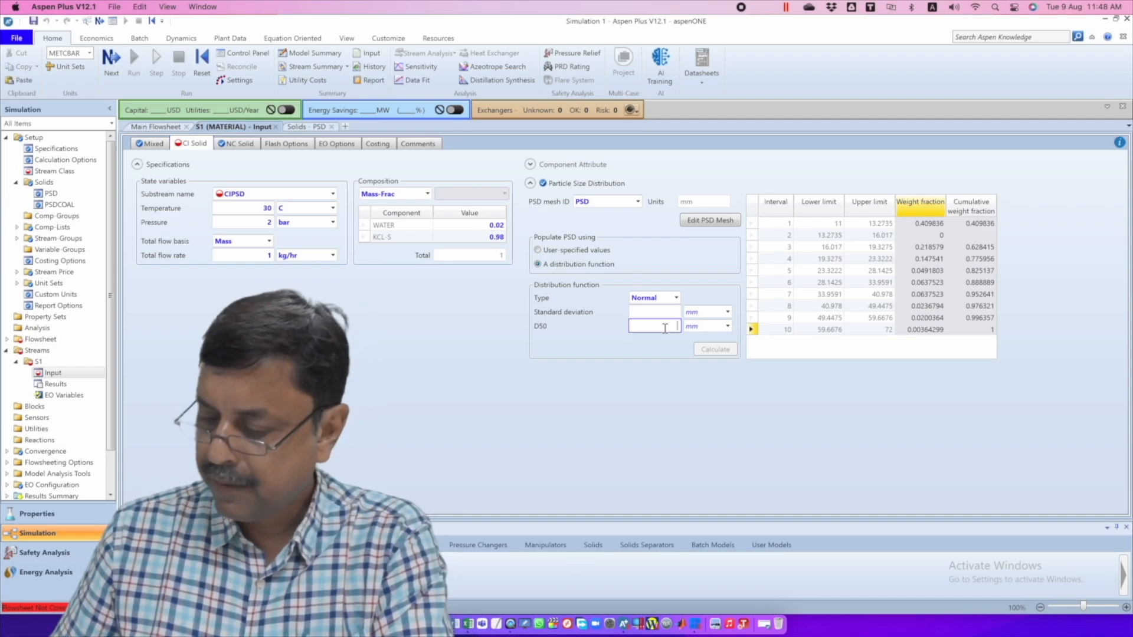
text(30)
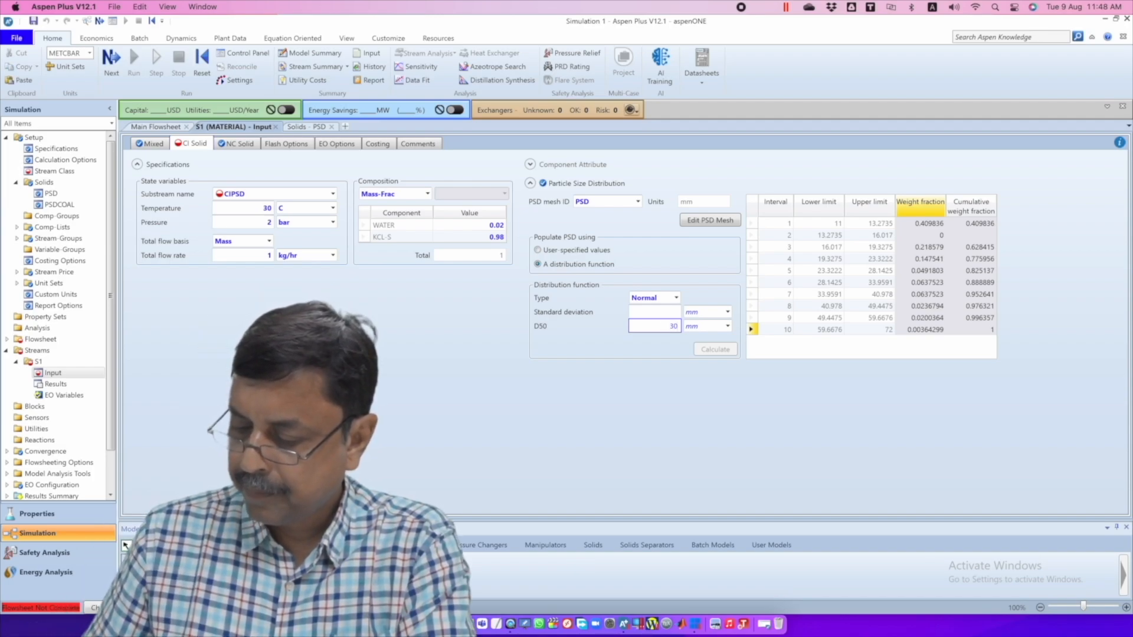
click(674, 312)
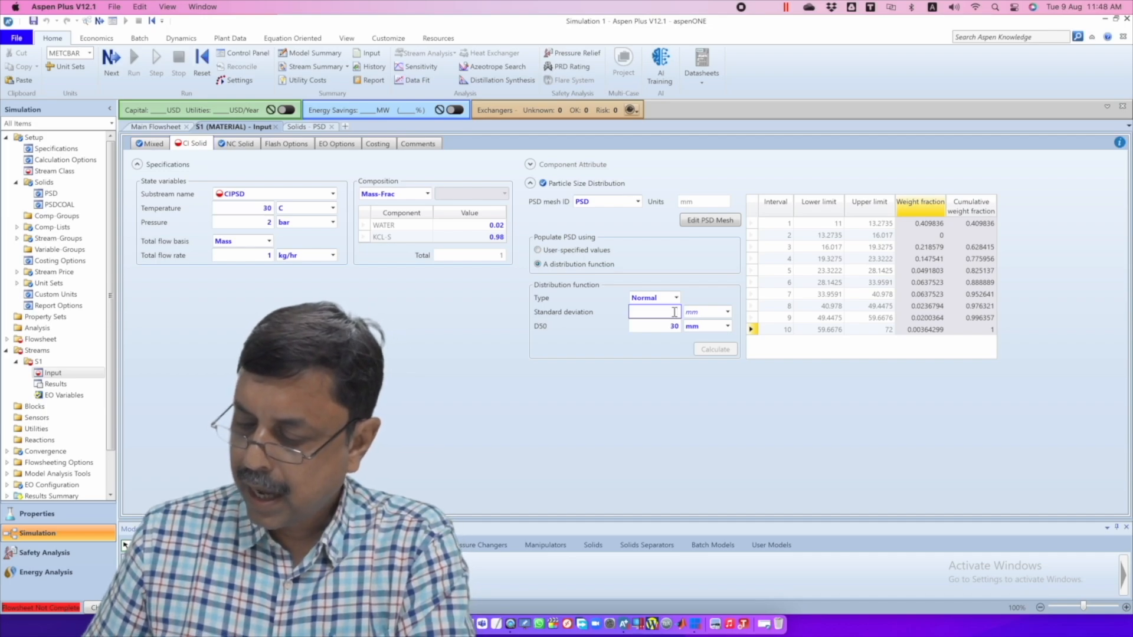
text(10)
key(Return)
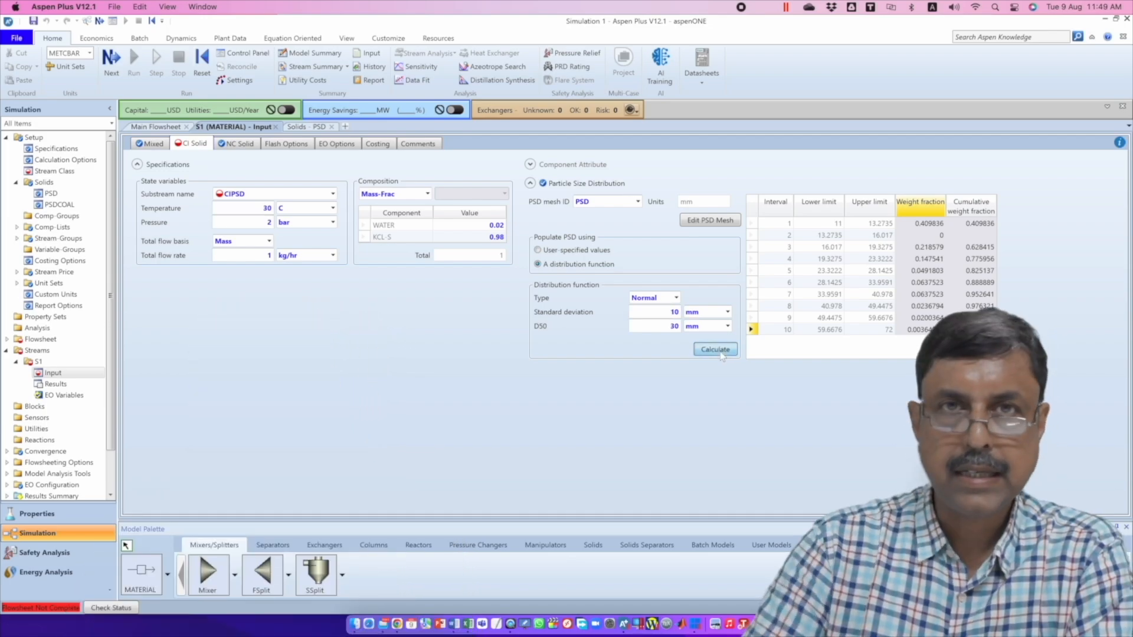
Step: Calculate the weight fractions from the Normal distribution, view the PSD curve, and close the plot
click(720, 349)
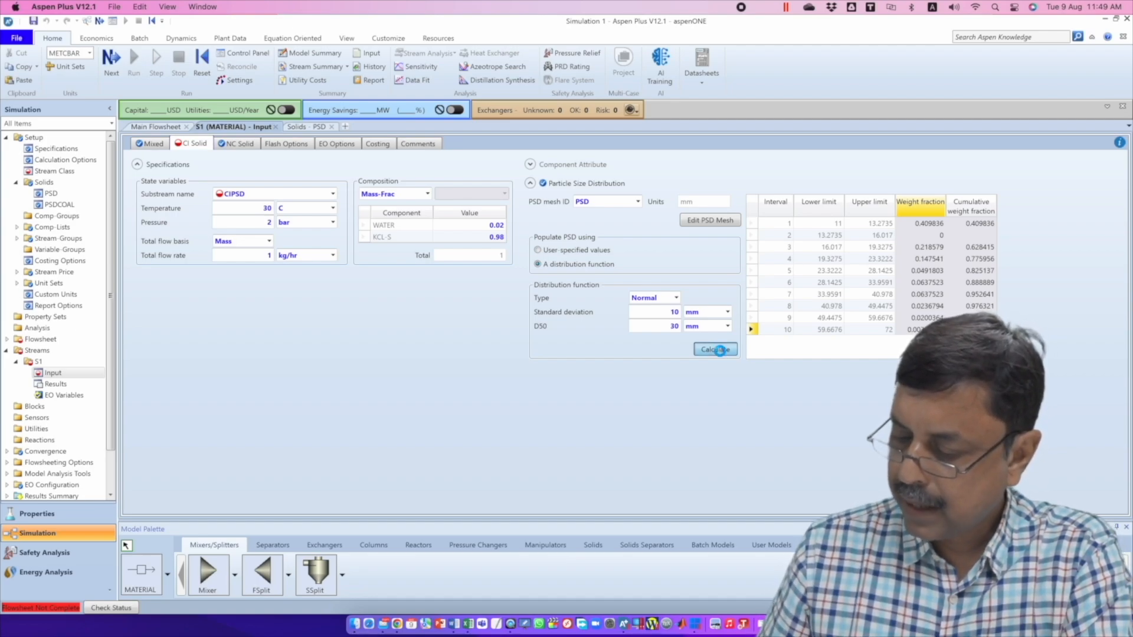
click(720, 353)
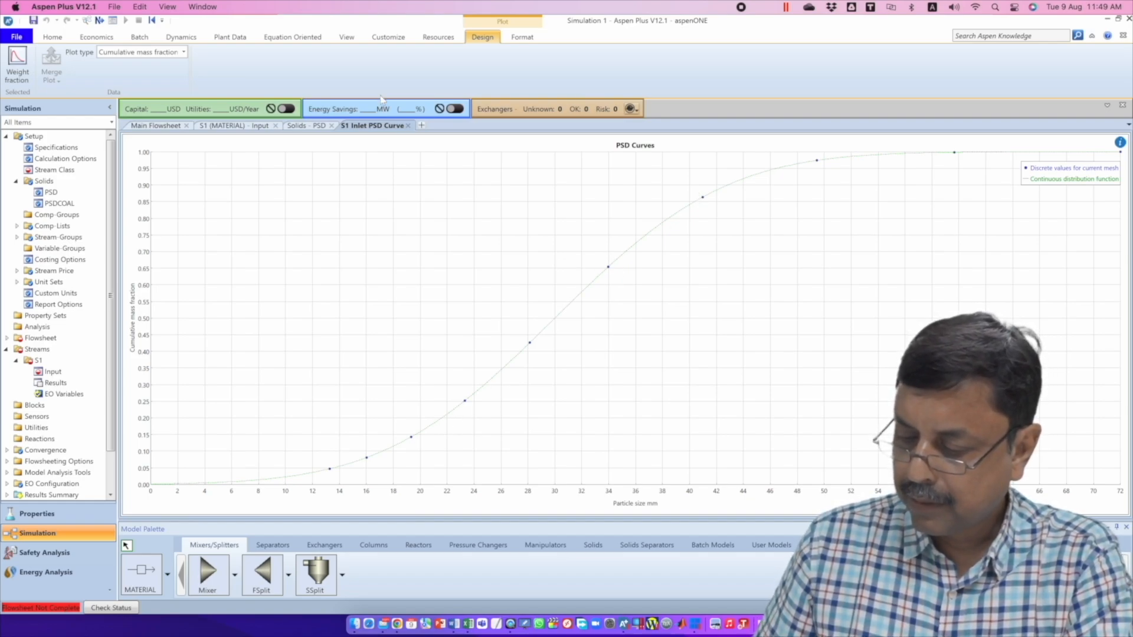
click(407, 126)
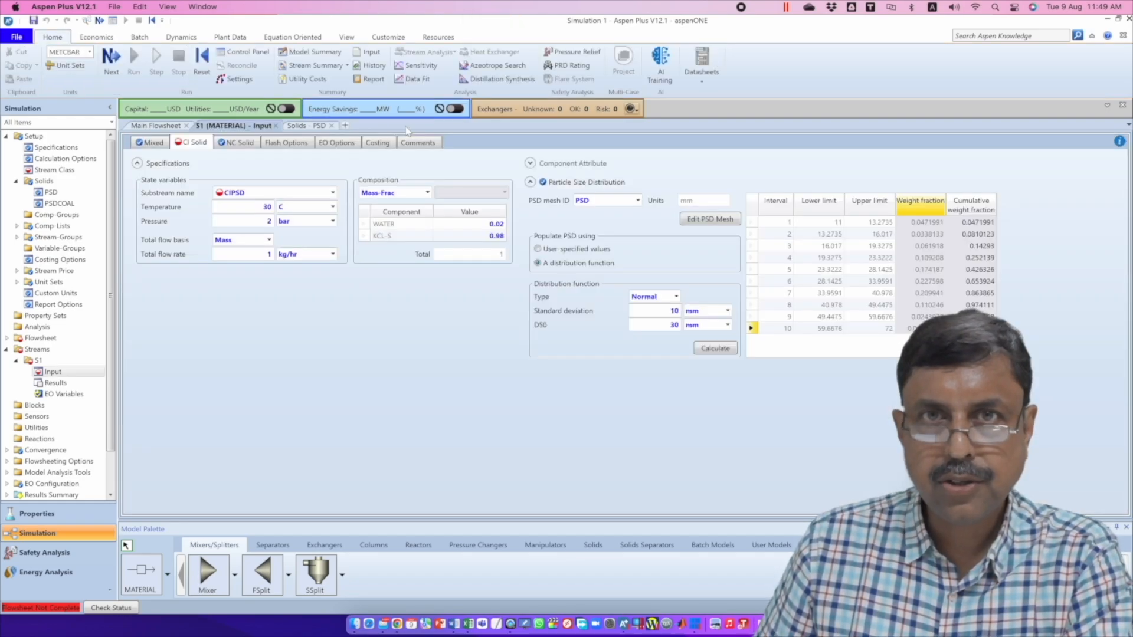
Step: Set the Normal distribution's standard deviation to 5 mm and recalculate the weight fractions
click(673, 311)
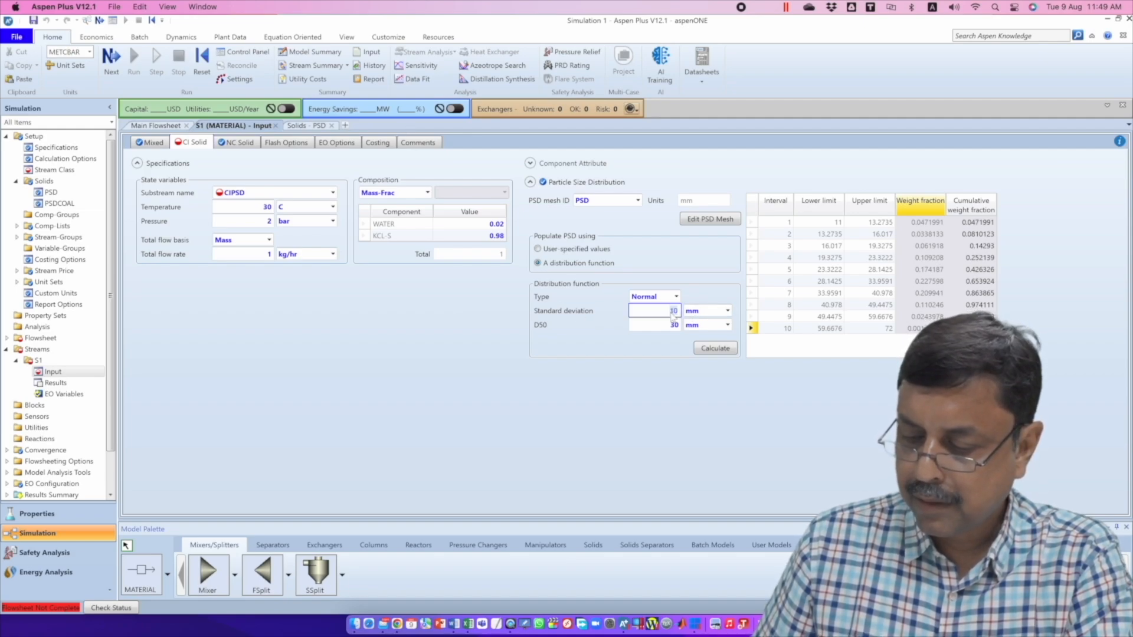
text(5)
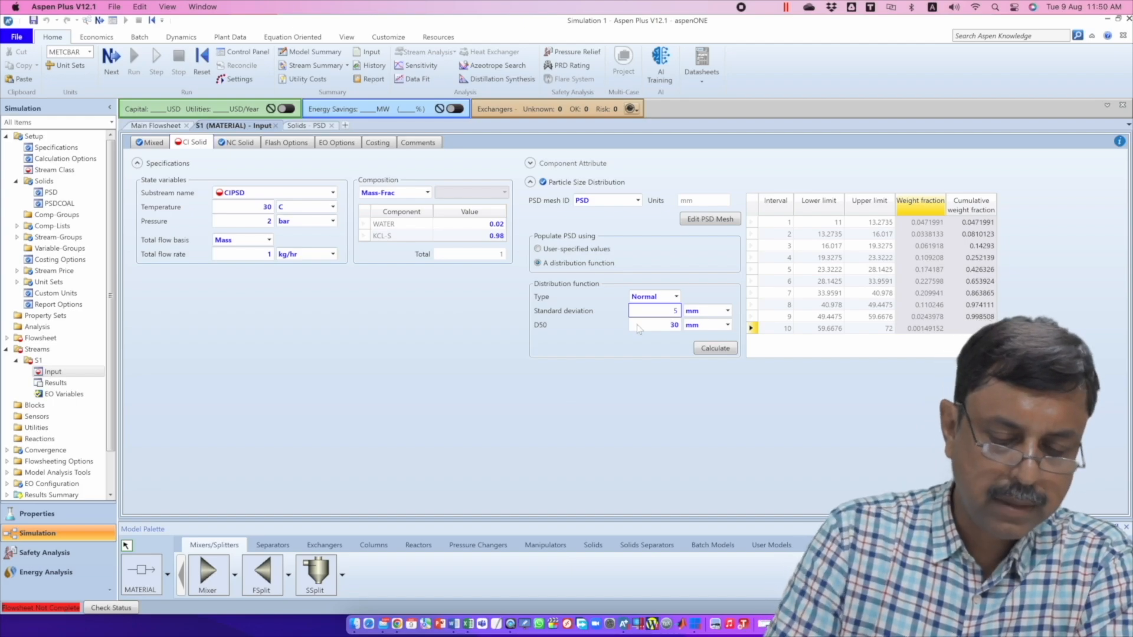
click(728, 349)
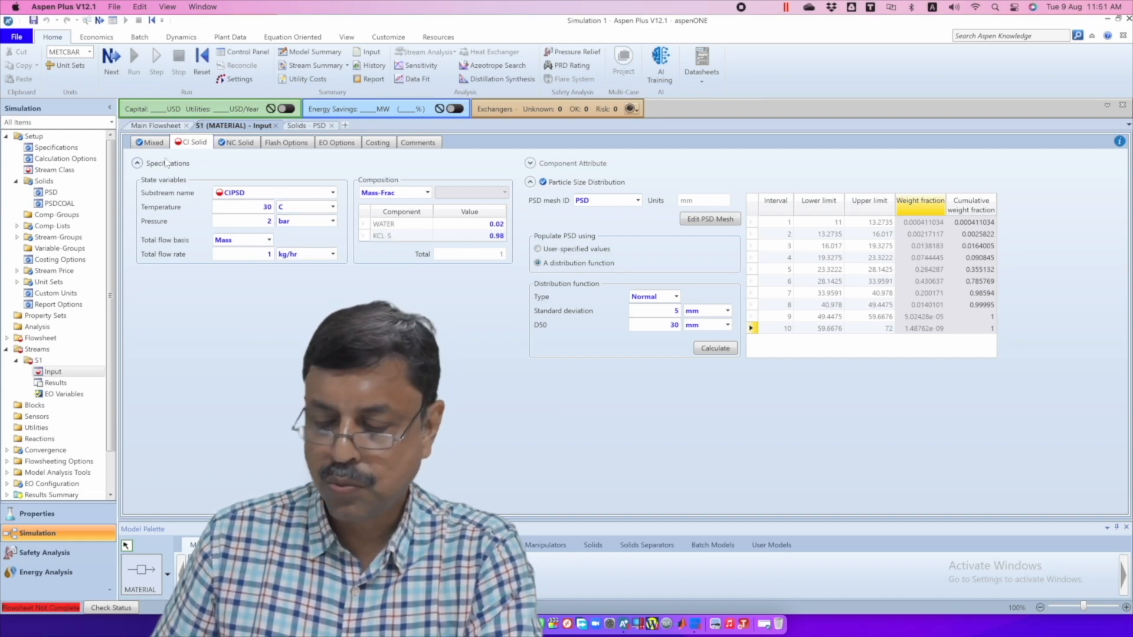
Step: Check the Mixed substream's conditions and set the CI Solid substream's temperature to 25 C and pressure to 1 bar to match
click(151, 143)
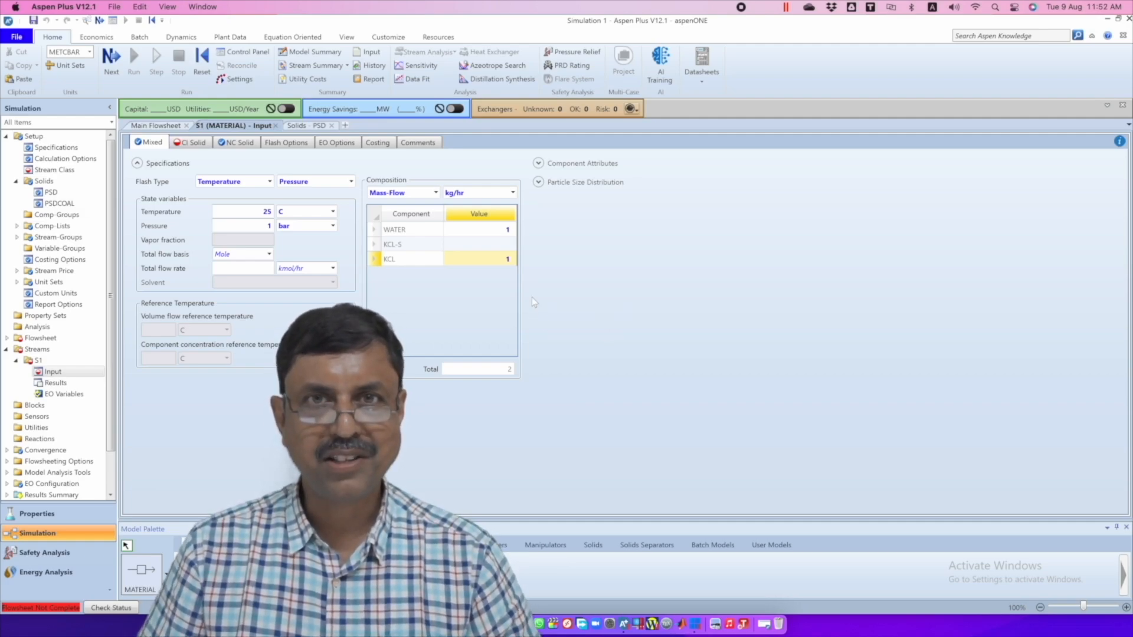
click(199, 143)
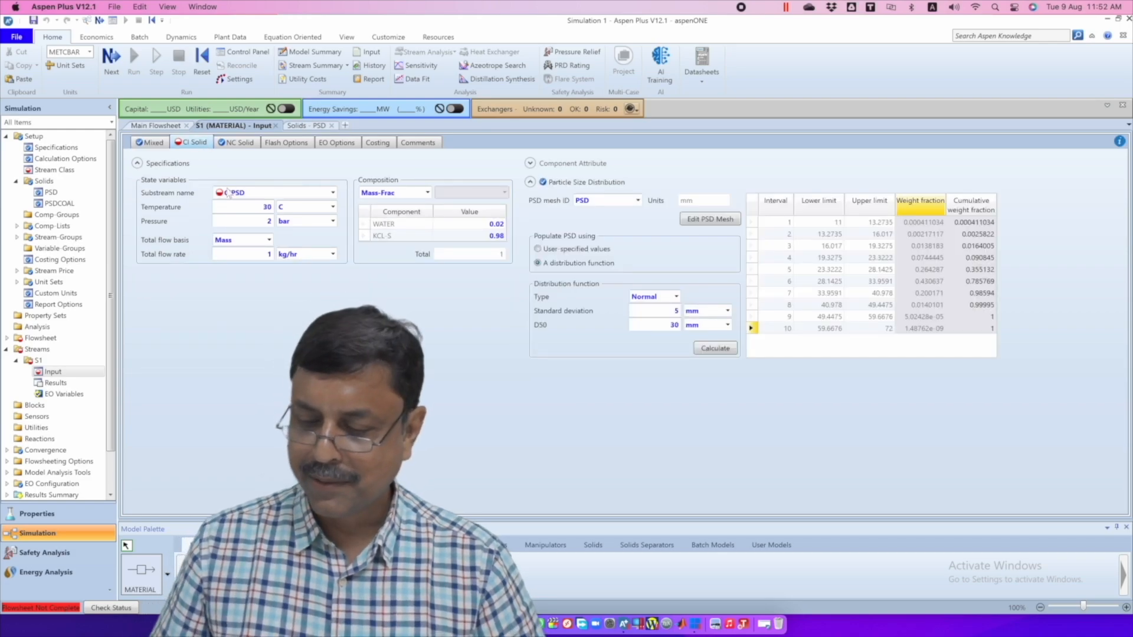
click(265, 207)
text(25)
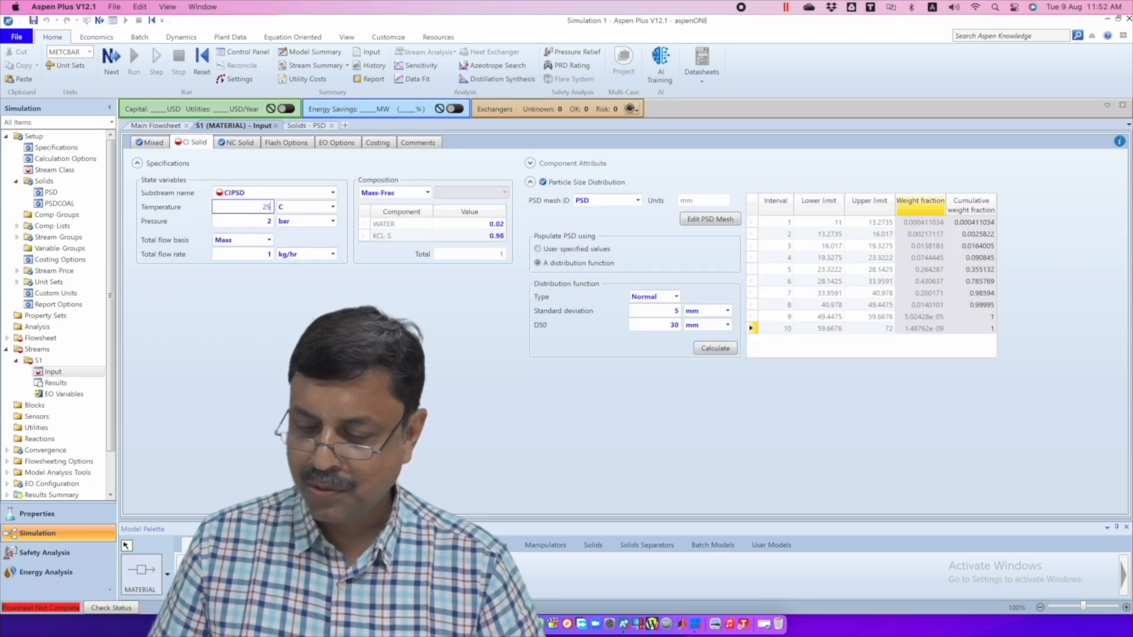
key(Return)
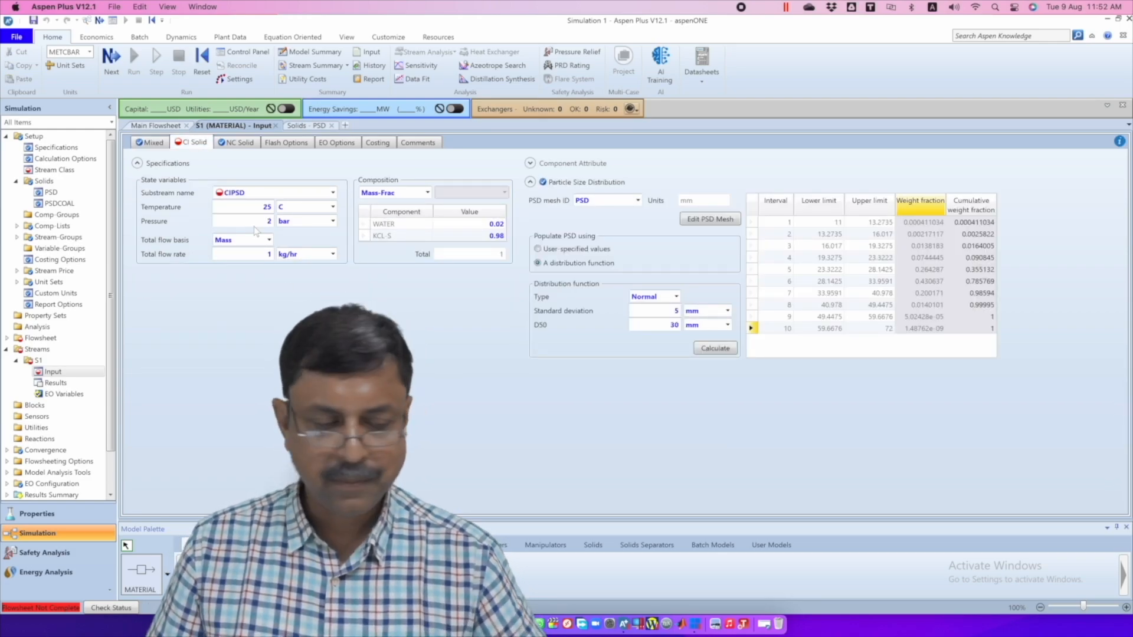
click(263, 222)
text(1)
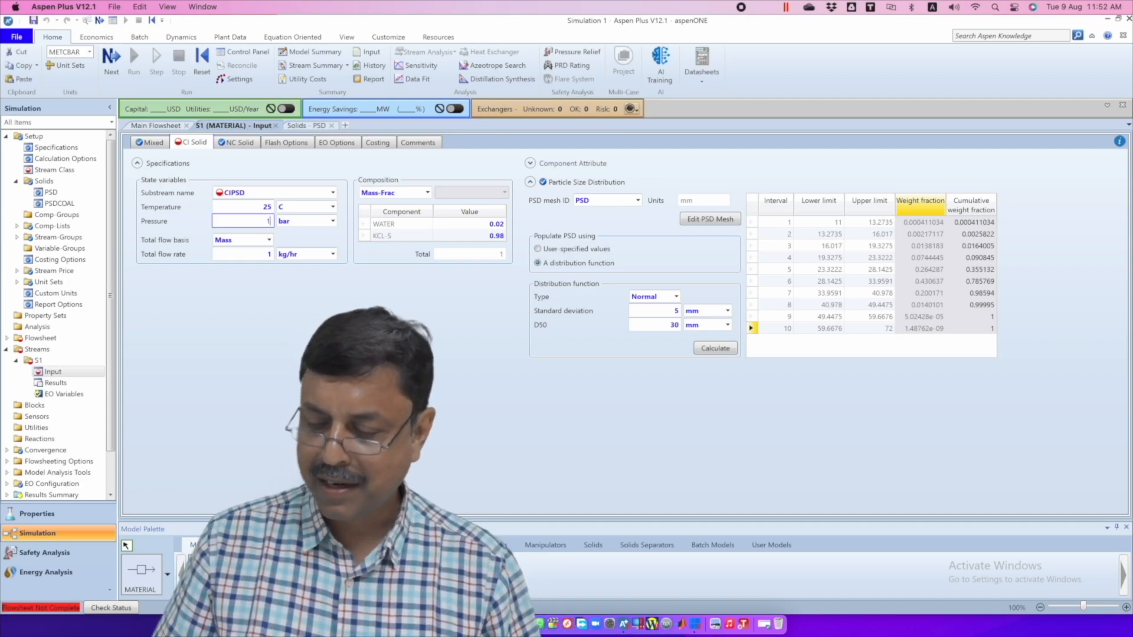
key(Return)
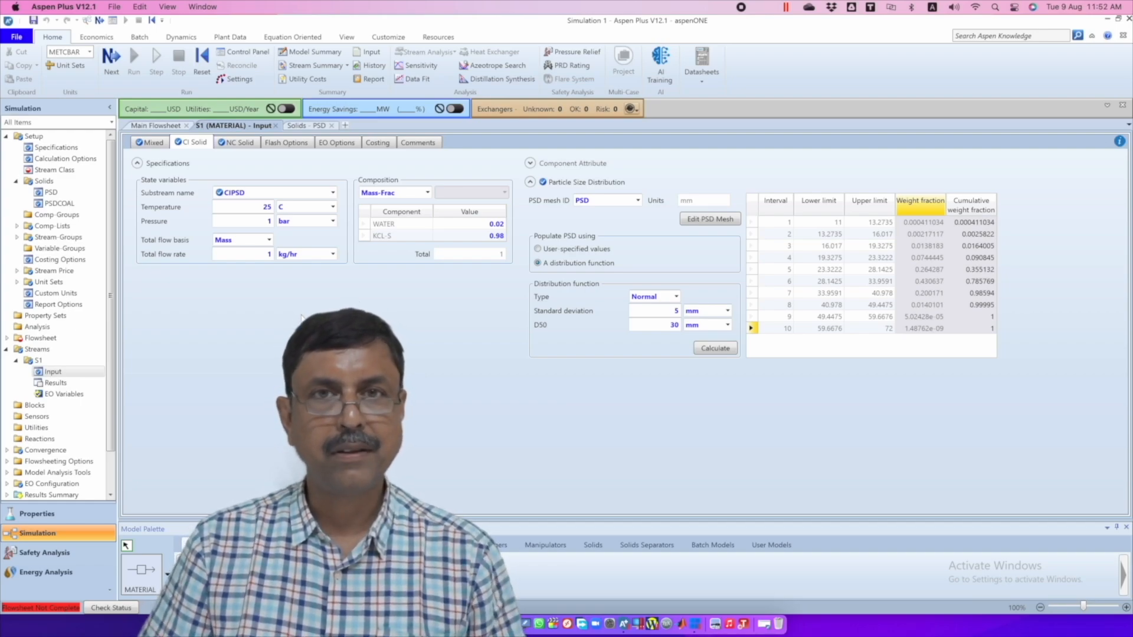
Step: Open the NC Solid substream input of stream S1
click(238, 143)
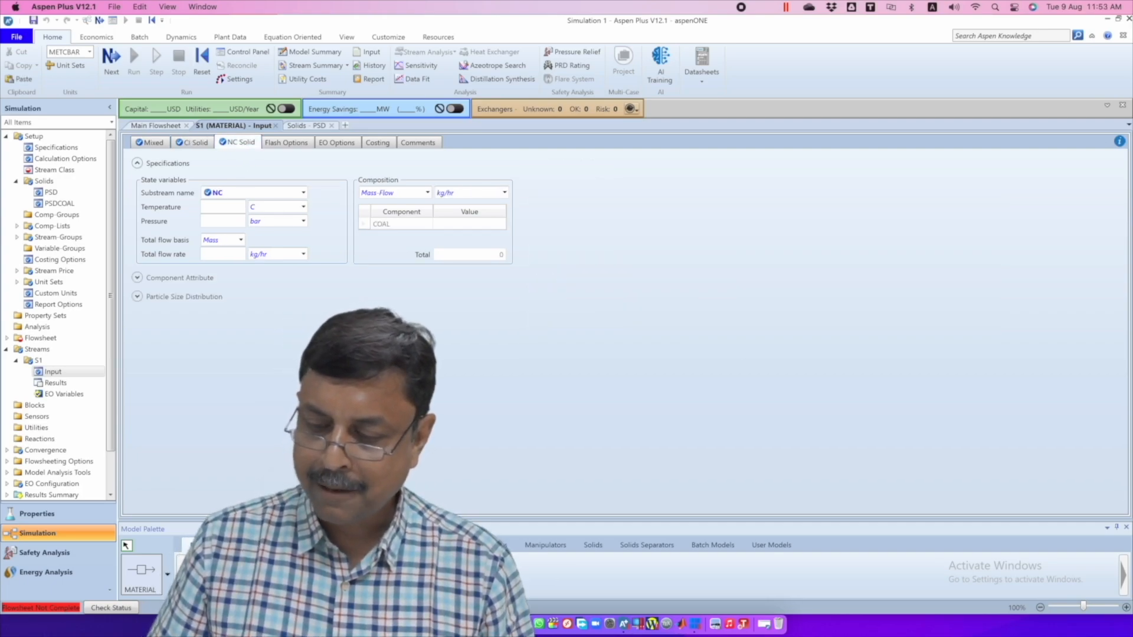